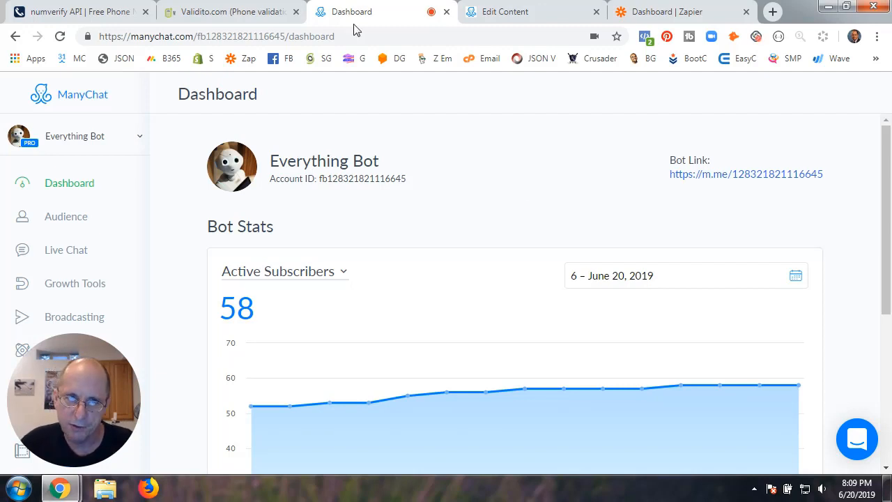
Highlight Validito's FAQ answer that phone validation covers only US & Canada, then open numverify's homepage
{"action": "left_click", "coordinate": [225, 20]}
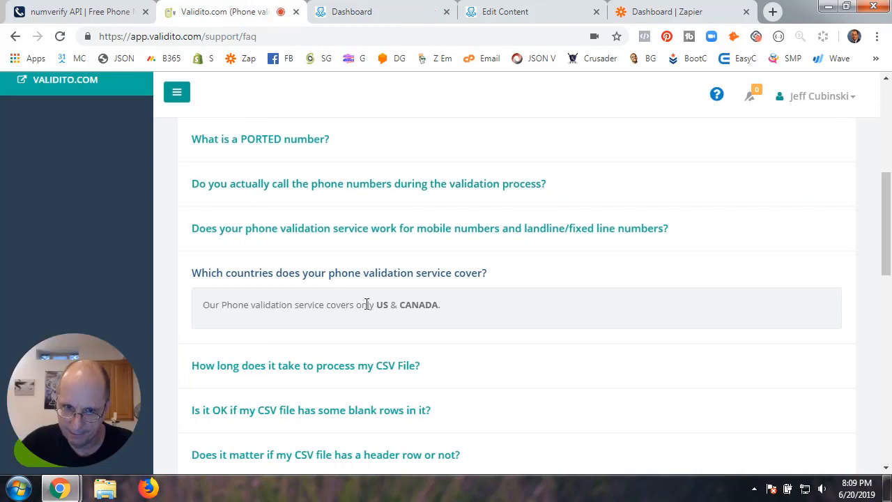
{"action": "left_click_drag", "start_coordinate": [201, 305], "coordinate": [450, 307]}
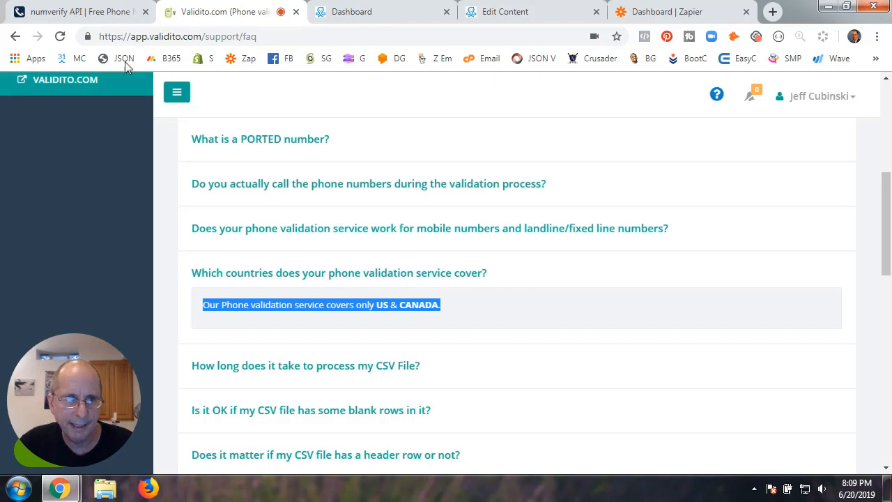
{"action": "left_click", "coordinate": [95, 19]}
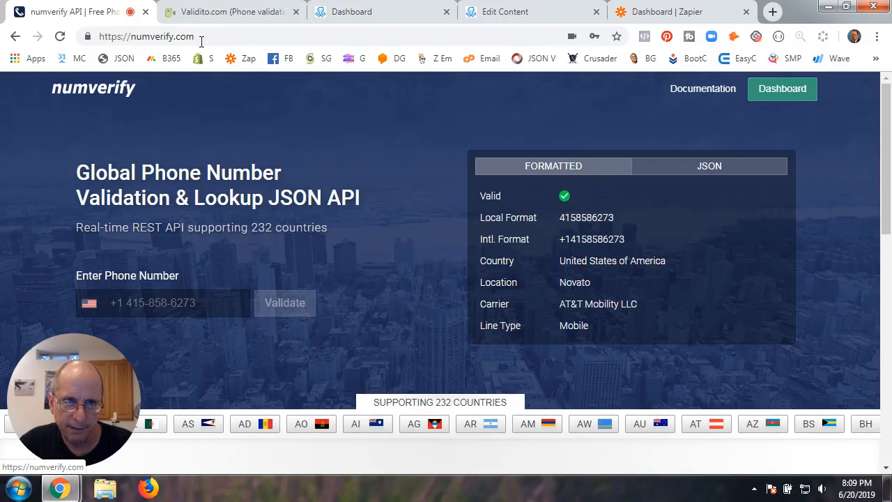
{"action": "left_click", "coordinate": [219, 14]}
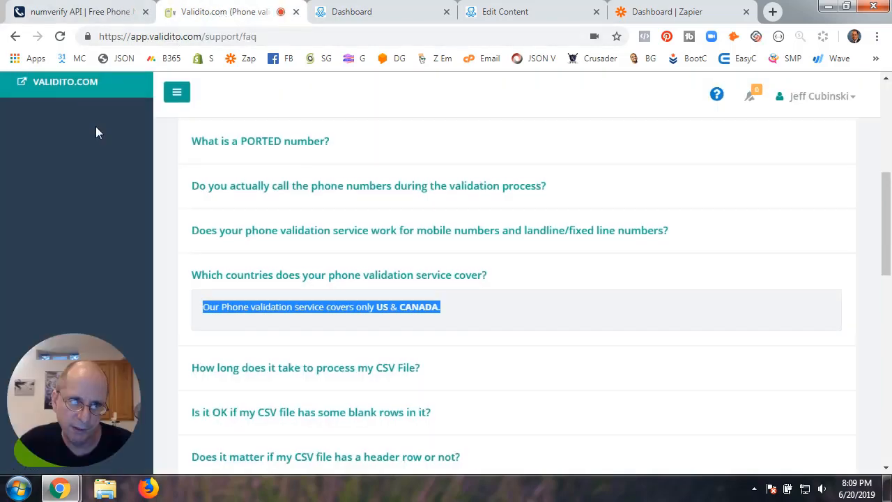
{"action": "scroll", "coordinate": [88, 140], "scroll_direction": "up", "scroll_amount": 3}
{"action": "scroll", "coordinate": [79, 200], "scroll_direction": "down", "scroll_amount": 2}
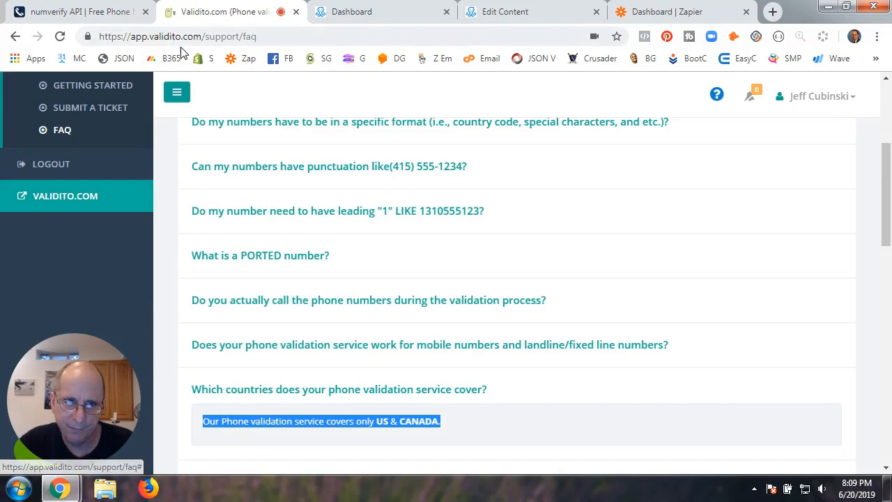
{"action": "scroll", "coordinate": [189, 193], "scroll_direction": "up", "scroll_amount": 5}
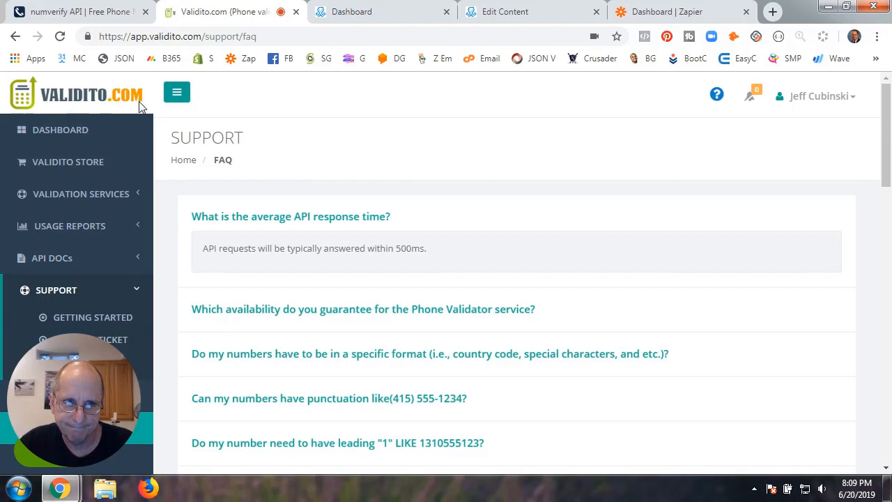
{"action": "left_click", "coordinate": [87, 17]}
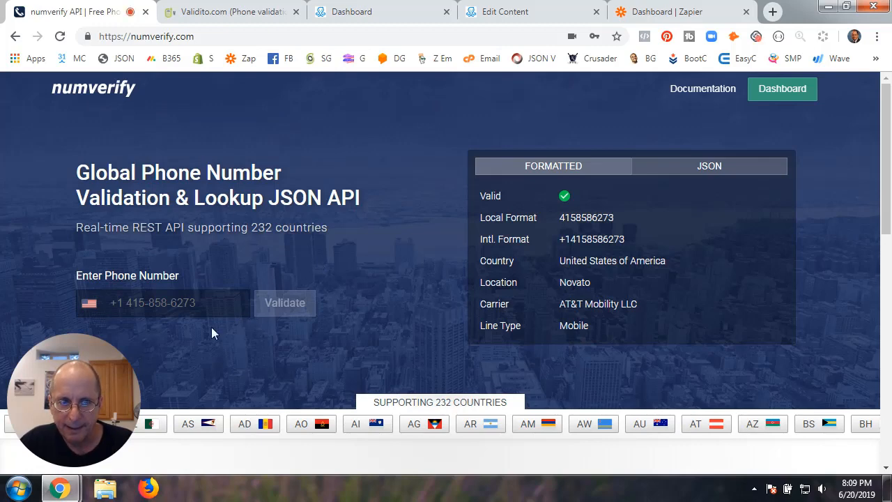
Open numverify's account dashboard and its Subscription Plan page
{"action": "left_click_drag", "start_coordinate": [89, 396], "coordinate": [118, 156]}
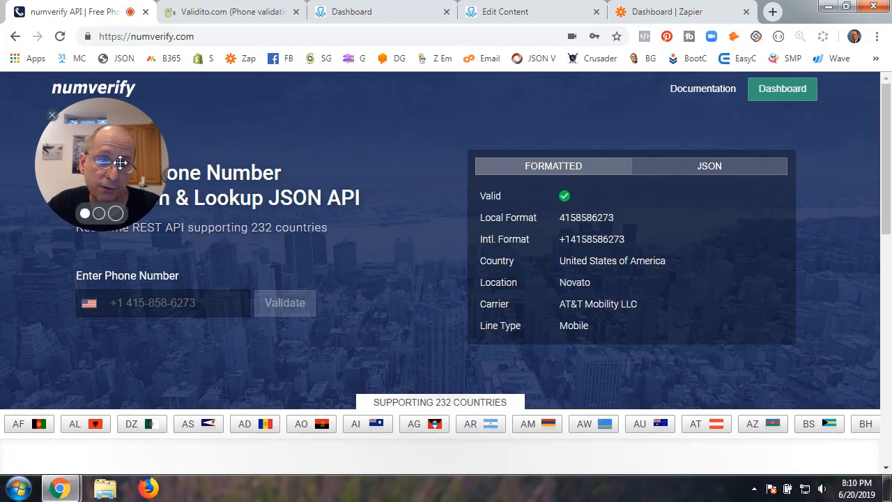
{"action": "mouse_move", "coordinate": [119, 162]}
{"action": "left_mouse_down"}
{"action": "mouse_move", "coordinate": [100, 341]}
{"action": "mouse_move", "coordinate": [117, 150]}
{"action": "mouse_move", "coordinate": [141, 148]}
{"action": "mouse_move", "coordinate": [126, 152]}
{"action": "left_mouse_up"}
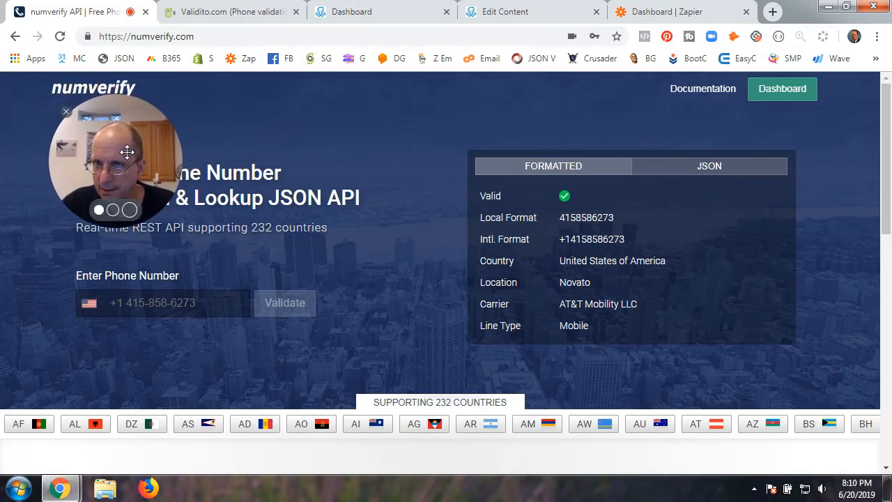
{"action": "left_click", "coordinate": [781, 95]}
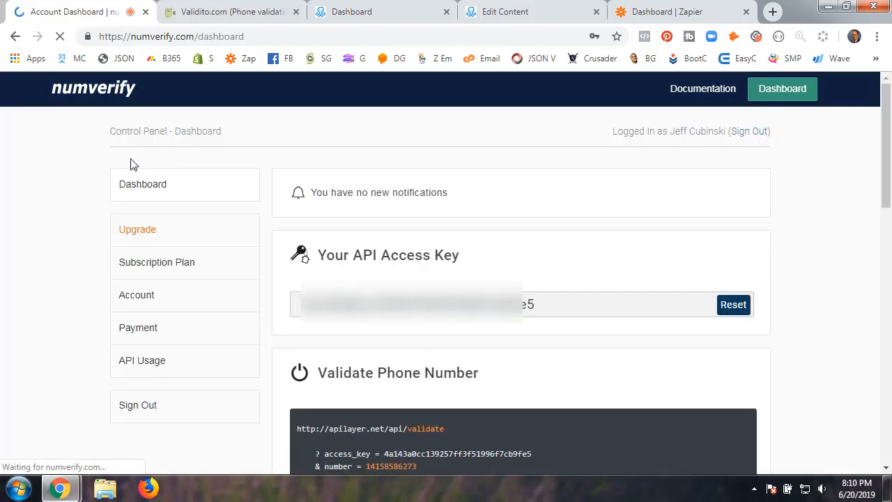
{"action": "left_click", "coordinate": [154, 272]}
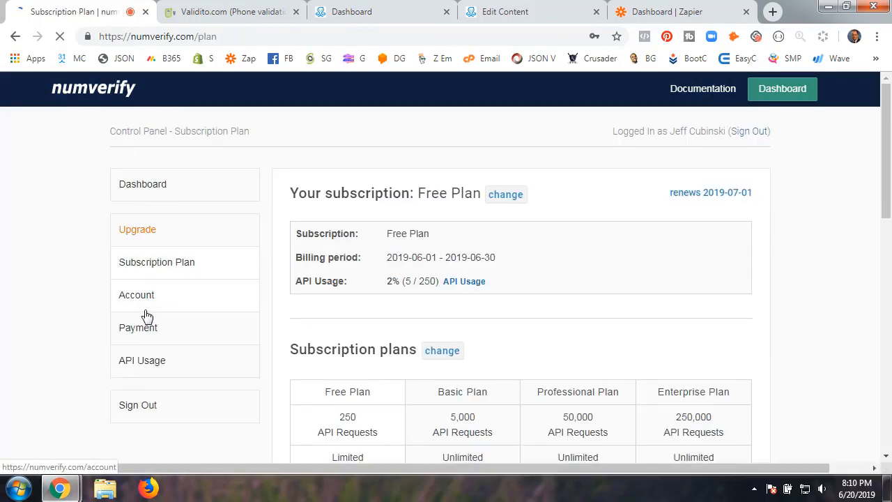
Compare the plans, noting 256-bit HTTPS starts at the Basic Plan, and open this month's API usage
{"action": "left_click_drag", "start_coordinate": [121, 157], "coordinate": [799, 178]}
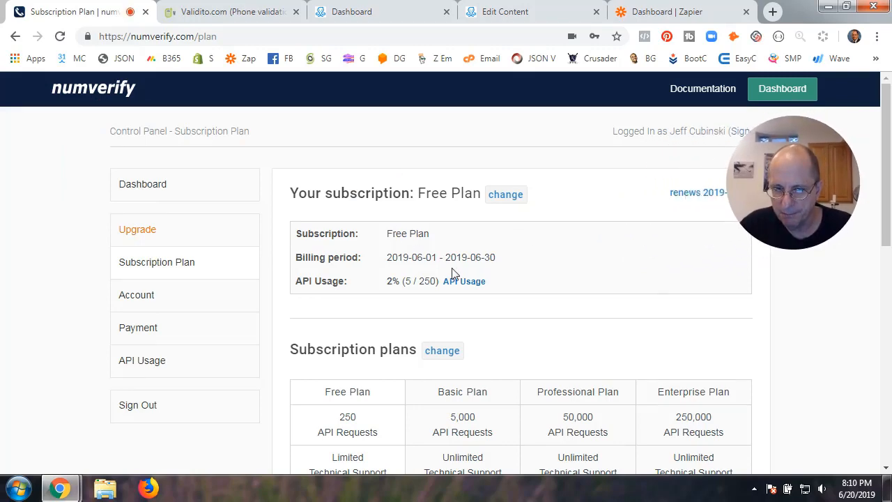
{"action": "scroll", "coordinate": [400, 314], "scroll_direction": "down", "scroll_amount": 3}
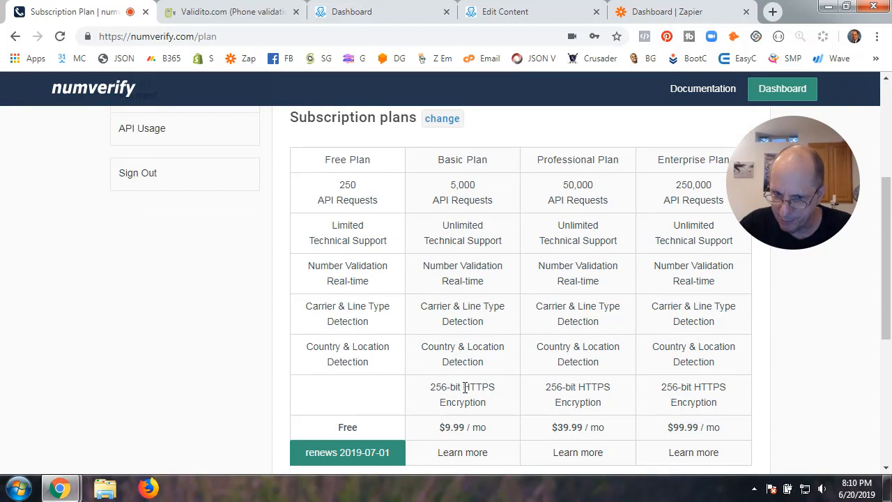
{"action": "left_click_drag", "start_coordinate": [464, 387], "coordinate": [496, 387]}
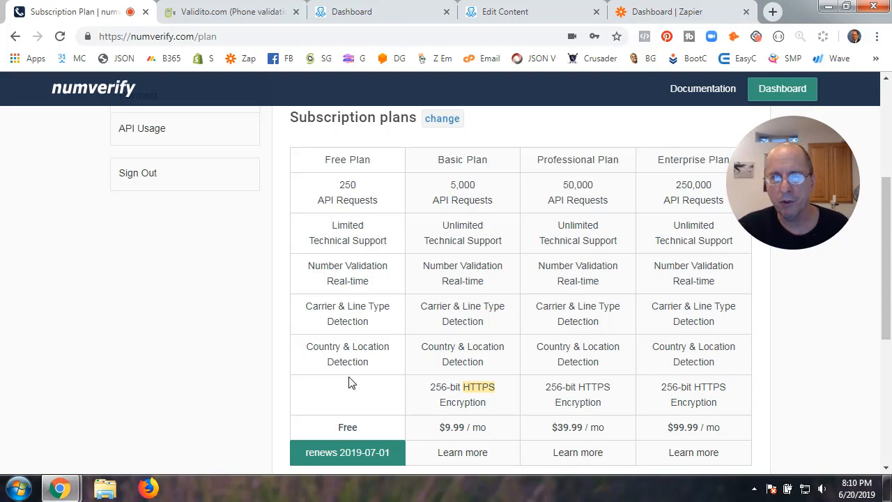
{"action": "scroll", "coordinate": [366, 269], "scroll_direction": "up", "scroll_amount": 2}
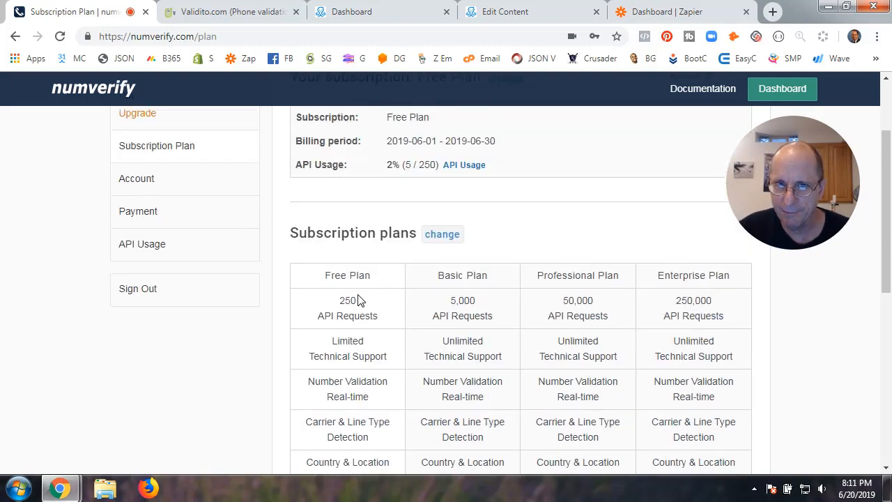
{"action": "scroll", "coordinate": [359, 299], "scroll_direction": "up", "scroll_amount": 2}
{"action": "scroll", "coordinate": [354, 313], "scroll_direction": "down", "scroll_amount": 2}
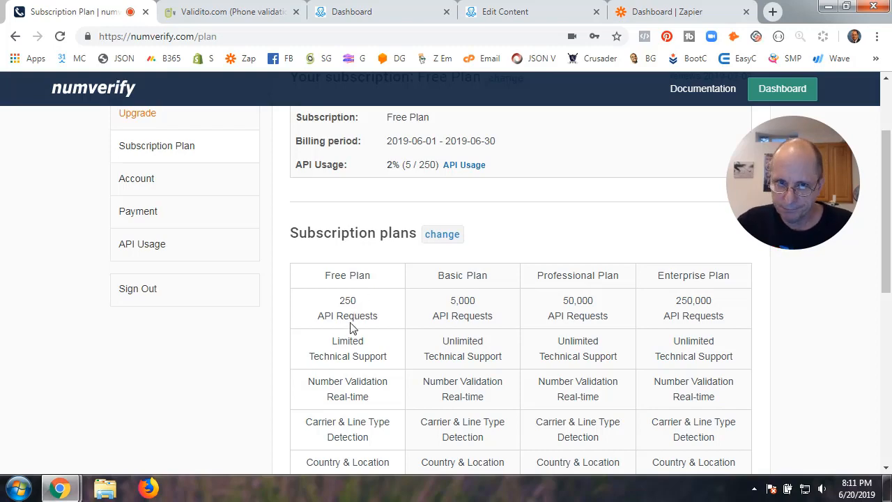
{"action": "scroll", "coordinate": [350, 328], "scroll_direction": "up", "scroll_amount": 2}
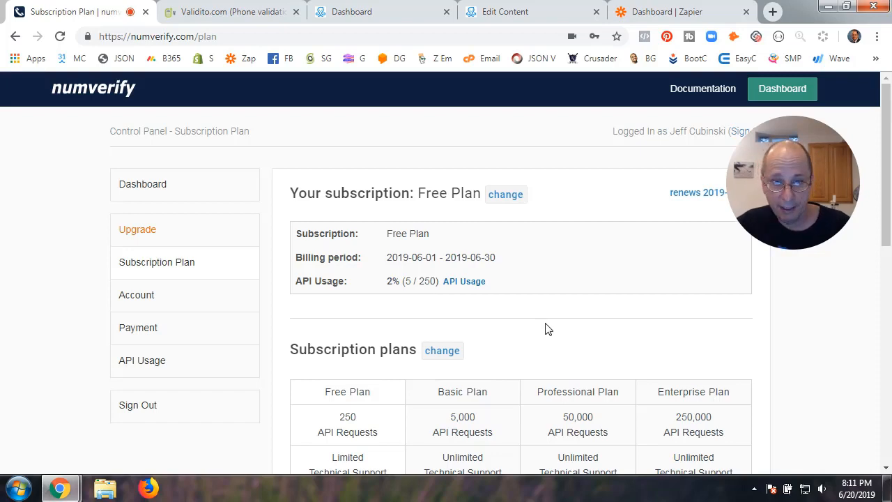
{"action": "scroll", "coordinate": [547, 329], "scroll_direction": "down", "scroll_amount": 5}
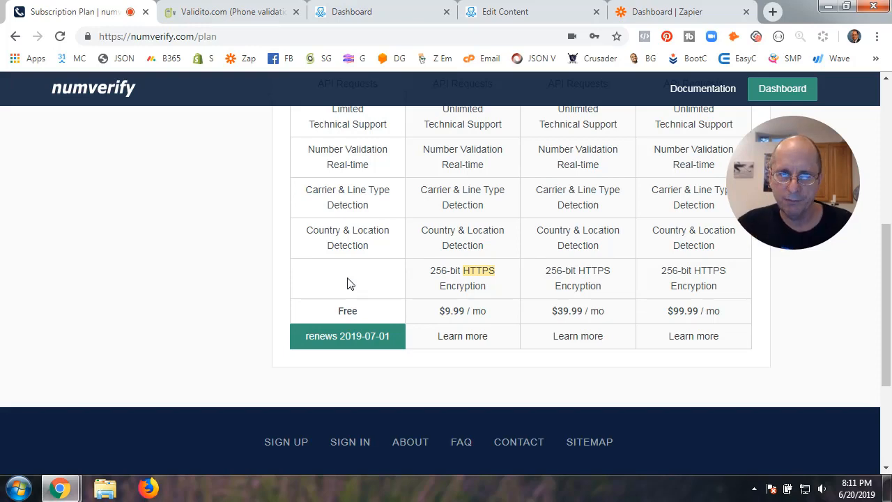
{"action": "scroll", "coordinate": [350, 283], "scroll_direction": "up", "scroll_amount": 5}
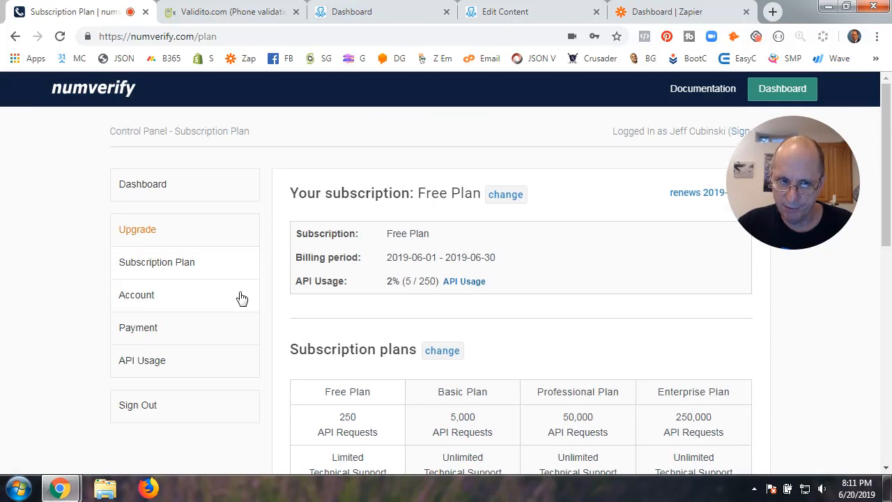
{"action": "left_click", "coordinate": [144, 368]}
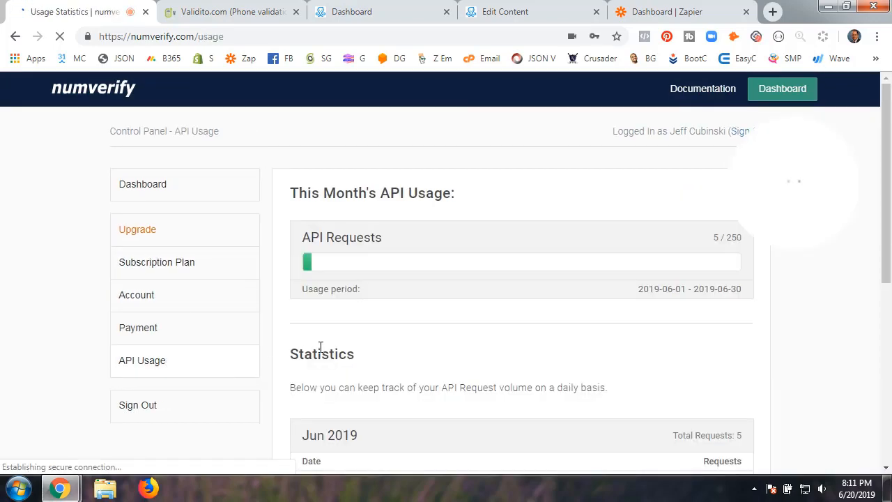
Check usage of 5 of 250 requests, then read numverify's sample JSON response with carrier and line_type
{"action": "scroll", "coordinate": [321, 348], "scroll_direction": "down", "scroll_amount": 3}
{"action": "scroll", "coordinate": [321, 346], "scroll_direction": "up", "scroll_amount": 3}
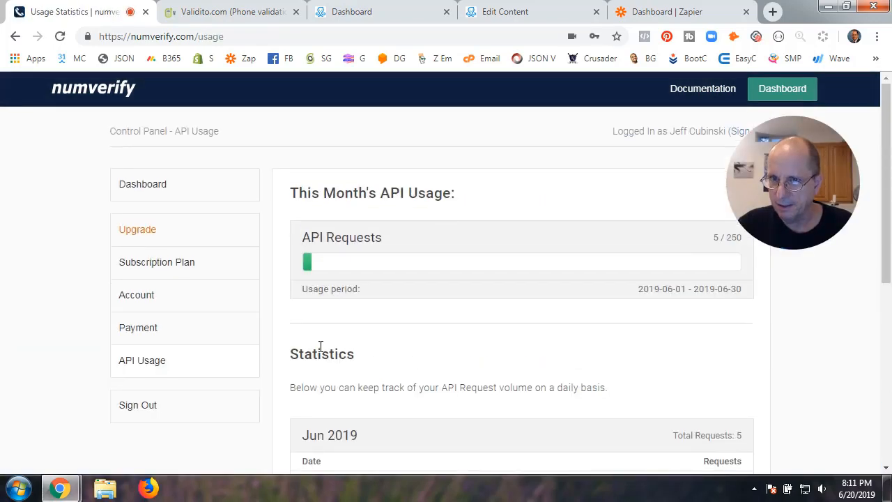
{"action": "left_click", "coordinate": [703, 89]}
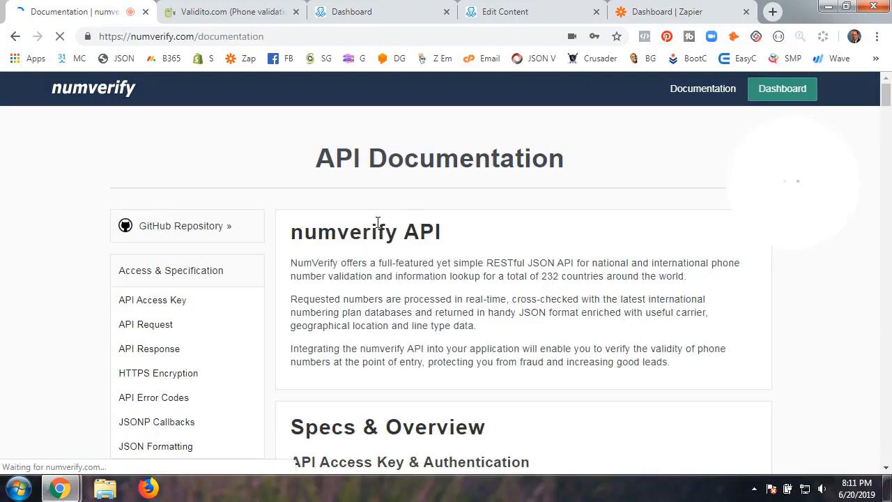
{"action": "scroll", "coordinate": [231, 336], "scroll_direction": "down", "scroll_amount": 2}
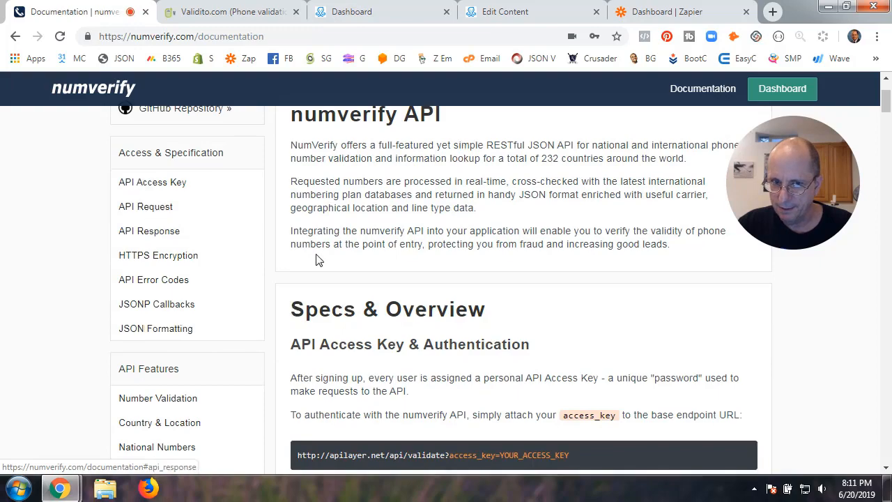
{"action": "scroll", "coordinate": [314, 258], "scroll_direction": "down", "scroll_amount": 4}
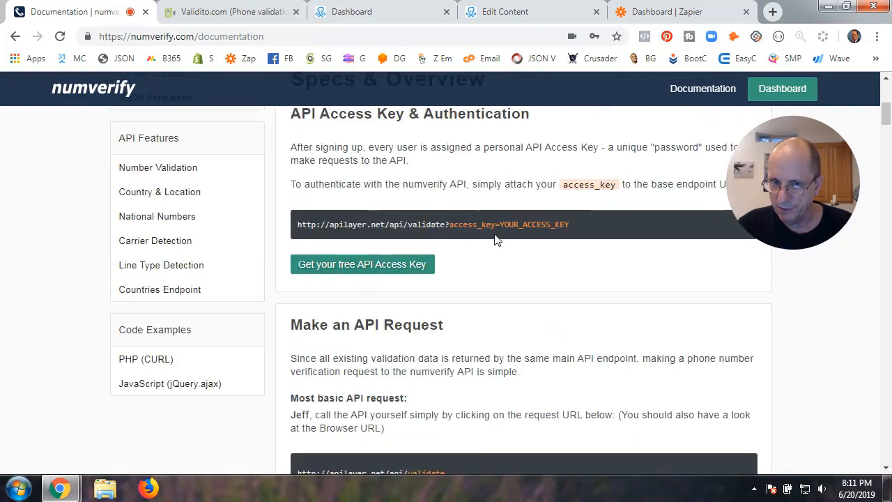
{"action": "scroll", "coordinate": [476, 279], "scroll_direction": "down", "scroll_amount": 4}
{"action": "scroll", "coordinate": [473, 275], "scroll_direction": "down", "scroll_amount": 8}
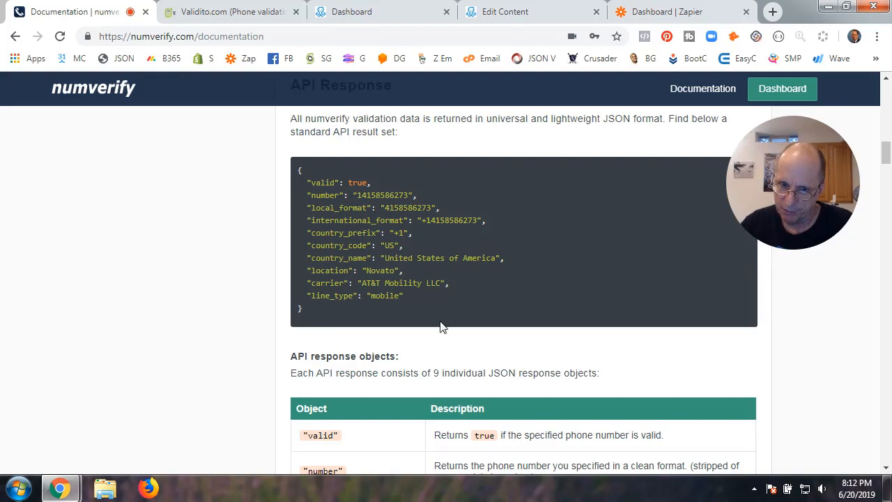
{"action": "left_click", "coordinate": [243, 14]}
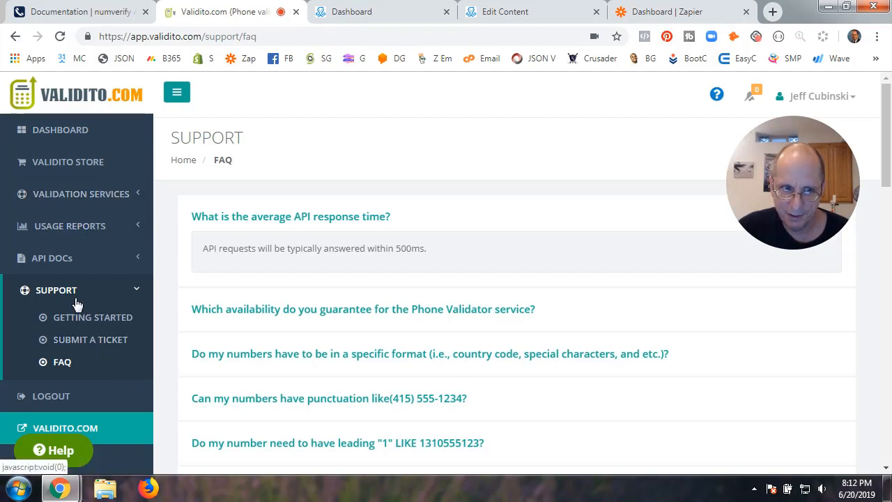
Read Validito's Phone Validation API docs and parameters table, then open the Validito Store
{"action": "left_click", "coordinate": [65, 262]}
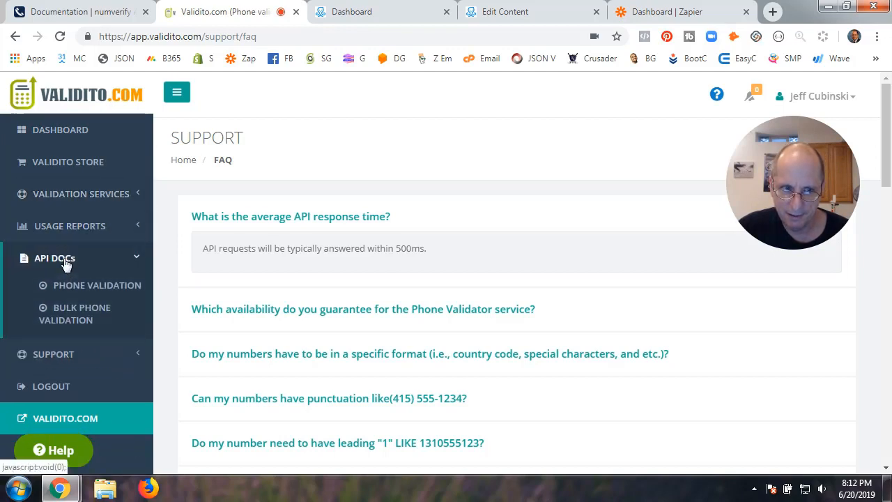
{"action": "left_click", "coordinate": [89, 290]}
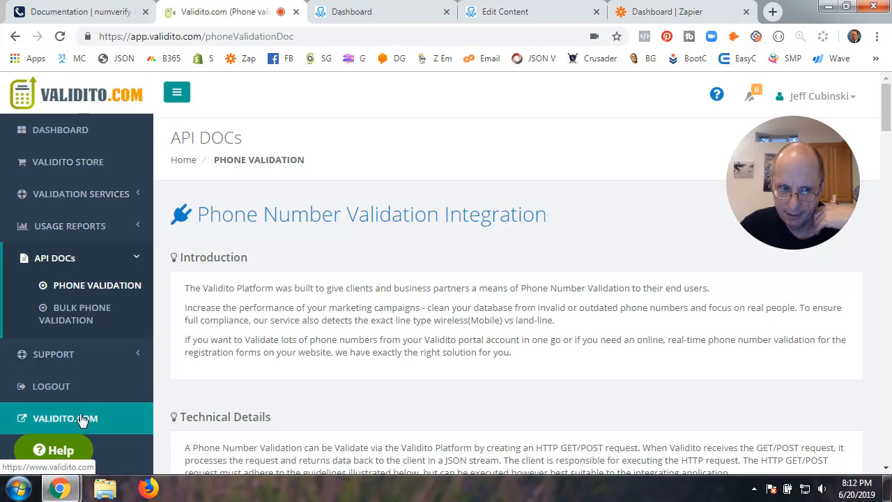
{"action": "scroll", "coordinate": [80, 419], "scroll_direction": "down", "scroll_amount": 2}
{"action": "scroll", "coordinate": [79, 418], "scroll_direction": "up", "scroll_amount": 2}
{"action": "scroll", "coordinate": [354, 401], "scroll_direction": "down", "scroll_amount": 8}
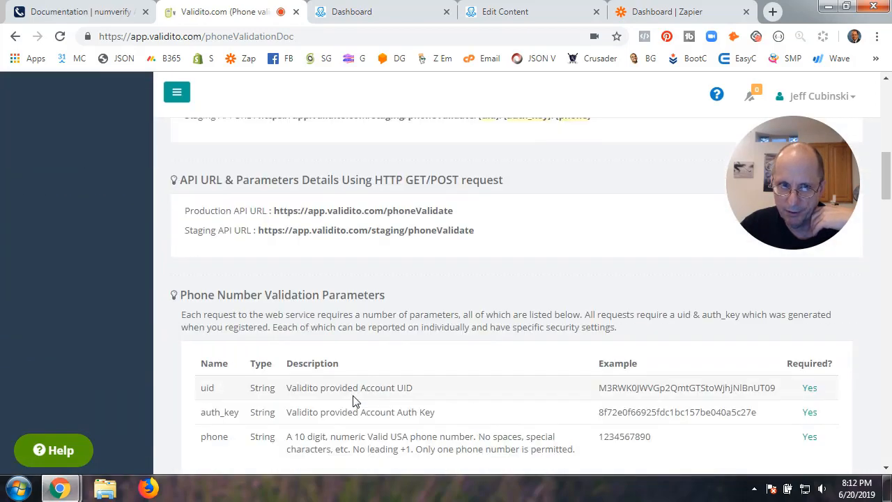
{"action": "scroll", "coordinate": [354, 401], "scroll_direction": "down", "scroll_amount": 2}
{"action": "scroll", "coordinate": [354, 401], "scroll_direction": "up", "scroll_amount": 10}
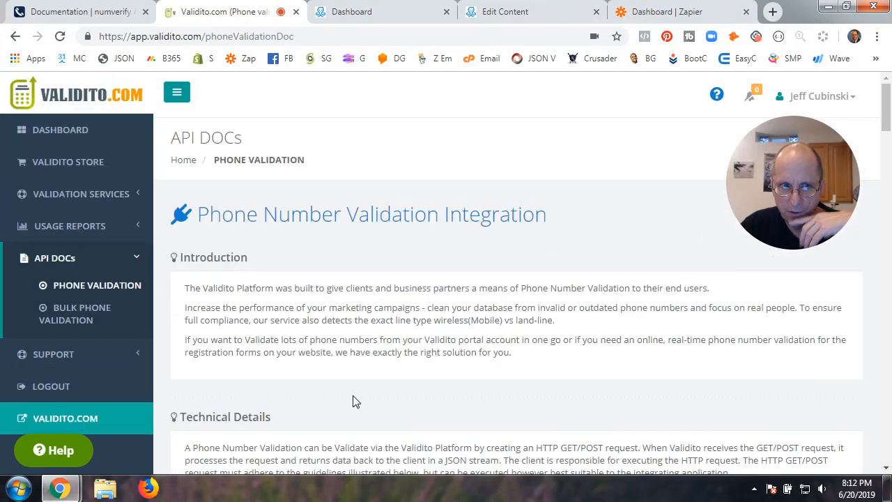
{"action": "left_click", "coordinate": [74, 163]}
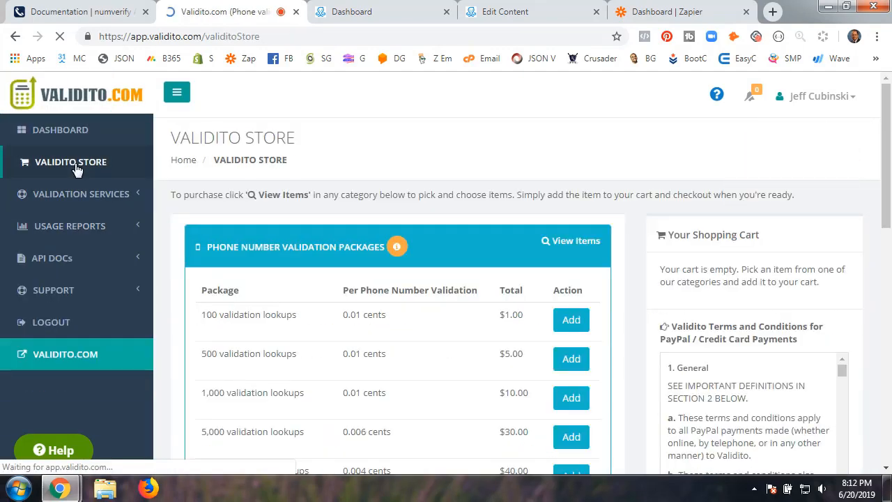
Review Validito Store packages, from 100 lookups for $1.00 to 5,000 for $30.00
{"action": "scroll", "coordinate": [252, 327], "scroll_direction": "down", "scroll_amount": 3}
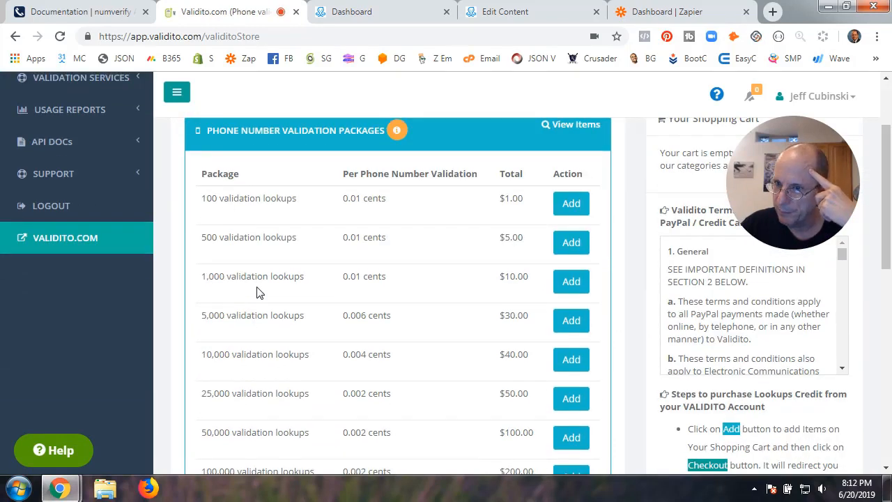
{"action": "scroll", "coordinate": [256, 293], "scroll_direction": "up", "scroll_amount": 2}
{"action": "scroll", "coordinate": [256, 293], "scroll_direction": "down", "scroll_amount": 6}
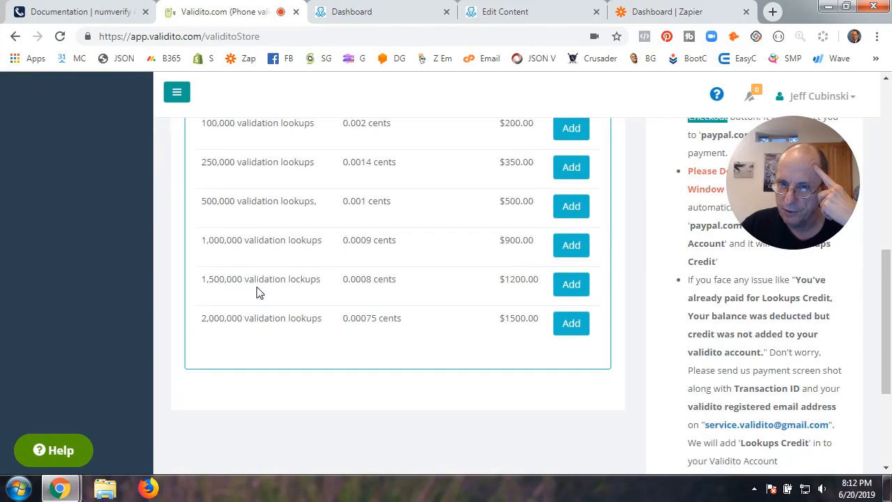
{"action": "scroll", "coordinate": [257, 292], "scroll_direction": "down", "scroll_amount": 2}
{"action": "scroll", "coordinate": [256, 292], "scroll_direction": "up", "scroll_amount": 10}
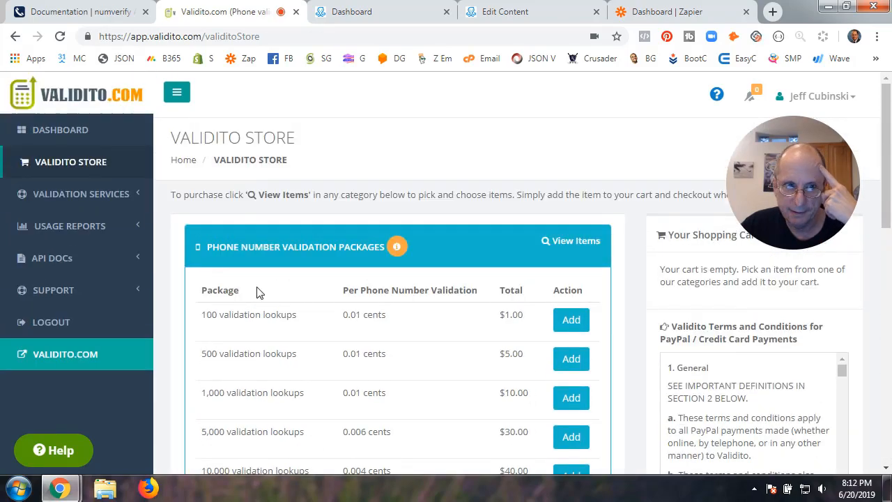
Open the Phone Validation usage report, which shows no log for this period
{"action": "left_click", "coordinate": [81, 226]}
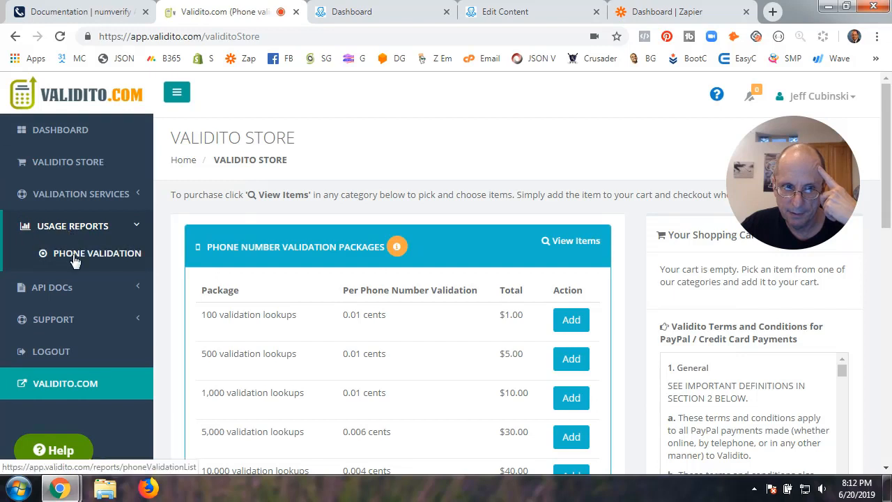
{"action": "left_click", "coordinate": [75, 260]}
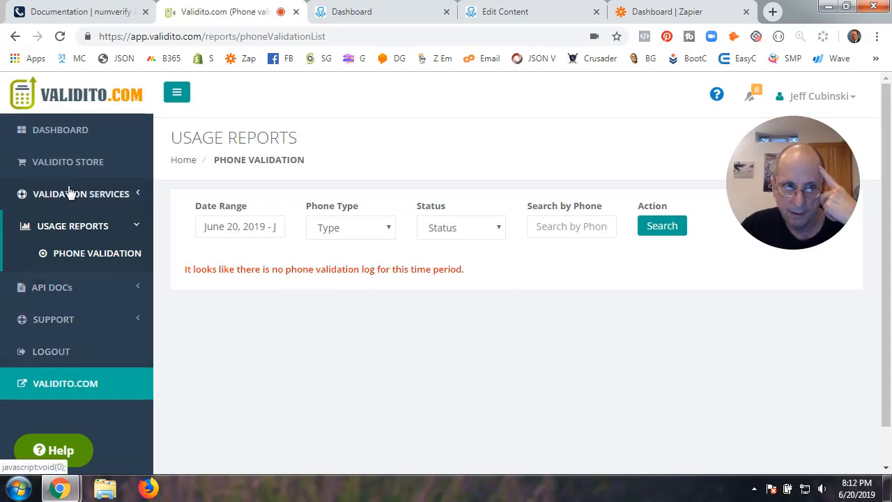
{"action": "left_click", "coordinate": [61, 290]}
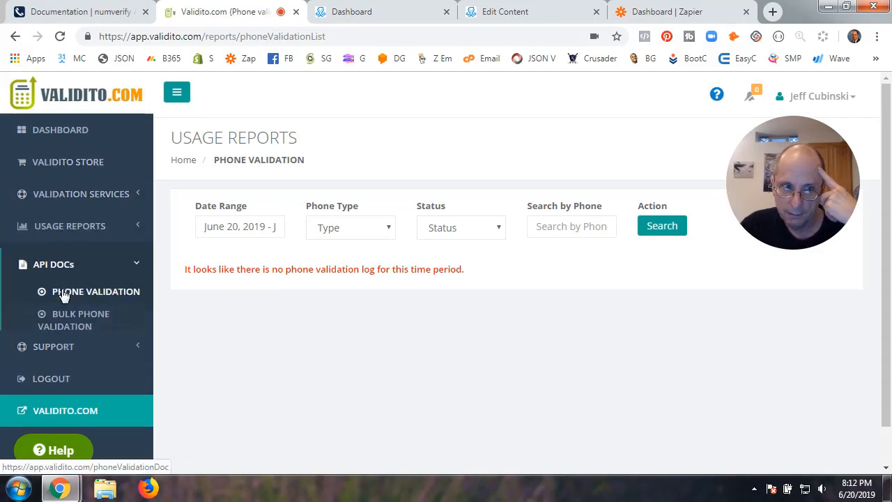
Open Validito's Phone Validation docs and select the production REST API URL
{"action": "left_click", "coordinate": [75, 289]}
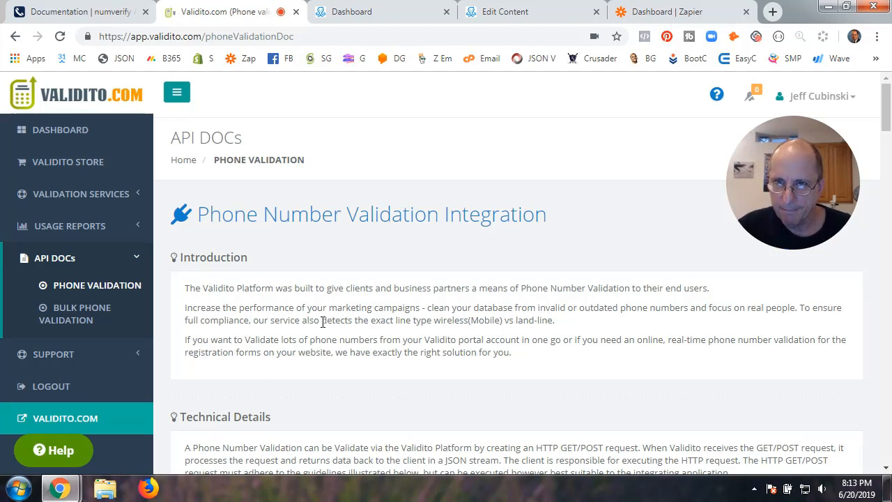
{"action": "scroll", "coordinate": [323, 321], "scroll_direction": "down", "scroll_amount": 3}
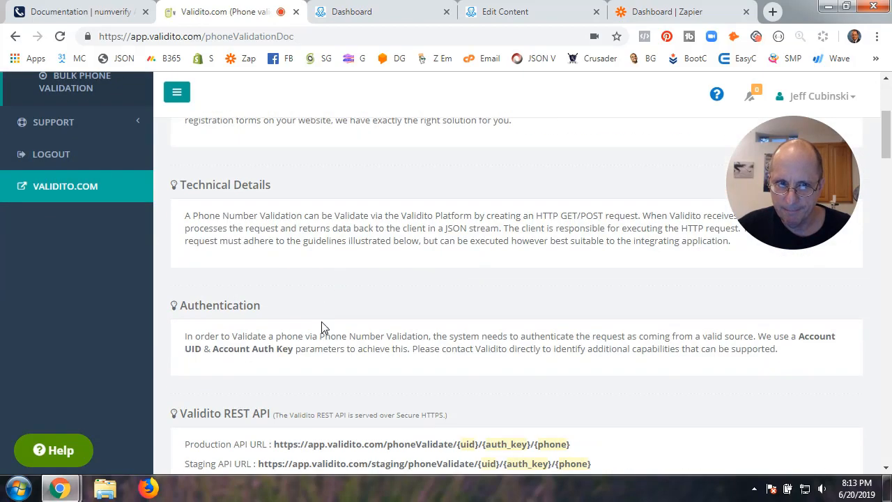
{"action": "scroll", "coordinate": [322, 328], "scroll_direction": "down", "scroll_amount": 2}
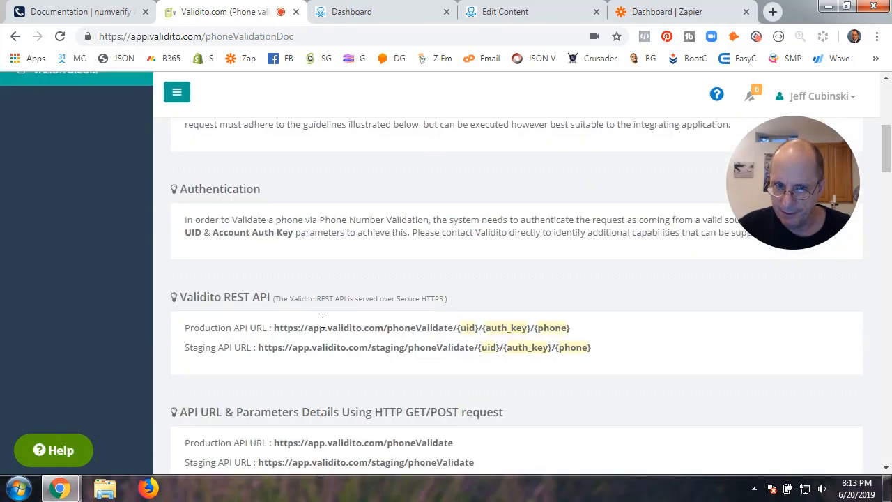
{"action": "scroll", "coordinate": [323, 322], "scroll_direction": "down", "scroll_amount": 2}
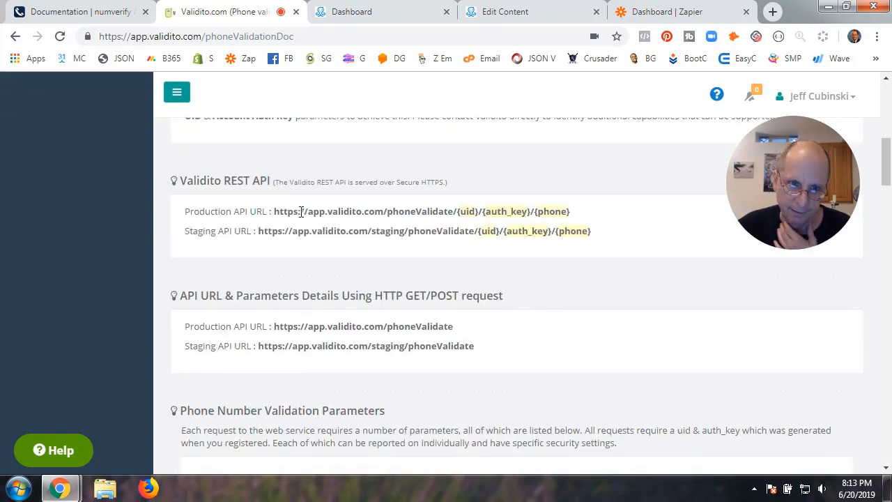
{"action": "left_click_drag", "start_coordinate": [274, 211], "coordinate": [536, 212]}
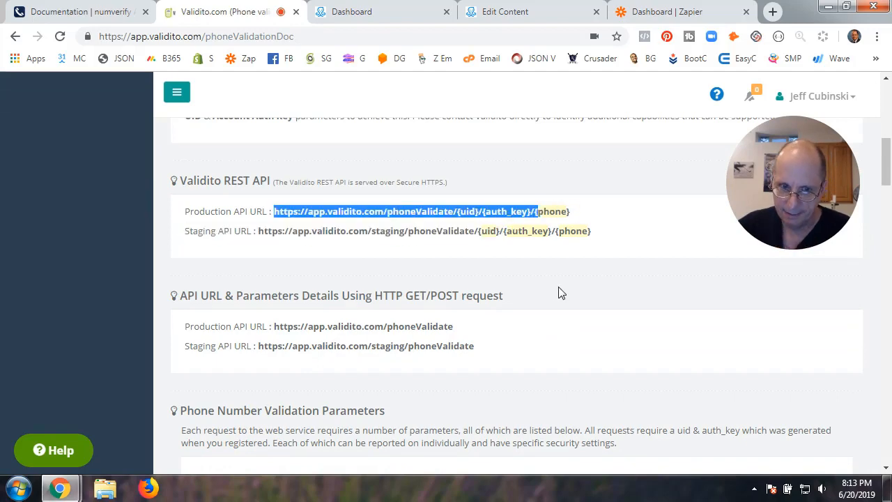
Review the parameters table with required uid, auth_key and phone, plus sample error responses
{"action": "scroll", "coordinate": [561, 293], "scroll_direction": "down", "scroll_amount": 4}
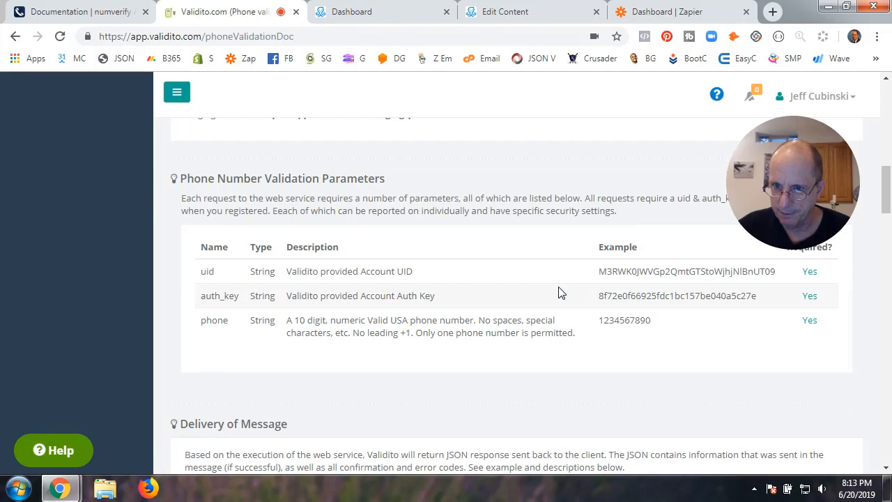
{"action": "scroll", "coordinate": [561, 293], "scroll_direction": "down", "scroll_amount": 4}
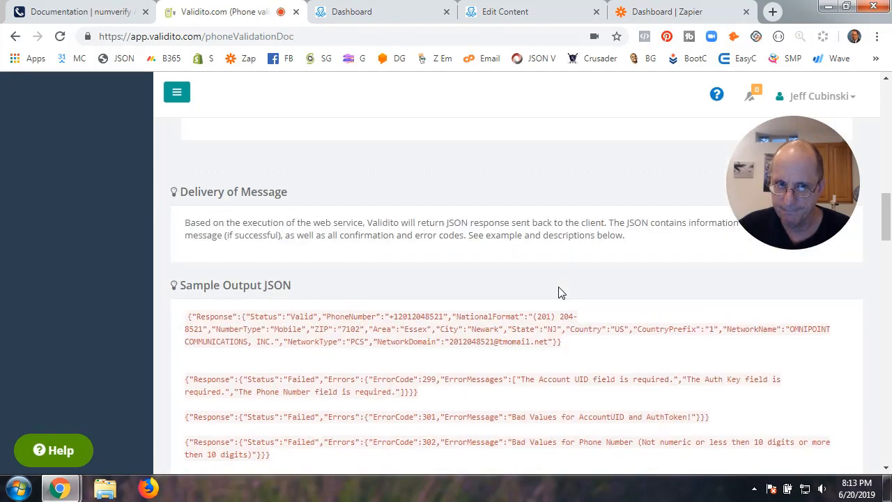
{"action": "scroll", "coordinate": [561, 292], "scroll_direction": "up", "scroll_amount": 4}
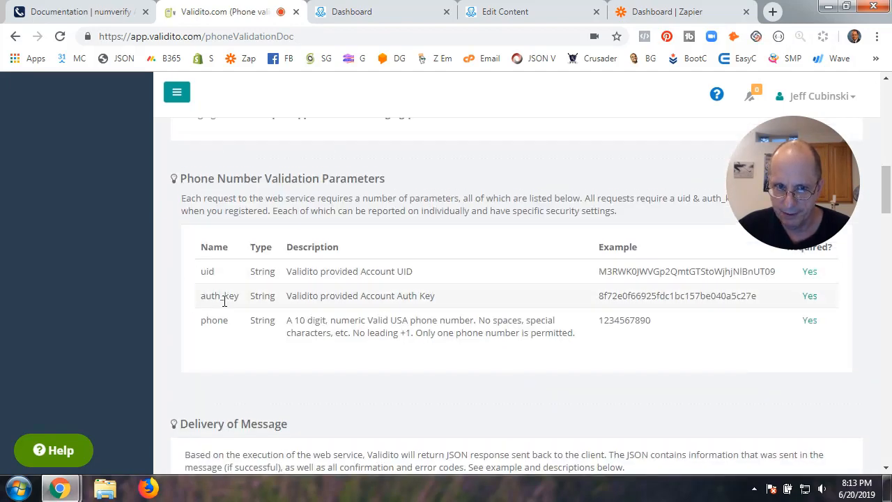
{"action": "scroll", "coordinate": [378, 314], "scroll_direction": "up", "scroll_amount": 2}
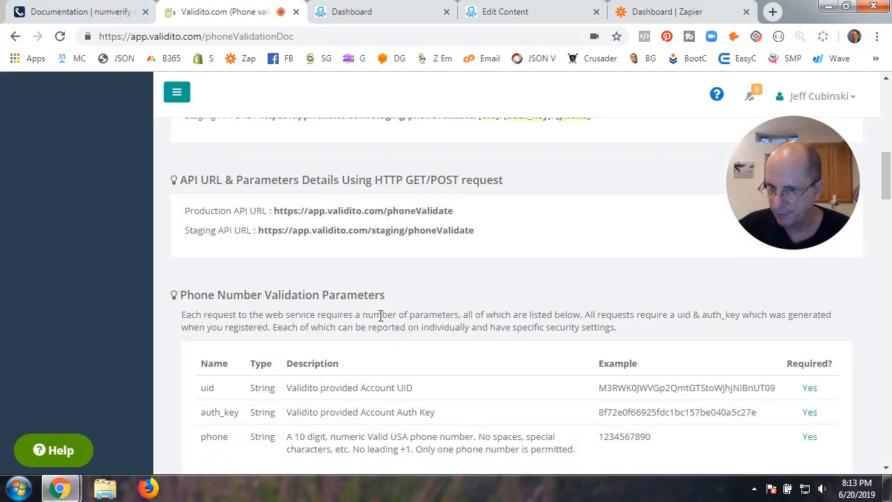
{"action": "scroll", "coordinate": [381, 315], "scroll_direction": "down", "scroll_amount": 2}
{"action": "scroll", "coordinate": [378, 313], "scroll_direction": "up", "scroll_amount": 2}
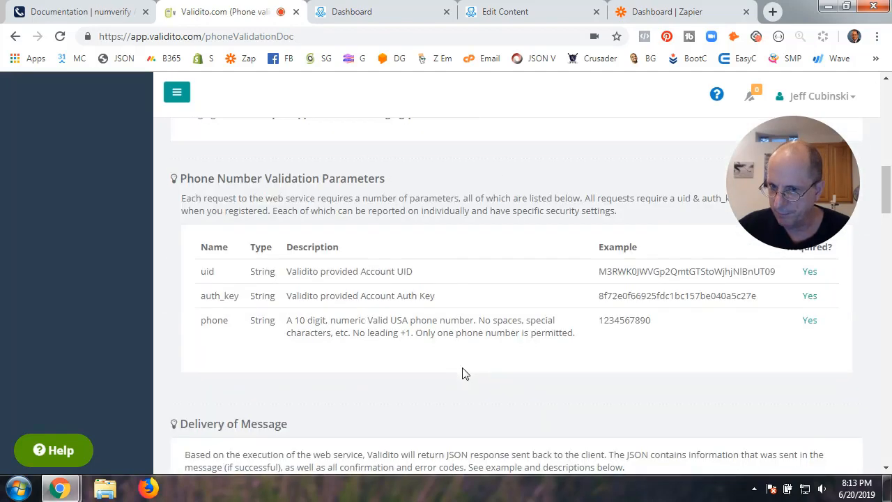
{"action": "scroll", "coordinate": [462, 373], "scroll_direction": "down", "scroll_amount": 2}
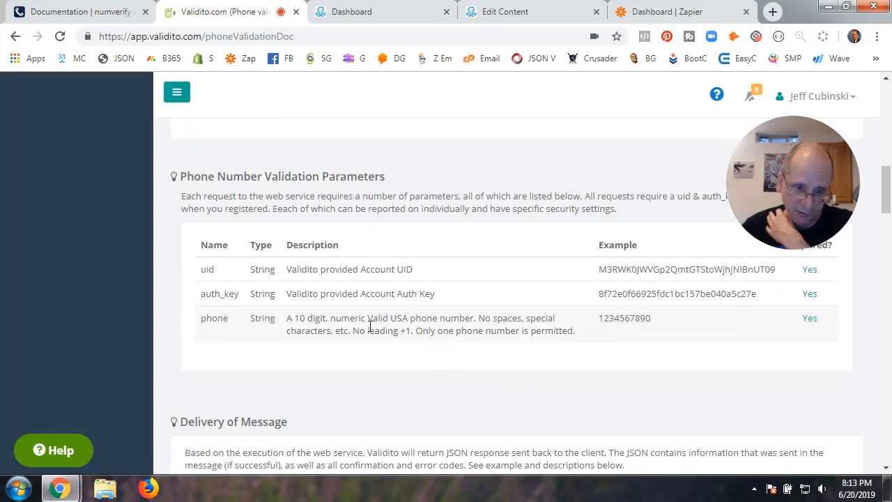
{"action": "scroll", "coordinate": [370, 326], "scroll_direction": "down", "scroll_amount": 4}
{"action": "scroll", "coordinate": [370, 326], "scroll_direction": "down", "scroll_amount": 2}
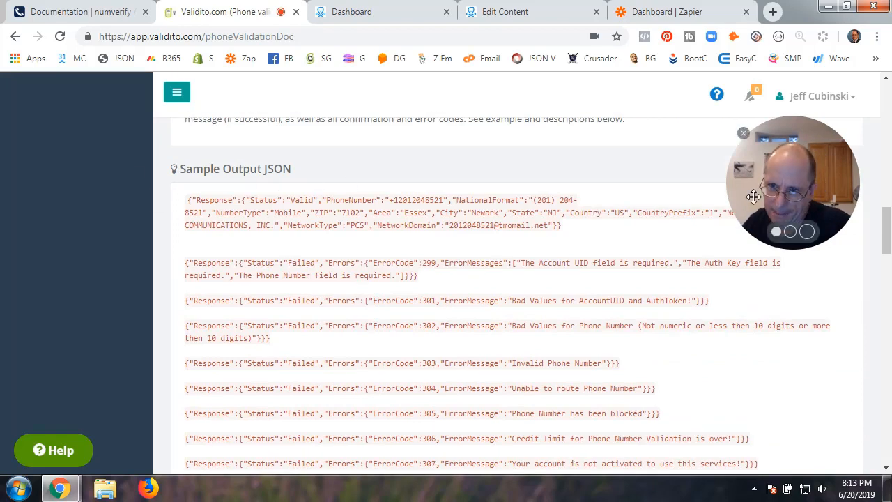
Highlight the Status key and the Failed value in the sample output JSON
{"action": "left_click_drag", "start_coordinate": [787, 190], "coordinate": [788, 151]}
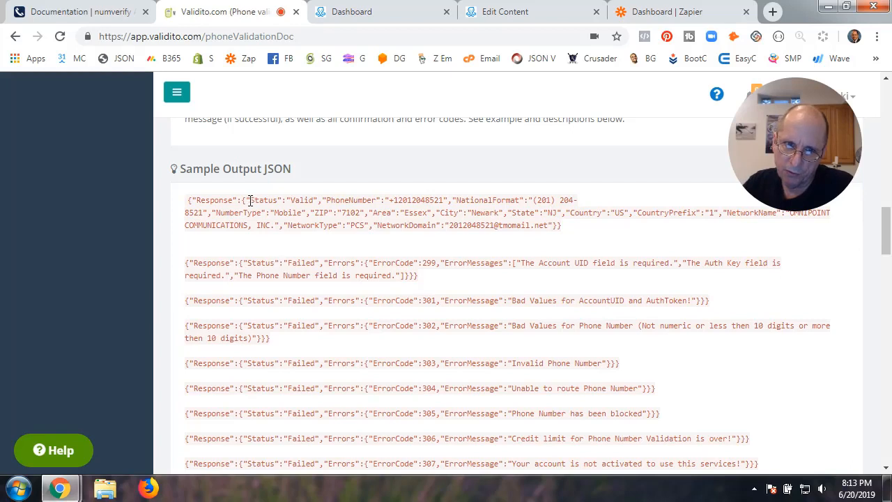
{"action": "left_click_drag", "start_coordinate": [250, 200], "coordinate": [291, 200]}
{"action": "left_click", "coordinate": [308, 200]}
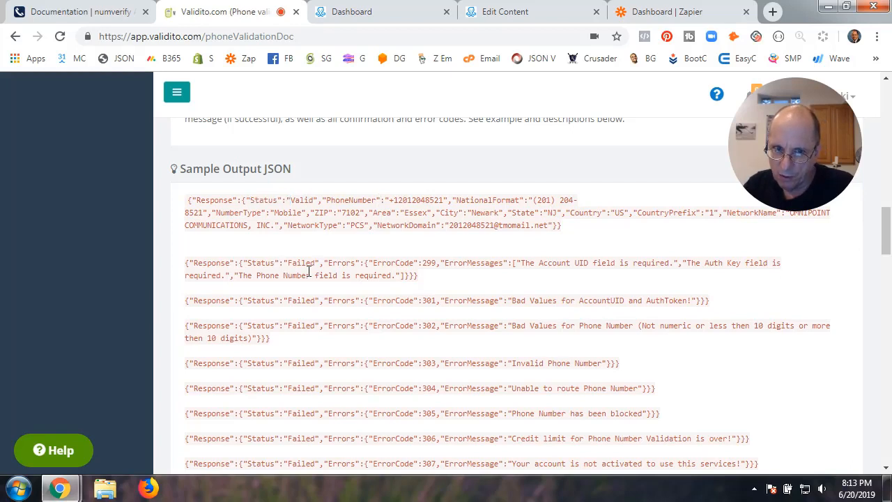
{"action": "left_click_drag", "start_coordinate": [285, 266], "coordinate": [320, 265]}
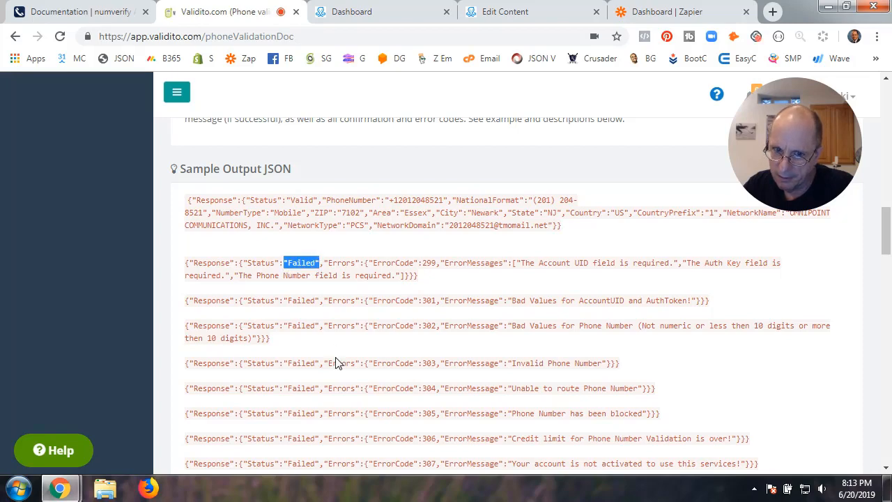
{"action": "scroll", "coordinate": [344, 418], "scroll_direction": "down", "scroll_amount": 2}
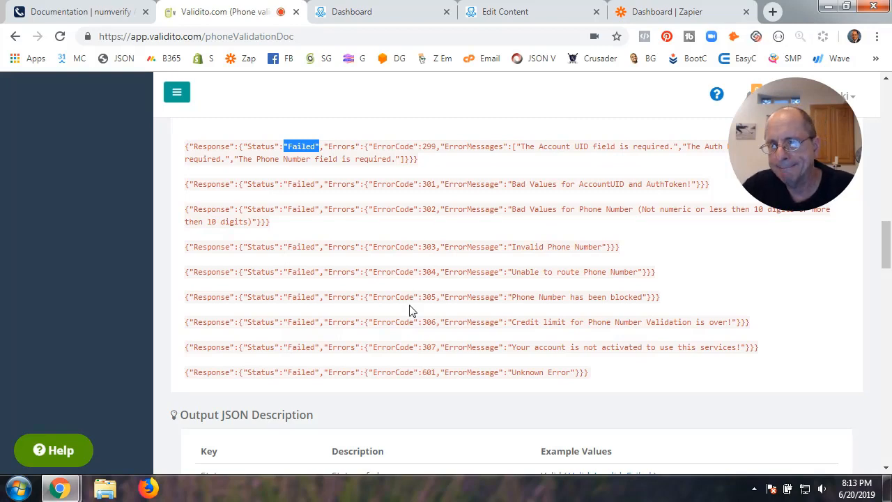
{"action": "scroll", "coordinate": [411, 307], "scroll_direction": "up", "scroll_amount": 2}
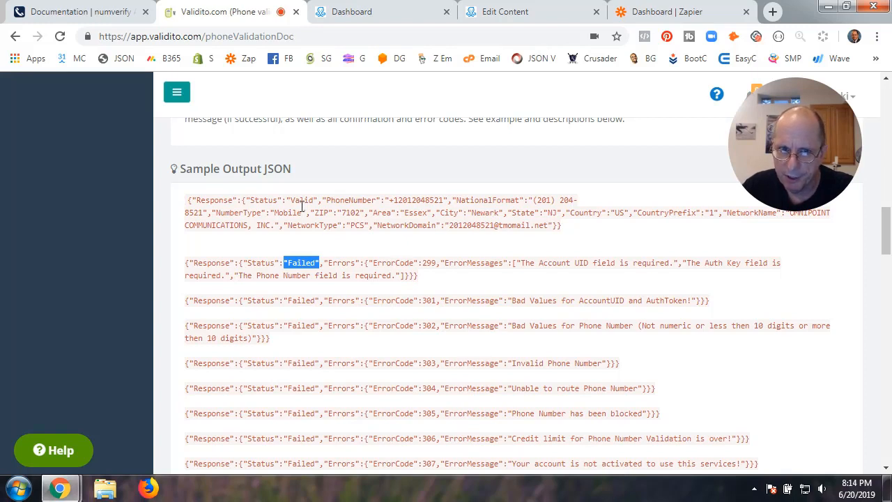
Highlight the Valid status, PhoneNumber and NationalFormat sample values
{"action": "left_click_drag", "start_coordinate": [292, 200], "coordinate": [316, 200]}
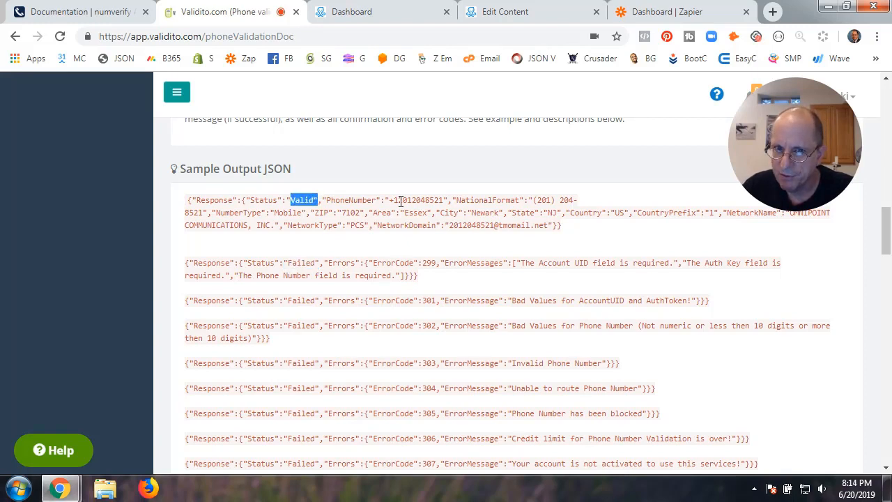
{"action": "left_click_drag", "start_coordinate": [390, 200], "coordinate": [443, 201]}
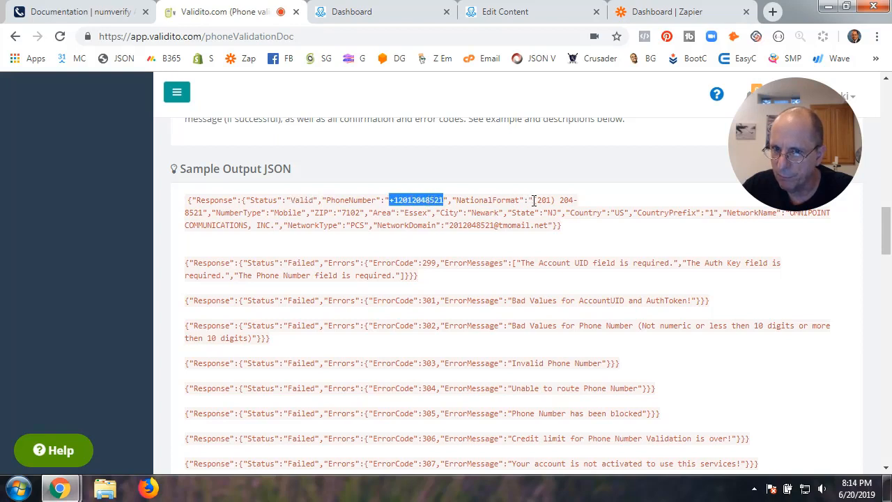
{"action": "left_click_drag", "start_coordinate": [534, 200], "coordinate": [196, 212]}
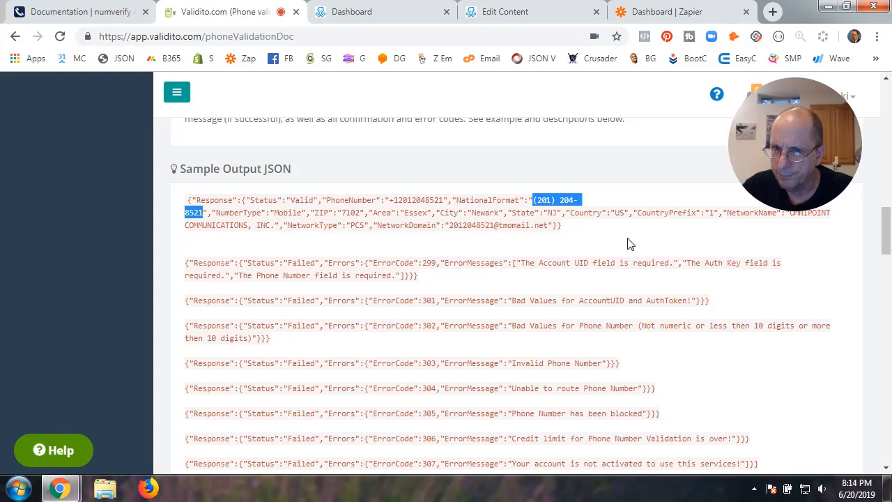
{"action": "left_click", "coordinate": [475, 201]}
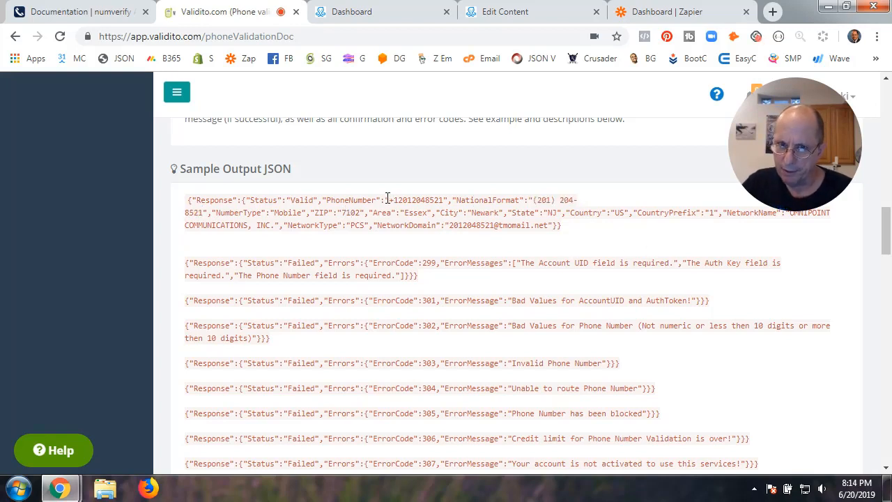
{"action": "left_click_drag", "start_coordinate": [388, 199], "coordinate": [524, 201]}
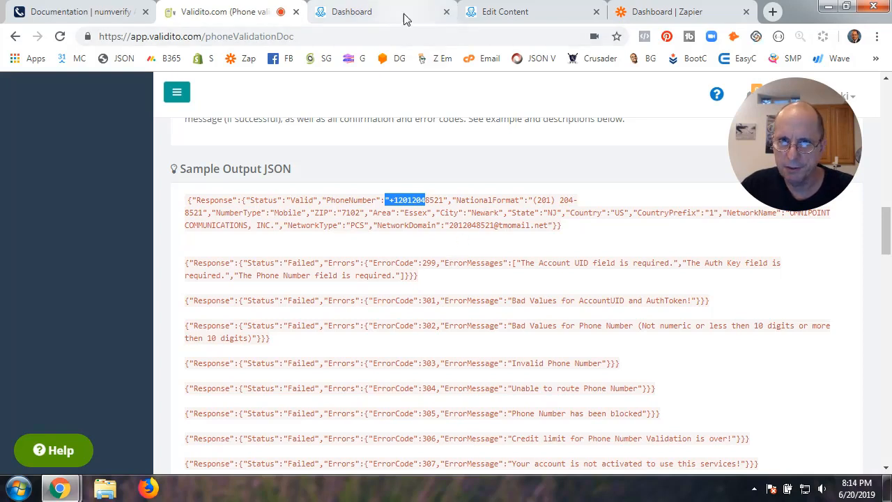
{"action": "left_click", "coordinate": [536, 12]}
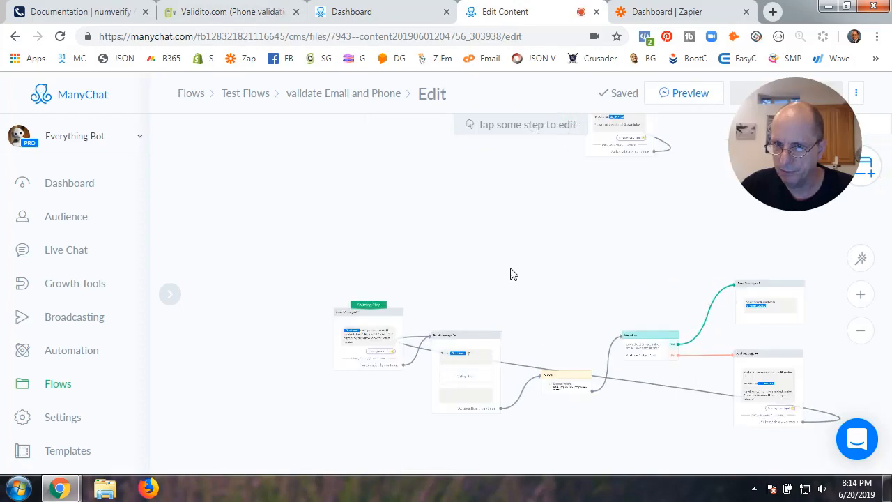
Revisit Validito's sample output docs and numverify's documentation
{"action": "left_click", "coordinate": [232, 19]}
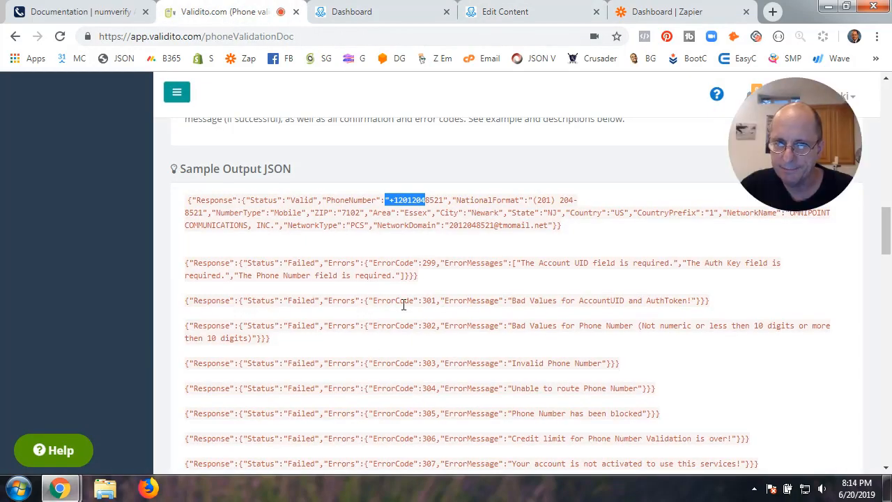
{"action": "scroll", "coordinate": [403, 304], "scroll_direction": "up", "scroll_amount": 3}
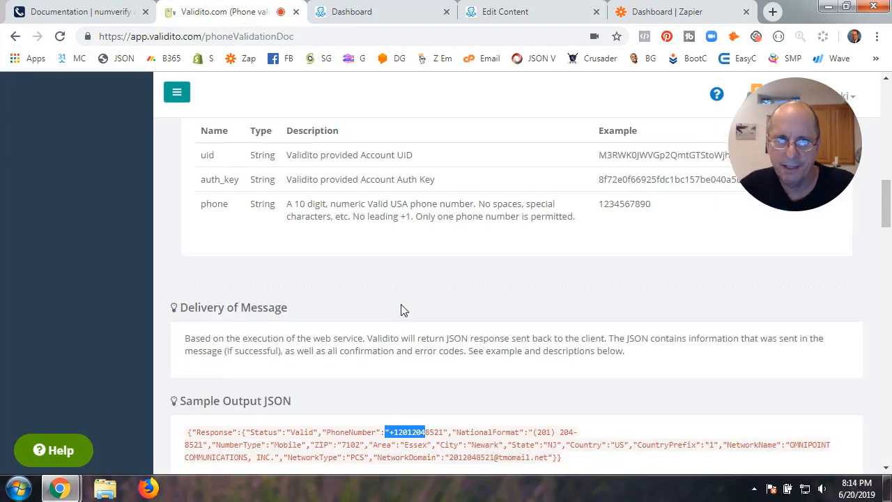
{"action": "scroll", "coordinate": [401, 306], "scroll_direction": "up", "scroll_amount": 10}
{"action": "left_click", "coordinate": [105, 12]}
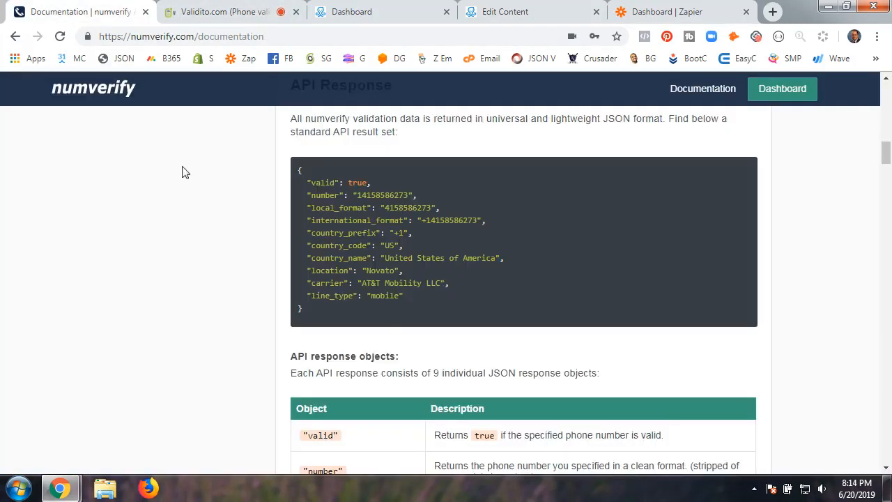
{"action": "left_click", "coordinate": [244, 12]}
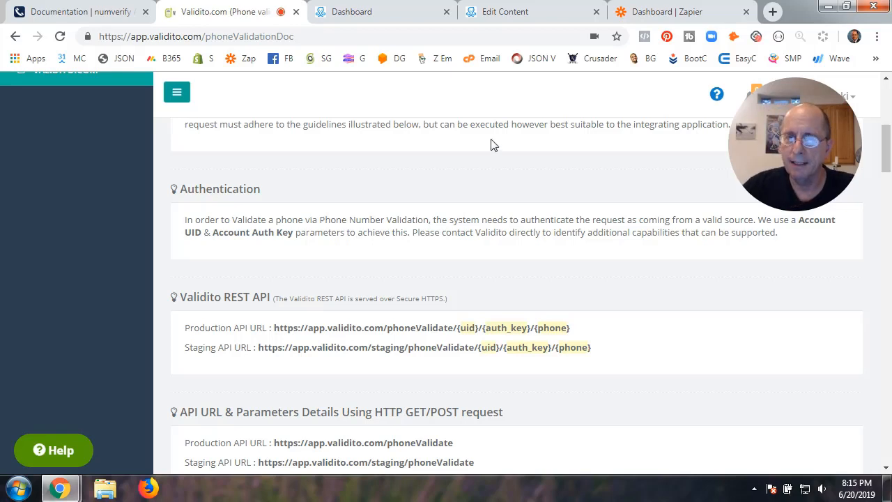
Pan and zoom around the 'validate Email and Phone' flow's condition and Send Message steps
{"action": "left_click", "coordinate": [542, 13]}
{"action": "left_click_drag", "start_coordinate": [821, 242], "coordinate": [667, 304]}
{"action": "scroll", "coordinate": [667, 311], "scroll_direction": "up", "scroll_amount": 3}
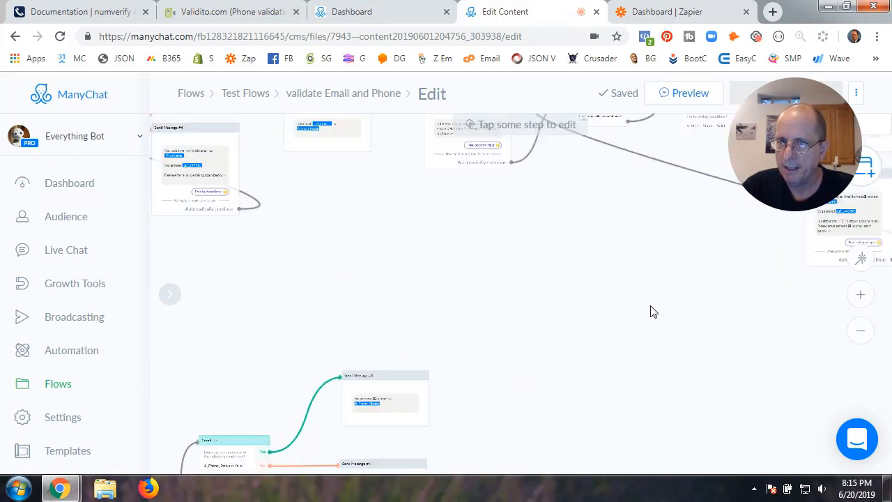
{"action": "scroll", "coordinate": [532, 361], "scroll_direction": "up", "scroll_amount": 5}
{"action": "left_click_drag", "start_coordinate": [422, 320], "coordinate": [609, 414]}
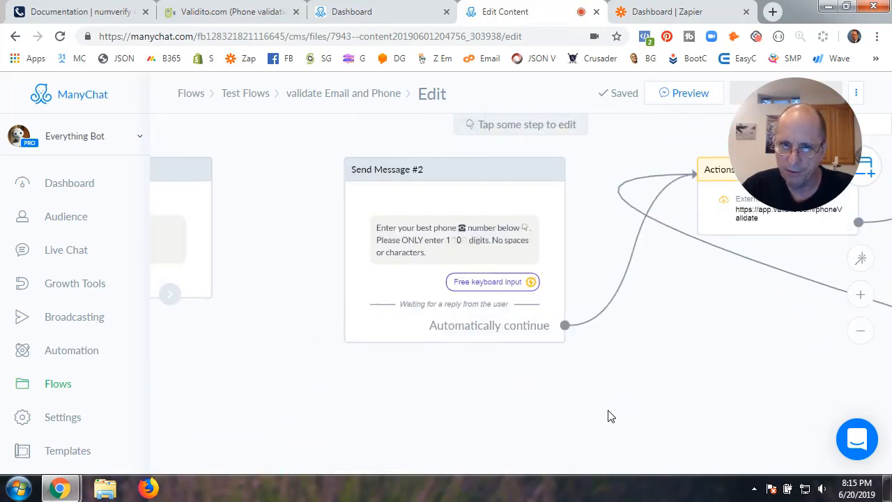
{"action": "left_click", "coordinate": [453, 207]}
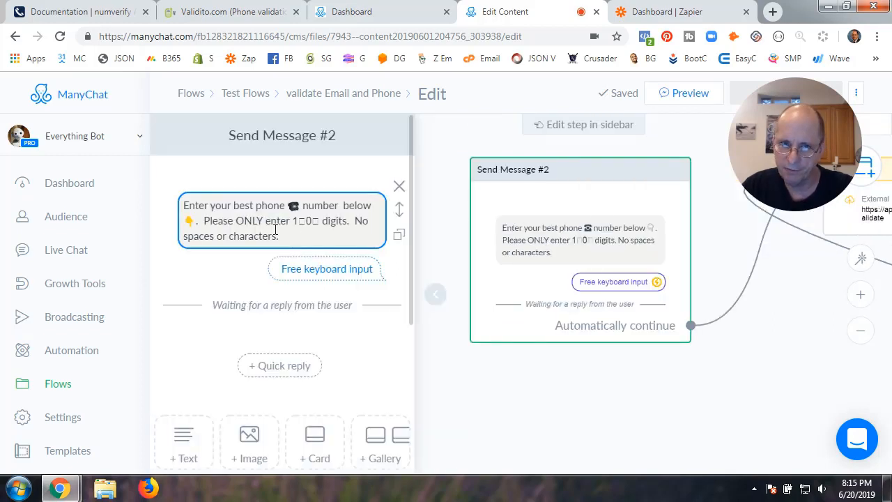
{"action": "left_click", "coordinate": [327, 271]}
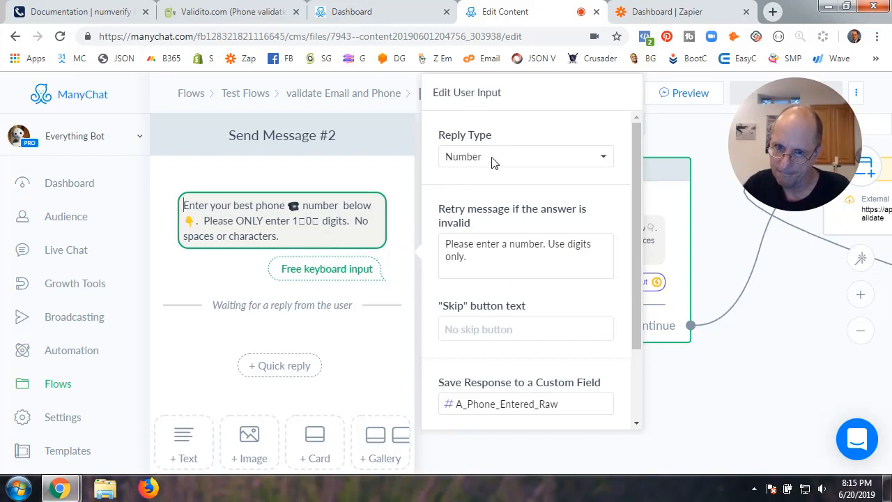
{"action": "scroll", "coordinate": [508, 345], "scroll_direction": "down", "scroll_amount": 2}
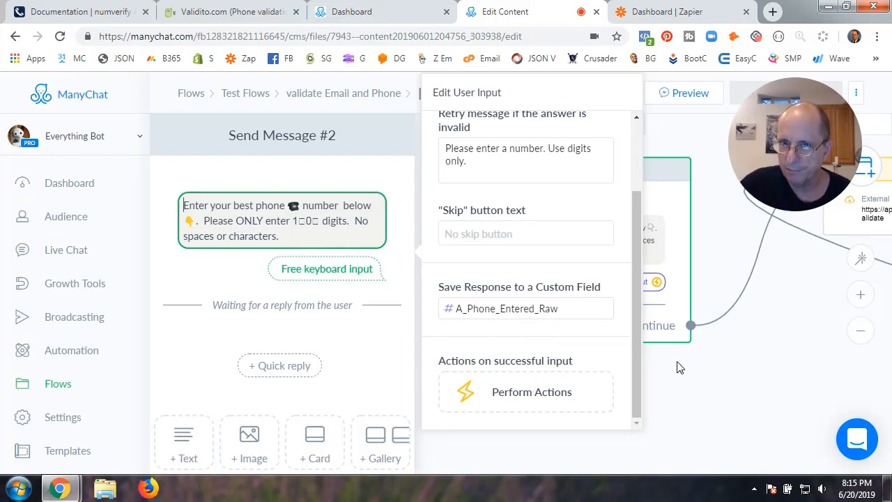
{"action": "left_click", "coordinate": [700, 376]}
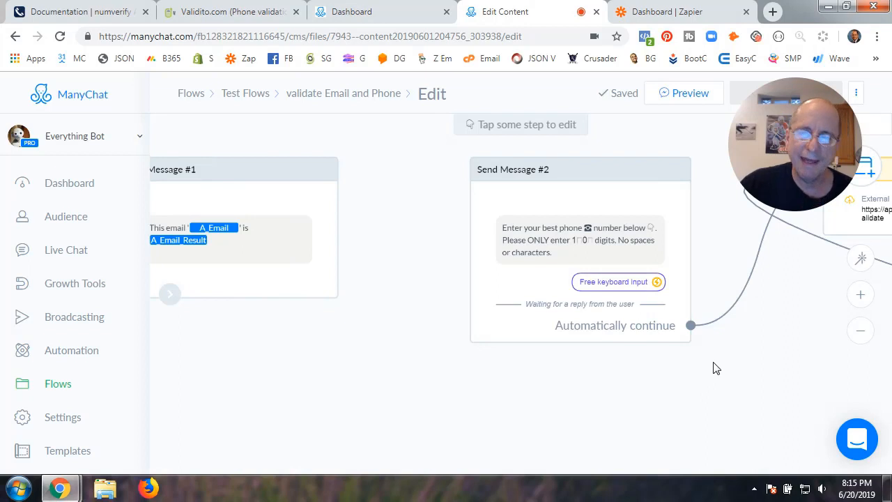
{"action": "left_click_drag", "start_coordinate": [756, 361], "coordinate": [504, 382]}
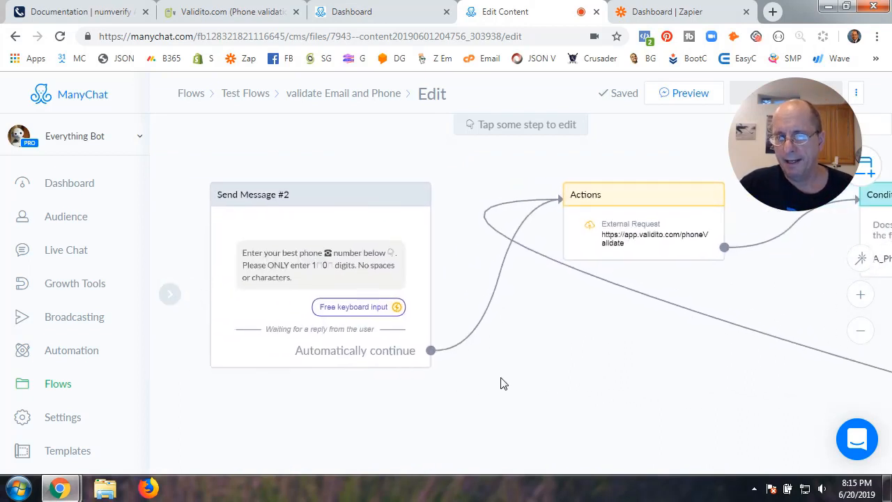
{"action": "scroll", "coordinate": [369, 301], "scroll_direction": "up", "scroll_amount": 3}
{"action": "left_click", "coordinate": [354, 265]}
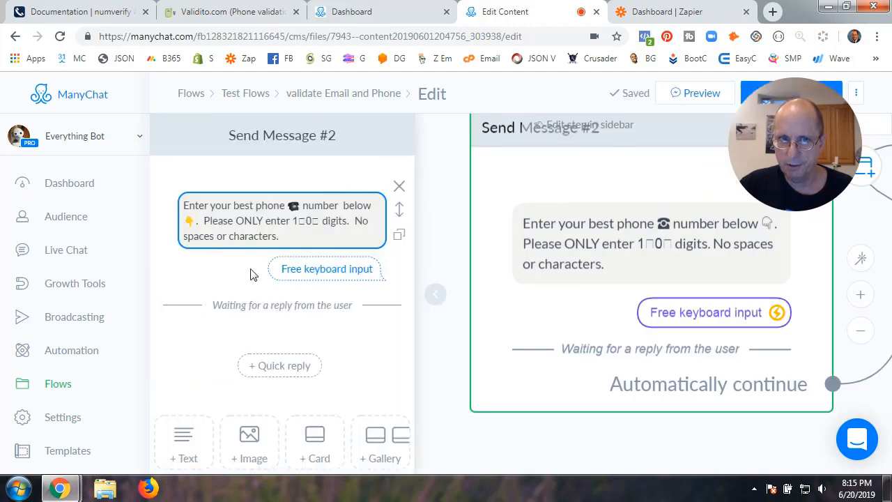
{"action": "left_click", "coordinate": [331, 226]}
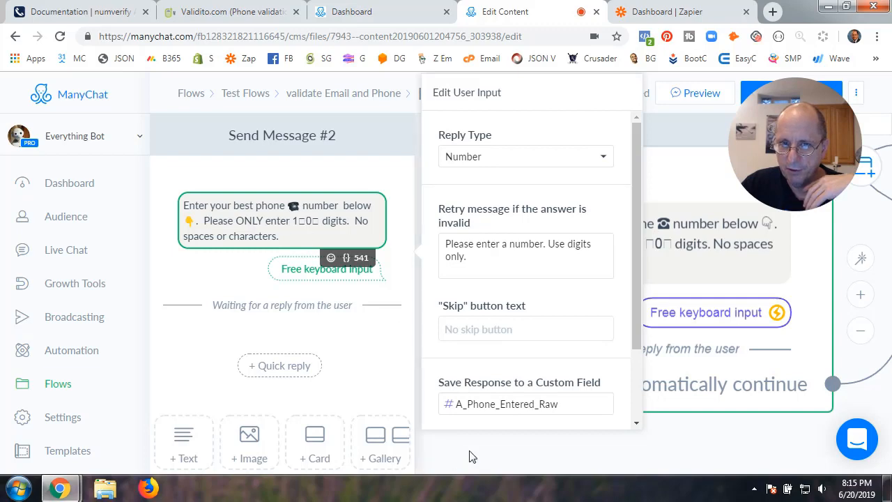
{"action": "left_click", "coordinate": [487, 454]}
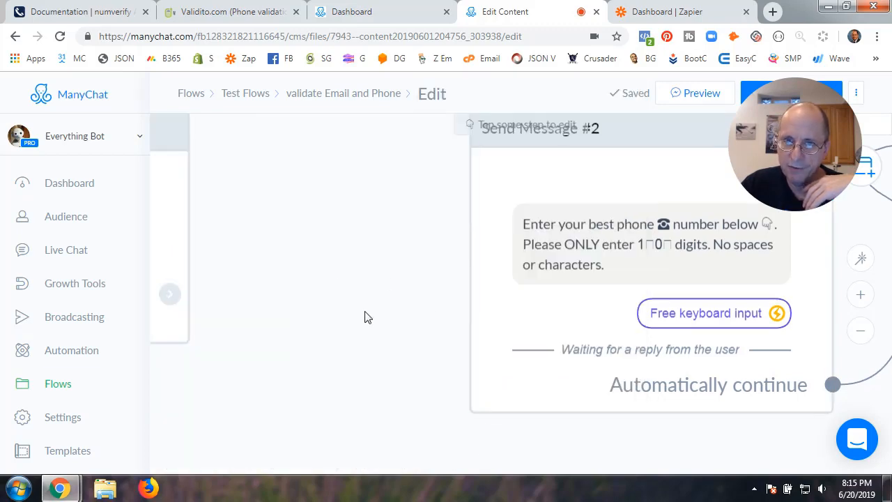
{"action": "left_click", "coordinate": [569, 265]}
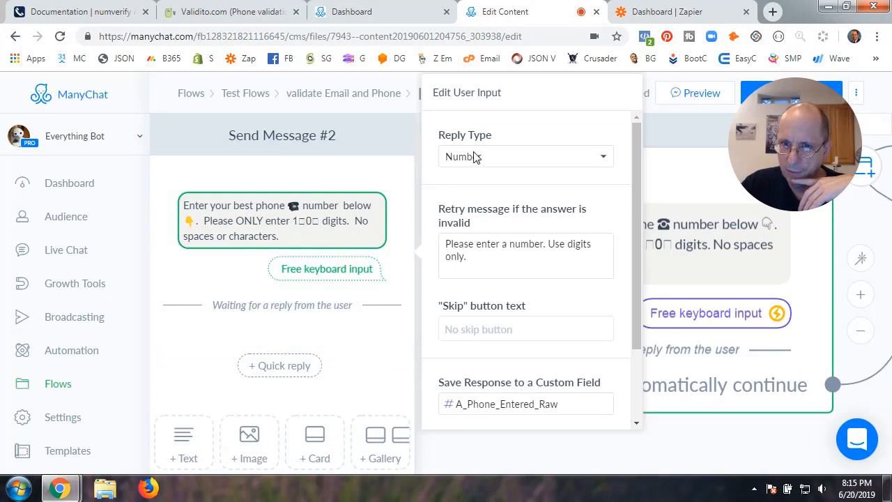
{"action": "left_click", "coordinate": [670, 444]}
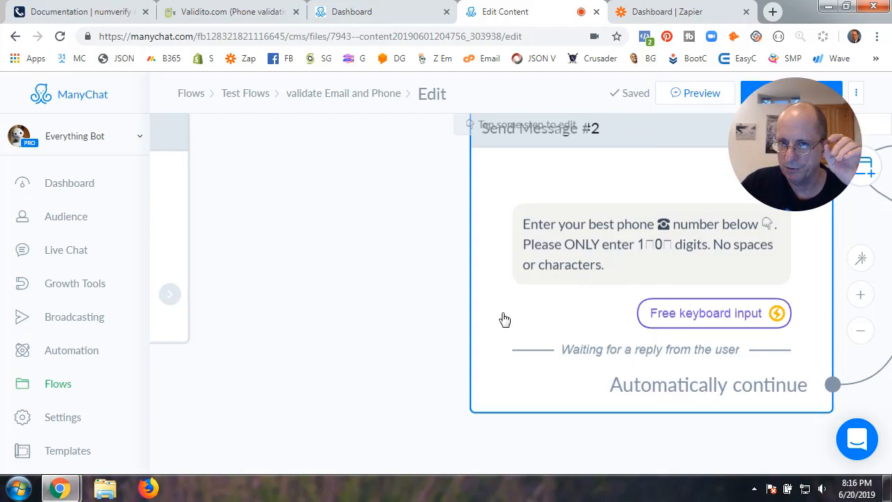
{"action": "scroll", "coordinate": [505, 320], "scroll_direction": "down", "scroll_amount": 2}
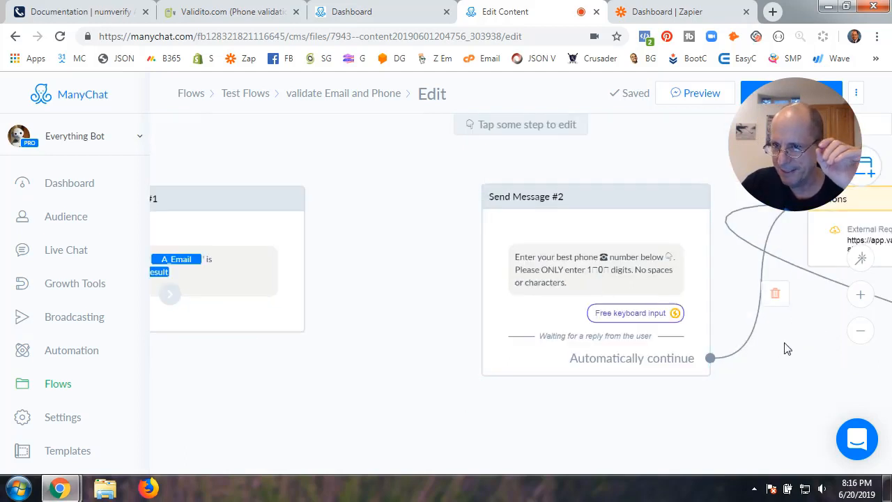
{"action": "left_click_drag", "start_coordinate": [783, 348], "coordinate": [530, 320]}
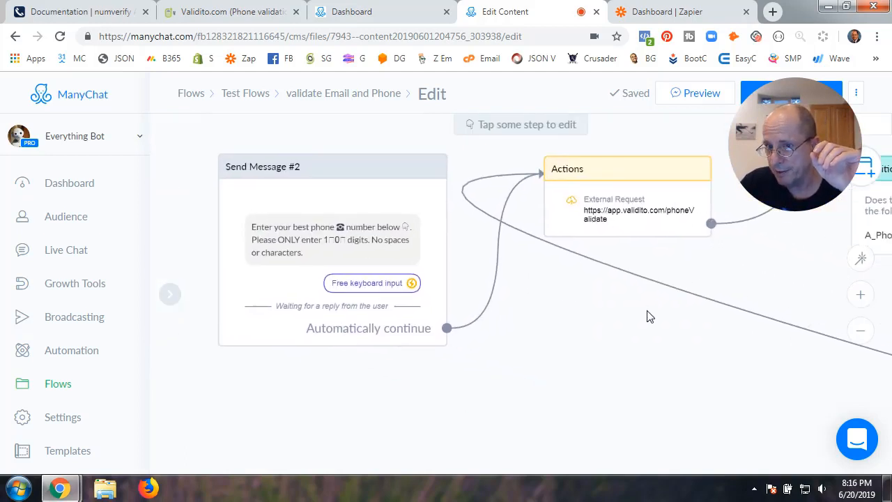
{"action": "left_click_drag", "start_coordinate": [648, 314], "coordinate": [584, 333]}
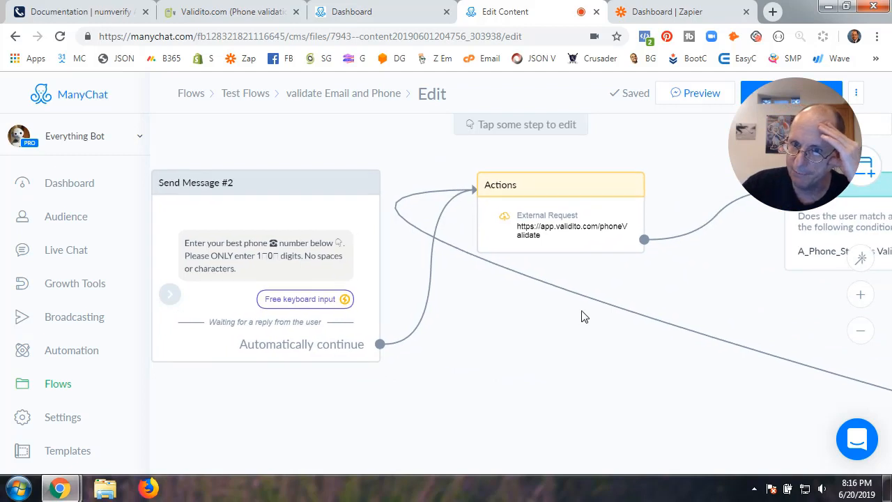
{"action": "left_click", "coordinate": [578, 215]}
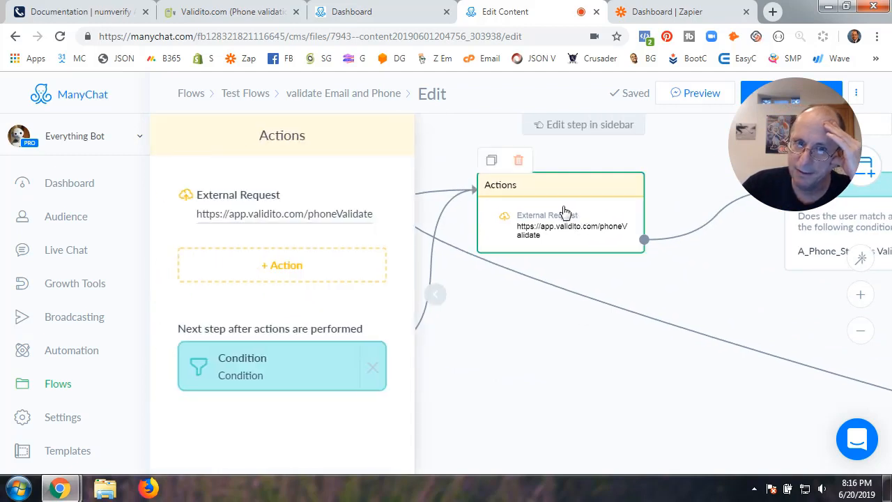
{"action": "left_click", "coordinate": [294, 205]}
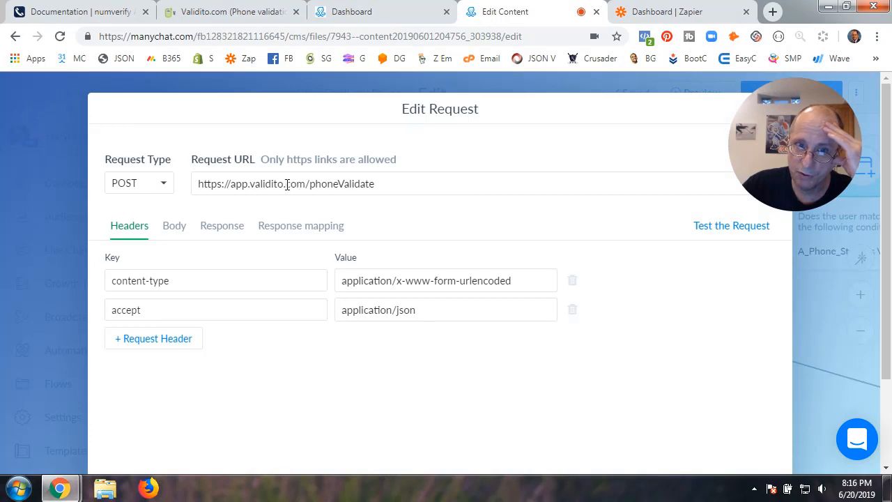
{"action": "left_click_drag", "start_coordinate": [200, 184], "coordinate": [401, 198]}
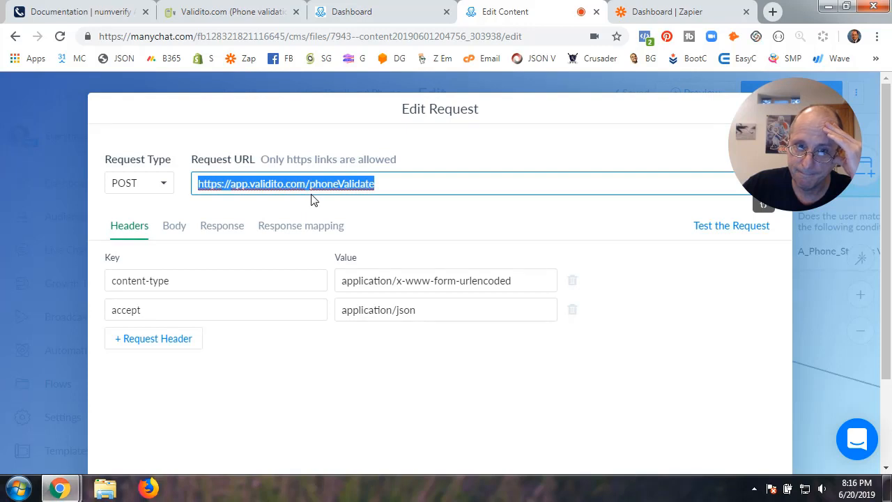
{"action": "left_click", "coordinate": [317, 200]}
{"action": "left_click", "coordinate": [383, 185]}
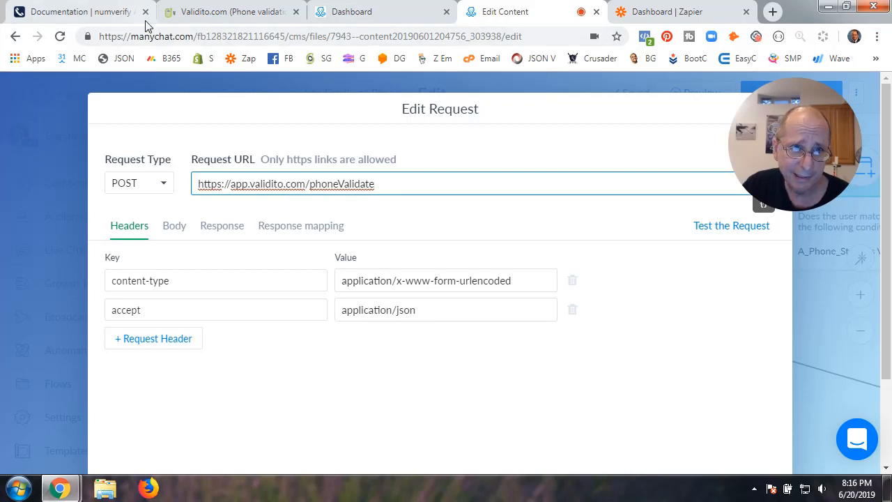
{"action": "left_click", "coordinate": [213, 14]}
Select Validito's Production API URL up to phoneValidate/ in the docs
{"action": "scroll", "coordinate": [283, 288], "scroll_direction": "up", "scroll_amount": 10}
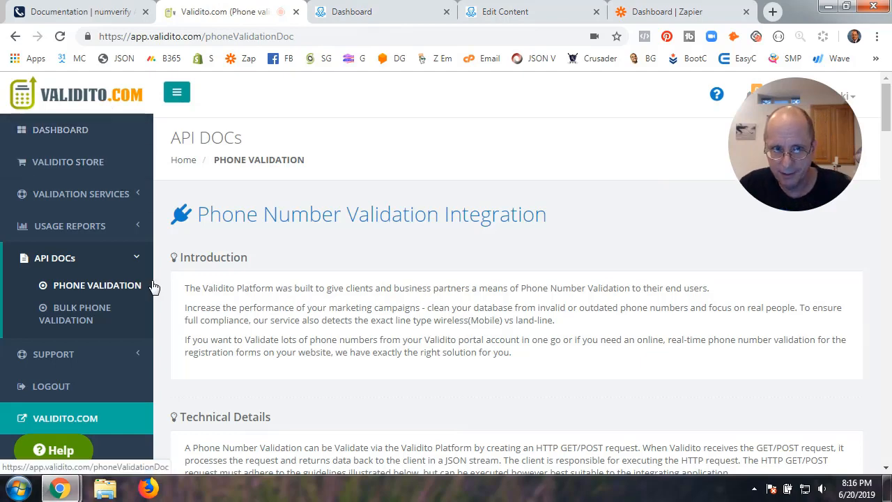
{"action": "scroll", "coordinate": [290, 300], "scroll_direction": "down", "scroll_amount": 1}
{"action": "scroll", "coordinate": [286, 300], "scroll_direction": "down", "scroll_amount": 6}
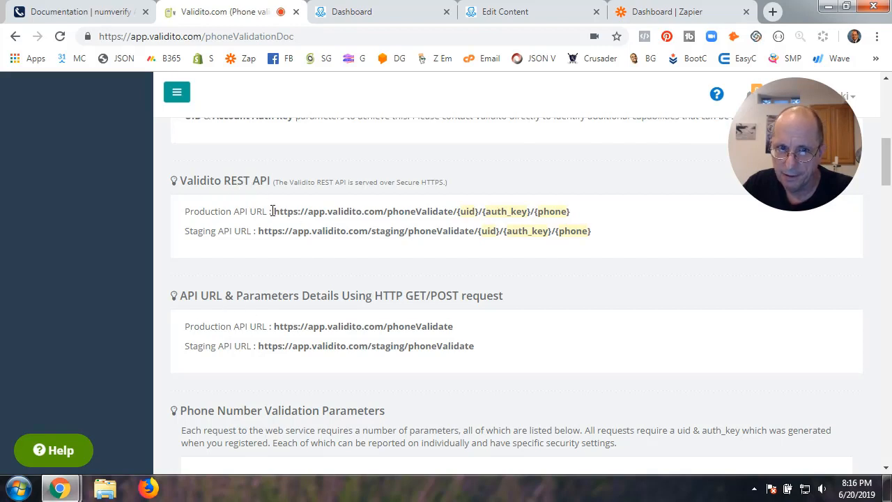
{"action": "left_click_drag", "start_coordinate": [275, 213], "coordinate": [458, 215]}
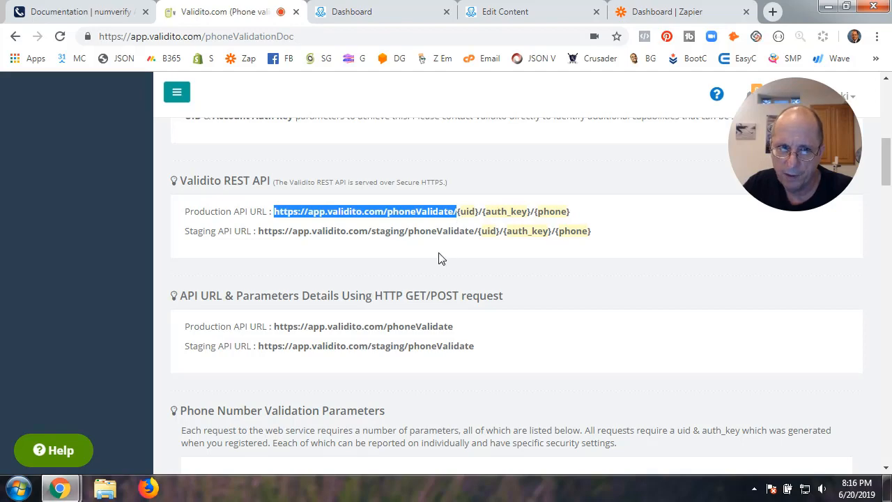
{"action": "left_click", "coordinate": [244, 223]}
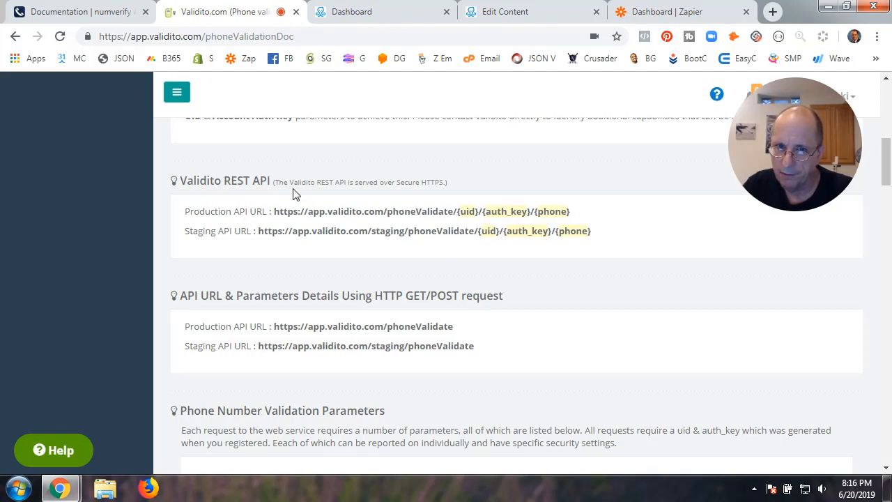
Switch the Validate Phone Number code sample from PHP to the Node request example
{"action": "scroll", "coordinate": [336, 285], "scroll_direction": "down", "scroll_amount": 3}
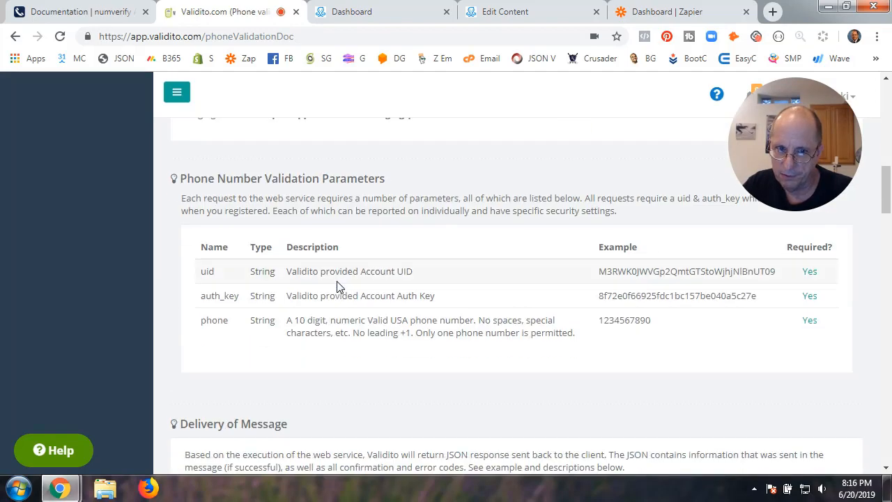
{"action": "scroll", "coordinate": [336, 284], "scroll_direction": "down", "scroll_amount": 3}
{"action": "scroll", "coordinate": [337, 286], "scroll_direction": "down", "scroll_amount": 5}
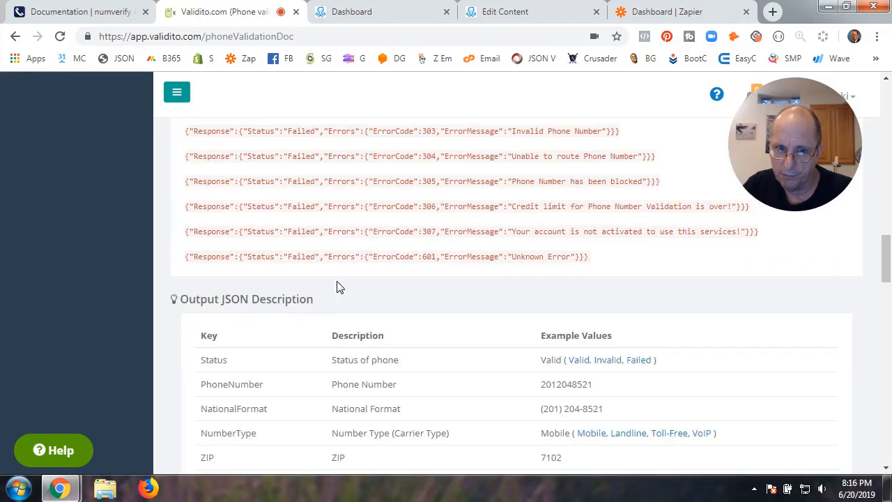
{"action": "scroll", "coordinate": [337, 286], "scroll_direction": "down", "scroll_amount": 2}
{"action": "scroll", "coordinate": [336, 286], "scroll_direction": "down", "scroll_amount": 10}
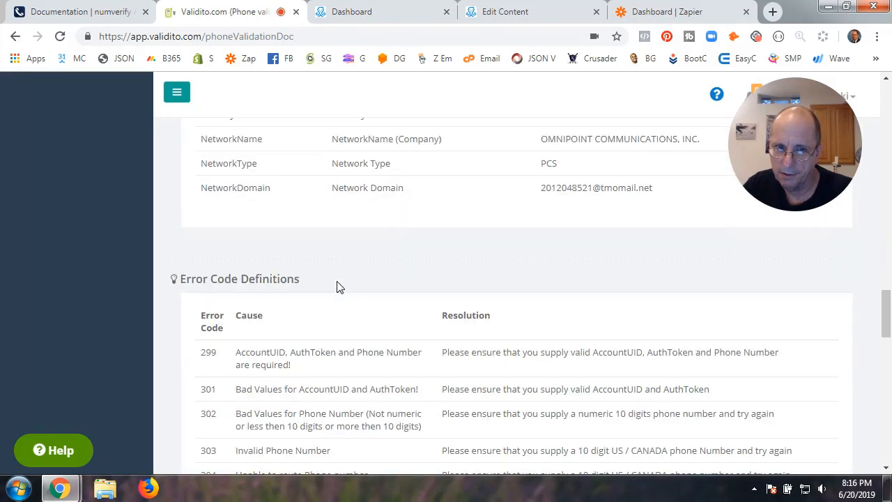
{"action": "scroll", "coordinate": [336, 286], "scroll_direction": "down", "scroll_amount": 10}
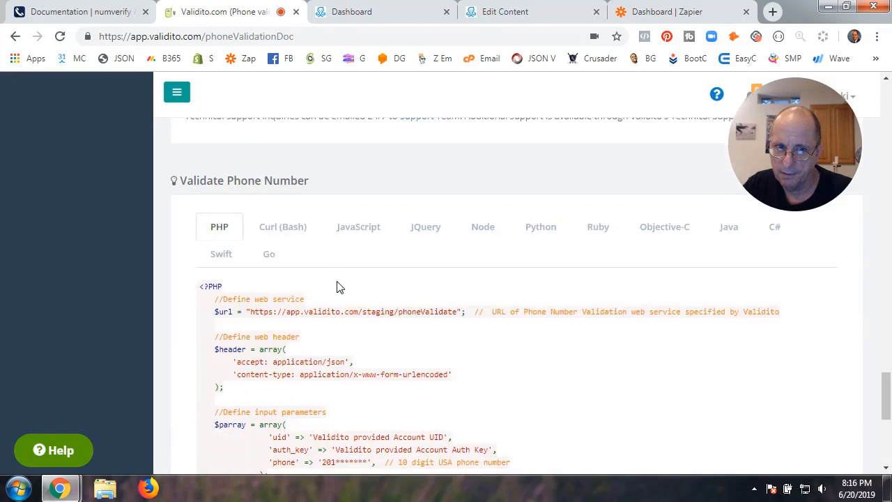
{"action": "scroll", "coordinate": [336, 286], "scroll_direction": "up", "scroll_amount": 3}
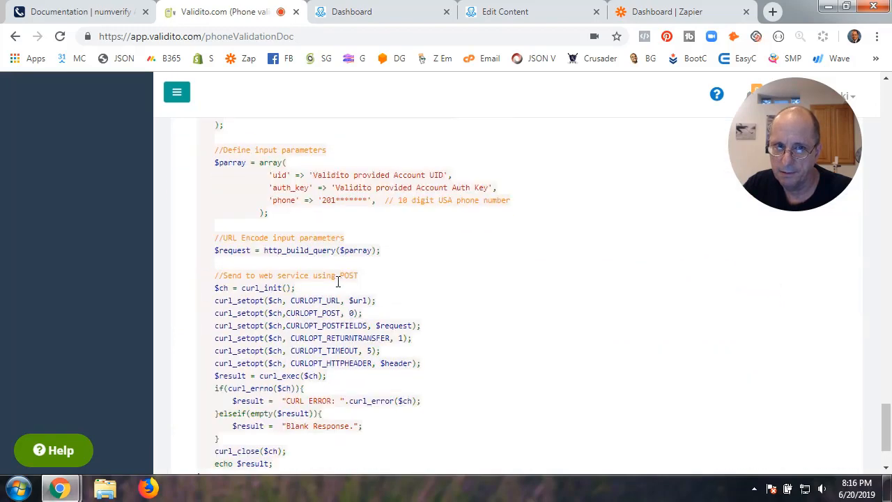
{"action": "scroll", "coordinate": [337, 285], "scroll_direction": "down", "scroll_amount": 4}
{"action": "scroll", "coordinate": [336, 286], "scroll_direction": "up", "scroll_amount": 12}
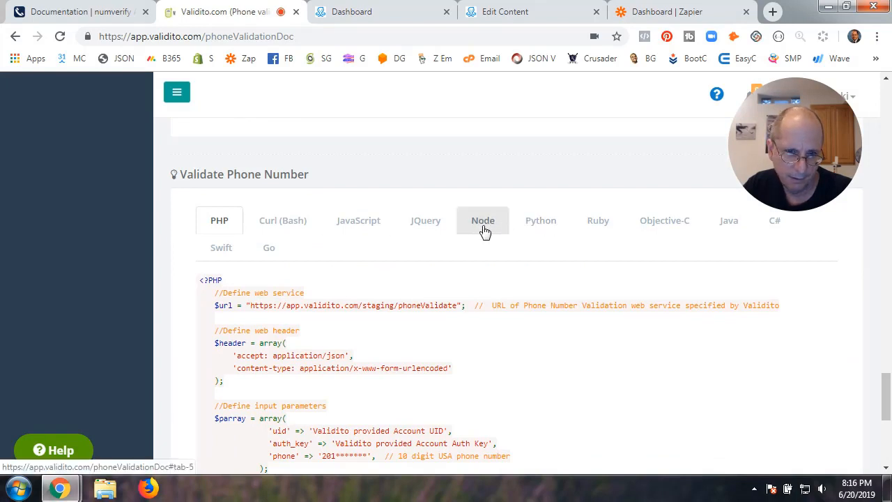
{"action": "left_click", "coordinate": [483, 222]}
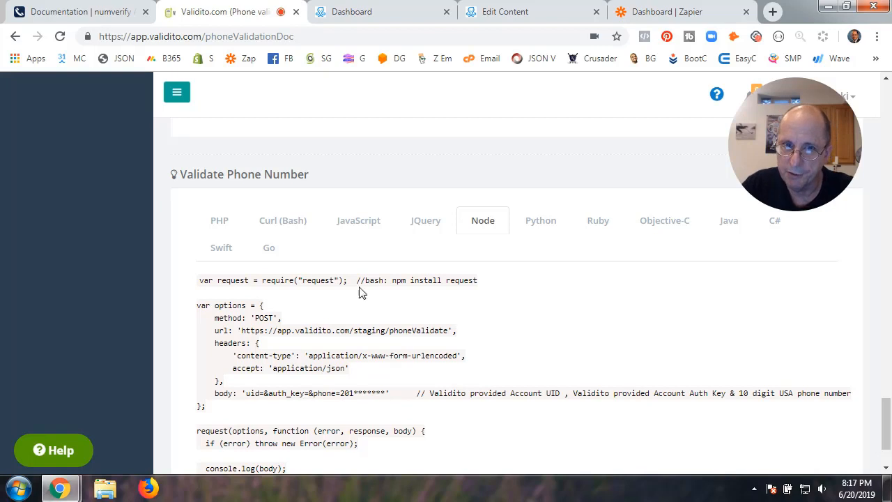
{"action": "left_click", "coordinate": [500, 15]}
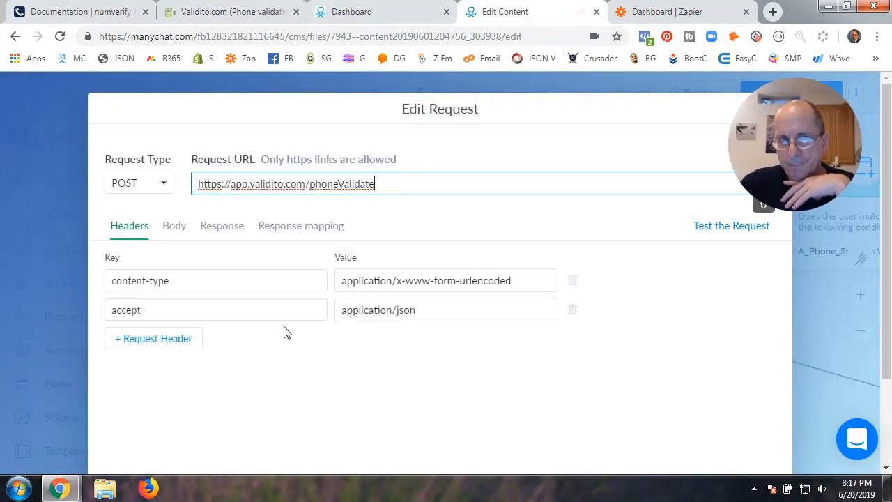
Compare the staging phoneValidate URL in Validito's example with the ManyChat request URL
{"action": "left_click", "coordinate": [232, 15]}
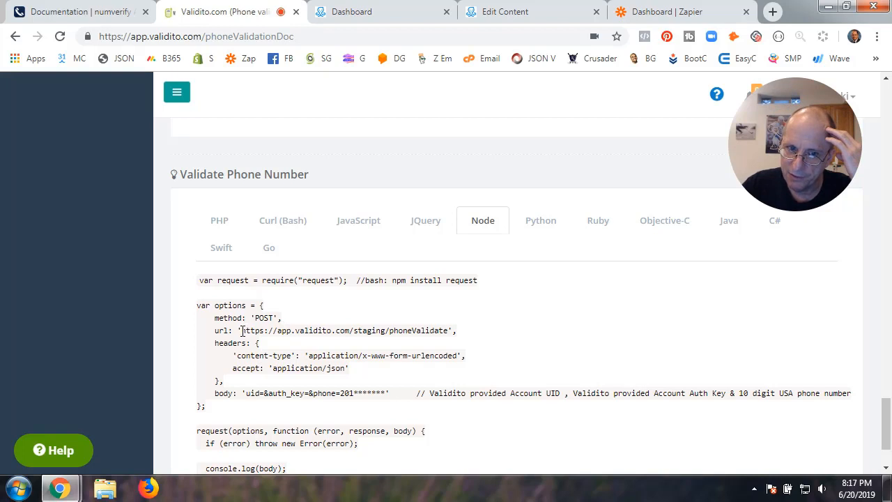
{"action": "left_click_drag", "start_coordinate": [242, 331], "coordinate": [453, 332]}
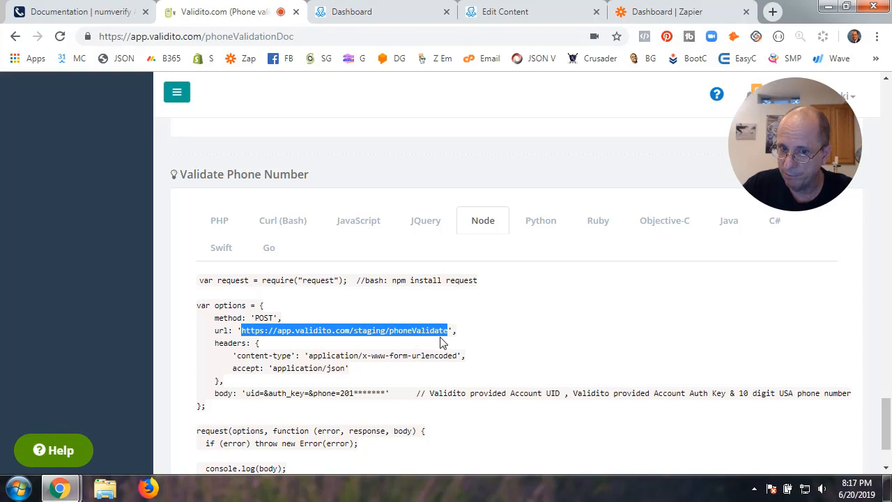
{"action": "left_click", "coordinate": [529, 10]}
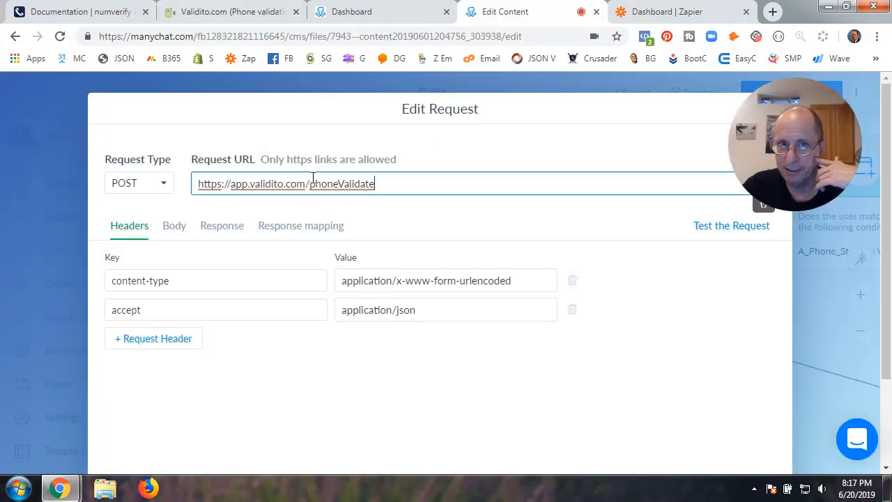
{"action": "left_click", "coordinate": [240, 13]}
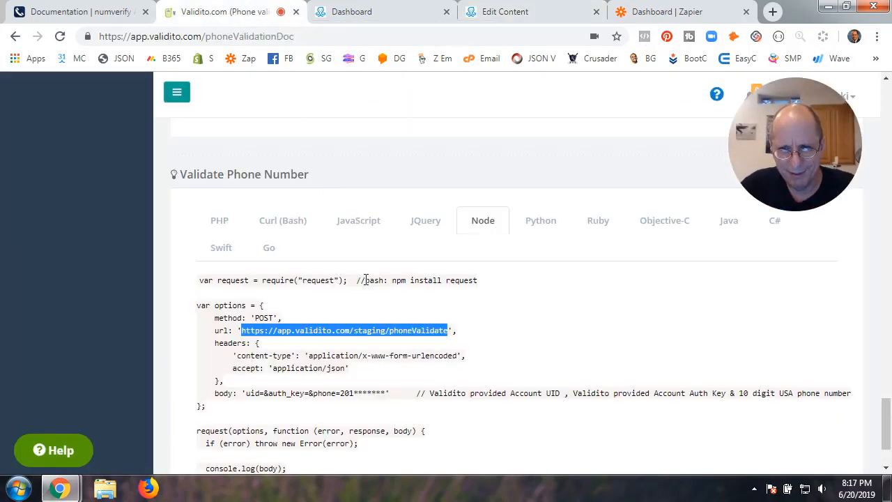
Scroll Validito's docs back up toward the API URL section
{"action": "scroll", "coordinate": [364, 279], "scroll_direction": "down", "scroll_amount": 1}
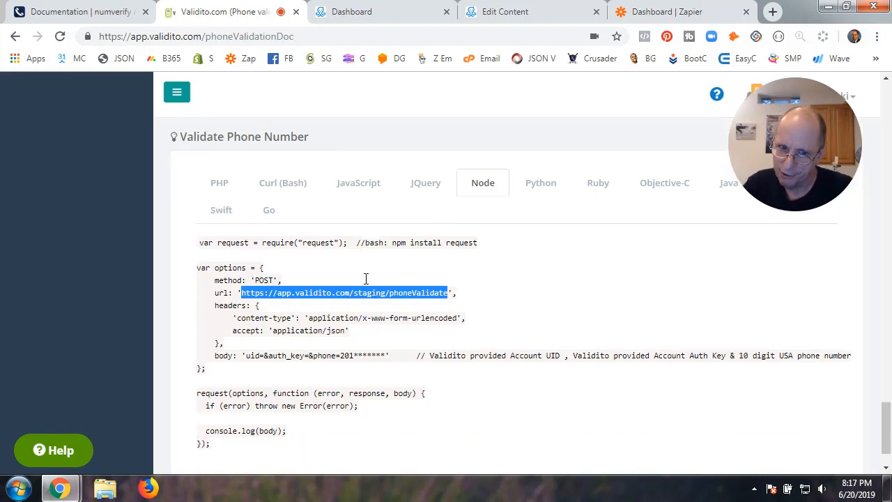
{"action": "scroll", "coordinate": [366, 283], "scroll_direction": "up", "scroll_amount": 3}
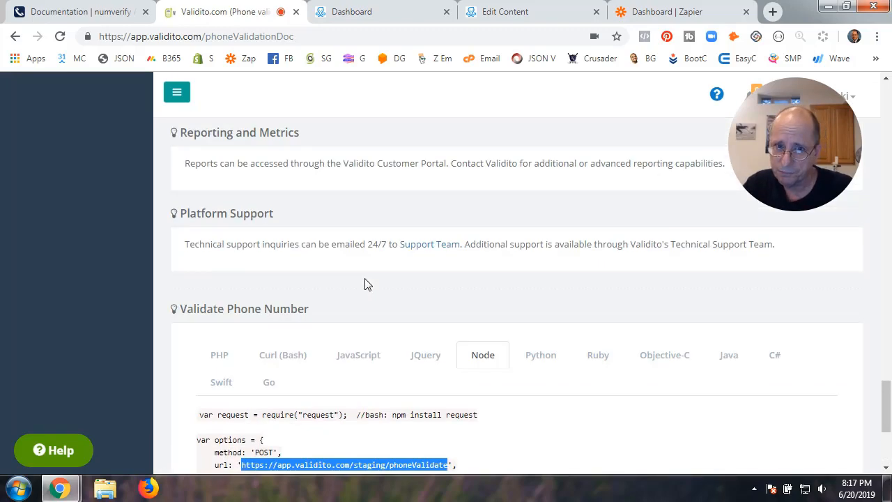
{"action": "scroll", "coordinate": [368, 284], "scroll_direction": "up", "scroll_amount": 15}
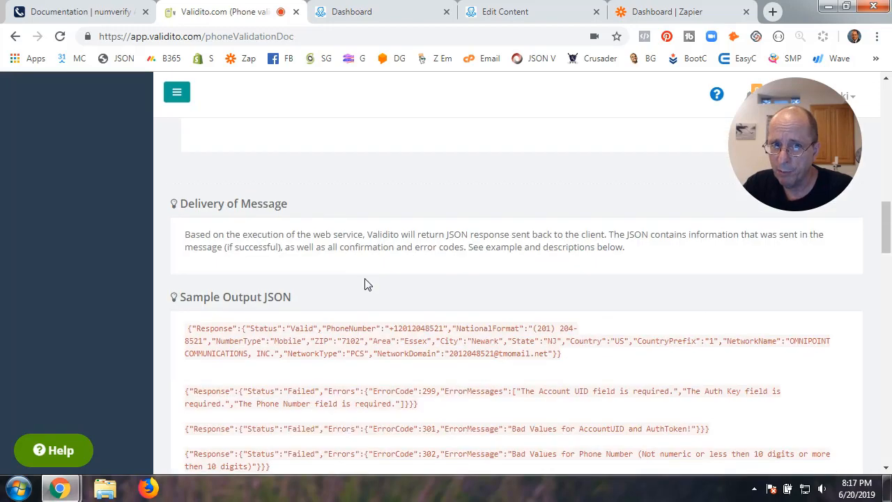
{"action": "scroll", "coordinate": [368, 284], "scroll_direction": "up", "scroll_amount": 10}
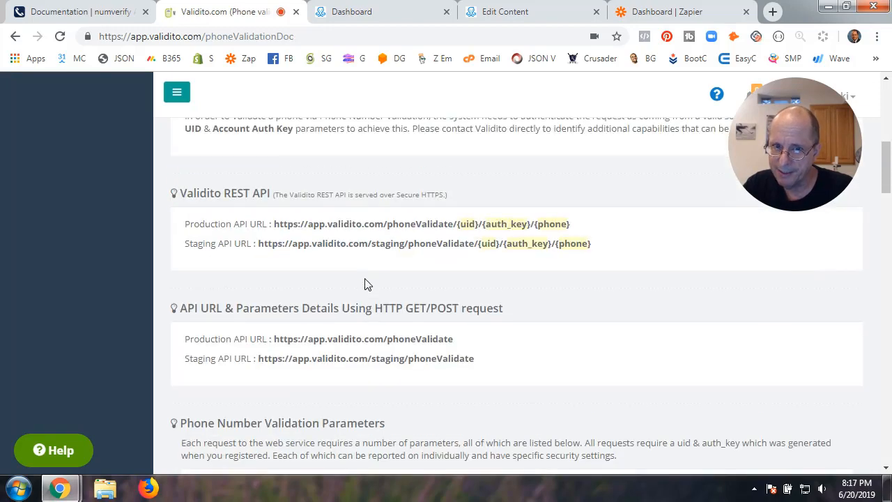
Highlight the Production and Staging API URLs and their {uid}/{auth_key}/{phone} parameter paths
{"action": "left_click_drag", "start_coordinate": [212, 225], "coordinate": [262, 224]}
{"action": "left_click", "coordinate": [192, 225]}
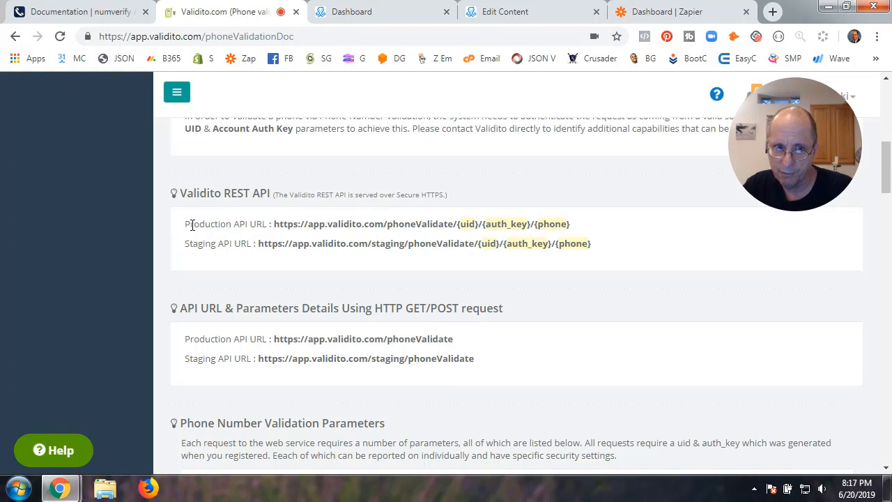
{"action": "left_click_drag", "start_coordinate": [185, 225], "coordinate": [250, 226]}
{"action": "left_click_drag", "start_coordinate": [186, 244], "coordinate": [235, 244]}
{"action": "left_click", "coordinate": [372, 248]}
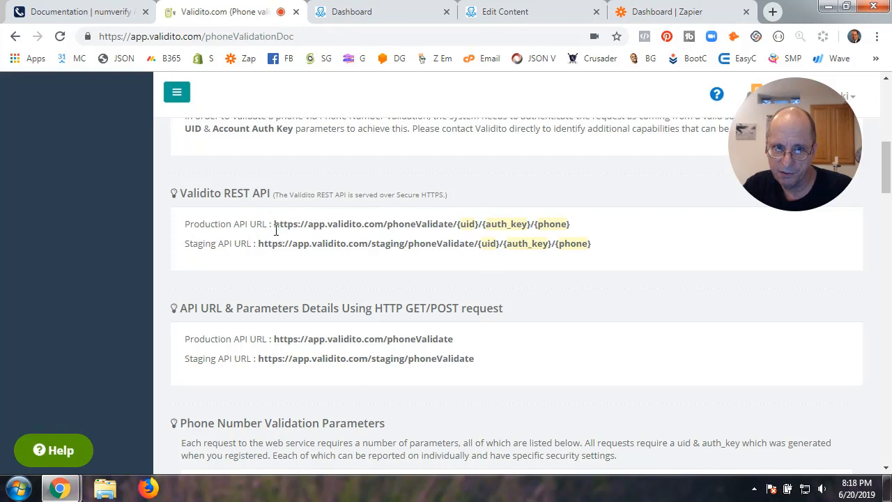
{"action": "left_click_drag", "start_coordinate": [276, 229], "coordinate": [539, 226]}
{"action": "left_click", "coordinate": [538, 226]}
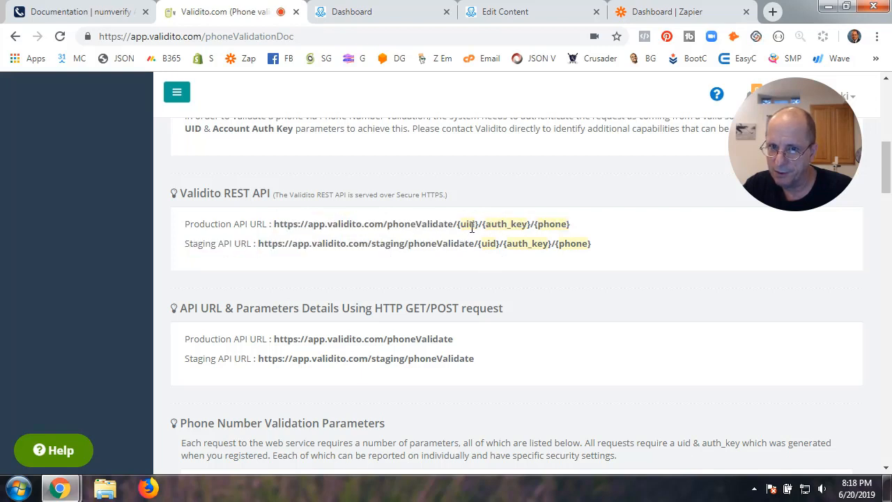
{"action": "left_click_drag", "start_coordinate": [457, 226], "coordinate": [574, 225]}
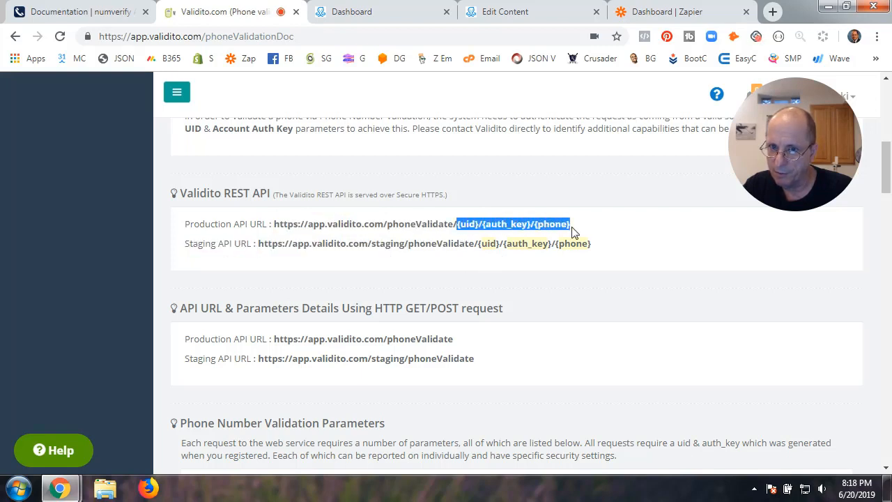
{"action": "left_click", "coordinate": [479, 245]}
{"action": "left_click_drag", "start_coordinate": [476, 245], "coordinate": [593, 249]}
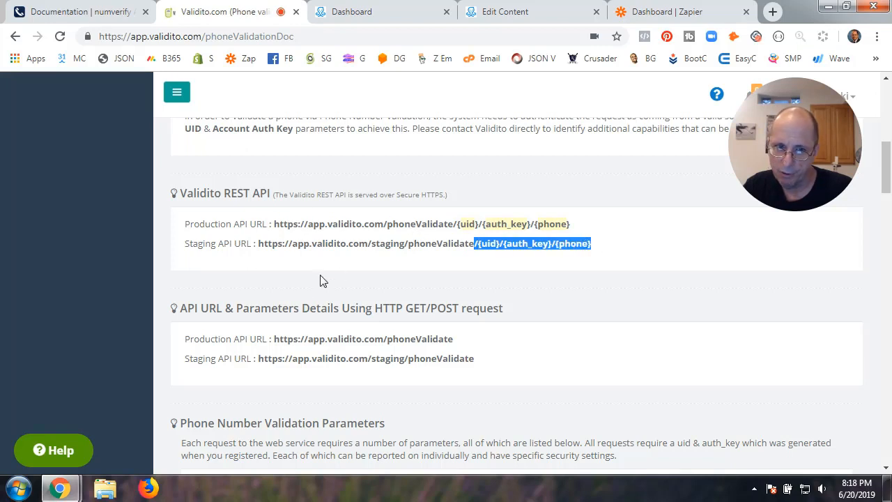
{"action": "left_click", "coordinate": [337, 330]}
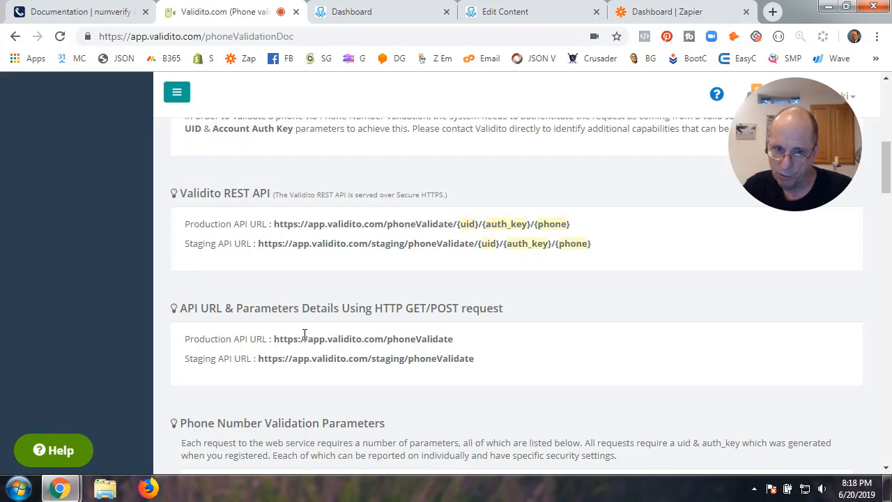
Select the production phoneValidate POST URL and compare it with the ManyChat request
{"action": "double_click", "coordinate": [411, 310]}
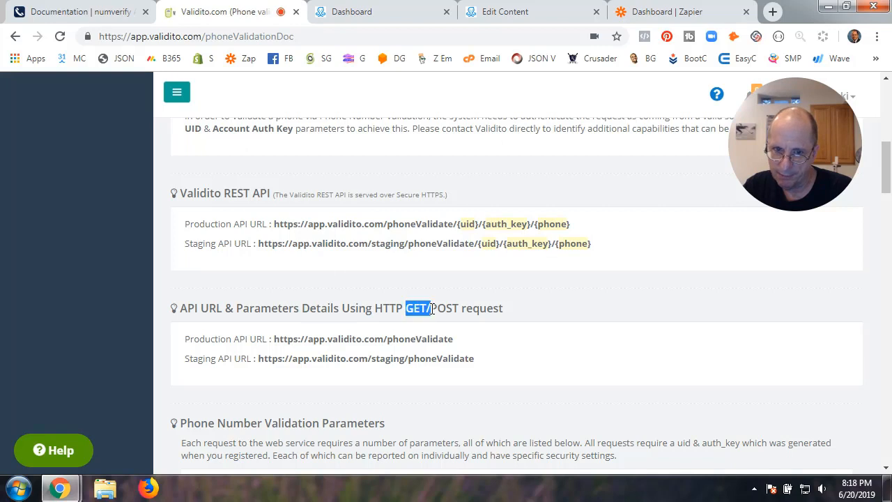
{"action": "left_click", "coordinate": [423, 256]}
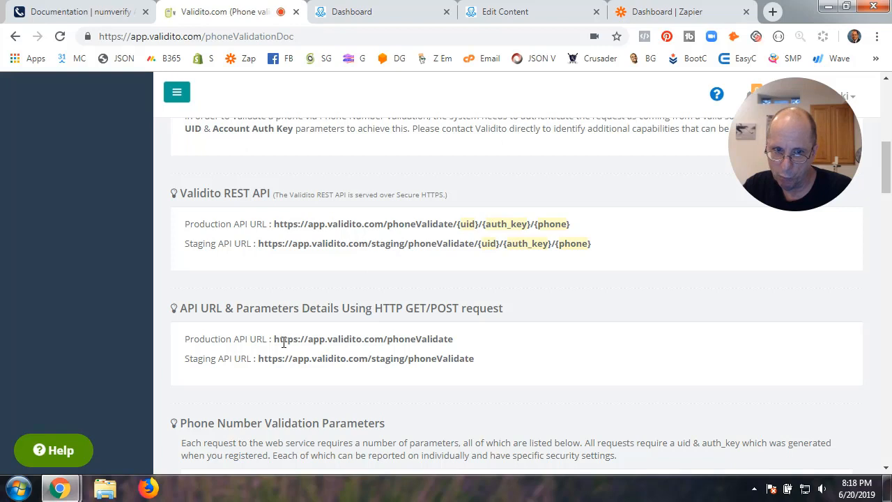
{"action": "left_click_drag", "start_coordinate": [273, 340], "coordinate": [458, 344]}
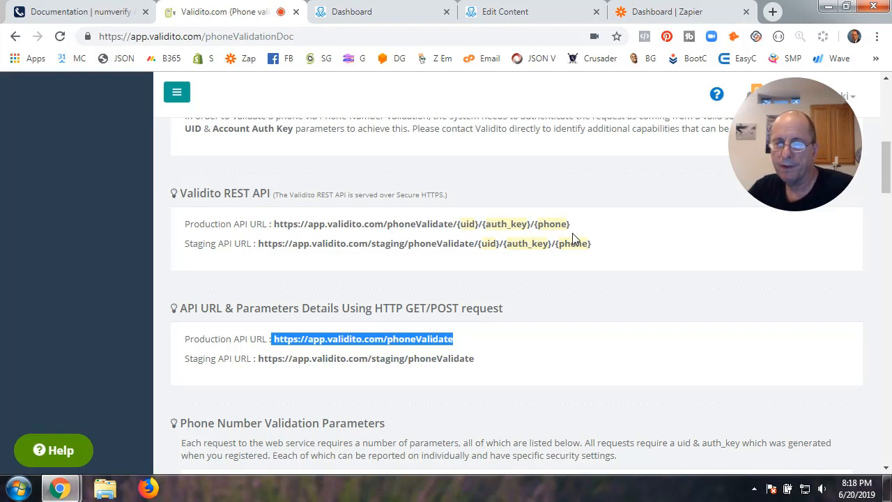
{"action": "left_click", "coordinate": [515, 16]}
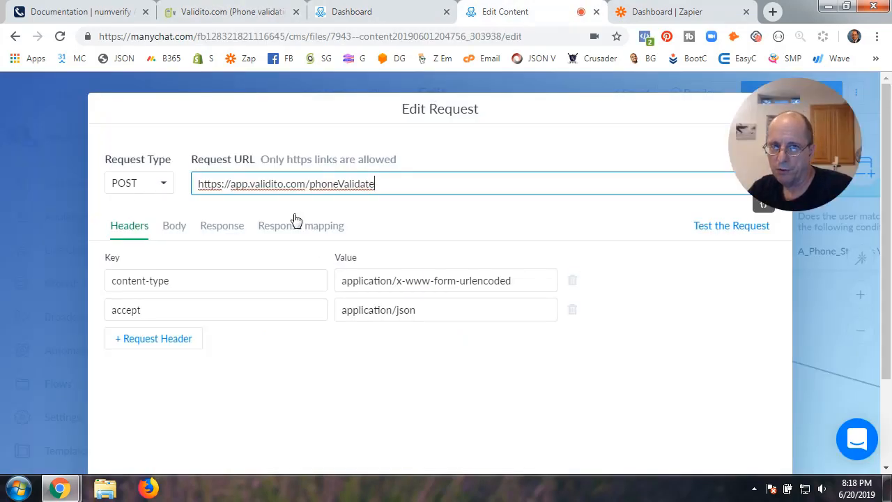
Scroll Validito's docs down to the Node request example
{"action": "left_click", "coordinate": [239, 14]}
{"action": "scroll", "coordinate": [395, 282], "scroll_direction": "down", "scroll_amount": 14}
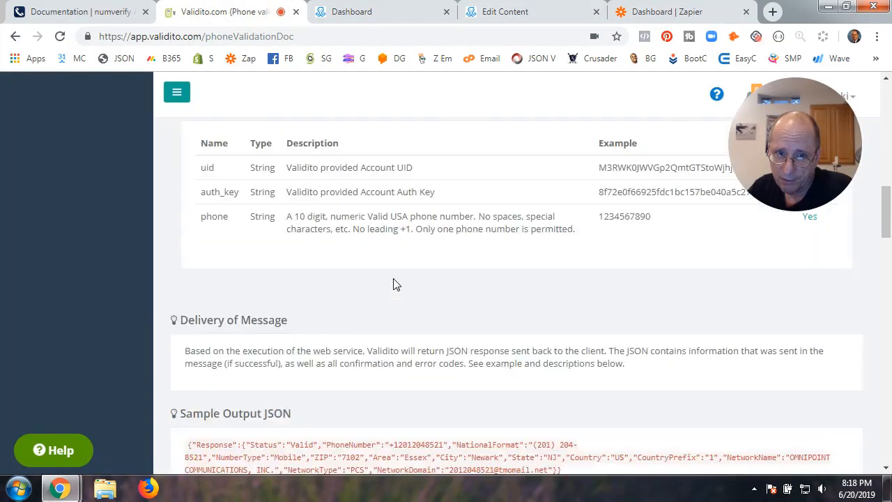
{"action": "scroll", "coordinate": [394, 278], "scroll_direction": "up", "scroll_amount": 3}
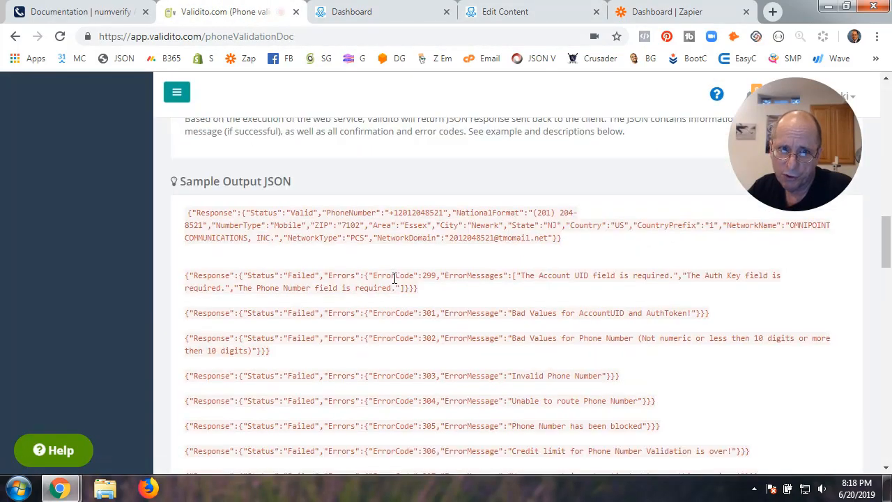
{"action": "scroll", "coordinate": [394, 279], "scroll_direction": "down", "scroll_amount": 15}
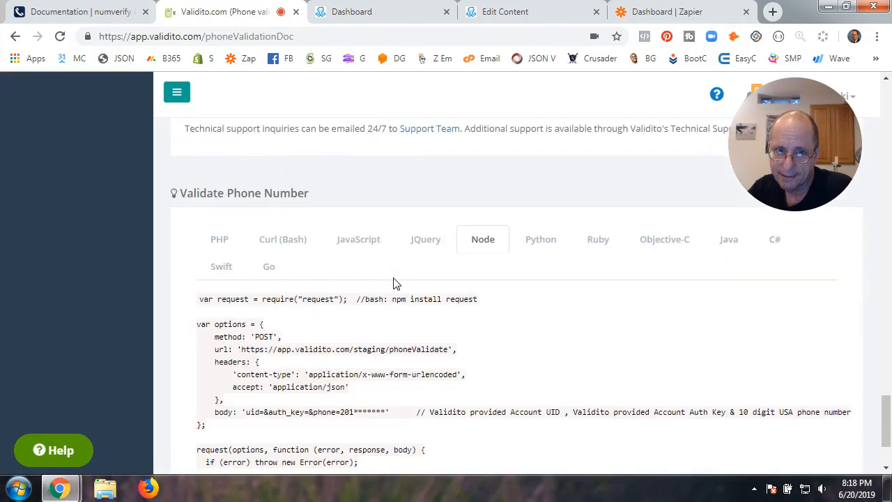
{"action": "scroll", "coordinate": [394, 283], "scroll_direction": "down", "scroll_amount": 2}
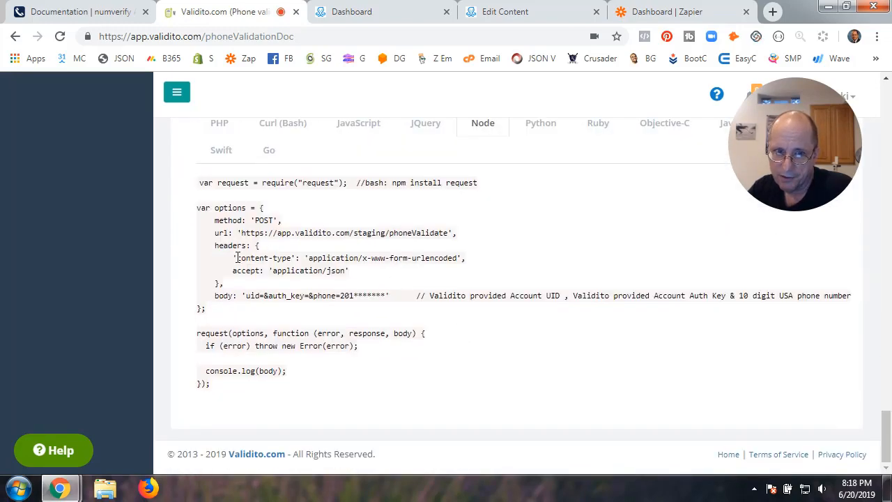
Highlight the staging url, content-type header and headers entry in the Node example
{"action": "left_click_drag", "start_coordinate": [236, 258], "coordinate": [260, 255]}
{"action": "left_click", "coordinate": [267, 247]}
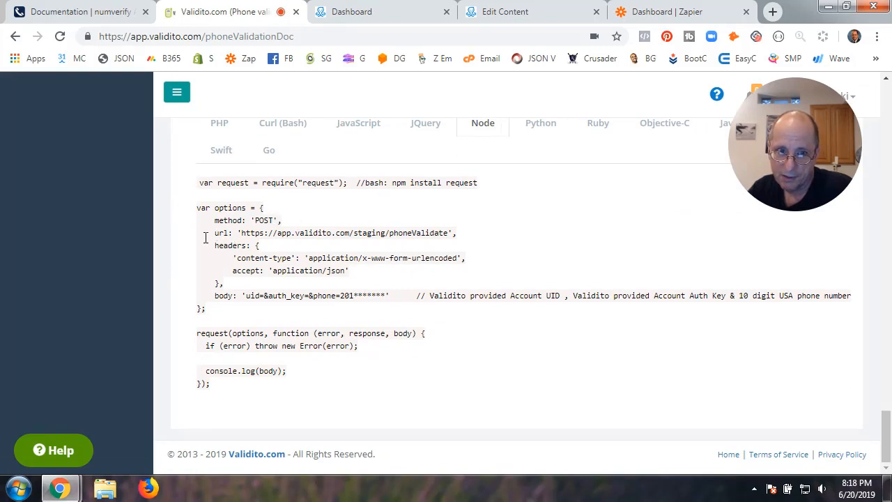
{"action": "left_click_drag", "start_coordinate": [215, 237], "coordinate": [450, 234]}
{"action": "left_click", "coordinate": [245, 235]}
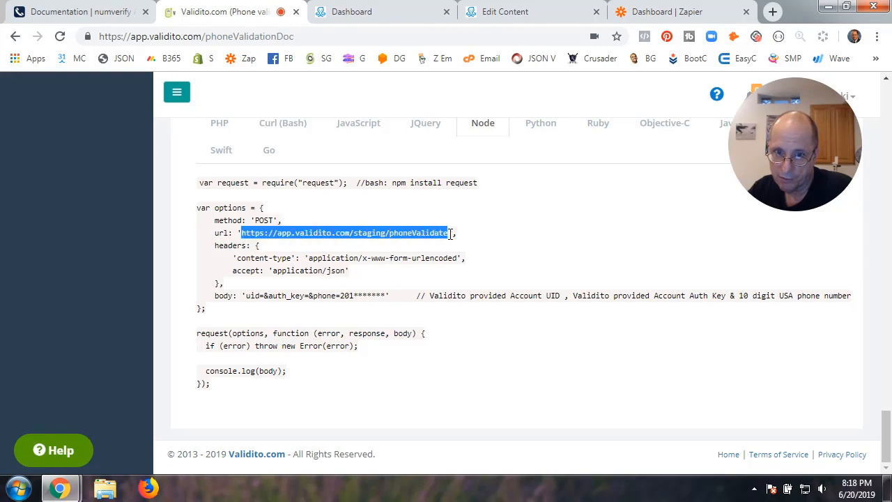
{"action": "left_click", "coordinate": [354, 236]}
{"action": "left_click_drag", "start_coordinate": [354, 234], "coordinate": [386, 234]}
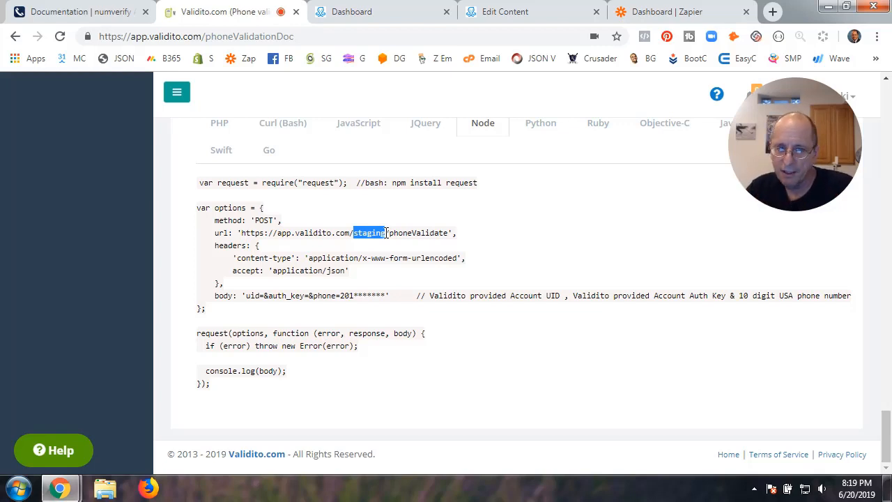
{"action": "left_click", "coordinate": [438, 231]}
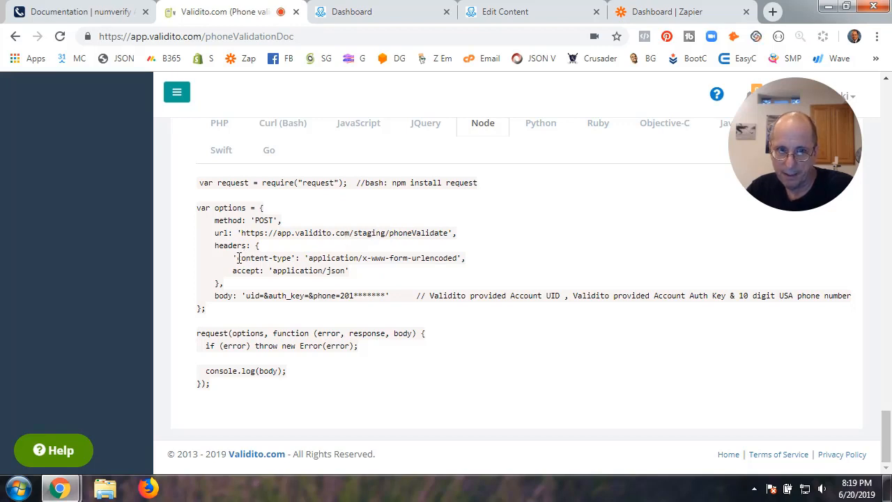
{"action": "left_click_drag", "start_coordinate": [235, 259], "coordinate": [282, 259]}
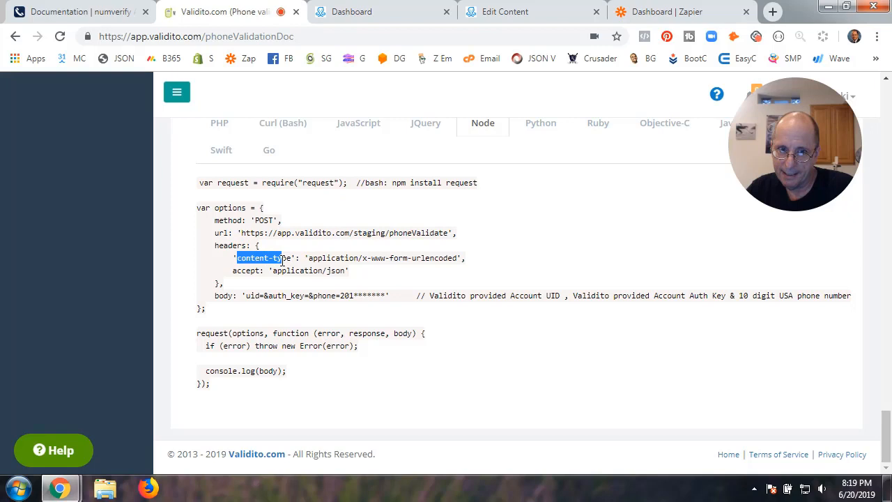
{"action": "left_click", "coordinate": [219, 249]}
{"action": "left_click_drag", "start_coordinate": [215, 246], "coordinate": [251, 246]}
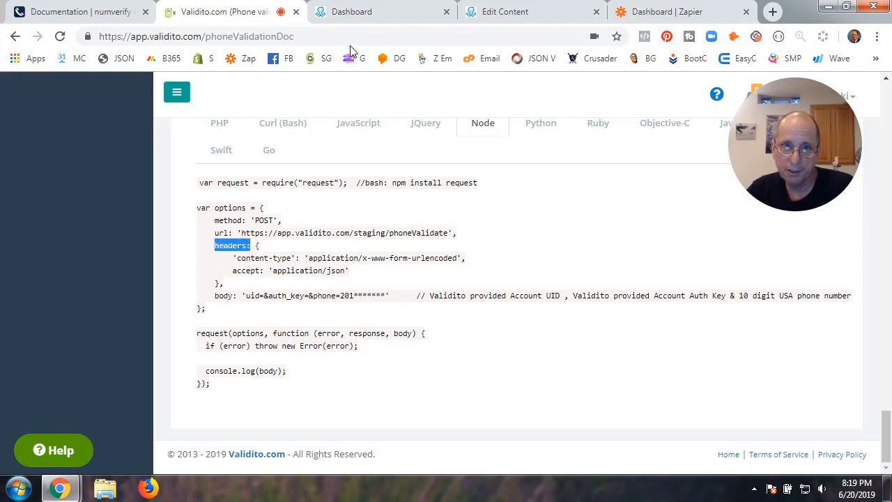
{"action": "left_click", "coordinate": [522, 14]}
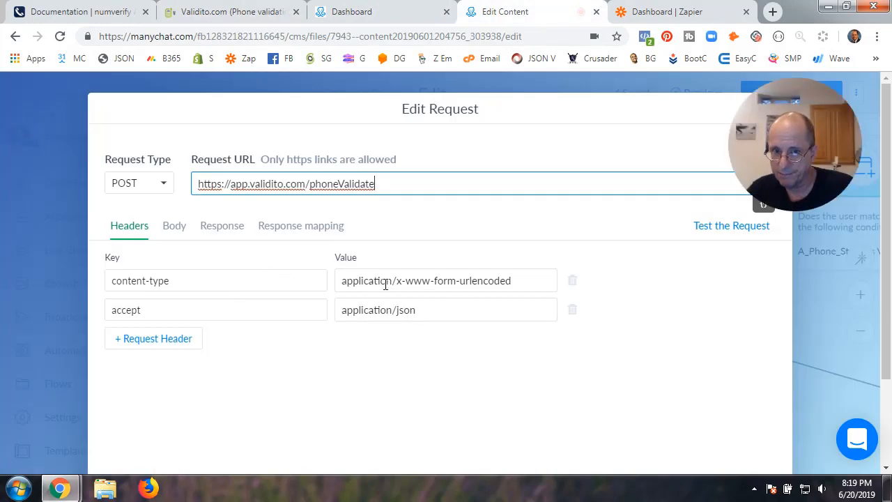
{"action": "left_click", "coordinate": [240, 12]}
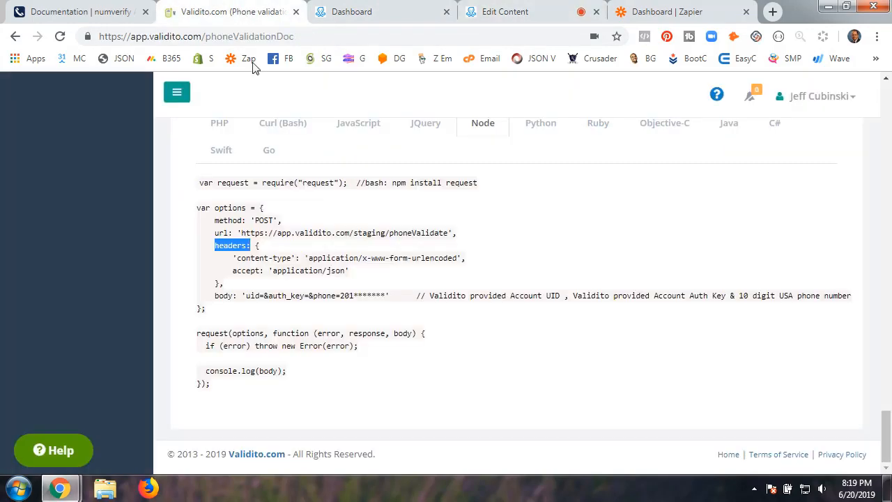
{"action": "left_click", "coordinate": [238, 258]}
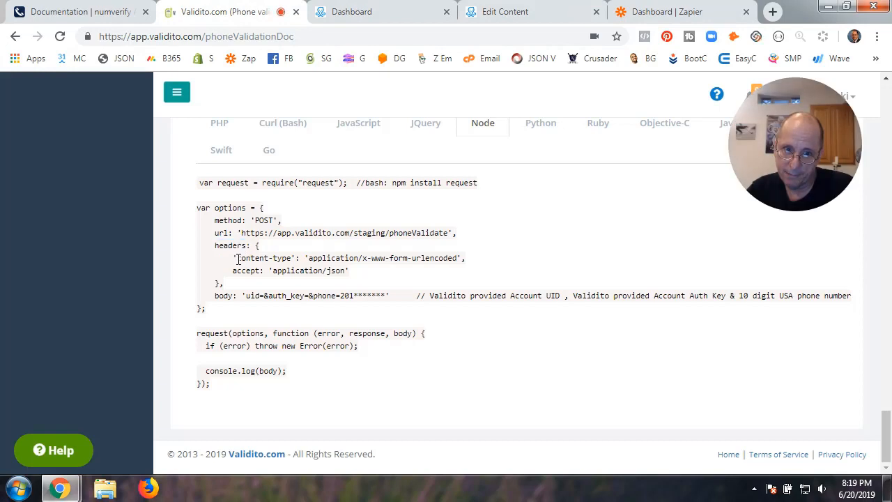
{"action": "left_click_drag", "start_coordinate": [238, 259], "coordinate": [292, 259]}
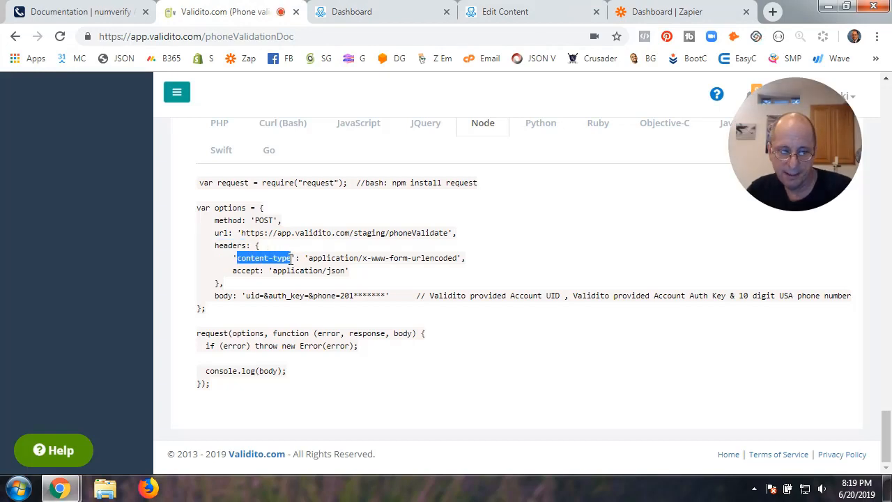
{"action": "left_click", "coordinate": [522, 14]}
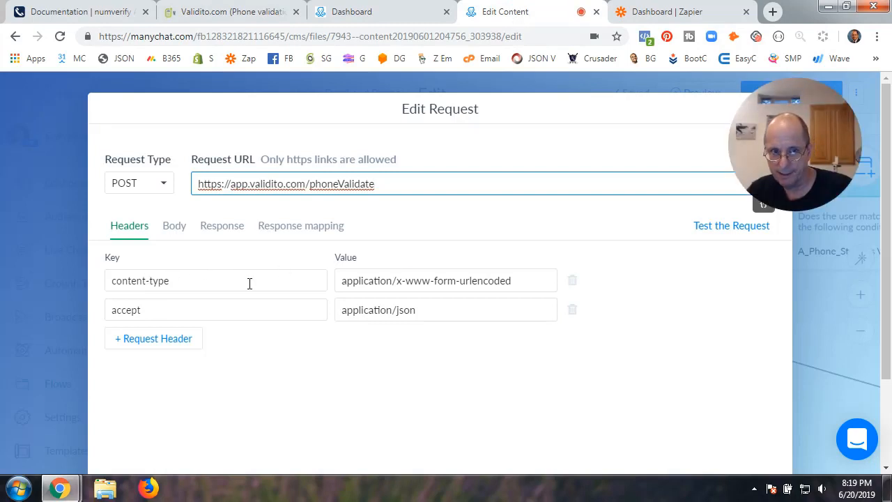
{"action": "left_click_drag", "start_coordinate": [172, 285], "coordinate": [108, 283]}
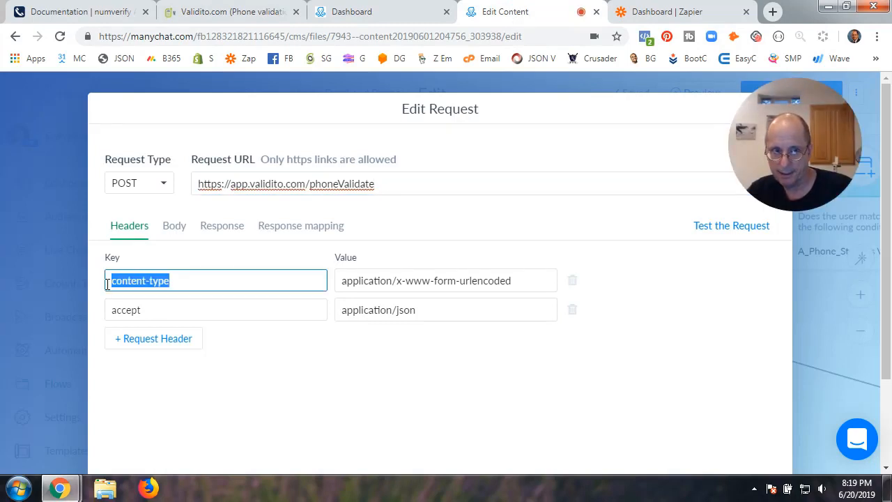
{"action": "left_click", "coordinate": [282, 15]}
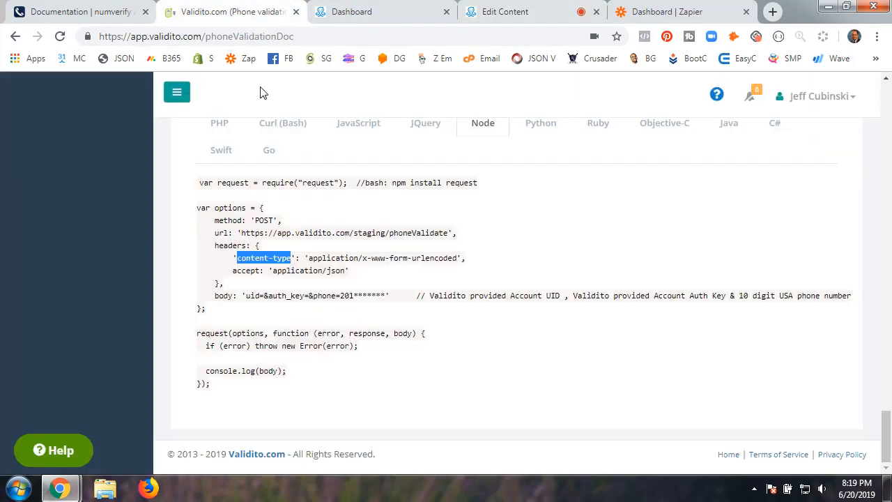
{"action": "left_click_drag", "start_coordinate": [308, 258], "coordinate": [464, 258]}
{"action": "left_click", "coordinate": [523, 11]}
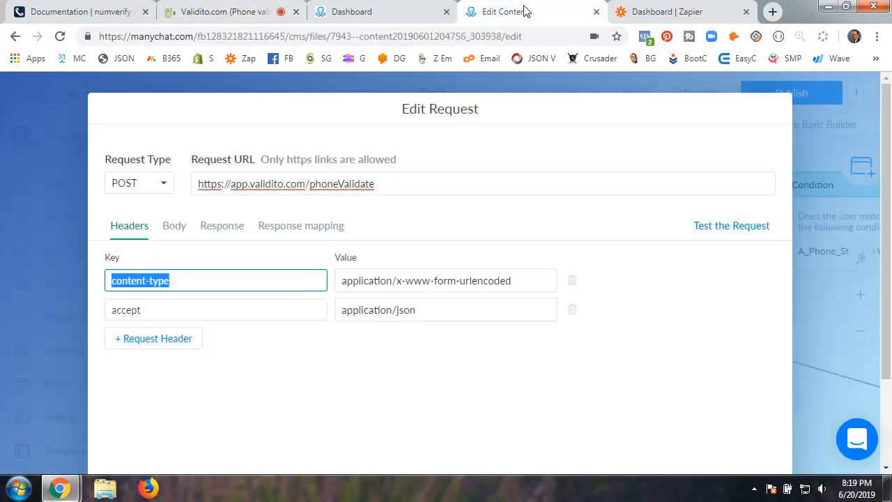
{"action": "left_click", "coordinate": [404, 280]}
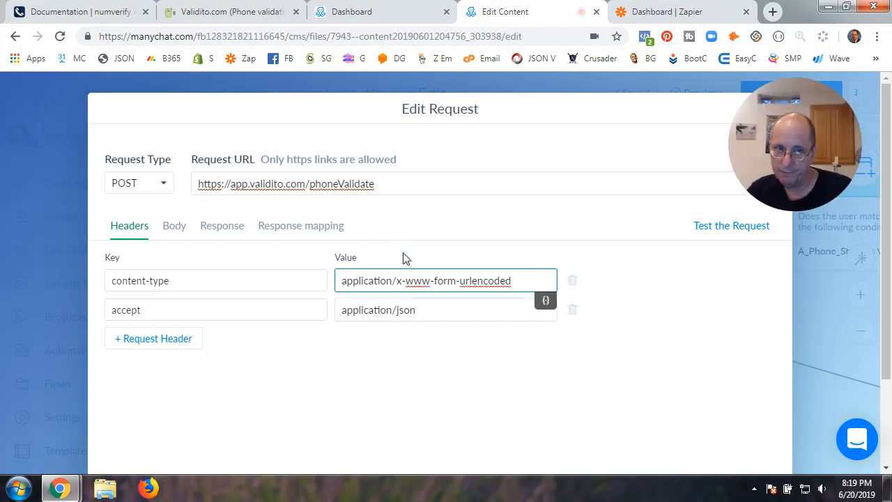
{"action": "left_click", "coordinate": [271, 11]}
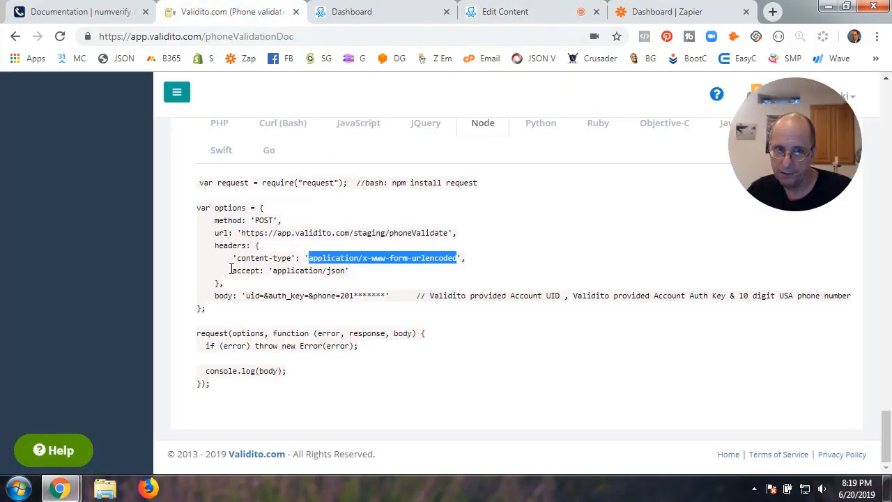
{"action": "left_click", "coordinate": [234, 271]}
{"action": "left_click_drag", "start_coordinate": [234, 271], "coordinate": [260, 270]}
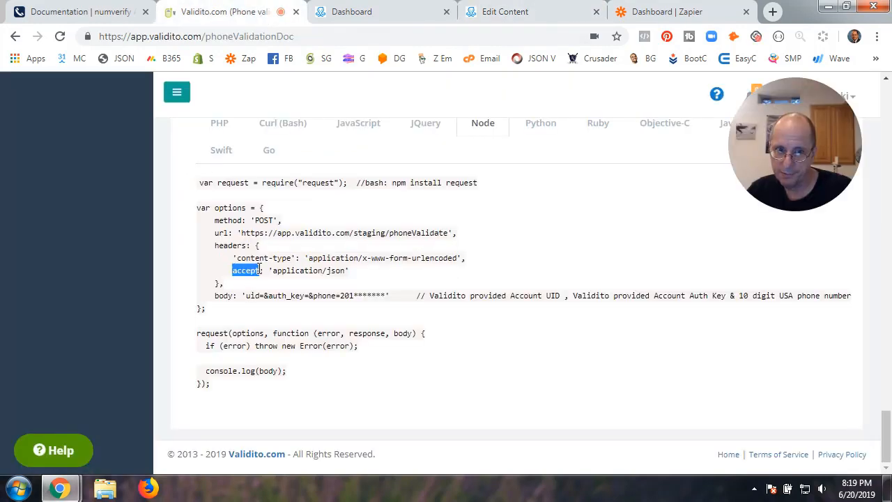
{"action": "left_click", "coordinate": [523, 11]}
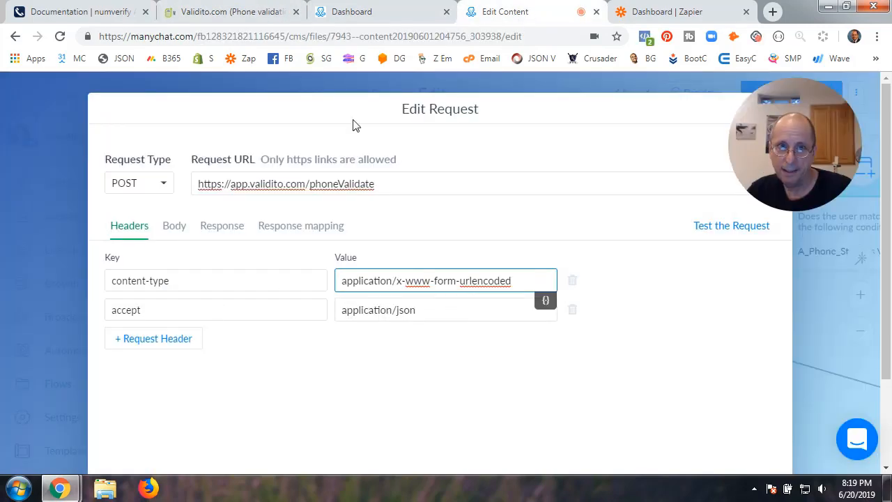
{"action": "double_click", "coordinate": [188, 311]}
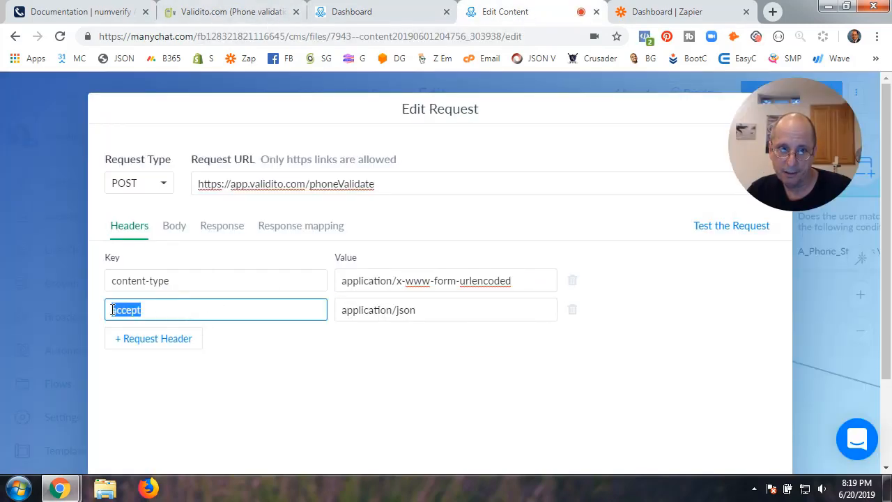
{"action": "left_click", "coordinate": [247, 20]}
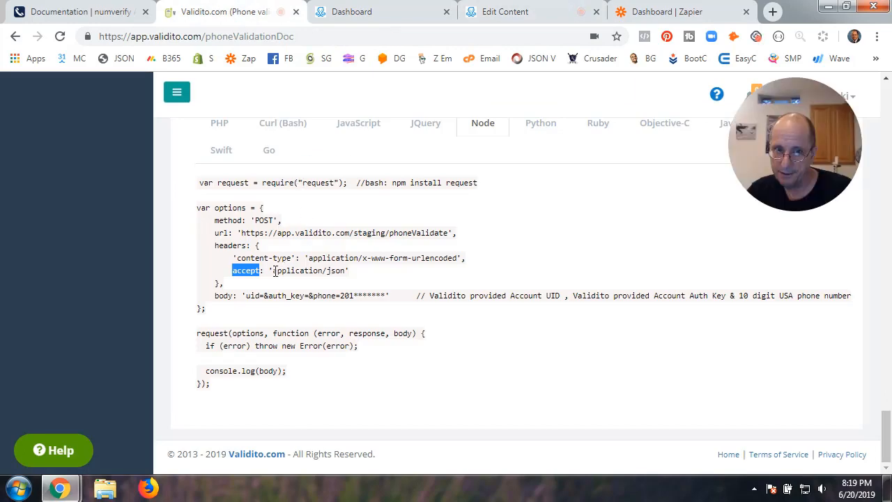
{"action": "left_click_drag", "start_coordinate": [272, 270], "coordinate": [345, 272]}
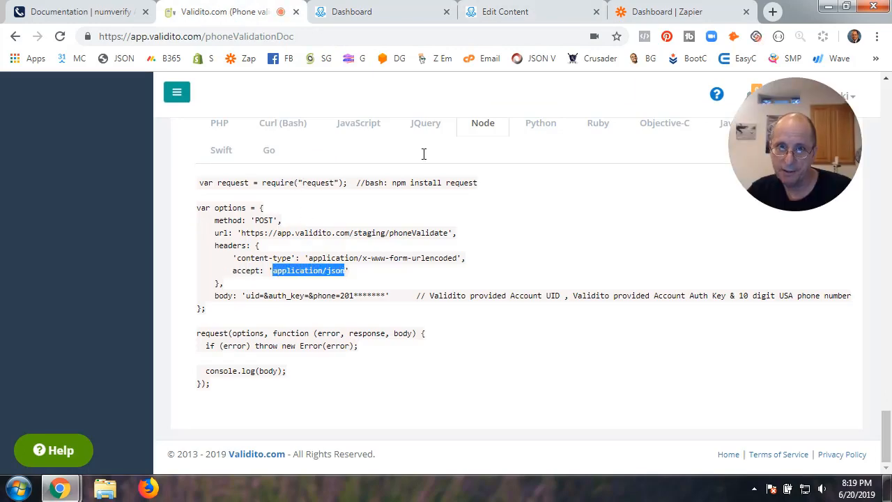
{"action": "left_click", "coordinate": [528, 12]}
{"action": "left_click", "coordinate": [387, 315]}
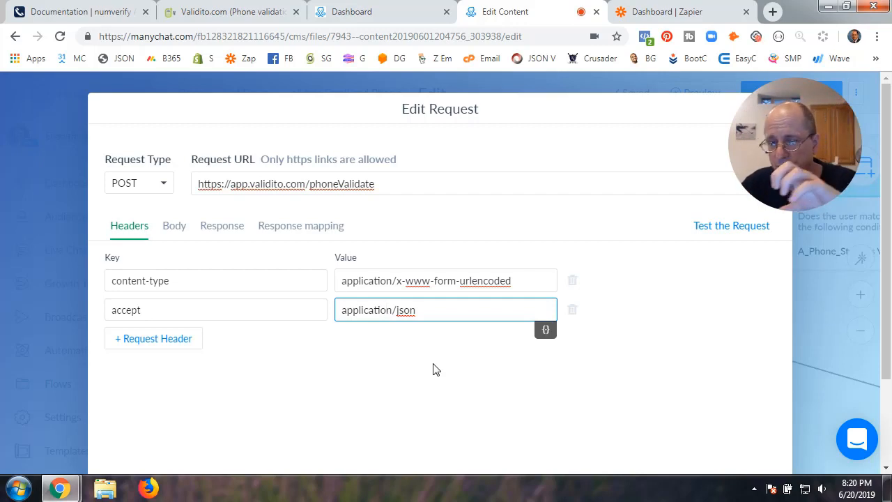
{"action": "left_click", "coordinate": [230, 14]}
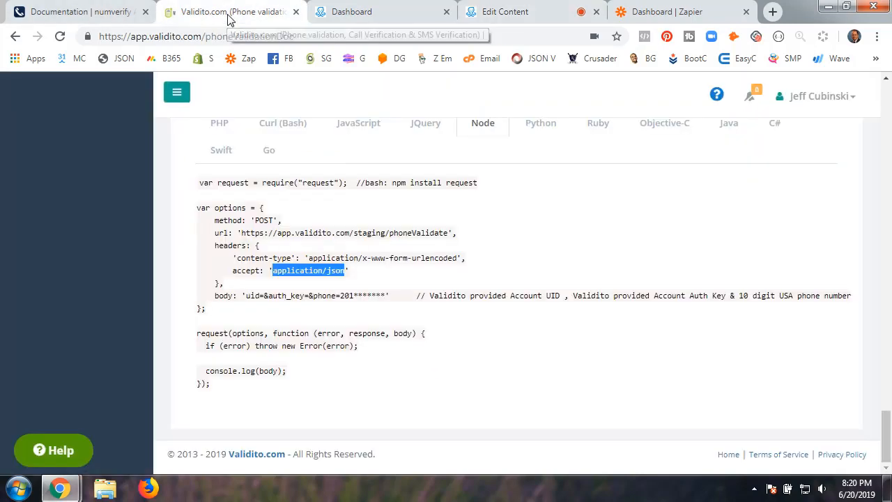
{"action": "left_click", "coordinate": [216, 298]}
{"action": "left_click_drag", "start_coordinate": [216, 297], "coordinate": [242, 298]}
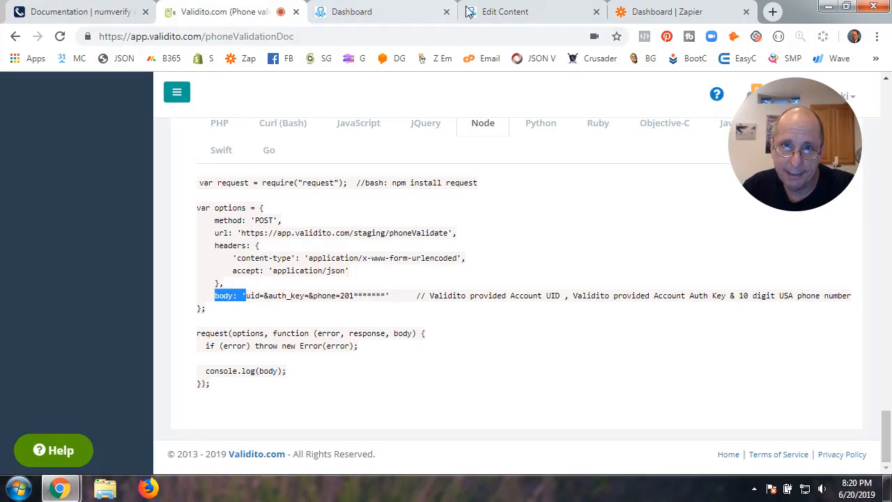
{"action": "left_click", "coordinate": [509, 12]}
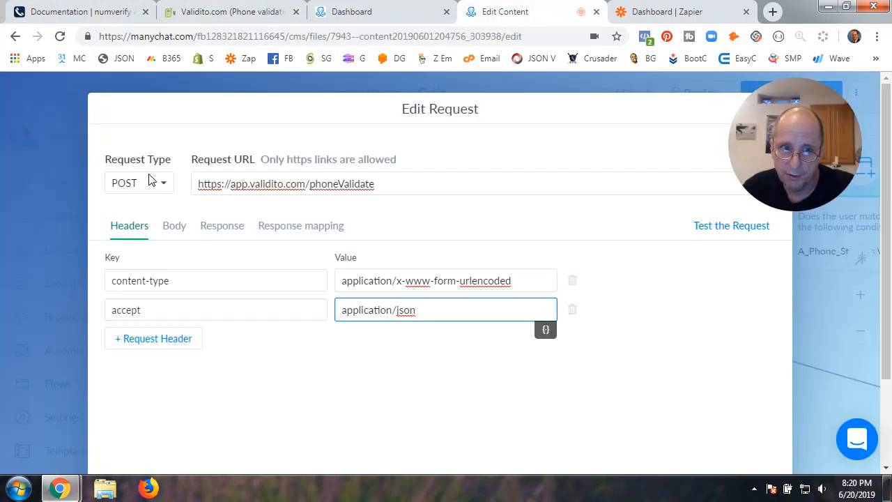
View the ManyChat request Body, then mark uid= in Validito's Node body line
{"action": "left_click", "coordinate": [175, 227]}
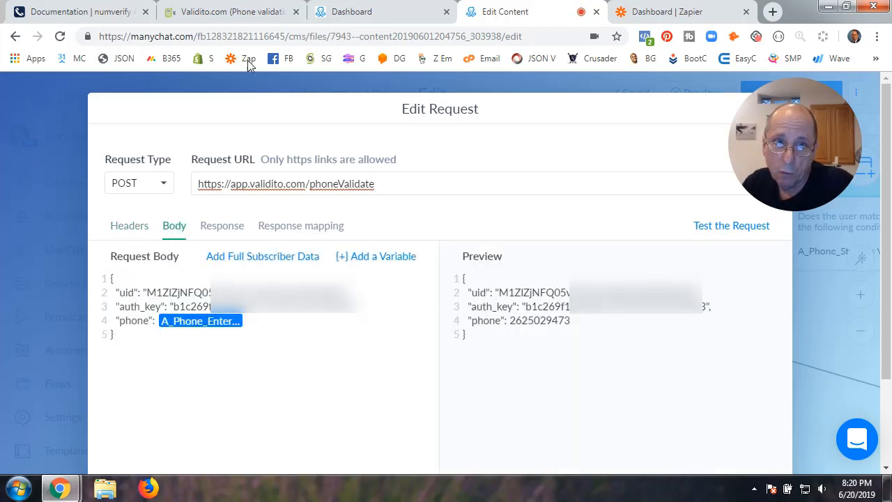
{"action": "left_click", "coordinate": [249, 14]}
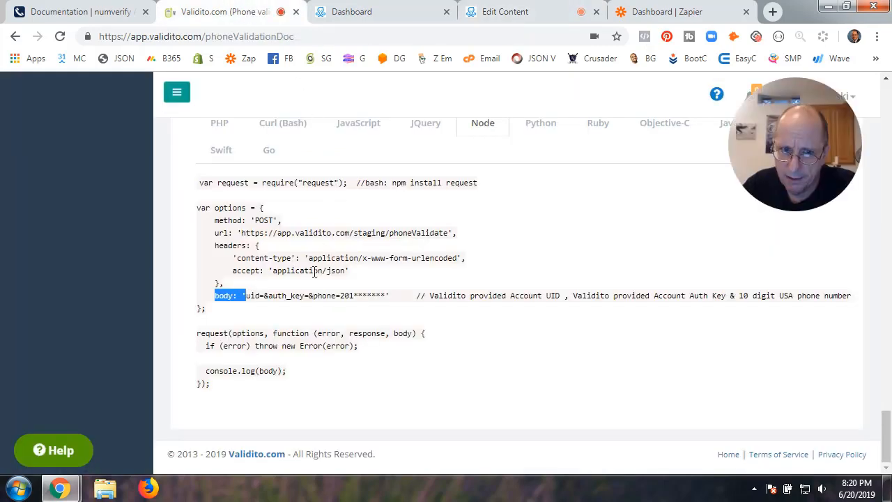
{"action": "mouse_move", "coordinate": [245, 295]}
{"action": "left_mouse_down"}
{"action": "mouse_move", "coordinate": [264, 298]}
{"action": "mouse_move", "coordinate": [255, 300]}
{"action": "mouse_move", "coordinate": [264, 309]}
{"action": "mouse_move", "coordinate": [260, 300]}
{"action": "left_mouse_up"}
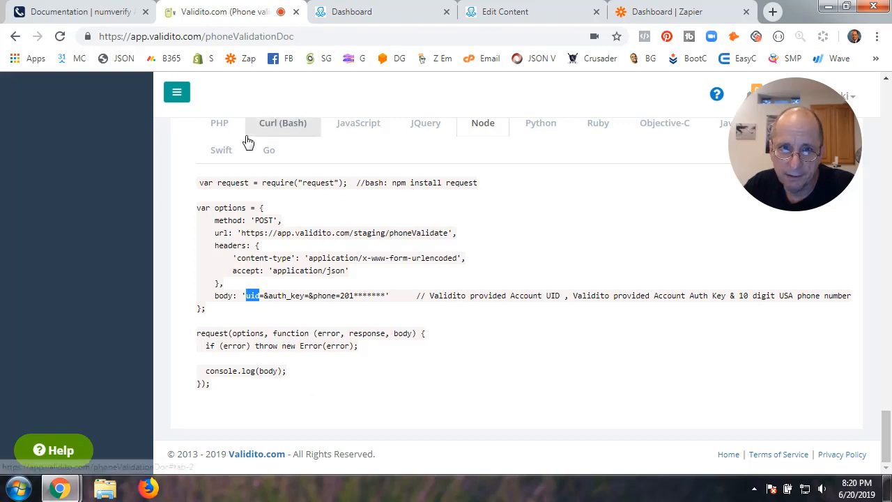
Toggle Validito's code sample between JavaScript and Node, ending on Node
{"action": "left_click", "coordinate": [354, 125]}
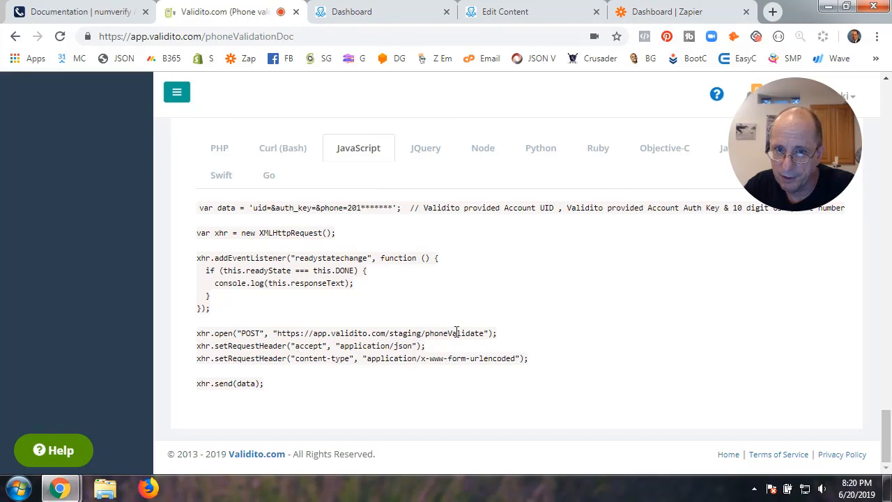
{"action": "scroll", "coordinate": [455, 332], "scroll_direction": "up", "scroll_amount": 4}
{"action": "scroll", "coordinate": [457, 336], "scroll_direction": "down", "scroll_amount": 2}
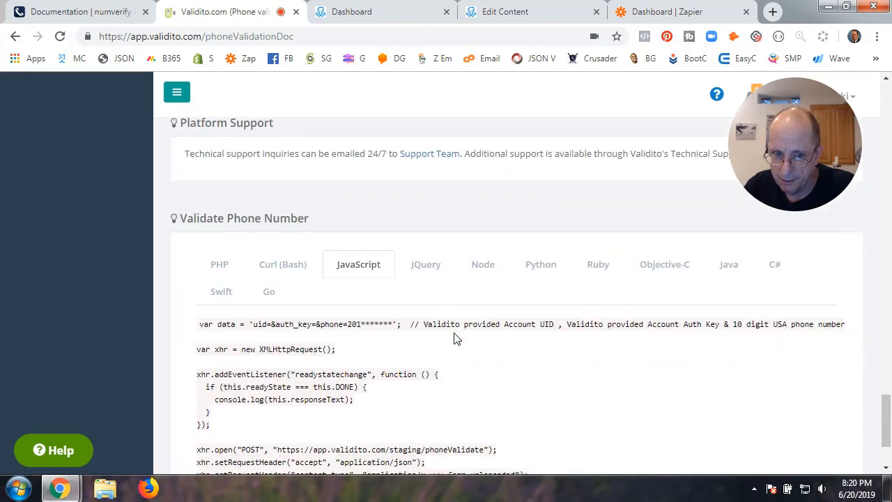
{"action": "scroll", "coordinate": [454, 337], "scroll_direction": "down", "scroll_amount": 2}
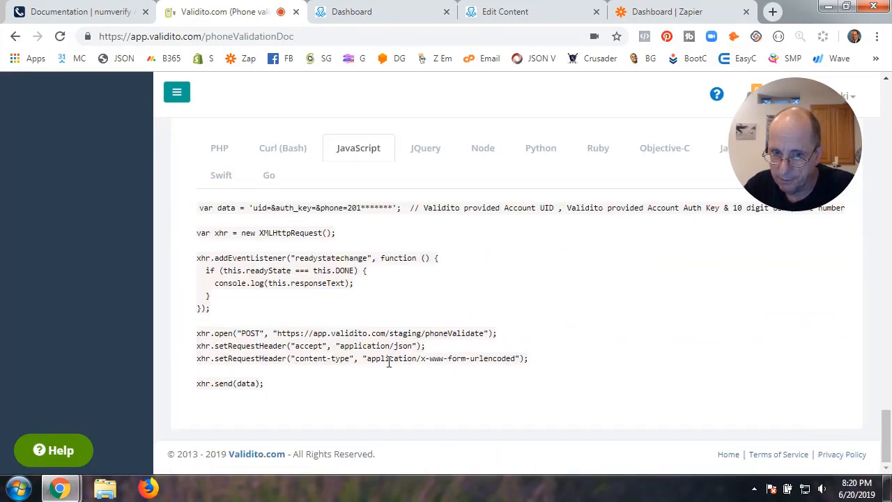
{"action": "scroll", "coordinate": [449, 369], "scroll_direction": "up", "scroll_amount": 2}
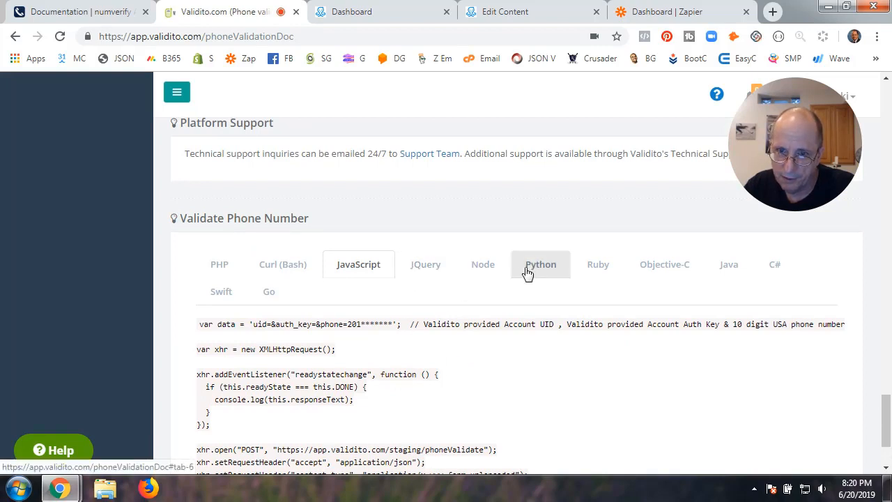
{"action": "left_click", "coordinate": [492, 270]}
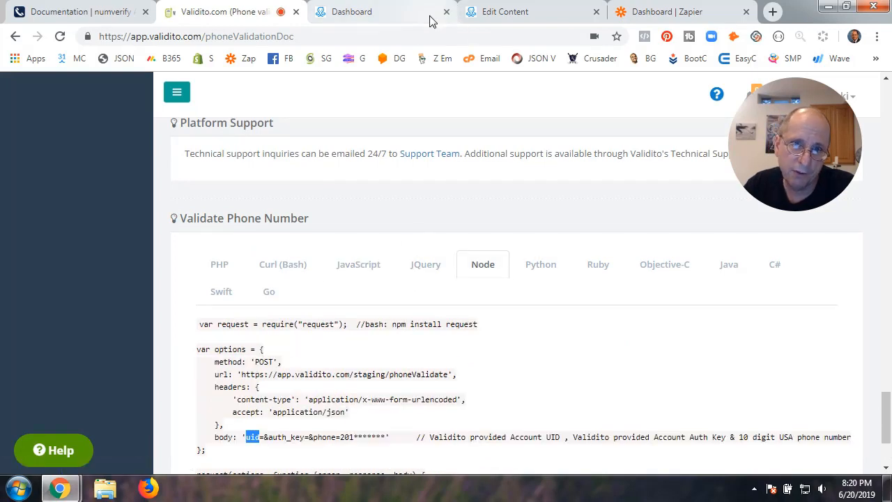
{"action": "scroll", "coordinate": [380, 297], "scroll_direction": "up", "scroll_amount": 20}
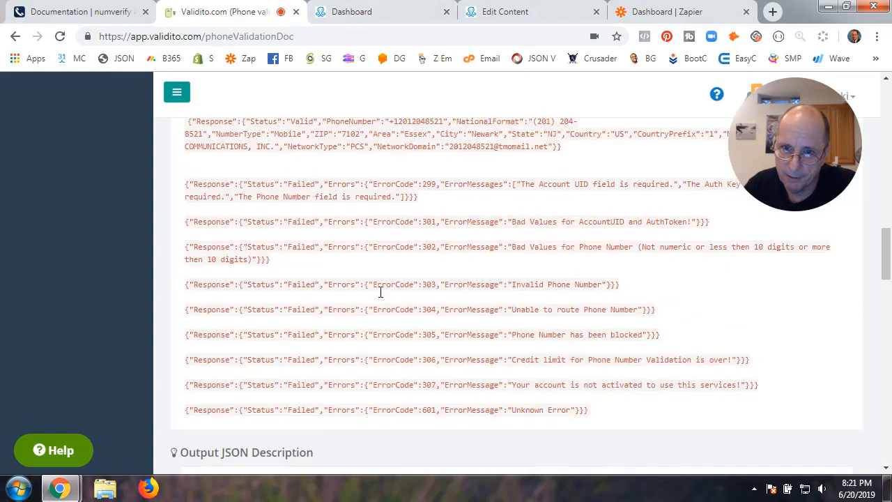
{"action": "scroll", "coordinate": [380, 297], "scroll_direction": "up", "scroll_amount": 1}
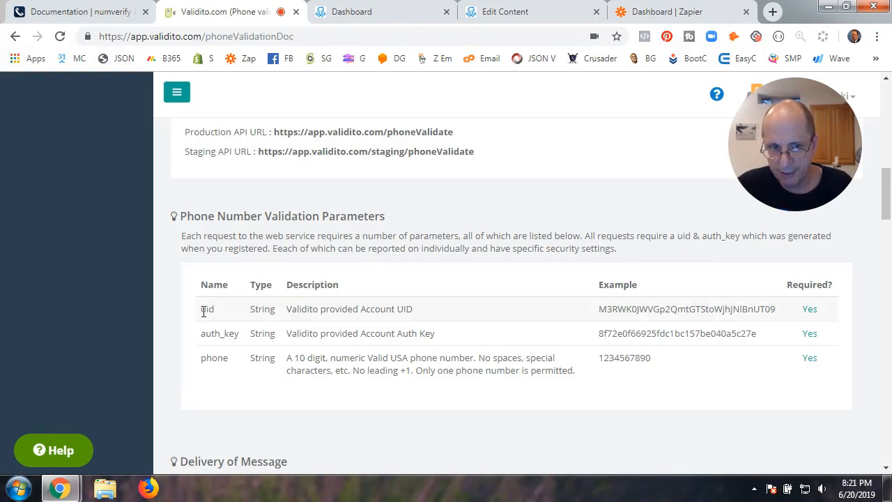
Compare uid in the parameters table with uid and auth_key in the Node body
{"action": "left_click_drag", "start_coordinate": [203, 311], "coordinate": [225, 358]}
{"action": "scroll", "coordinate": [374, 334], "scroll_direction": "down", "scroll_amount": 15}
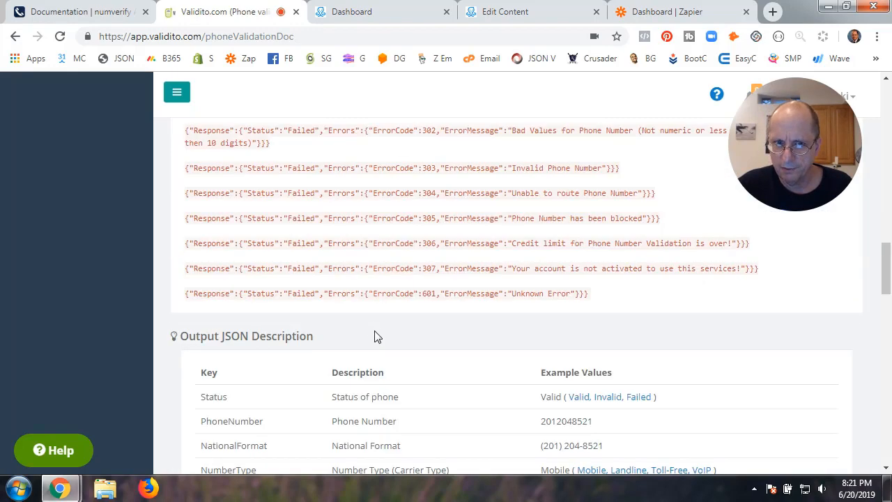
{"action": "scroll", "coordinate": [374, 336], "scroll_direction": "down", "scroll_amount": 2}
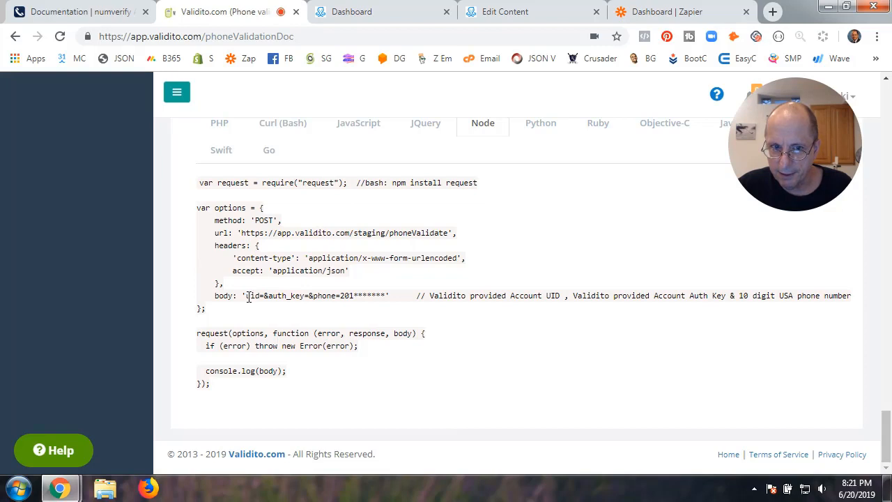
{"action": "left_click_drag", "start_coordinate": [246, 296], "coordinate": [260, 299]}
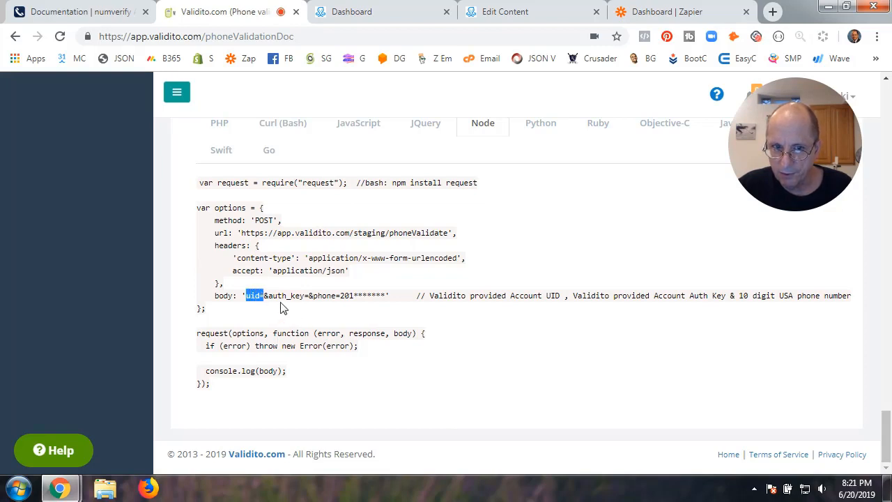
{"action": "left_click", "coordinate": [273, 298]}
{"action": "left_click_drag", "start_coordinate": [264, 297], "coordinate": [310, 300]}
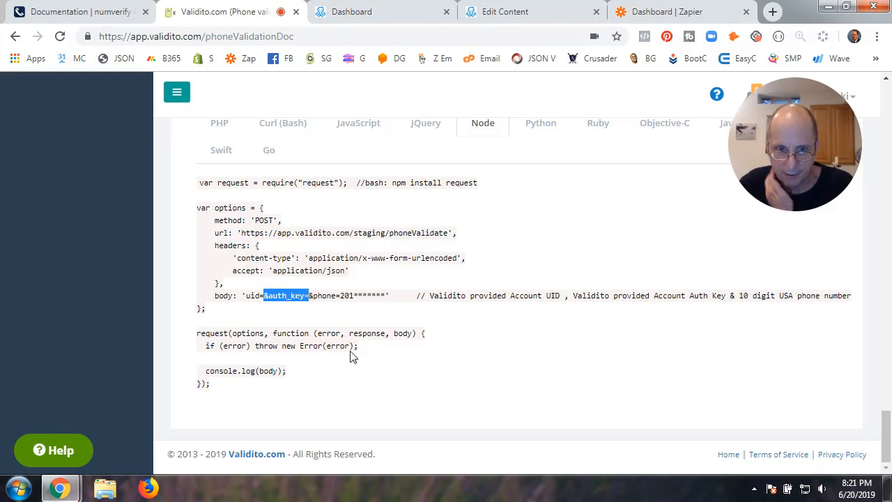
{"action": "left_click", "coordinate": [311, 298]}
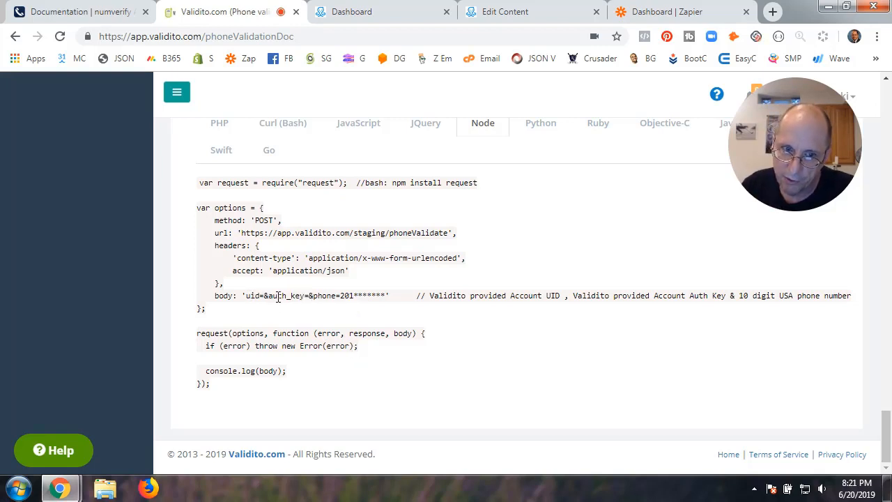
Check the ManyChat body's uid key and confirm phone comes from A_Phone_Entered_Raw
{"action": "left_click", "coordinate": [523, 14]}
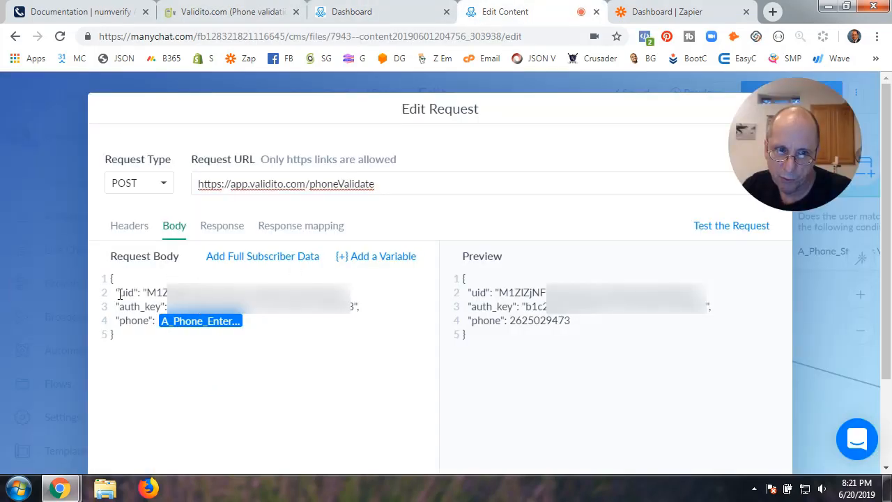
{"action": "left_click_drag", "start_coordinate": [120, 294], "coordinate": [147, 321]}
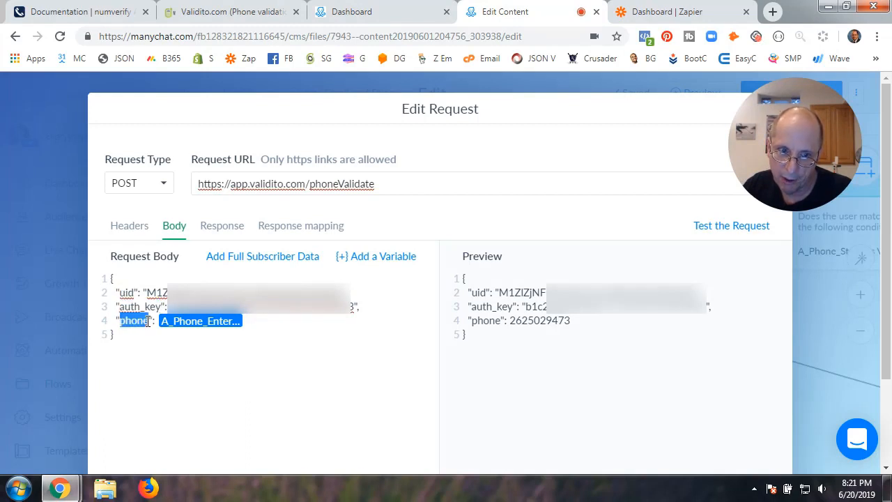
{"action": "left_click", "coordinate": [191, 322]}
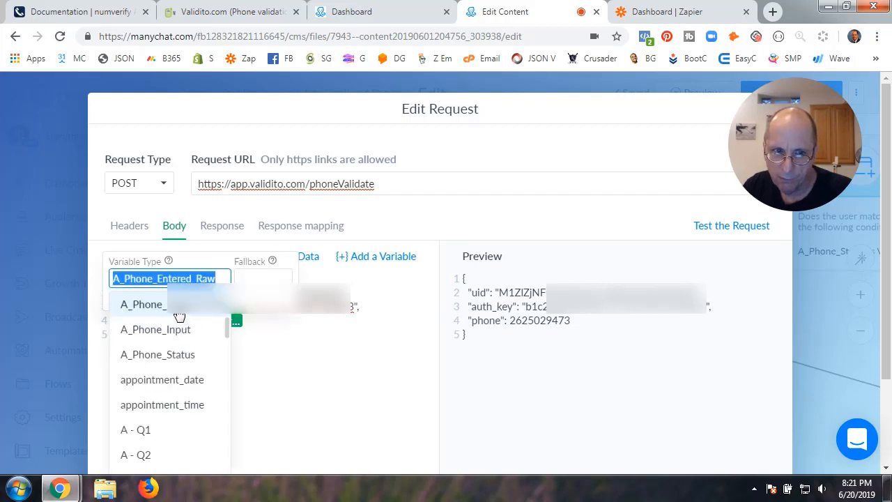
{"action": "left_click", "coordinate": [279, 339]}
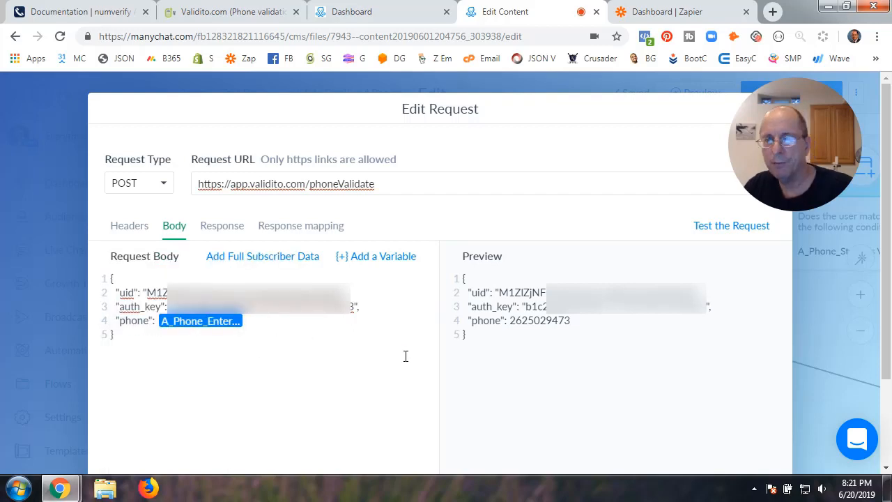
{"action": "scroll", "coordinate": [826, 357], "scroll_direction": "down", "scroll_amount": 3}
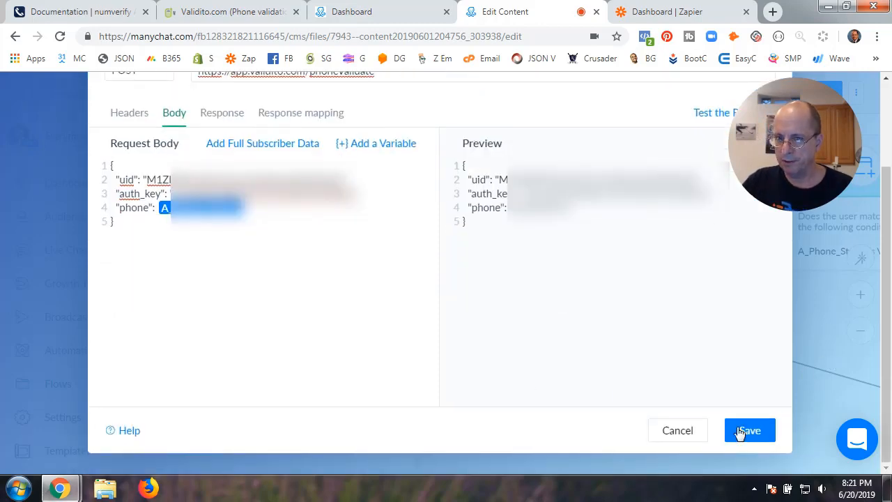
Save the External Request and open Send Message #2's free keyboard input settings
{"action": "left_click", "coordinate": [741, 432]}
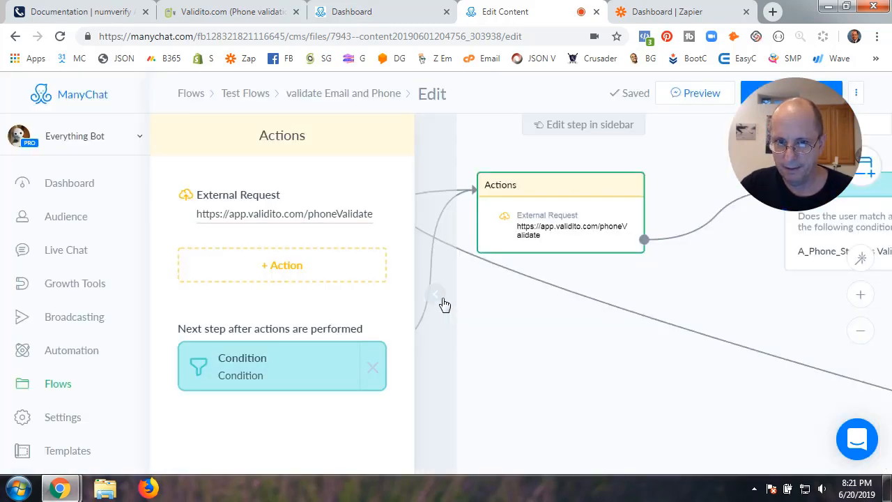
{"action": "left_click", "coordinate": [445, 305]}
{"action": "left_click", "coordinate": [266, 279]}
{"action": "left_click", "coordinate": [273, 269]}
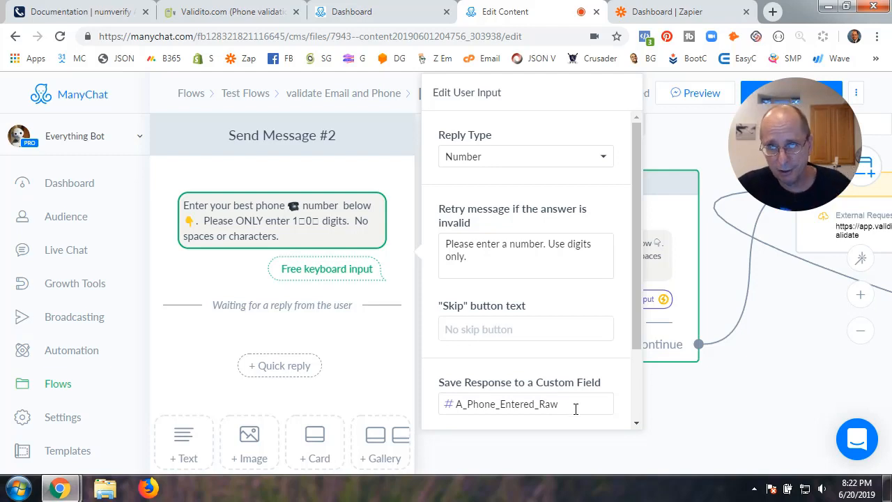
Close the reply settings, pan the canvas left, and open the Actions step
{"action": "left_click", "coordinate": [701, 405]}
{"action": "left_click_drag", "start_coordinate": [773, 378], "coordinate": [462, 398]}
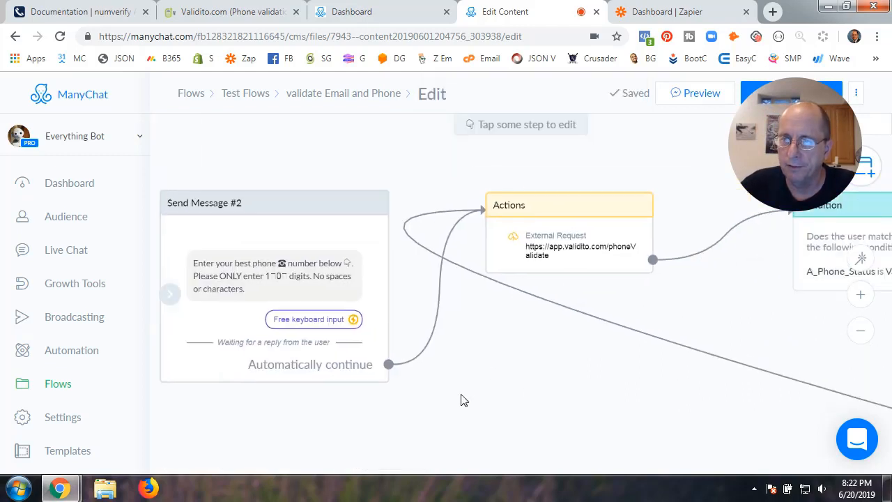
{"action": "left_click", "coordinate": [574, 235]}
Review the External Request body again, then go back to Validito's docs
{"action": "left_click", "coordinate": [299, 209]}
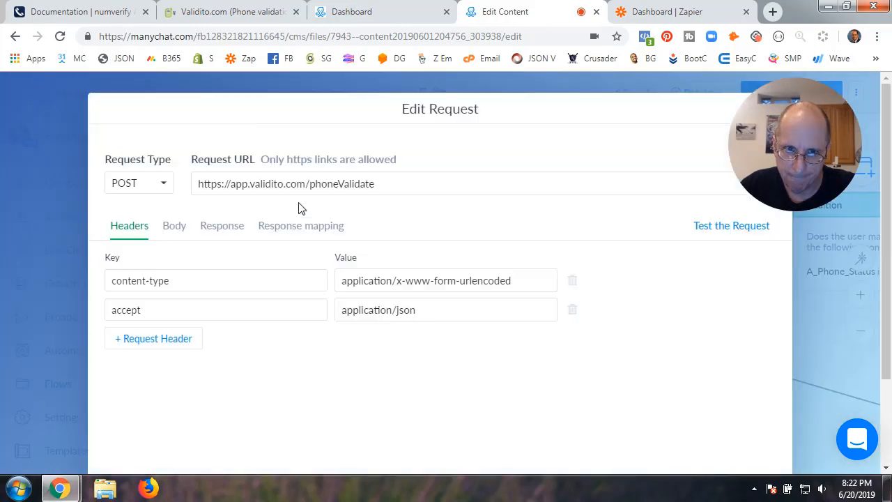
{"action": "left_click", "coordinate": [173, 230]}
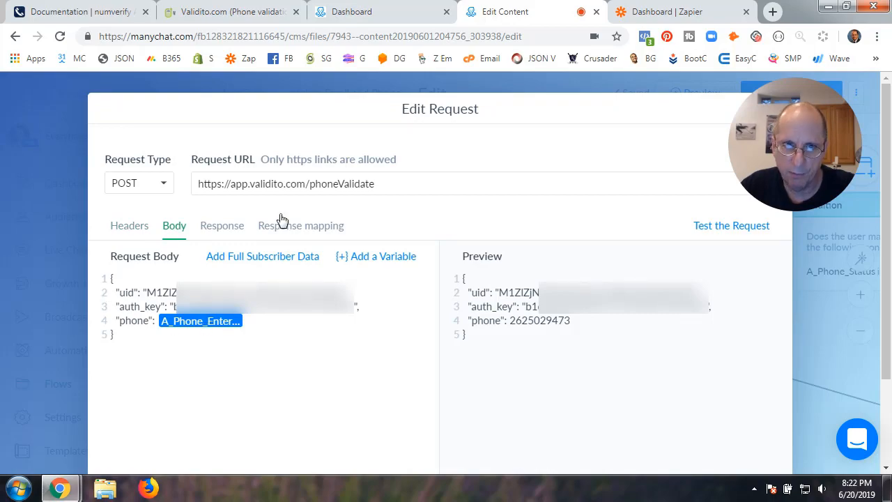
{"action": "left_click", "coordinate": [235, 11]}
{"action": "scroll", "coordinate": [296, 300], "scroll_direction": "up", "scroll_amount": 15}
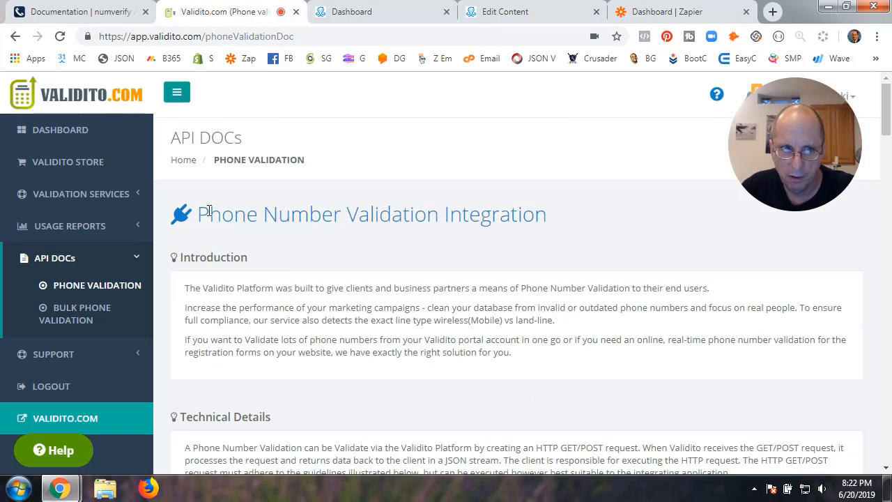
Go from the Validito dashboard to Account Settings through the account menu
{"action": "left_click", "coordinate": [60, 131]}
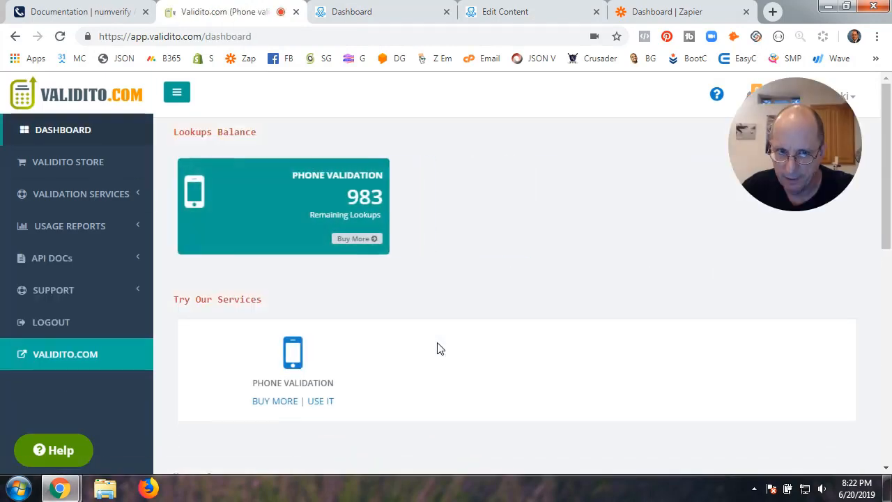
{"action": "left_click", "coordinate": [850, 104]}
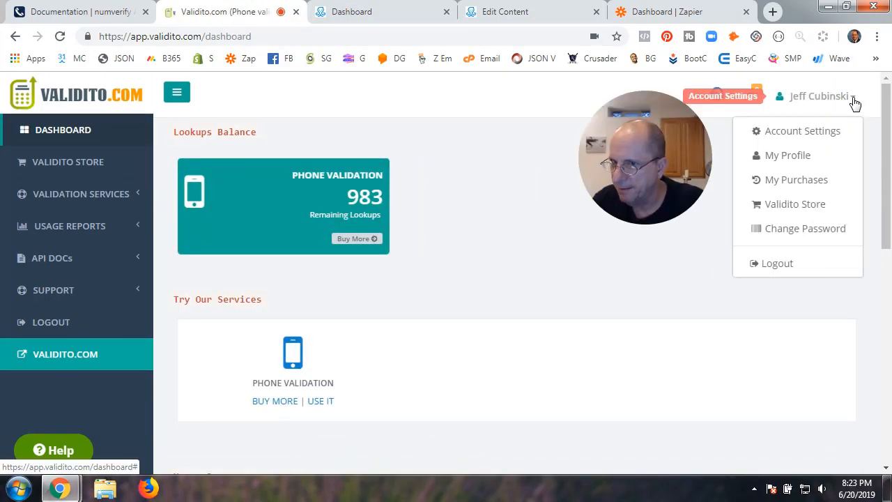
{"action": "left_click", "coordinate": [803, 132]}
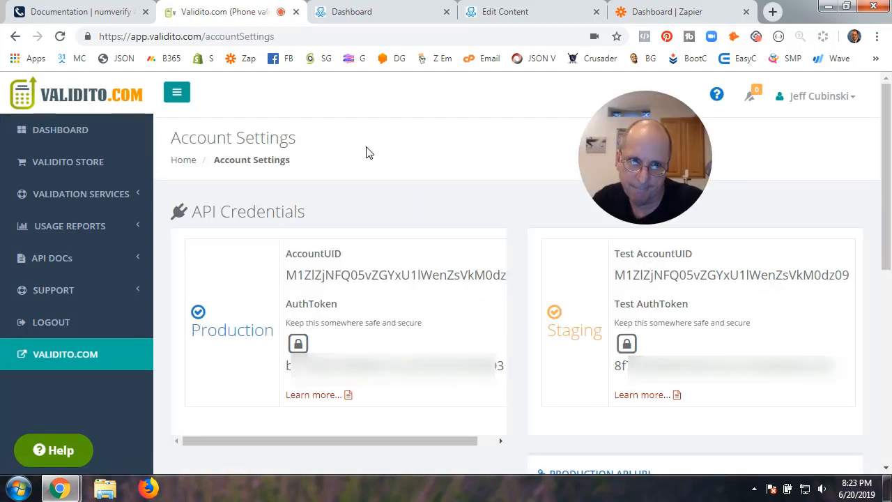
{"action": "left_click", "coordinate": [854, 104]}
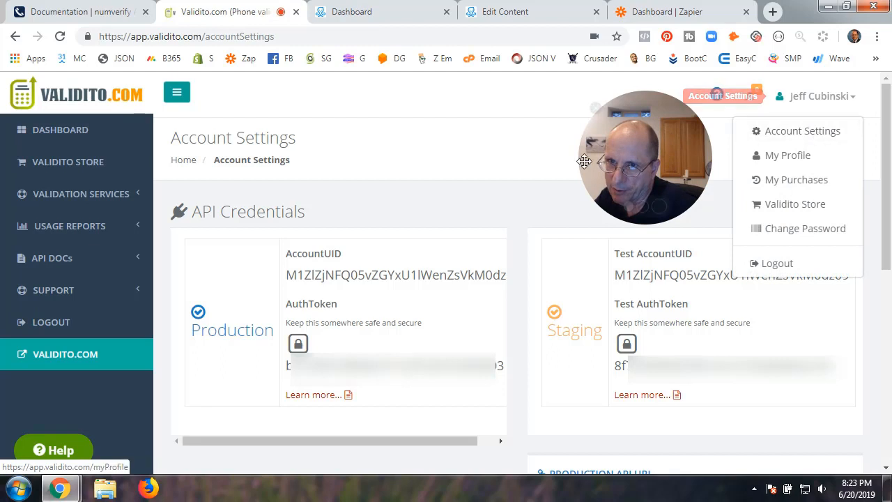
{"action": "left_click", "coordinate": [508, 177]}
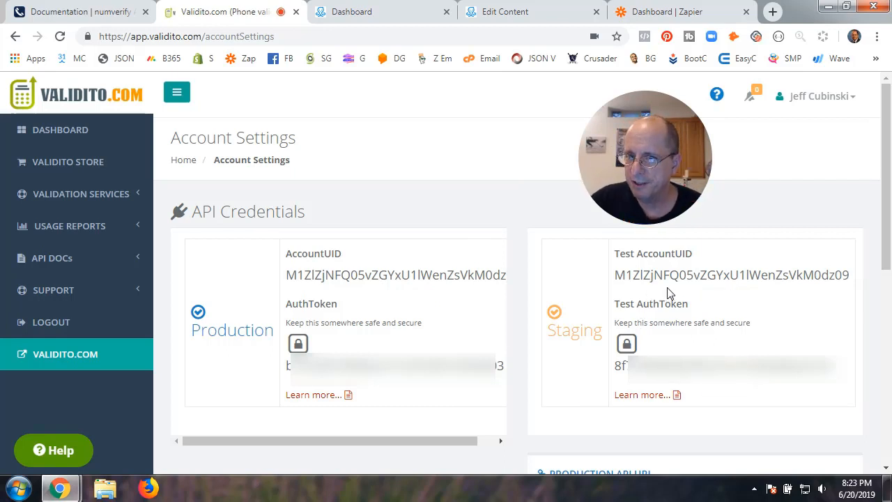
Point out the Test and production AccountUID and AuthToken credential labels
{"action": "left_click_drag", "start_coordinate": [616, 255], "coordinate": [701, 259]}
{"action": "left_click_drag", "start_coordinate": [617, 304], "coordinate": [710, 311]}
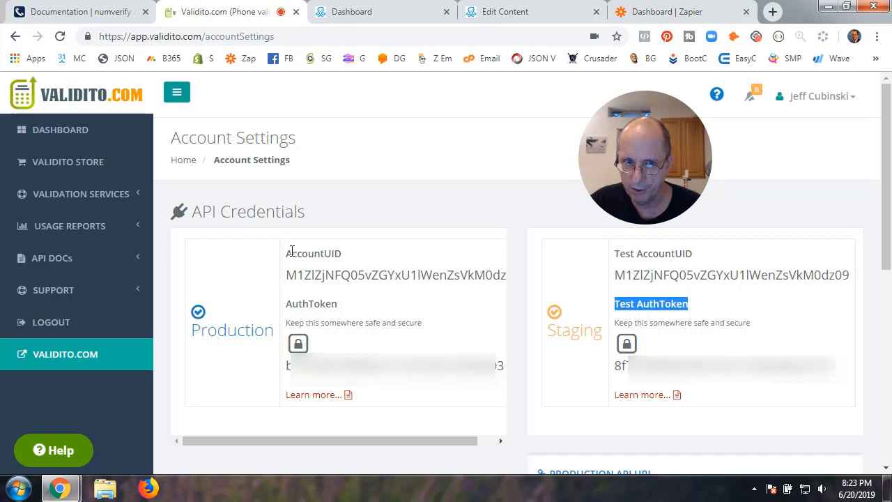
{"action": "left_click_drag", "start_coordinate": [288, 257], "coordinate": [349, 260]}
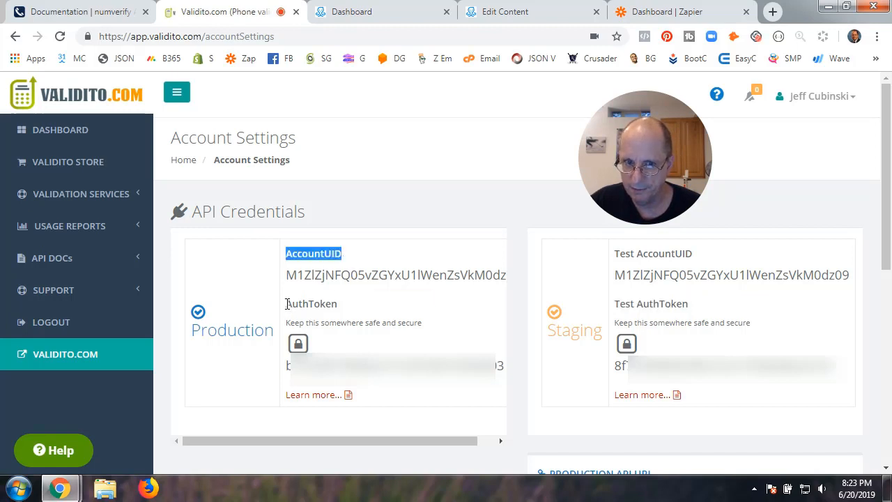
{"action": "left_click_drag", "start_coordinate": [287, 303], "coordinate": [533, 14]}
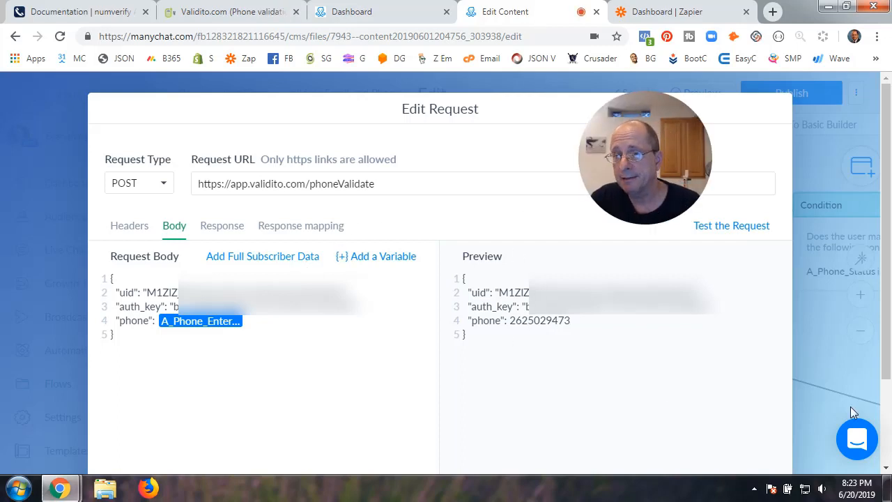
Check that Status, PhoneNumber and NationalFormat map to A_Phone_Status, A_Phone_Call_Format and A_Phone_Display, then go to the dashboard
{"action": "scroll", "coordinate": [835, 402], "scroll_direction": "down", "scroll_amount": 2}
{"action": "scroll", "coordinate": [641, 354], "scroll_direction": "up", "scroll_amount": 2}
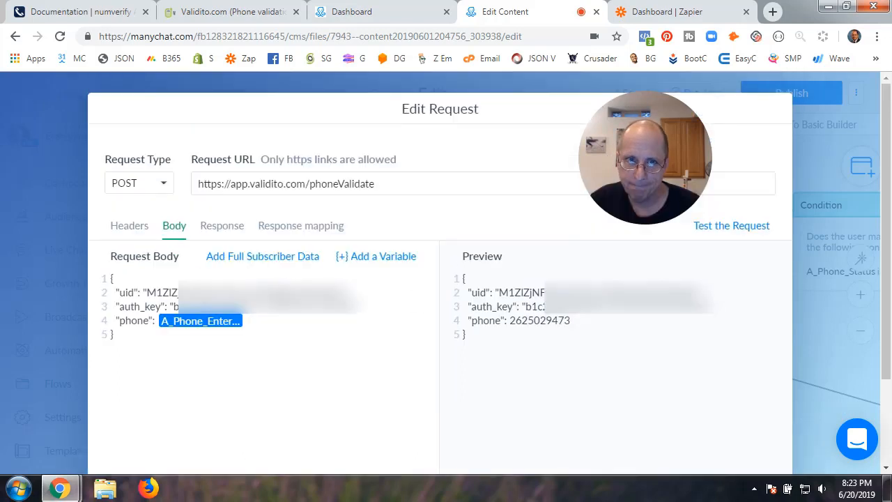
{"action": "left_click", "coordinate": [221, 234]}
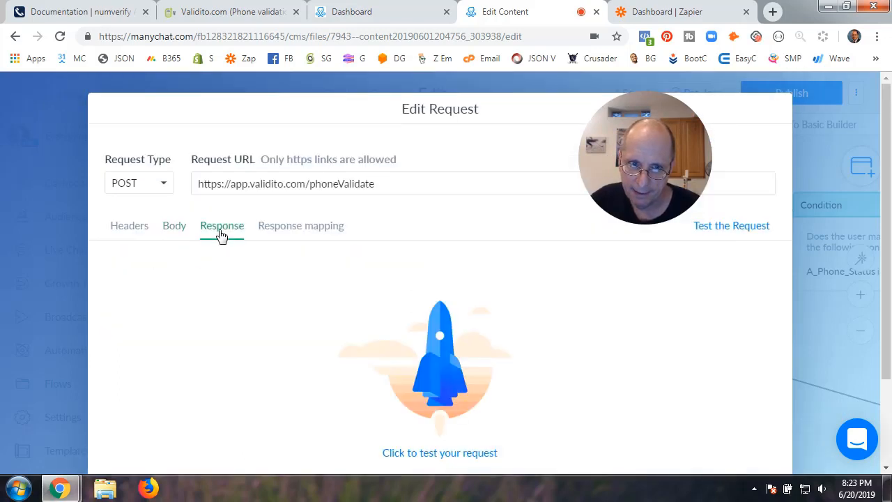
{"action": "left_click", "coordinate": [288, 233]}
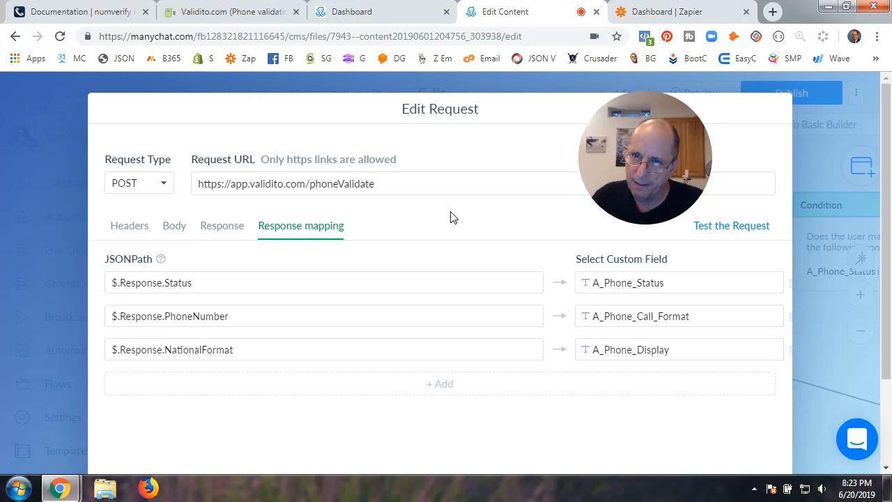
{"action": "left_click", "coordinate": [411, 11]}
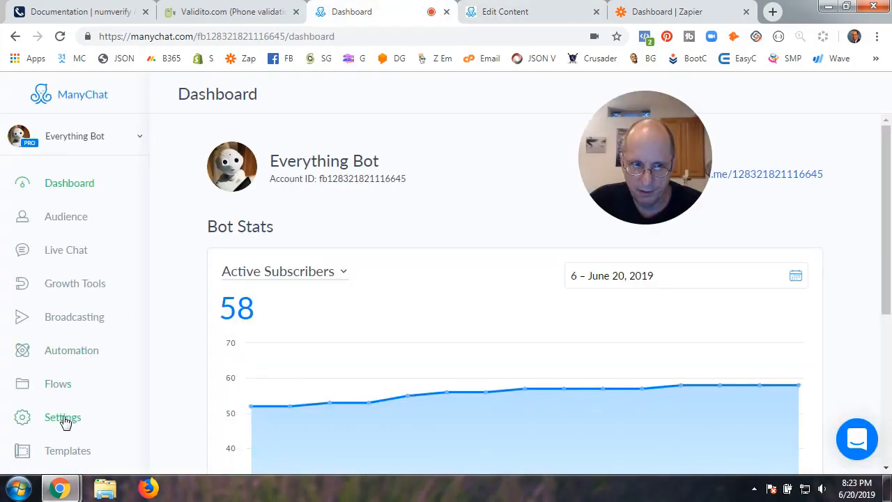
{"action": "left_click", "coordinate": [61, 418]}
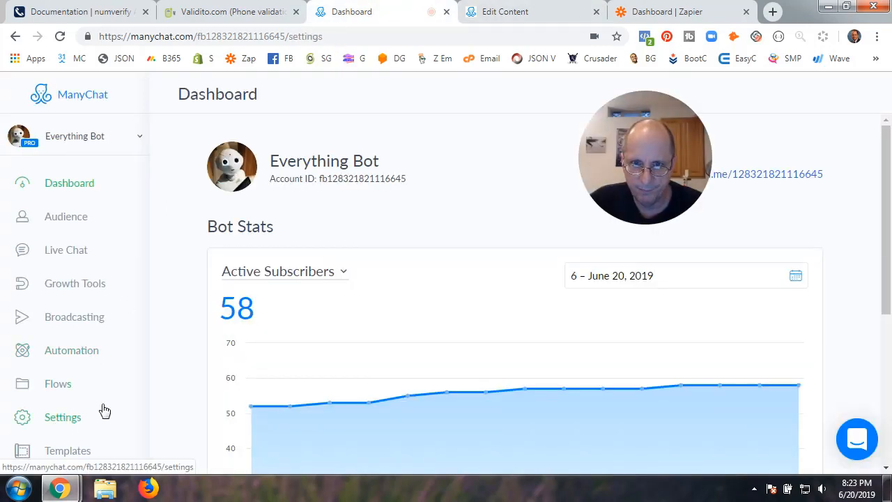
{"action": "left_click_drag", "start_coordinate": [646, 165], "coordinate": [729, 166]}
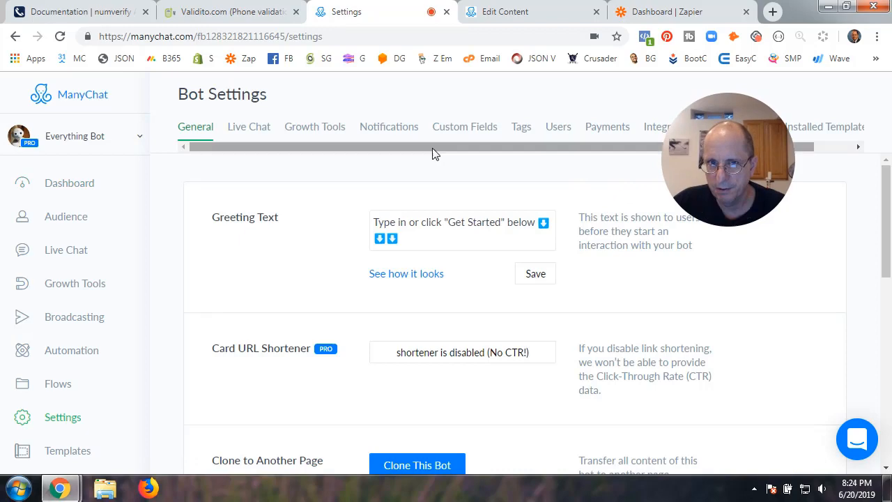
{"action": "left_click", "coordinate": [465, 126]}
{"action": "scroll", "coordinate": [442, 309], "scroll_direction": "down", "scroll_amount": 20}
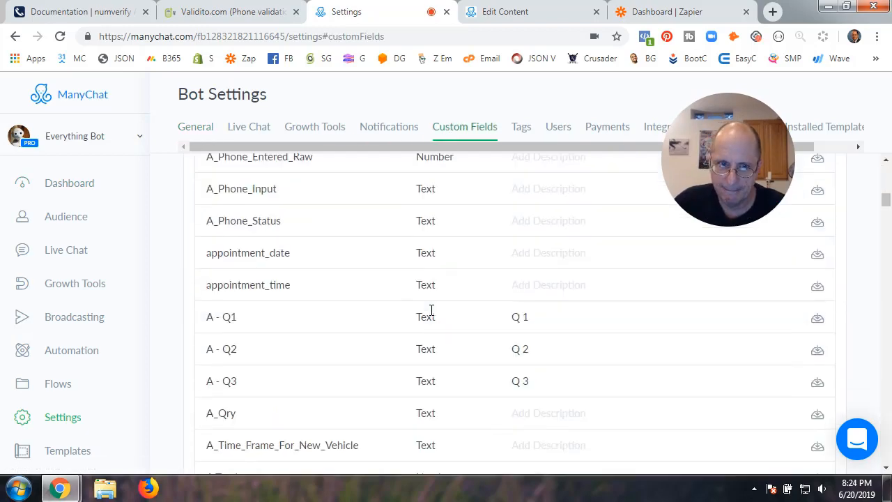
{"action": "scroll", "coordinate": [426, 303], "scroll_direction": "down", "scroll_amount": 3}
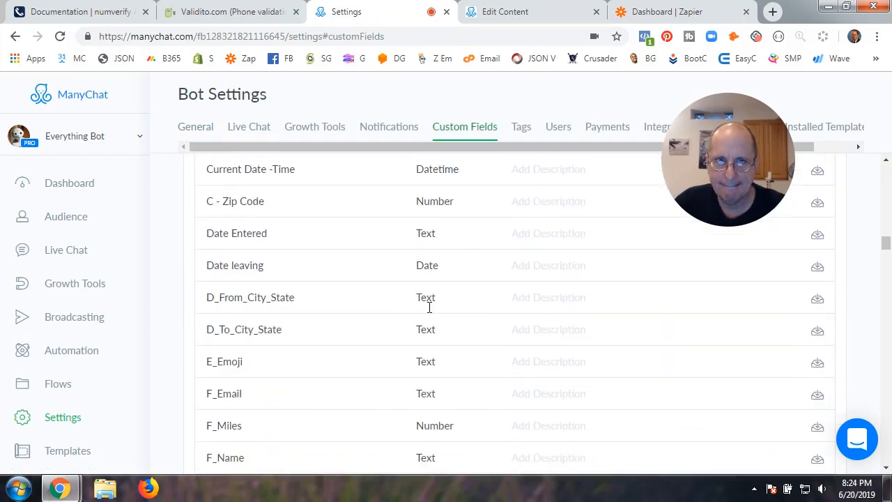
{"action": "left_click", "coordinate": [530, 22]}
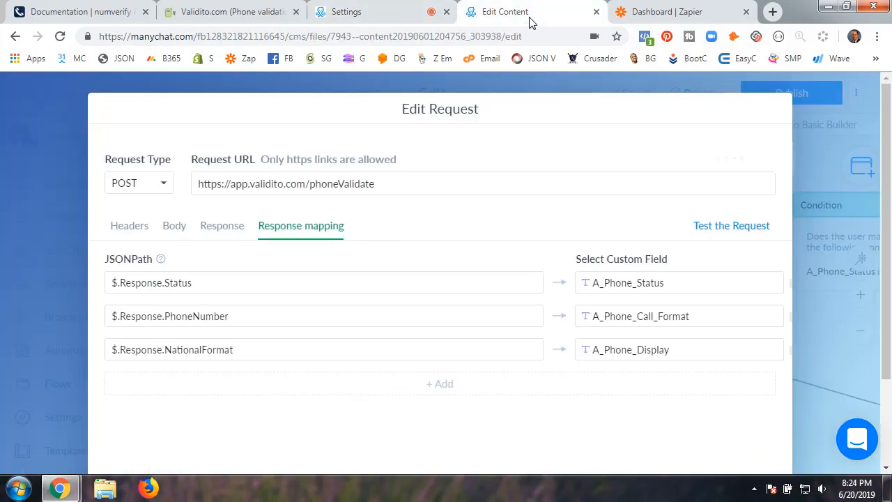
{"action": "left_click", "coordinate": [402, 17]}
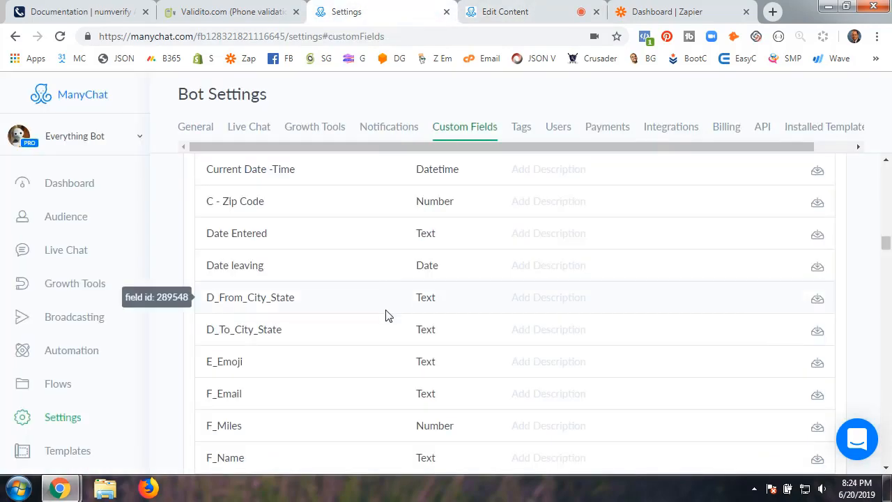
{"action": "scroll", "coordinate": [385, 315], "scroll_direction": "up", "scroll_amount": 15}
{"action": "scroll", "coordinate": [386, 315], "scroll_direction": "up", "scroll_amount": 2}
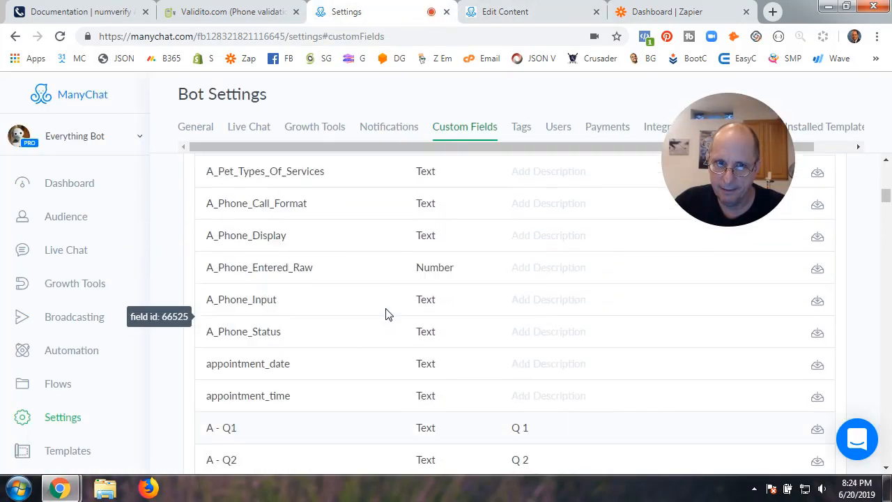
{"action": "left_click", "coordinate": [491, 14]}
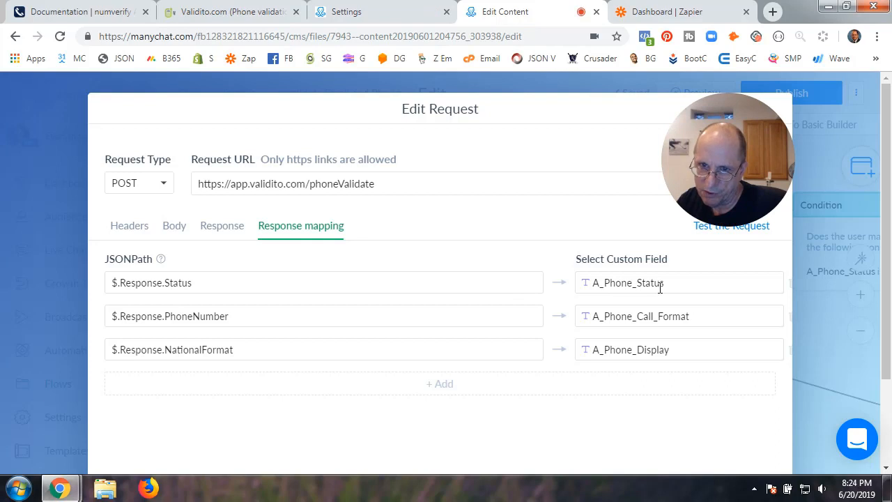
{"action": "left_click", "coordinate": [365, 14]}
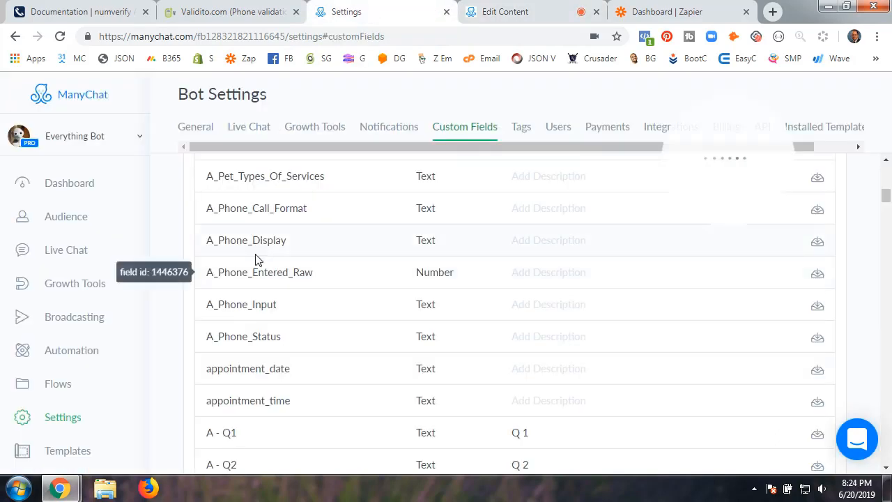
{"action": "left_click", "coordinate": [260, 339]}
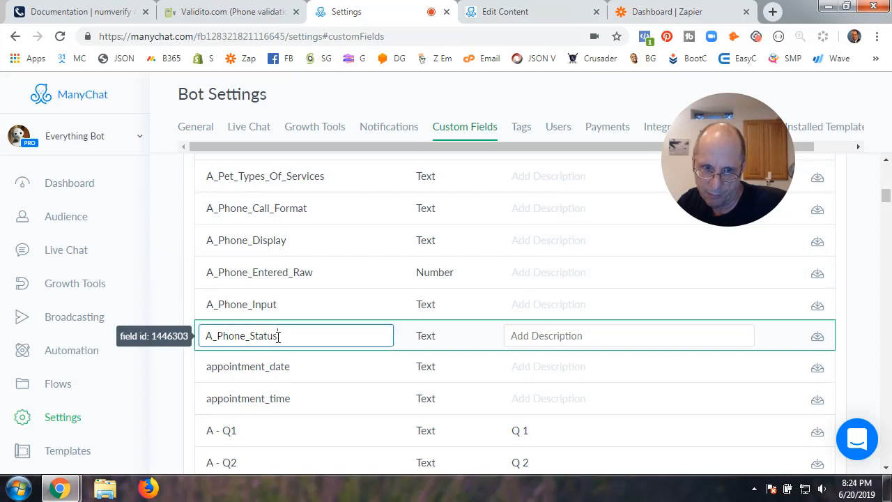
{"action": "left_click_drag", "start_coordinate": [274, 335], "coordinate": [199, 340]}
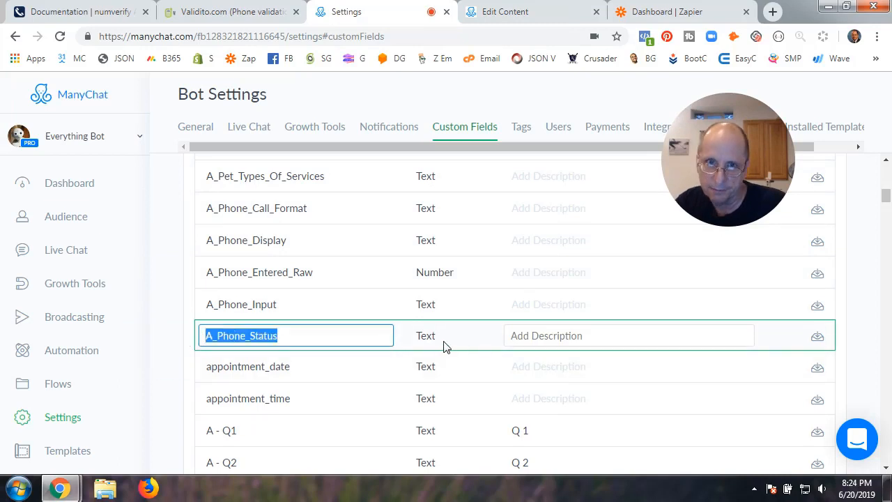
{"action": "left_click", "coordinate": [561, 11]}
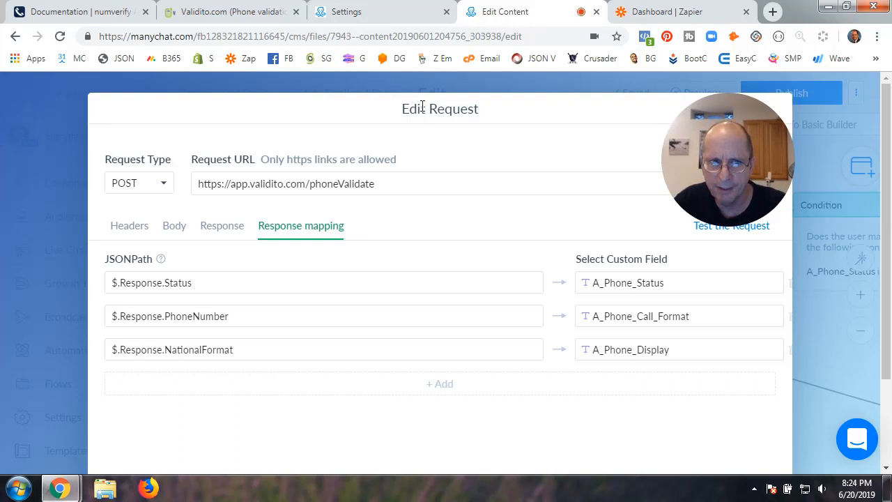
{"action": "left_click", "coordinate": [397, 21]}
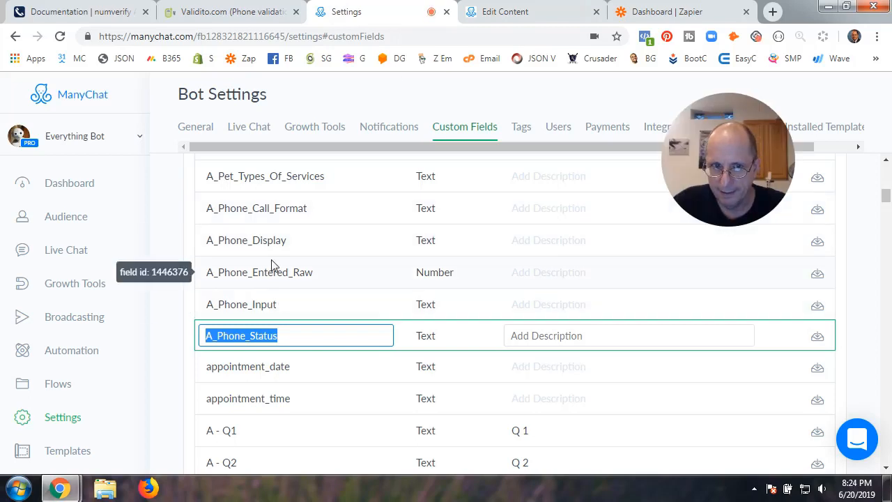
{"action": "left_click", "coordinate": [277, 208]}
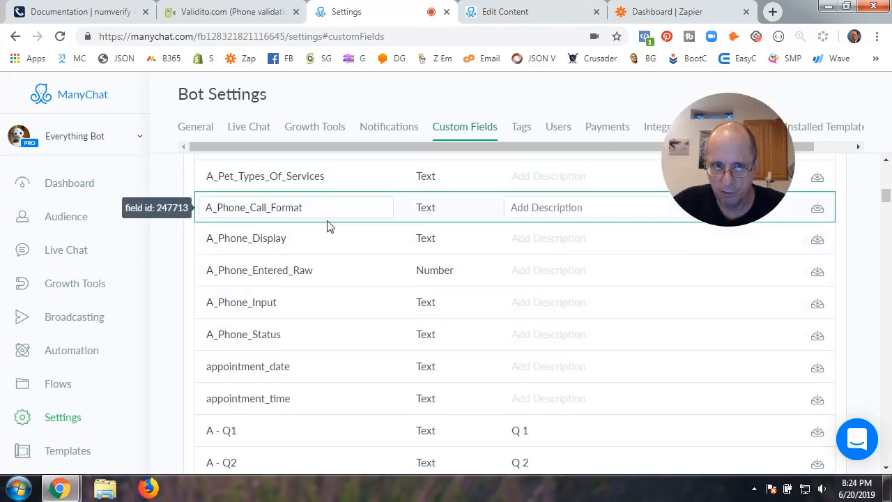
{"action": "left_click", "coordinate": [534, 17]}
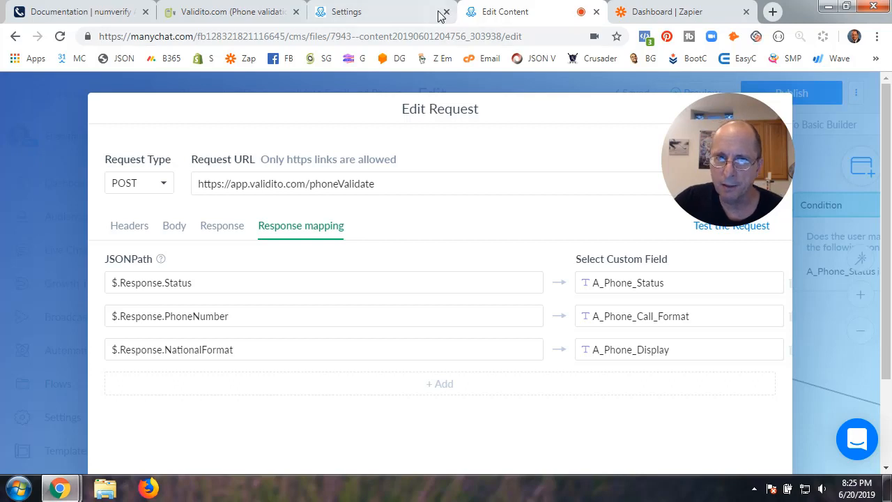
{"action": "left_click", "coordinate": [380, 16]}
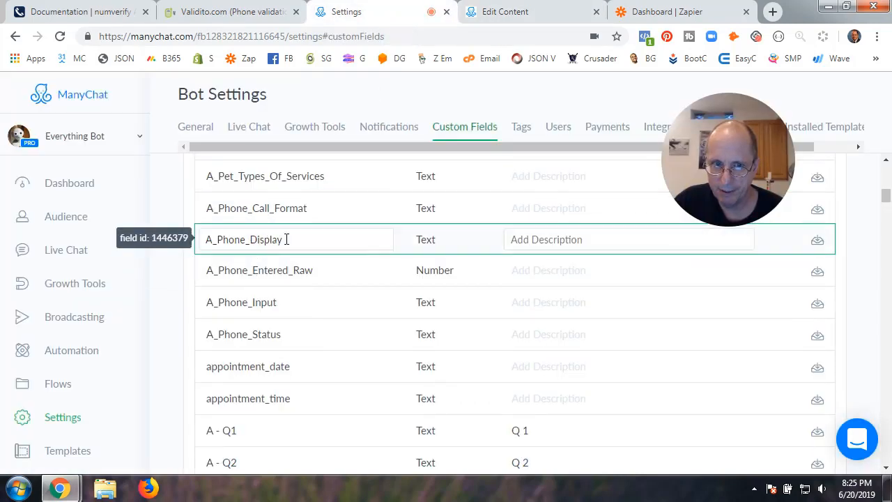
{"action": "left_click_drag", "start_coordinate": [286, 239], "coordinate": [208, 244]}
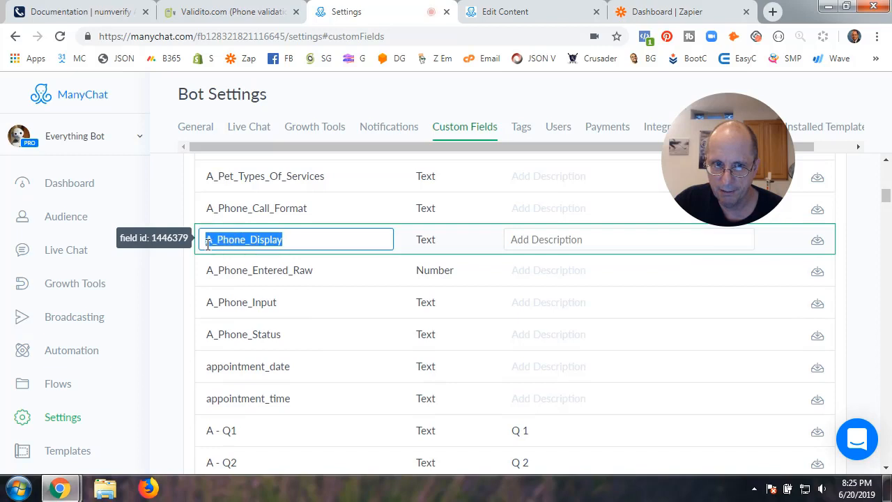
{"action": "left_click", "coordinate": [294, 271]}
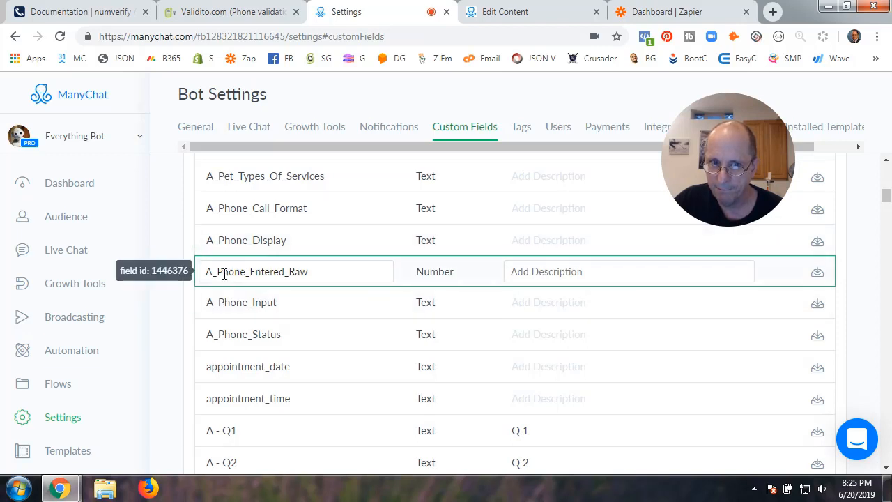
{"action": "left_click", "coordinate": [314, 274]}
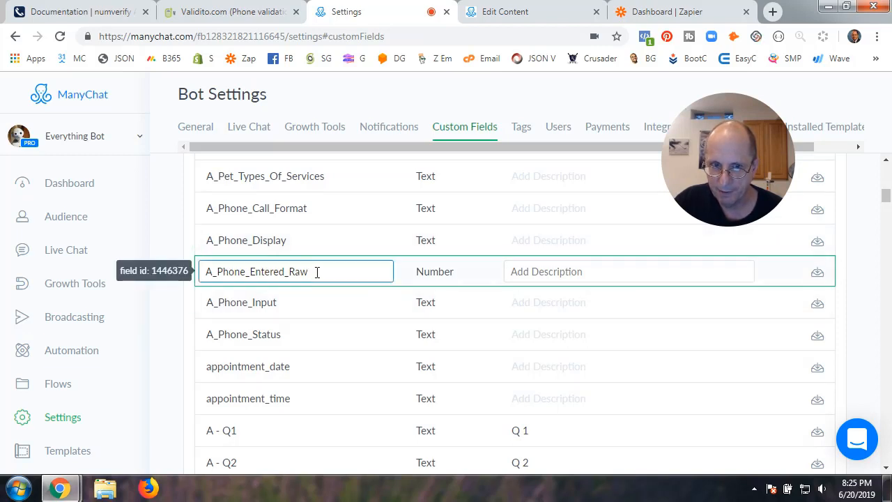
{"action": "left_click_drag", "start_coordinate": [318, 272], "coordinate": [195, 276]}
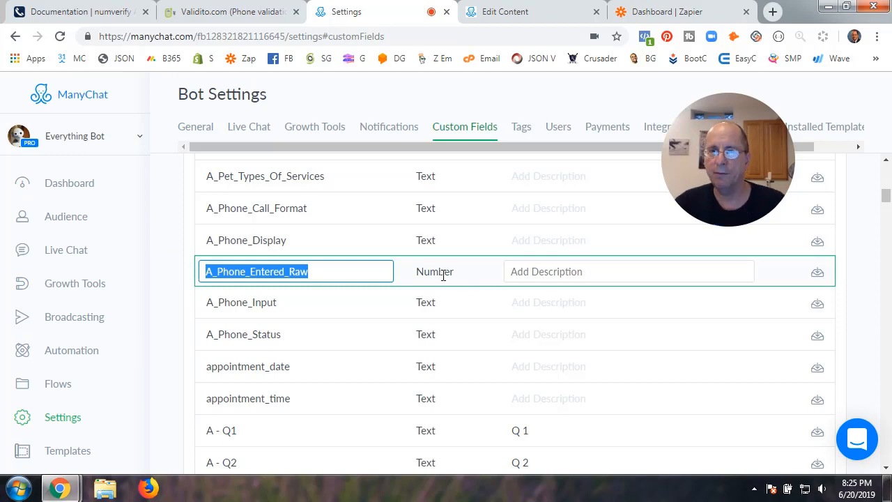
{"action": "left_click", "coordinate": [502, 12]}
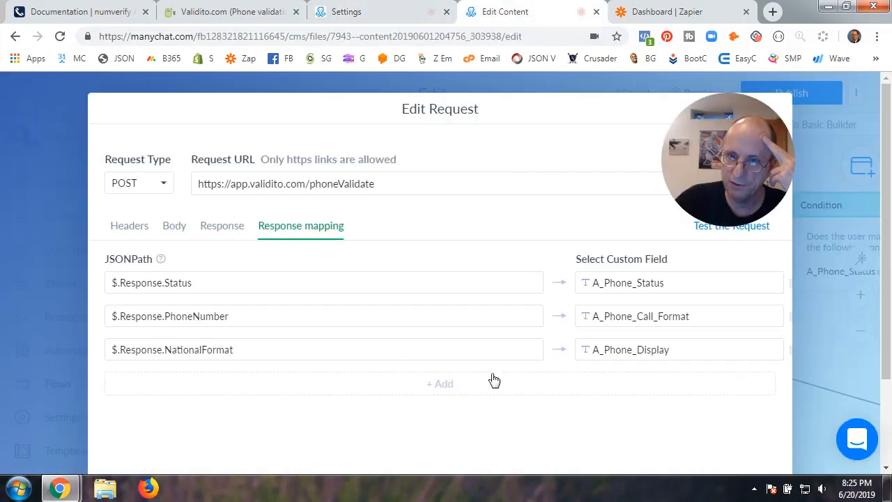
Save the phone External Request settings and close the Actions step details
{"action": "scroll", "coordinate": [494, 379], "scroll_direction": "down", "scroll_amount": 2}
{"action": "left_click", "coordinate": [748, 430]}
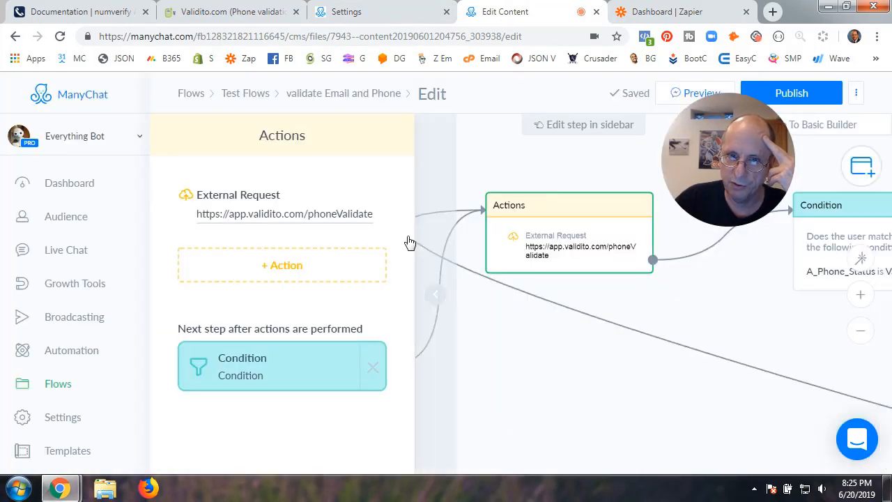
{"action": "left_click", "coordinate": [431, 298]}
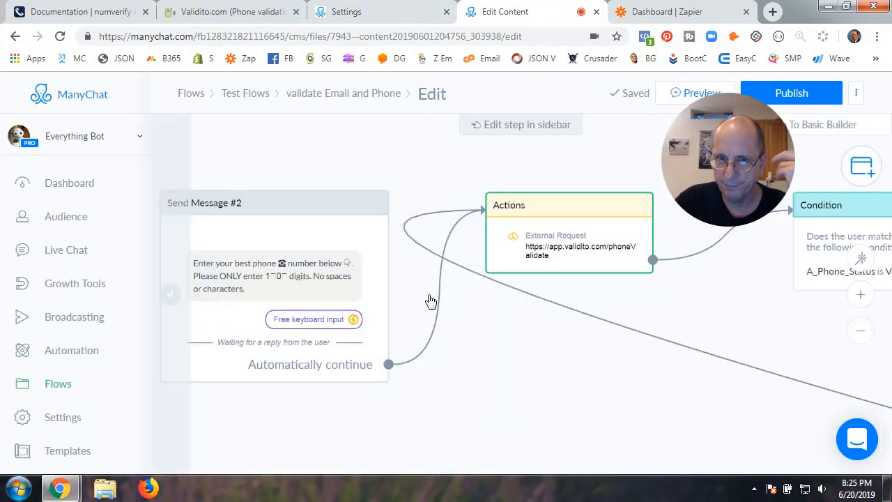
Confirm Send Message #2 saves its response to A_Phone_Entered_Raw, then reopen the Actions step
{"action": "left_click", "coordinate": [285, 257]}
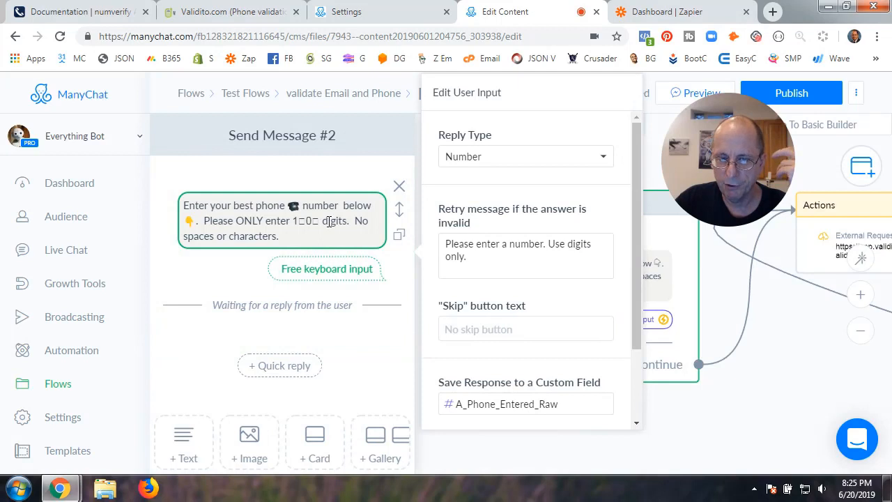
{"action": "scroll", "coordinate": [480, 329], "scroll_direction": "down", "scroll_amount": 2}
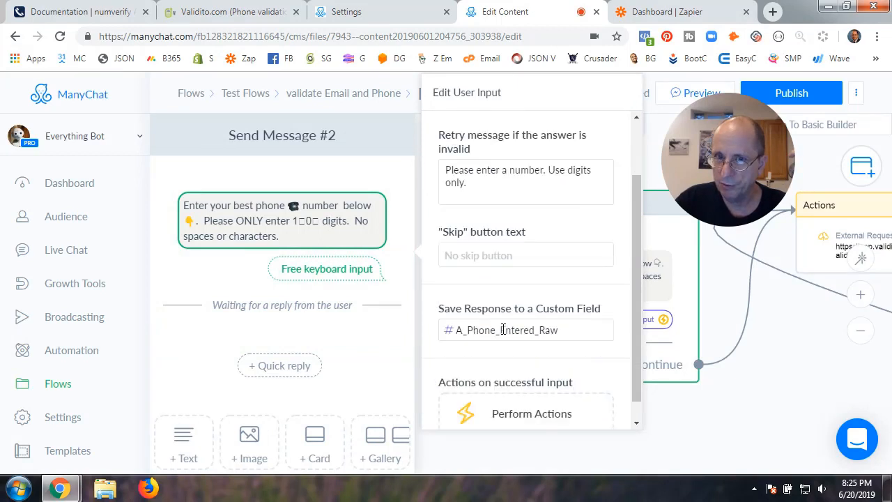
{"action": "left_click", "coordinate": [725, 418]}
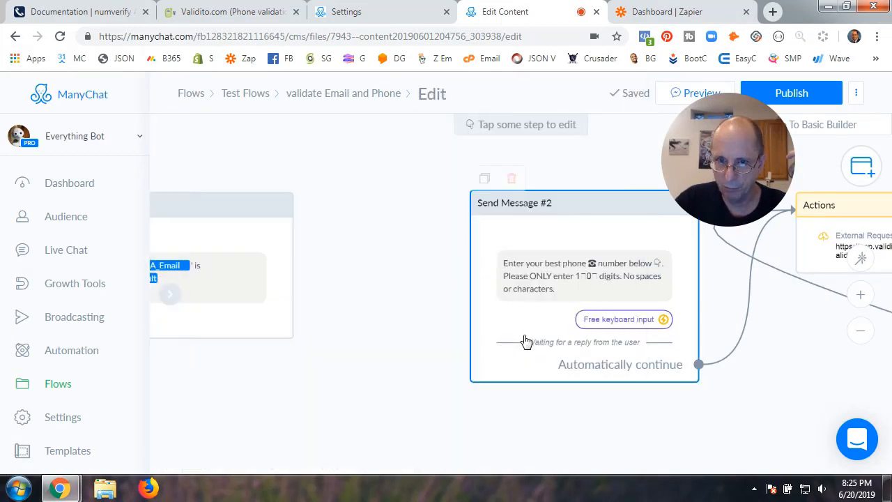
{"action": "left_click", "coordinate": [563, 273]}
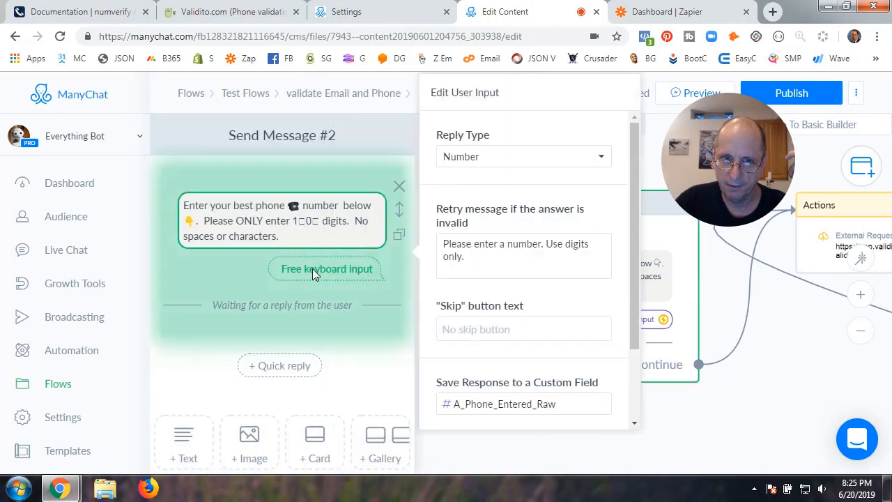
{"action": "scroll", "coordinate": [488, 369], "scroll_direction": "down", "scroll_amount": 2}
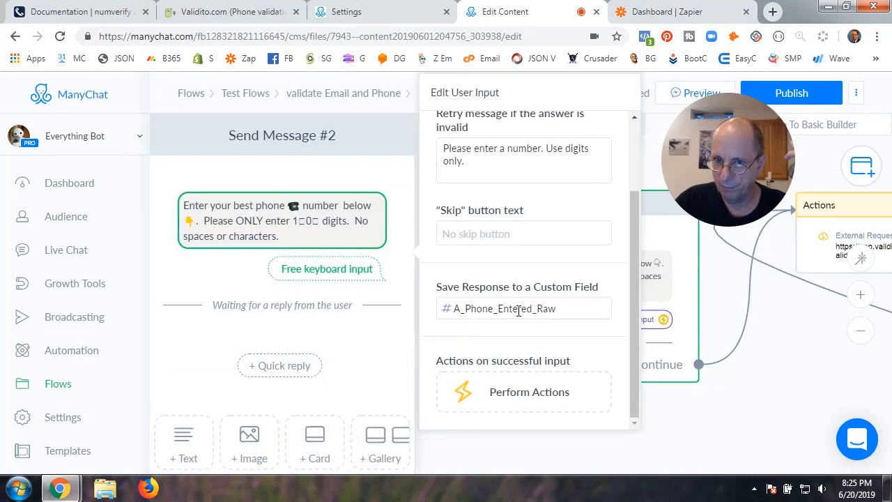
{"action": "left_click", "coordinate": [723, 418]}
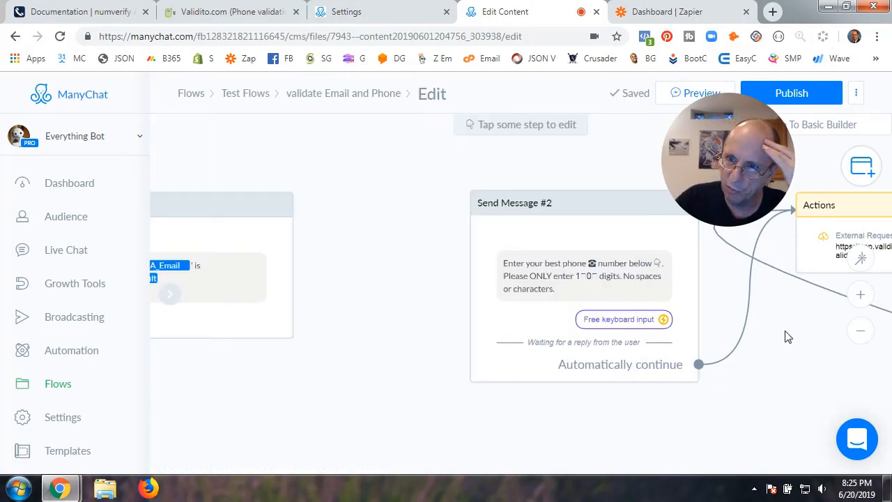
{"action": "left_click_drag", "start_coordinate": [787, 337], "coordinate": [384, 343]}
{"action": "left_click", "coordinate": [457, 249]}
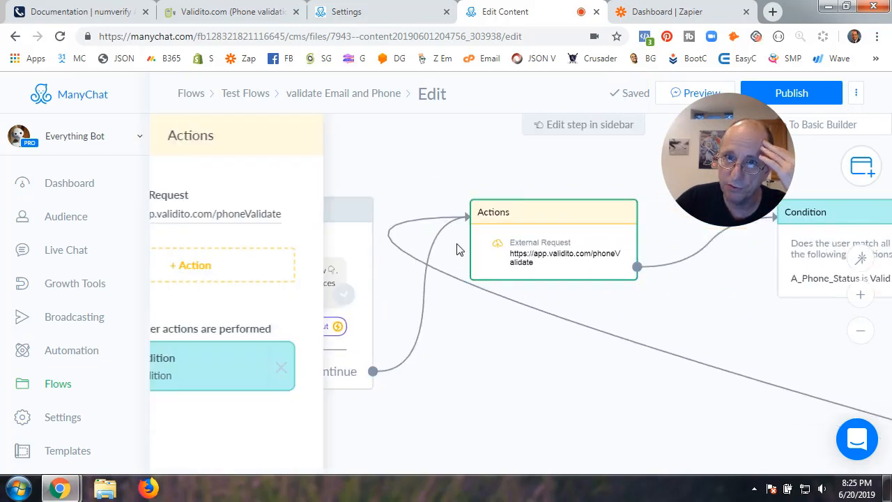
Review the External Request's Response mapping rows, then return to the Custom Fields list
{"action": "left_click", "coordinate": [236, 215]}
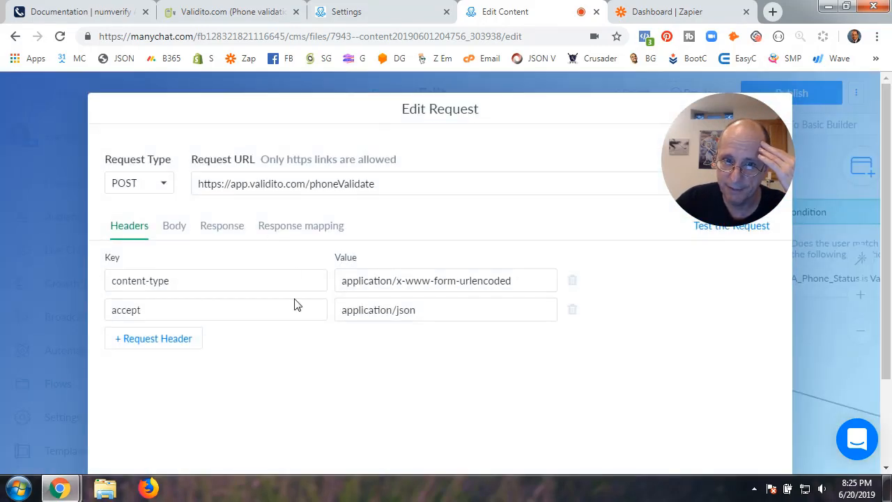
{"action": "left_click", "coordinate": [274, 229]}
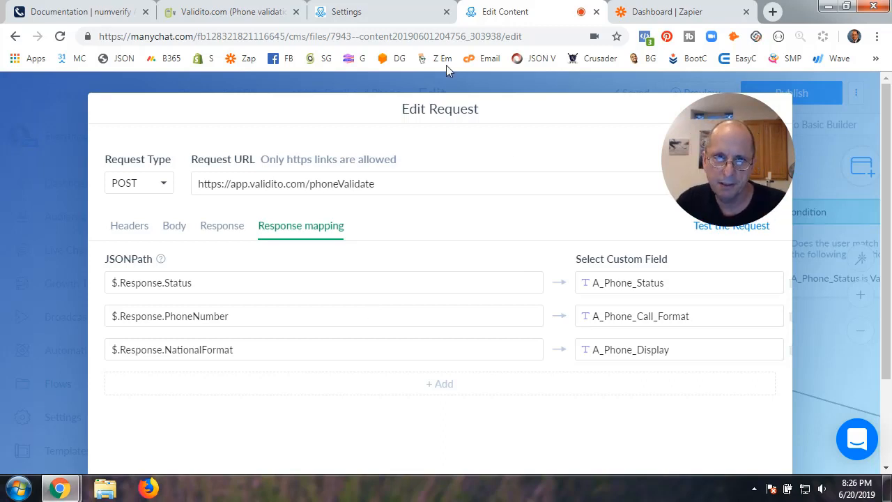
{"action": "left_click", "coordinate": [395, 14]}
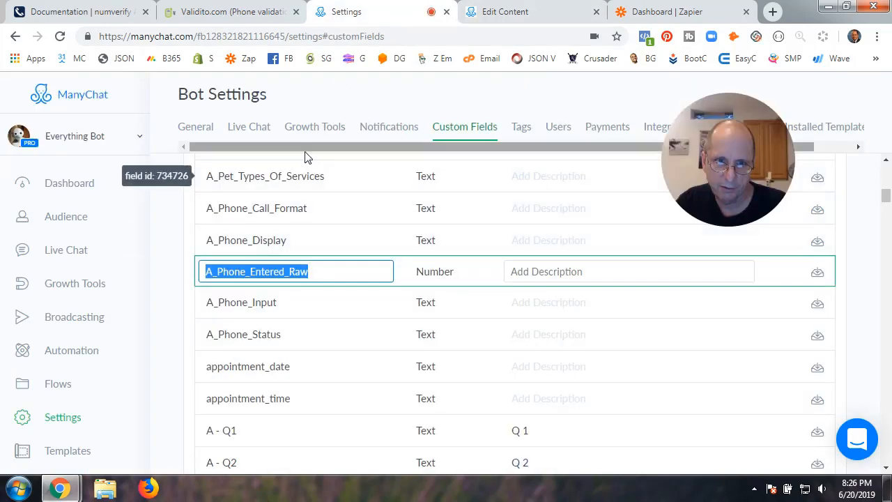
Inspect the A_Phone_Input field name, then move to Validito's Account Settings API credentials
{"action": "left_click", "coordinate": [227, 301]}
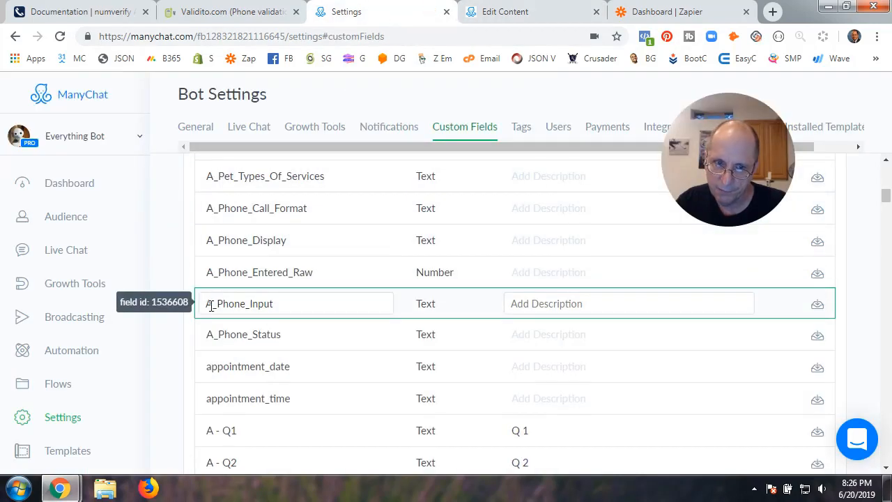
{"action": "left_click_drag", "start_coordinate": [207, 303], "coordinate": [275, 309]}
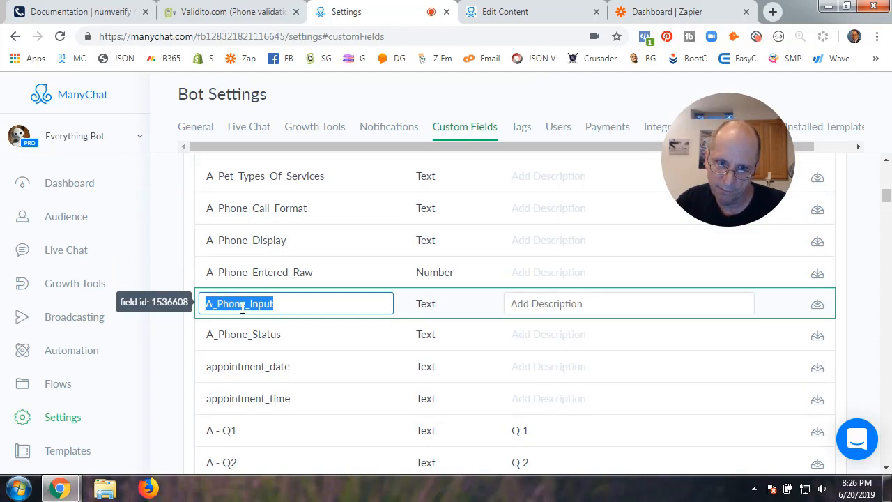
{"action": "left_click", "coordinate": [278, 308]}
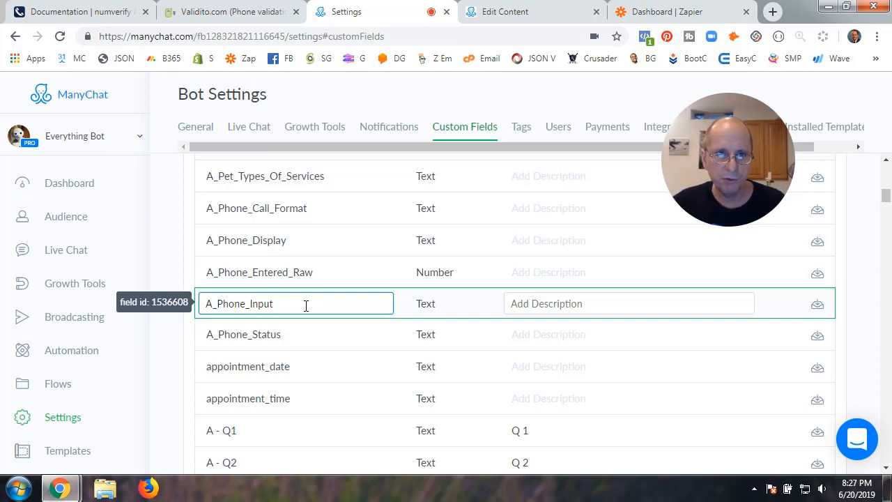
{"action": "left_click", "coordinate": [233, 14]}
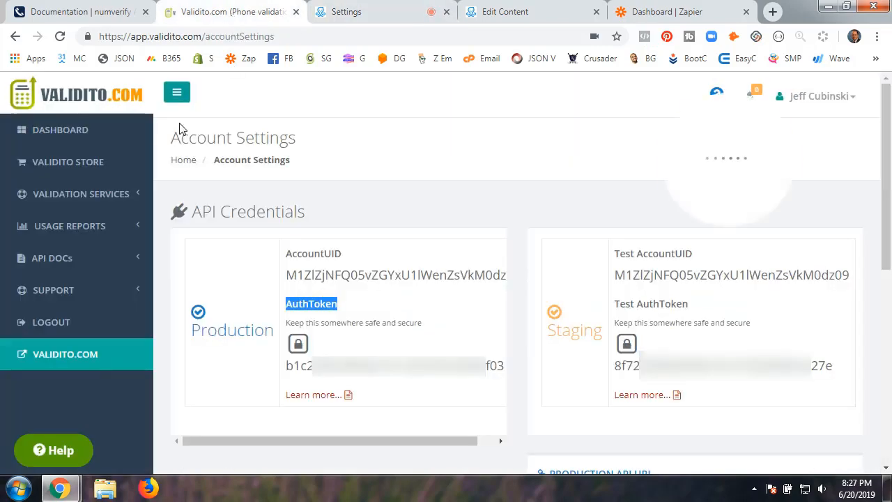
Confirm 983 Validito lookups remain, then open ManyChat's Audience list of 58 subscribers
{"action": "left_click", "coordinate": [74, 131]}
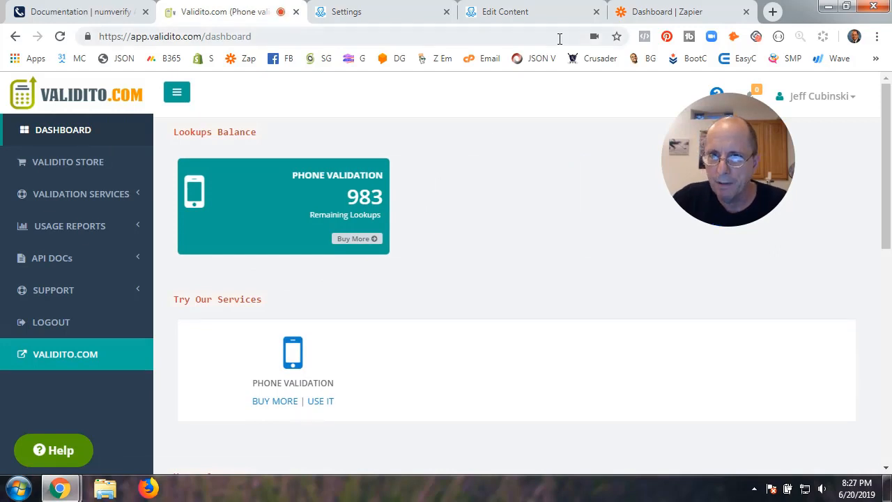
{"action": "left_click", "coordinate": [662, 14]}
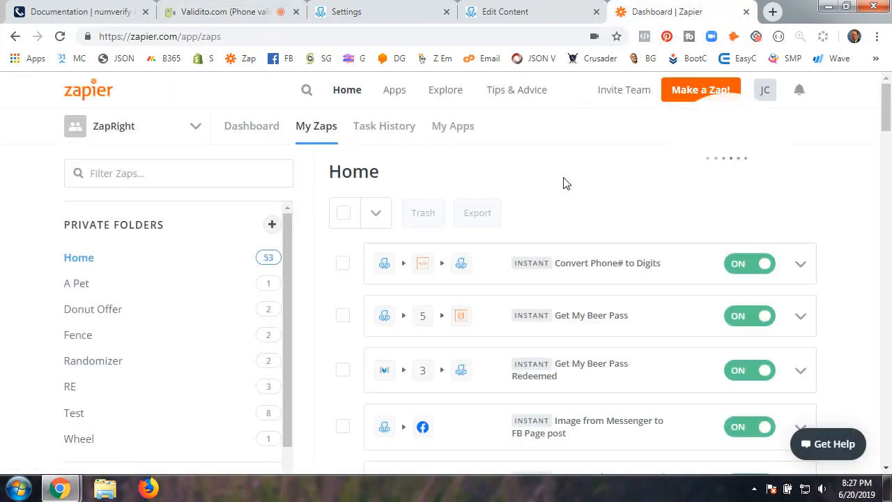
{"action": "left_click", "coordinate": [516, 19]}
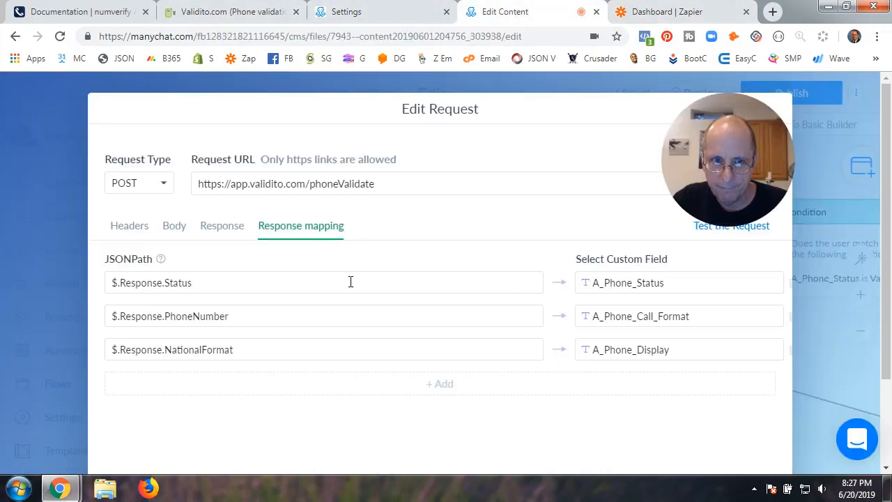
{"action": "left_click", "coordinate": [382, 17]}
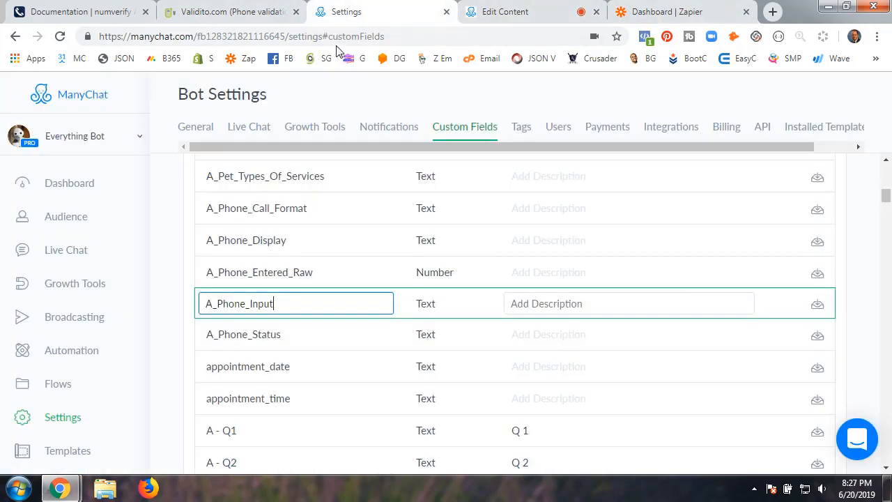
{"action": "left_click", "coordinate": [62, 217]}
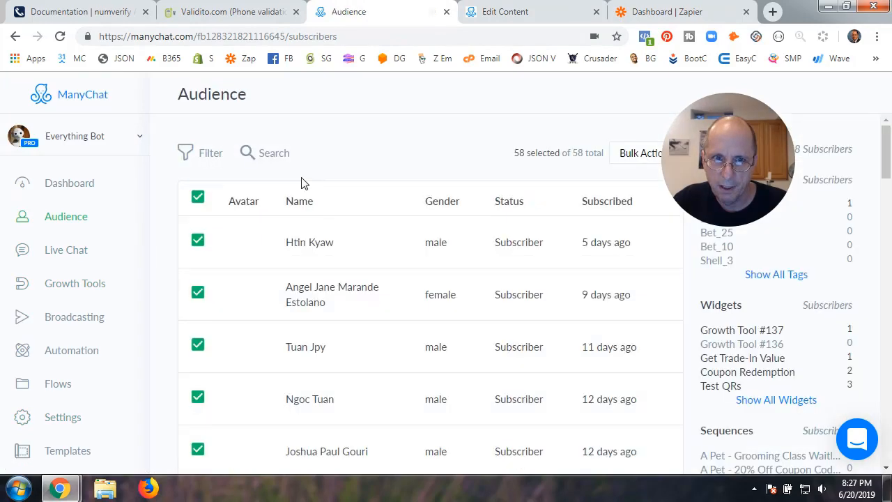
Find the test subscriber by surname and confirm their A_Phone_Status custom field is Valid
{"action": "left_click", "coordinate": [282, 154]}
{"action": "type", "text": "cubi"}
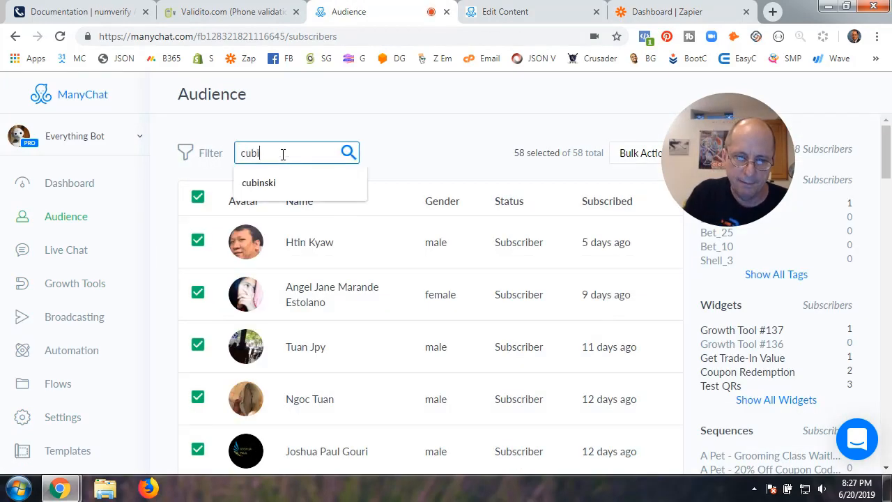
{"action": "type", "text": "nski"}
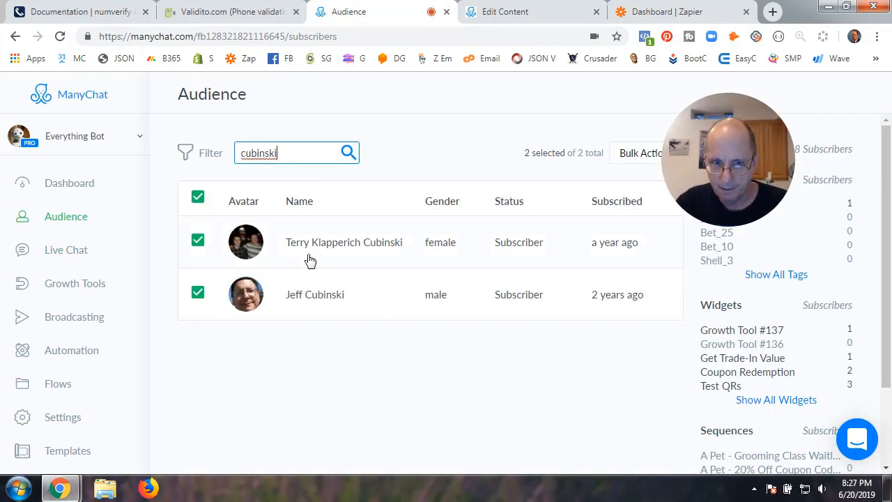
{"action": "left_click", "coordinate": [344, 301]}
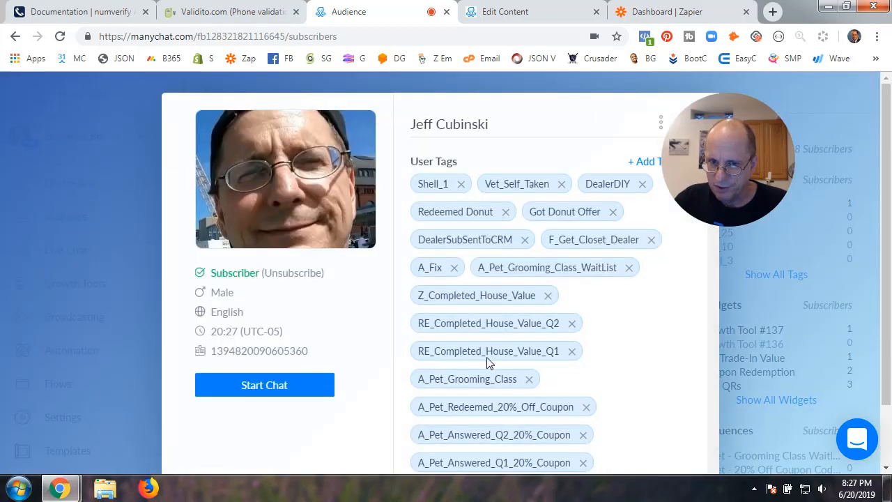
{"action": "scroll", "coordinate": [487, 362], "scroll_direction": "down", "scroll_amount": 15}
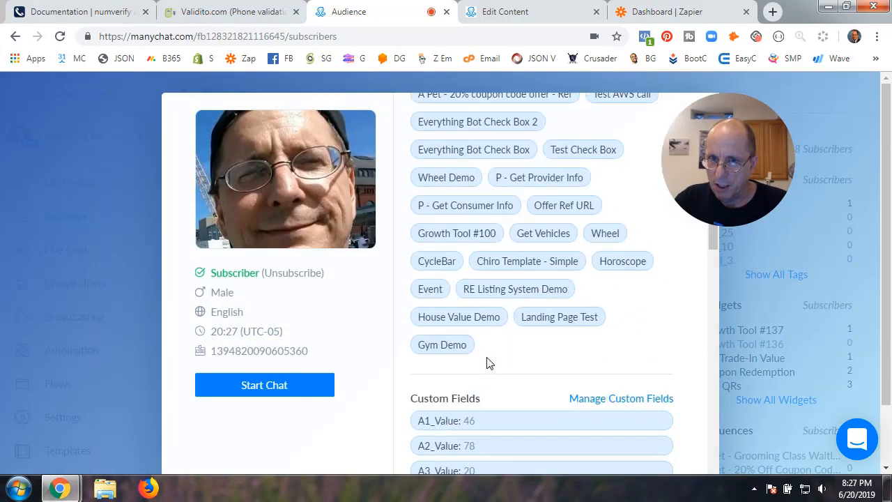
{"action": "scroll", "coordinate": [487, 362], "scroll_direction": "down", "scroll_amount": 5}
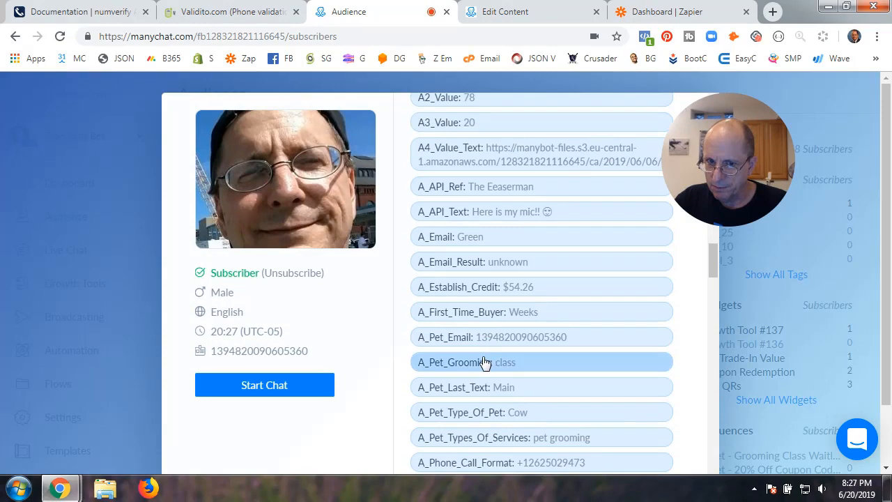
{"action": "scroll", "coordinate": [487, 362], "scroll_direction": "up", "scroll_amount": 2}
{"action": "scroll", "coordinate": [486, 362], "scroll_direction": "down", "scroll_amount": 3}
{"action": "scroll", "coordinate": [486, 361], "scroll_direction": "down", "scroll_amount": 3}
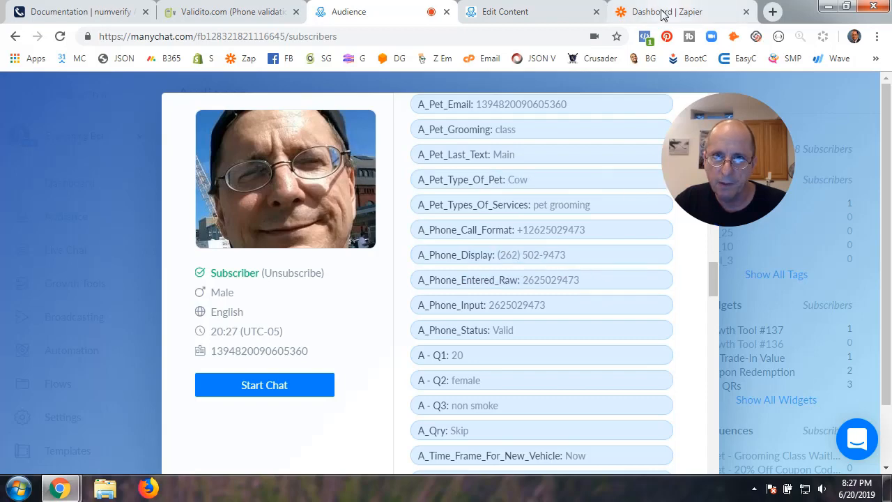
Return to the ManyChat request editor tab
{"action": "left_click", "coordinate": [256, 14]}
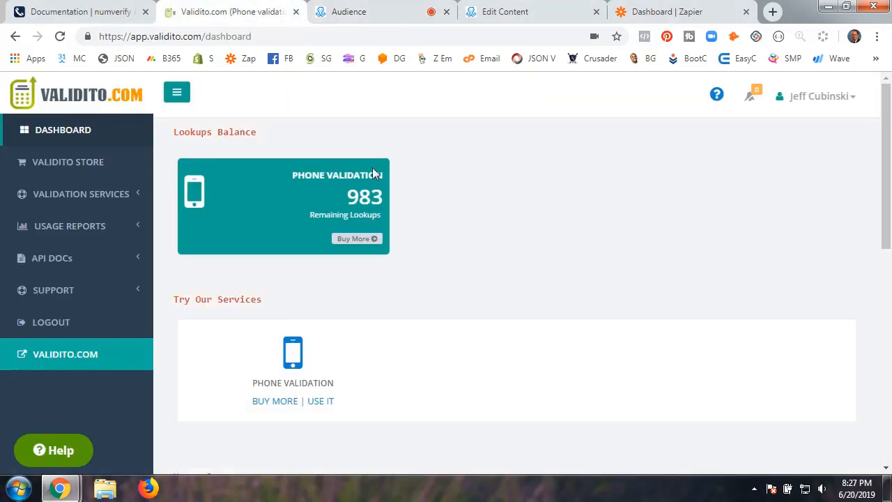
{"action": "left_click", "coordinate": [403, 15]}
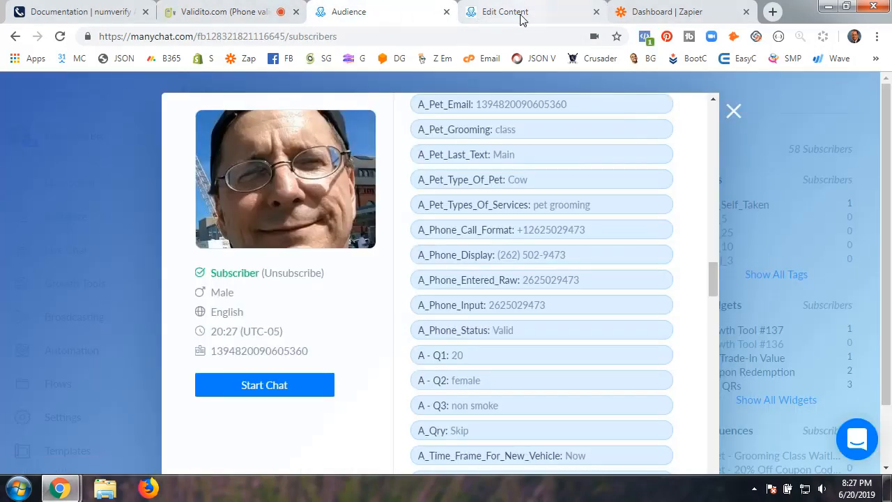
{"action": "left_click", "coordinate": [522, 16]}
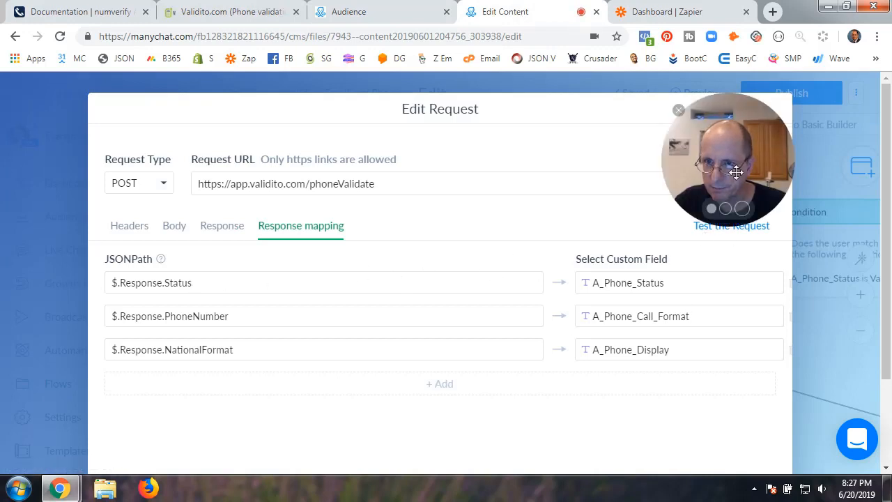
Test the request and review the 200 OK response's Status Valid, PhoneNumber and NationalFormat values
{"action": "left_click", "coordinate": [747, 236]}
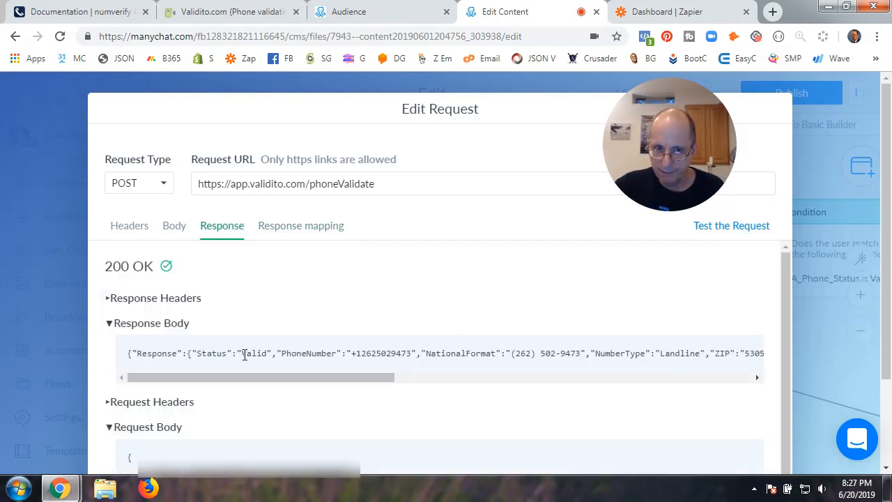
{"action": "left_click_drag", "start_coordinate": [241, 354], "coordinate": [245, 386]}
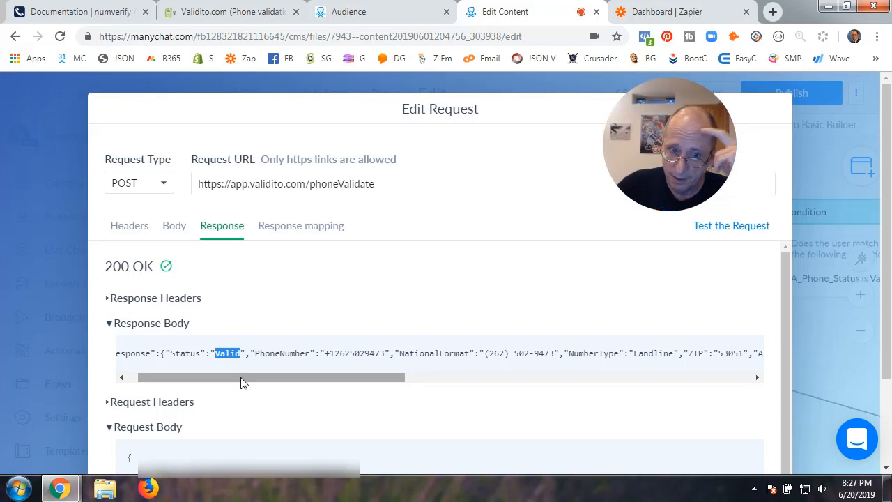
{"action": "left_click_drag", "start_coordinate": [241, 382], "coordinate": [333, 357]}
{"action": "left_click", "coordinate": [274, 354]}
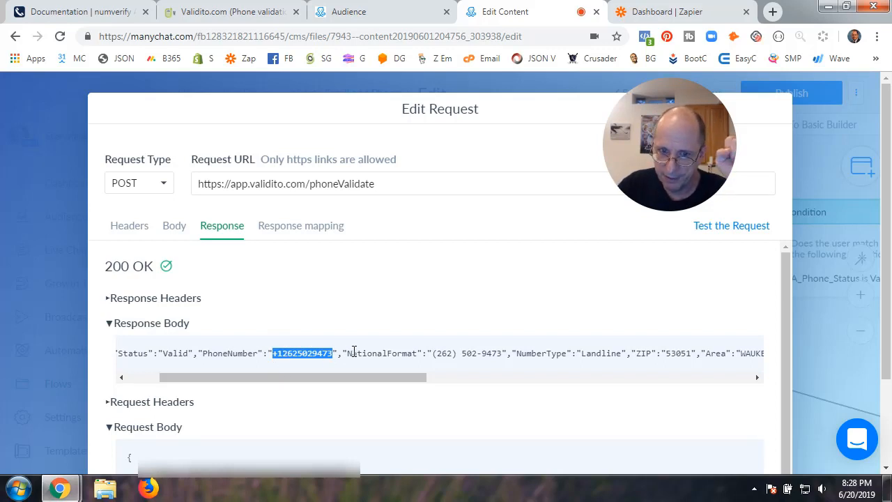
{"action": "left_click_drag", "start_coordinate": [346, 353], "coordinate": [503, 356]}
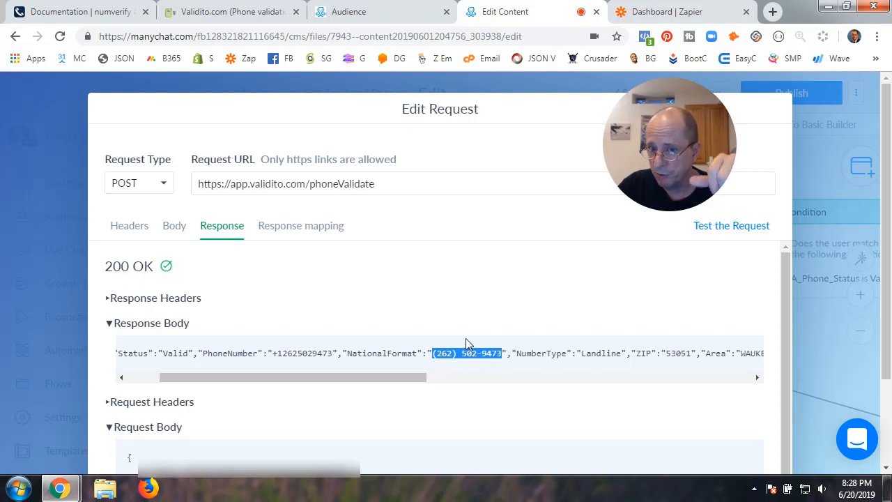
Select the whole response body JSON and open a blank browser tab
{"action": "left_click_drag", "start_coordinate": [410, 377], "coordinate": [313, 389]}
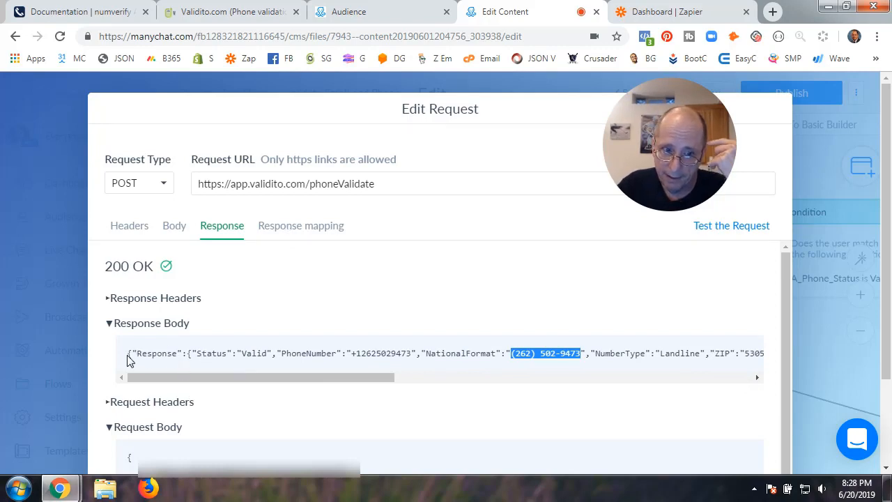
{"action": "left_click_drag", "start_coordinate": [128, 354], "coordinate": [799, 354]}
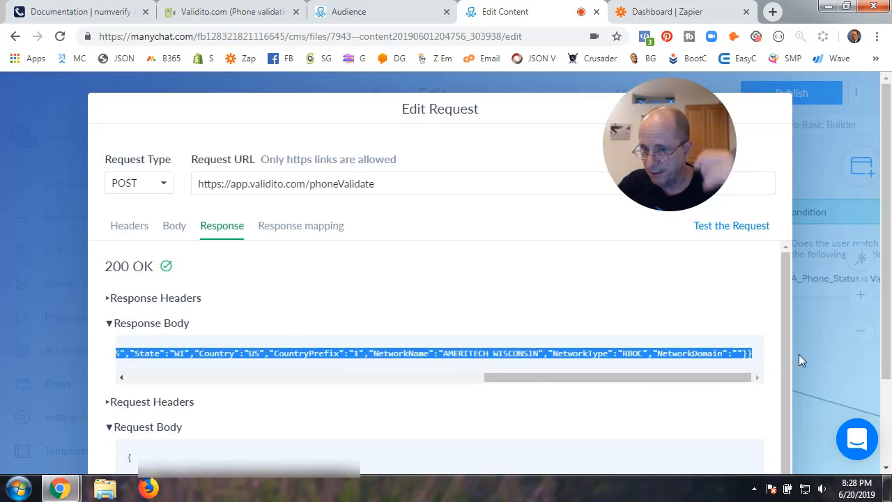
{"action": "left_click", "coordinate": [773, 11]}
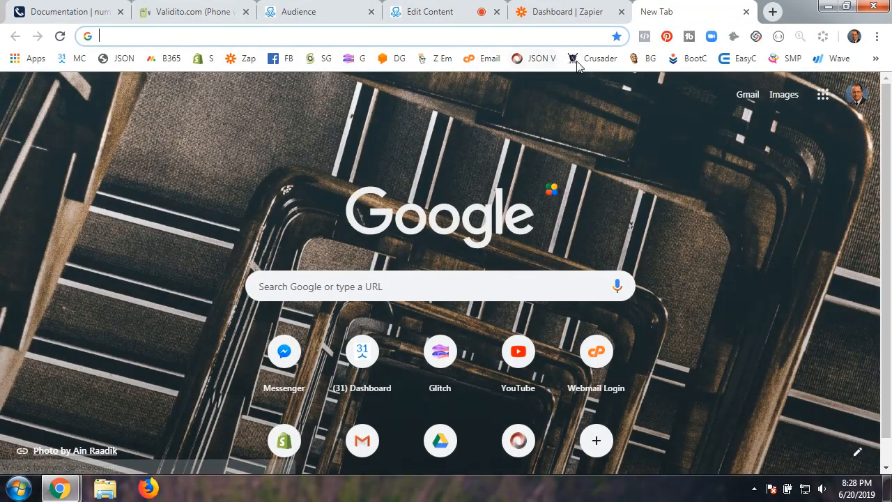
Paste the copied Validito response into Online JSON Viewer and format it
{"action": "left_click", "coordinate": [540, 59]}
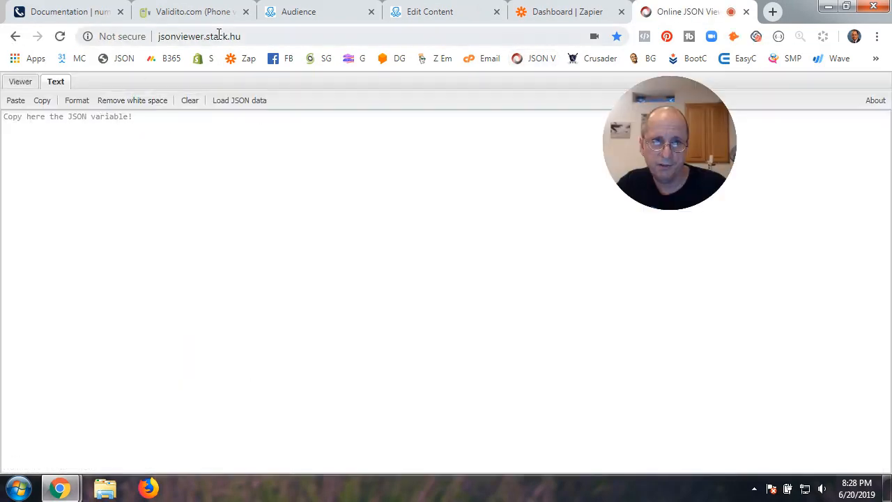
{"action": "left_click", "coordinate": [46, 114]}
{"action": "key", "text": "ctrl+v"}
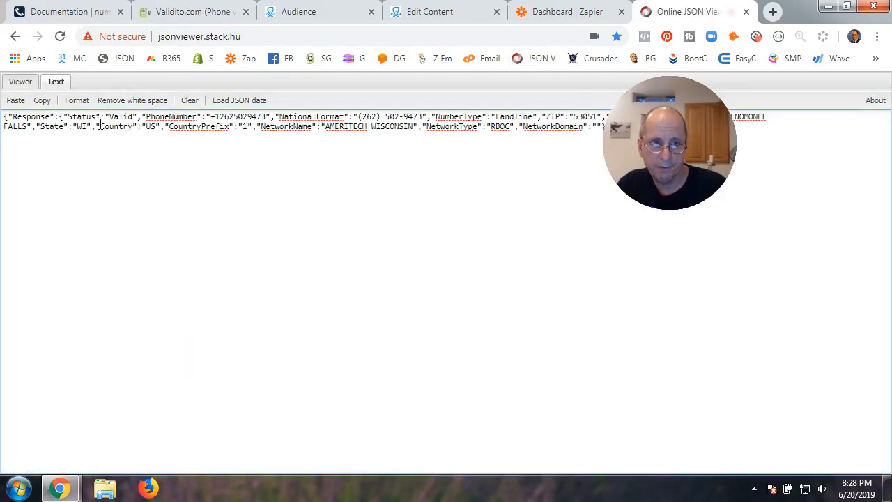
{"action": "left_click", "coordinate": [77, 101]}
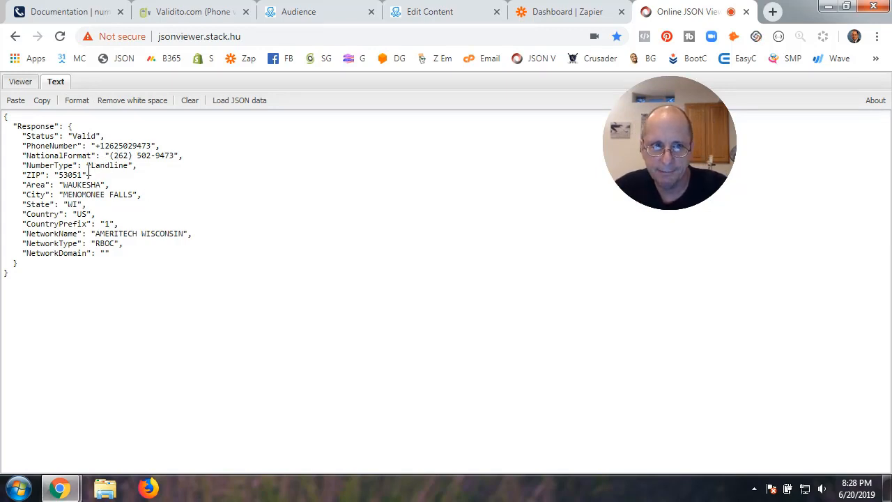
Review the extra returned fields: NumberType Landline, area and city
{"action": "left_click_drag", "start_coordinate": [90, 165], "coordinate": [125, 165]}
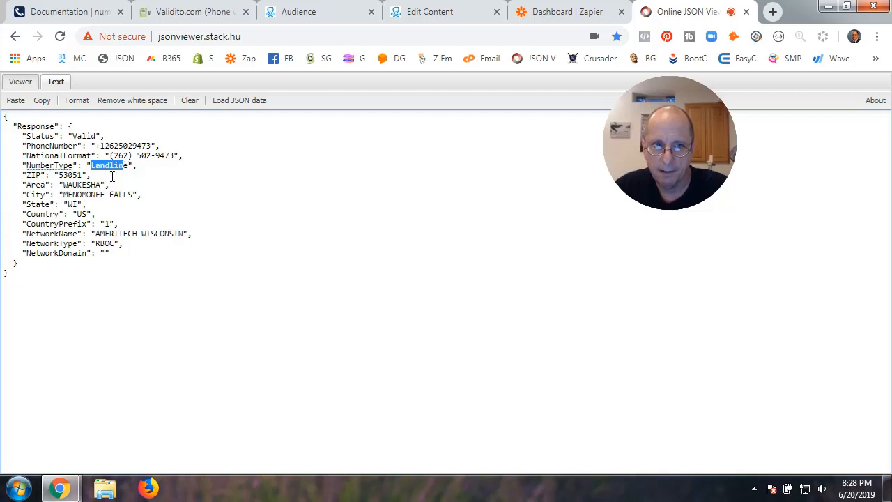
{"action": "left_click_drag", "start_coordinate": [64, 182], "coordinate": [136, 198]}
{"action": "left_click", "coordinate": [81, 196]}
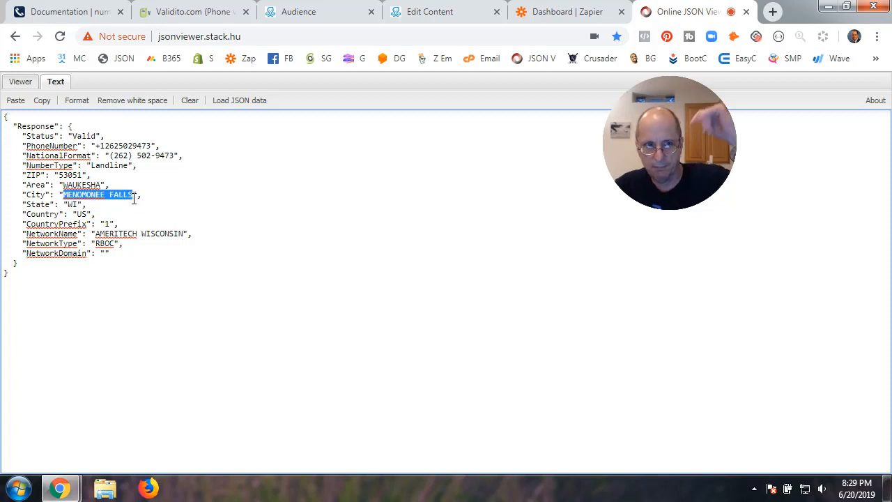
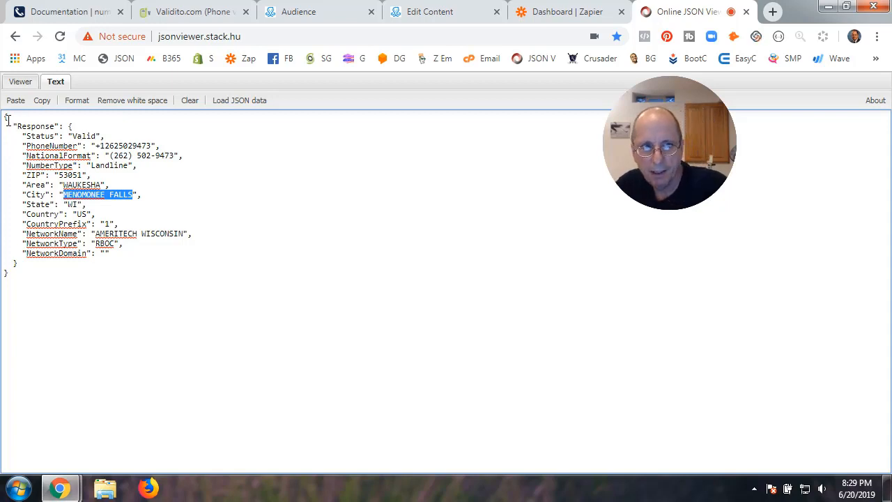
Highlight the Response key, its inner object and the Status key in the JSON, then go back to ManyChat
{"action": "left_click_drag", "start_coordinate": [3, 116], "coordinate": [52, 271]}
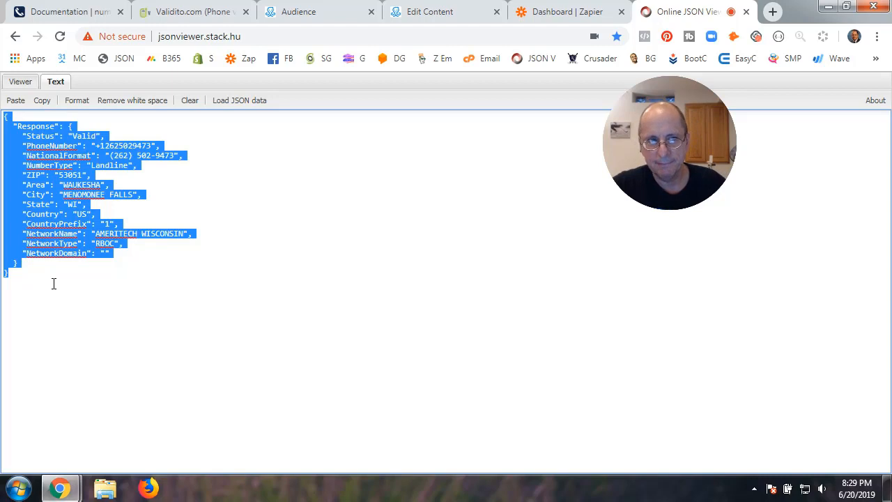
{"action": "left_click", "coordinate": [109, 282]}
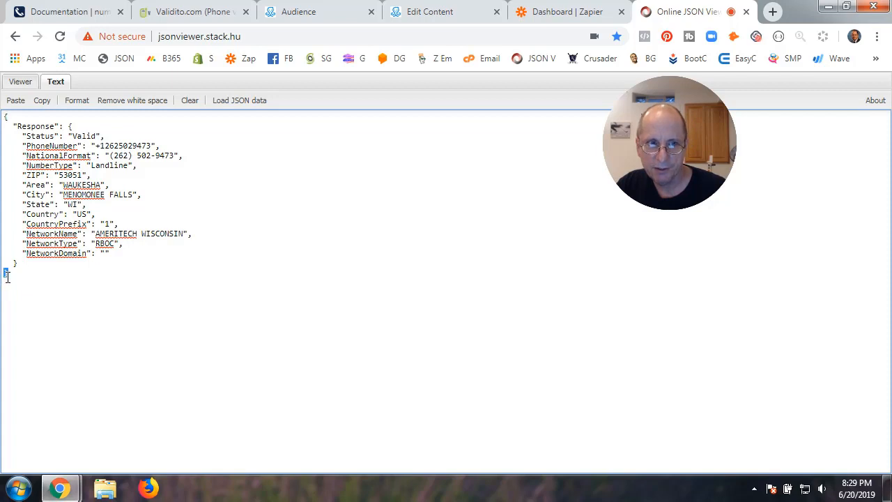
{"action": "left_click_drag", "start_coordinate": [15, 127], "coordinate": [61, 125]}
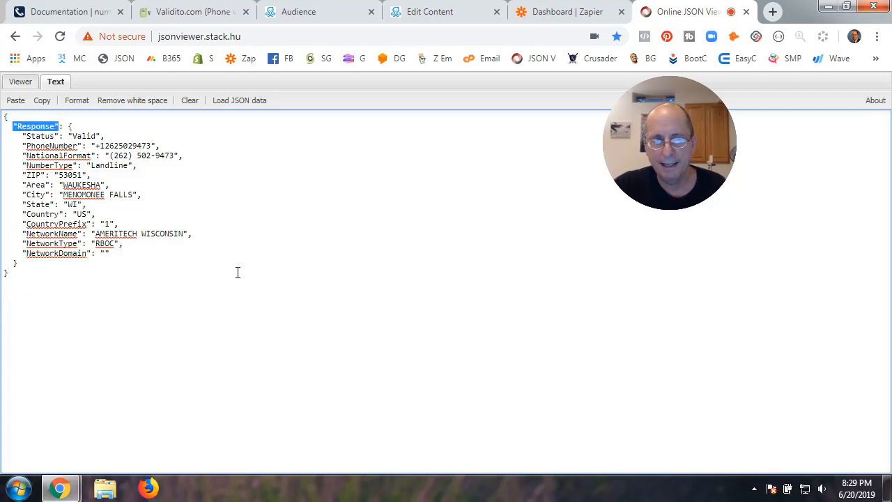
{"action": "left_click_drag", "start_coordinate": [70, 126], "coordinate": [102, 264]}
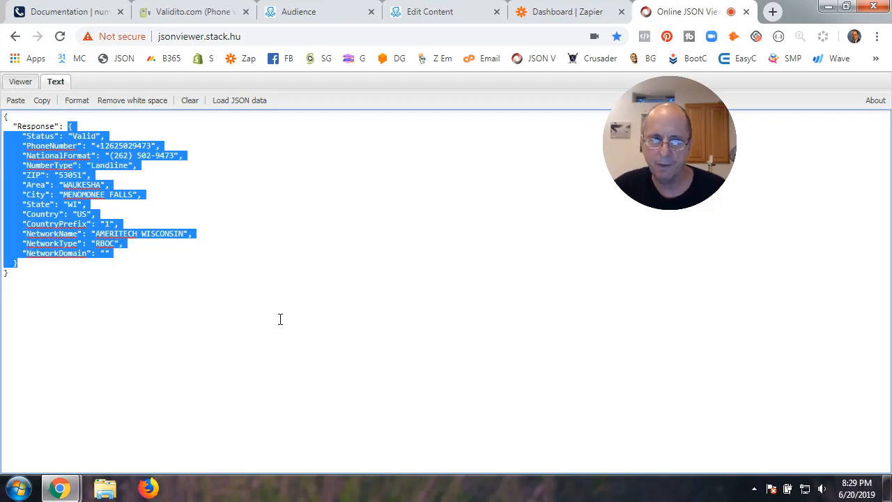
{"action": "left_click", "coordinate": [215, 280]}
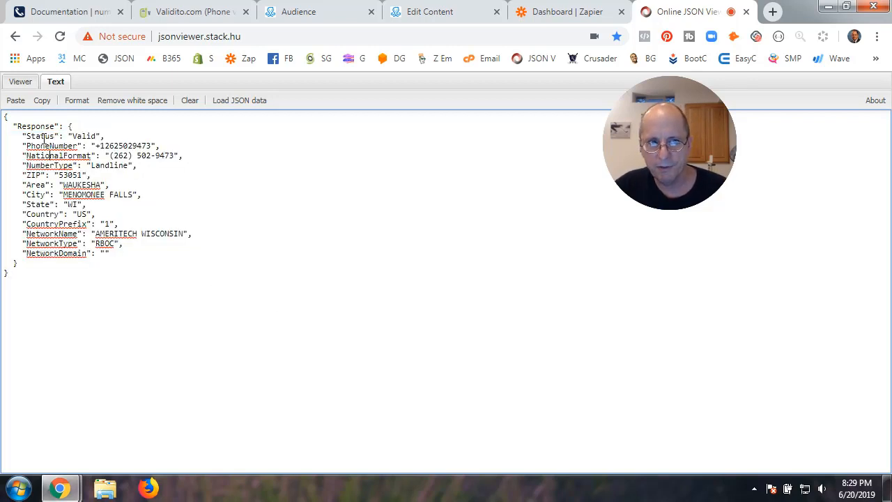
{"action": "left_click_drag", "start_coordinate": [27, 137], "coordinate": [53, 135]}
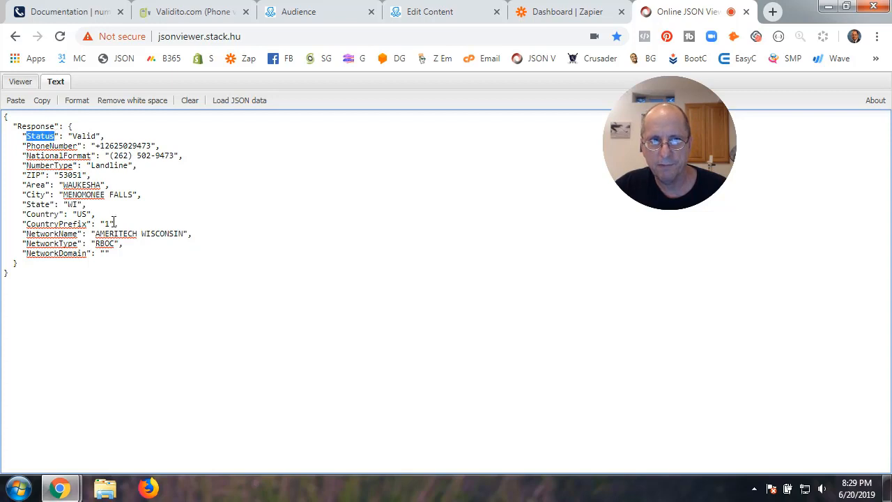
{"action": "left_click", "coordinate": [451, 17]}
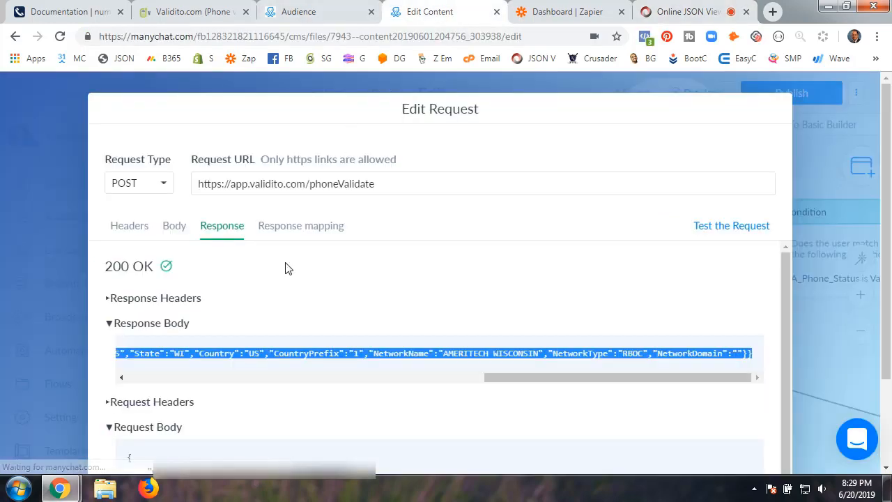
Open Response mapping and skim goessner.net's JSONPath examples, noting the $ root
{"action": "left_click", "coordinate": [279, 228]}
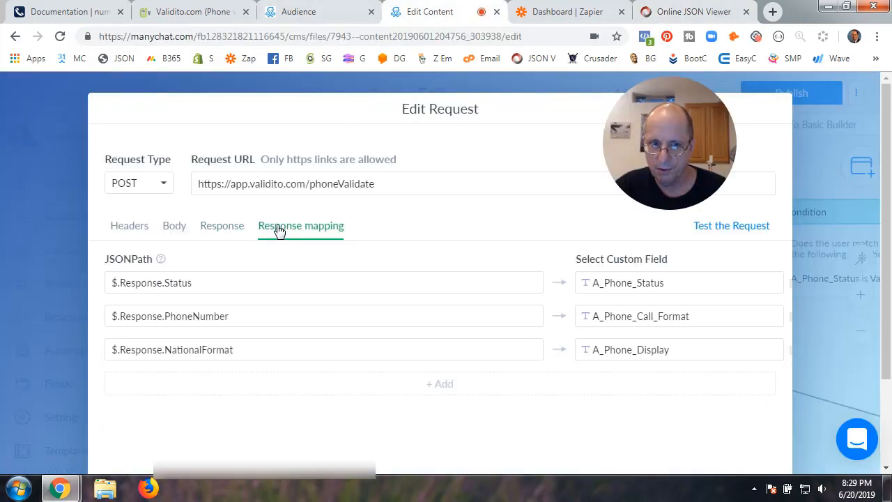
{"action": "left_click", "coordinate": [161, 260]}
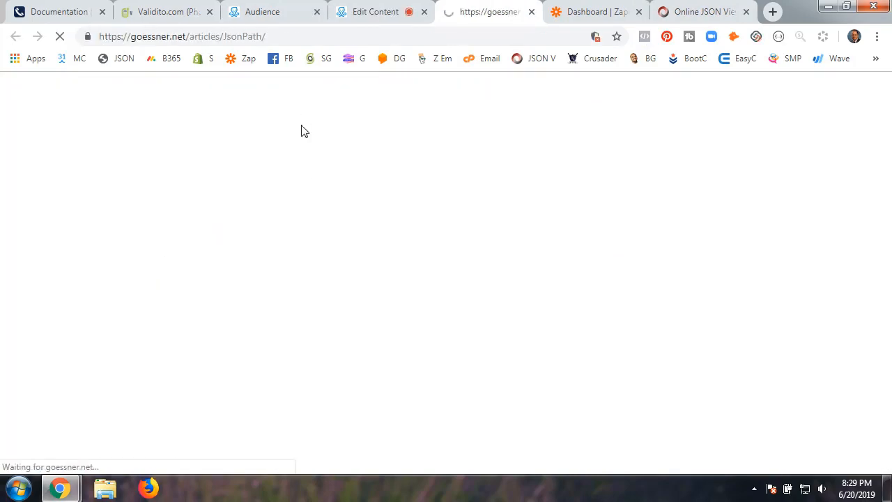
{"action": "scroll", "coordinate": [245, 274], "scroll_direction": "down", "scroll_amount": 4}
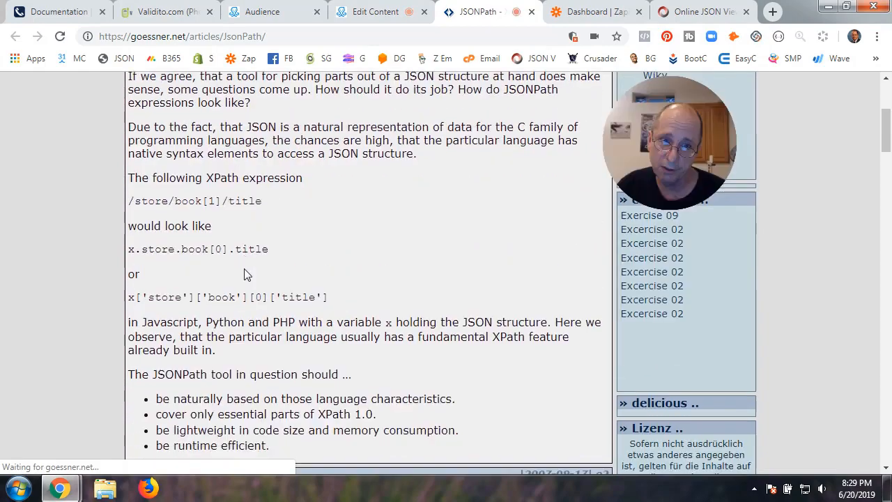
{"action": "scroll", "coordinate": [245, 274], "scroll_direction": "down", "scroll_amount": 12}
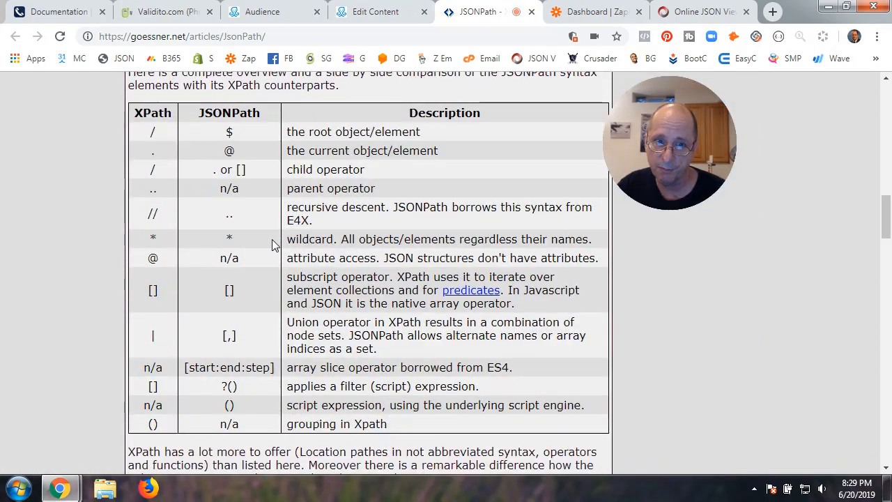
{"action": "scroll", "coordinate": [273, 244], "scroll_direction": "down", "scroll_amount": 14}
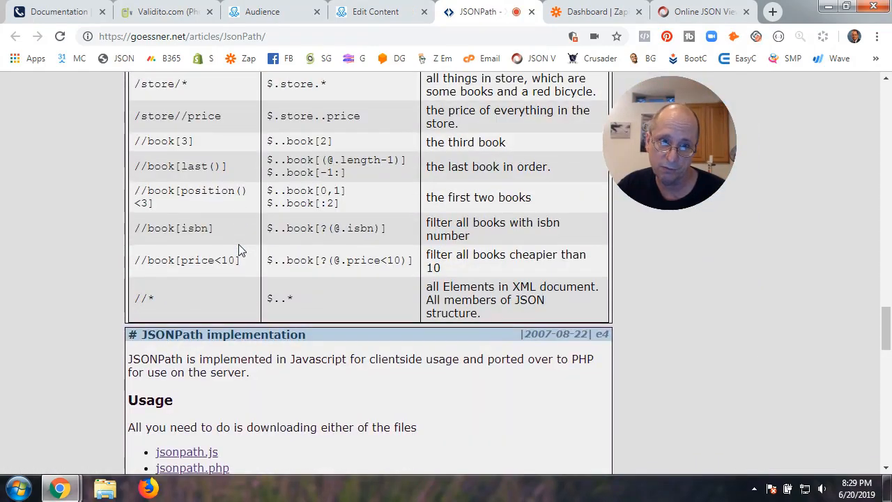
{"action": "scroll", "coordinate": [238, 245], "scroll_direction": "up", "scroll_amount": 2}
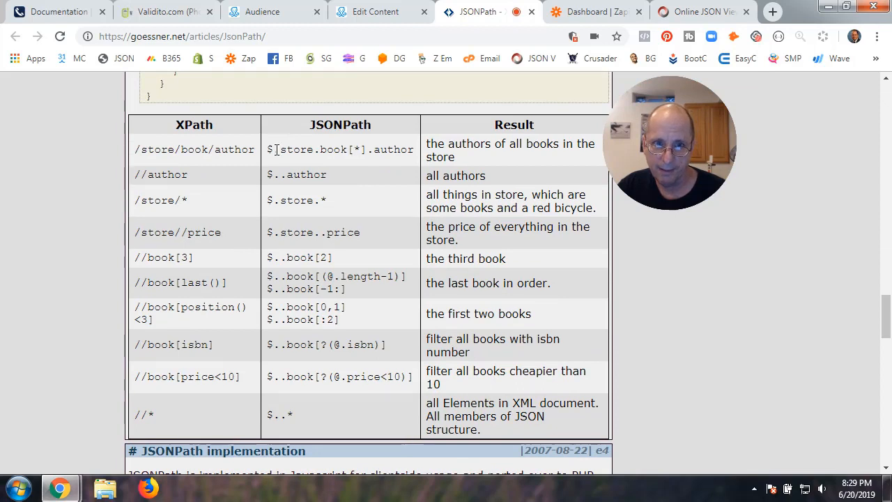
{"action": "left_click_drag", "start_coordinate": [266, 149], "coordinate": [301, 150]}
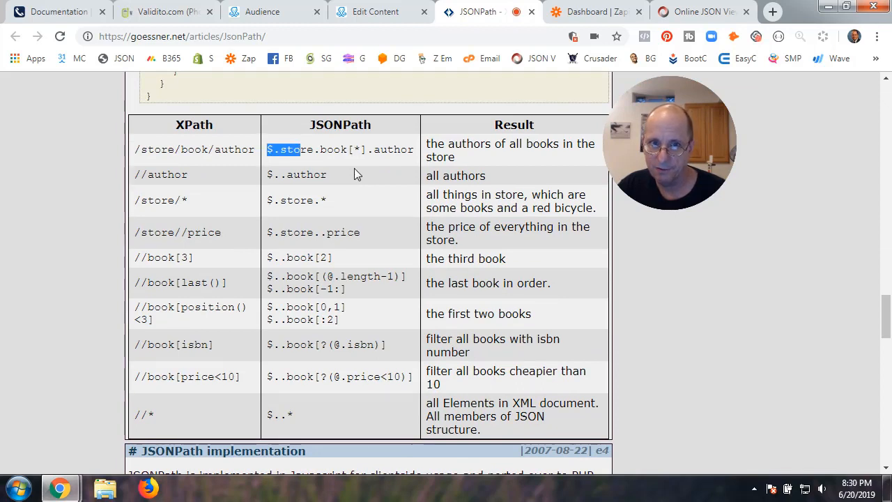
{"action": "left_click", "coordinate": [388, 15]}
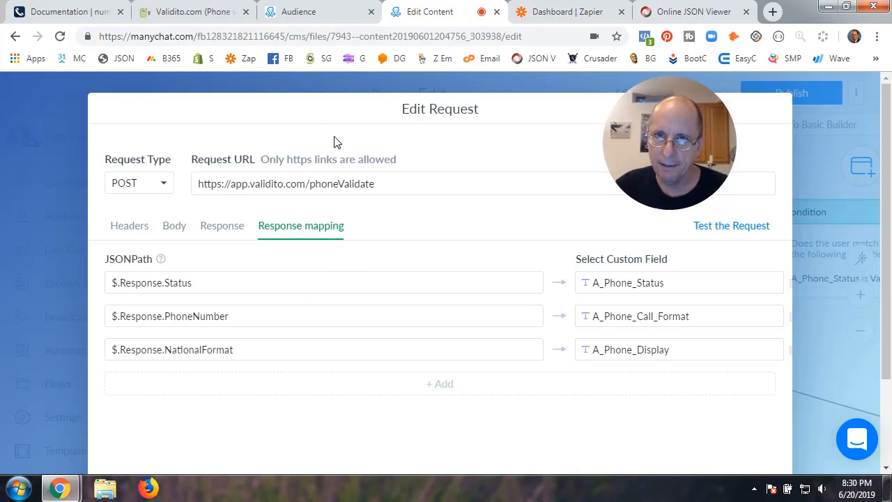
Match the $.Response.Status path to the JSON's Status key and the A_Phone_Status field
{"action": "left_click_drag", "start_coordinate": [119, 282], "coordinate": [197, 289]}
{"action": "left_click", "coordinate": [136, 283]}
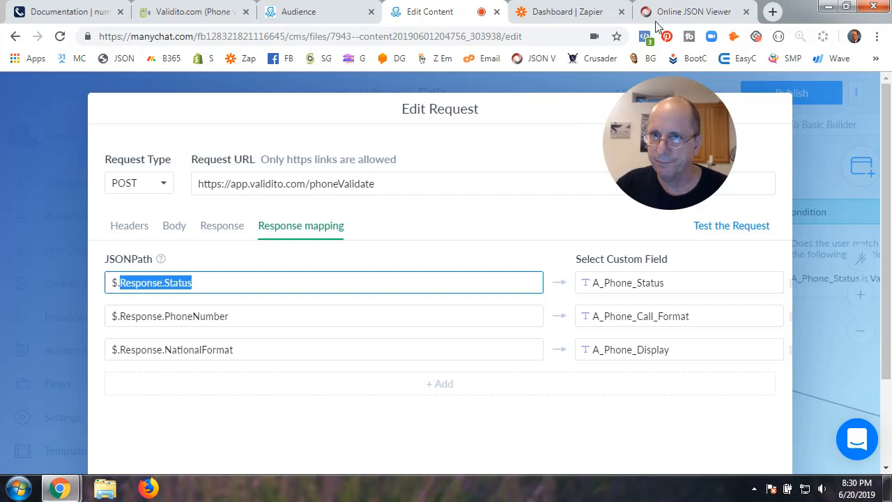
{"action": "left_click", "coordinate": [686, 12]}
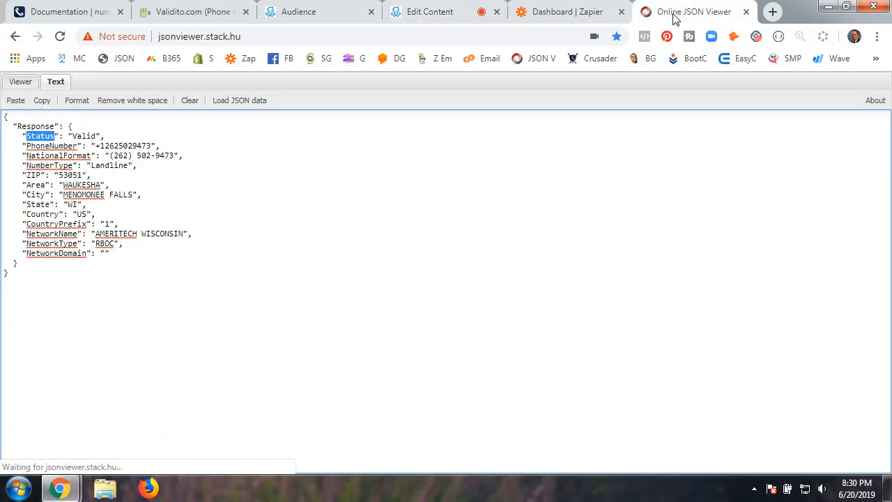
{"action": "left_click", "coordinate": [29, 138]}
{"action": "left_click_drag", "start_coordinate": [27, 136], "coordinate": [63, 126]}
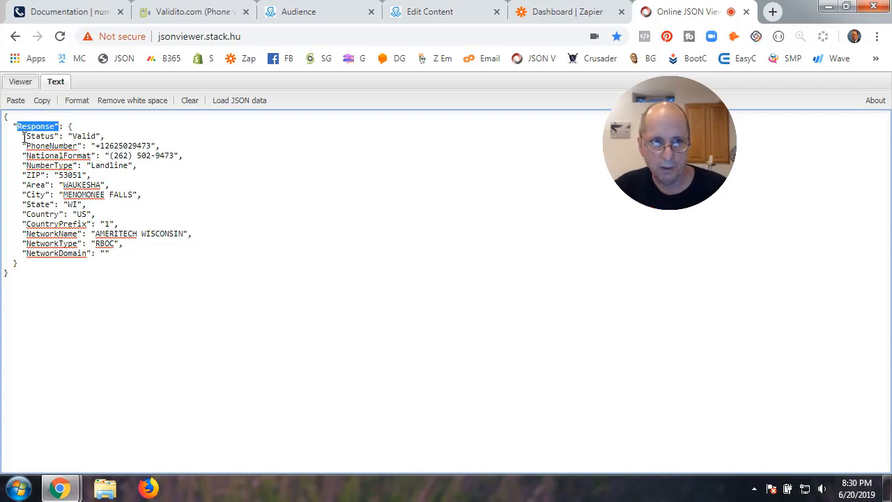
{"action": "left_click_drag", "start_coordinate": [23, 136], "coordinate": [54, 136]}
{"action": "left_click", "coordinate": [428, 15]}
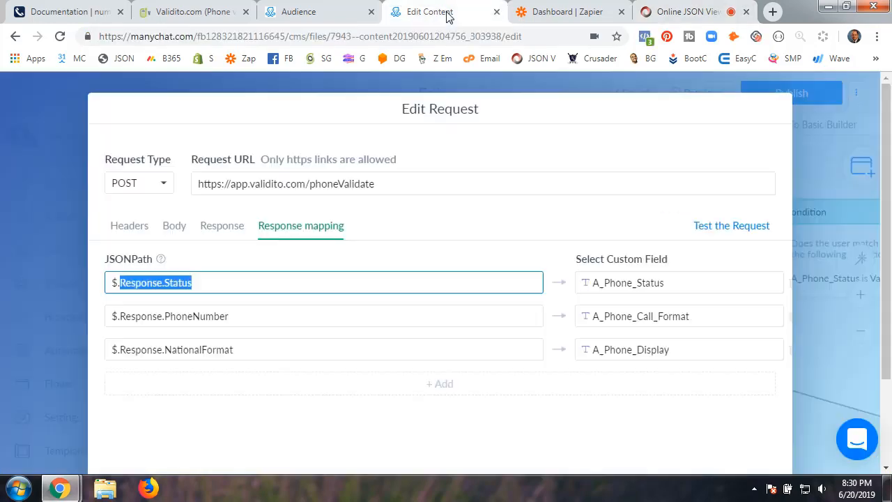
{"action": "left_click", "coordinate": [629, 285]}
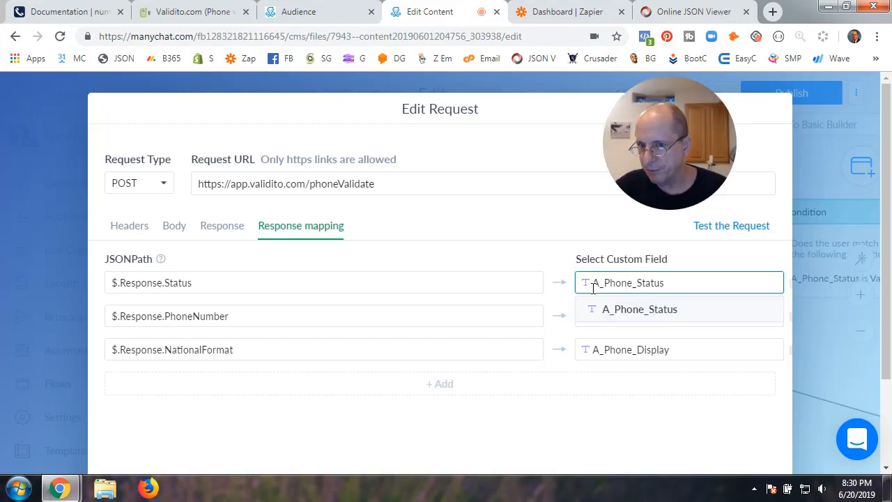
{"action": "left_click_drag", "start_coordinate": [593, 288], "coordinate": [667, 284]}
Map $.Response.PhoneNumber to the A_Phone_Call_Format custom field
{"action": "left_click", "coordinate": [558, 256]}
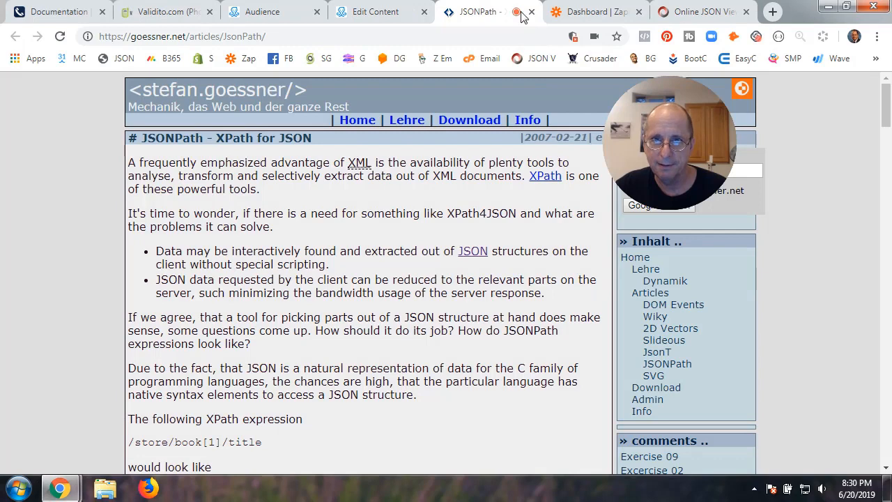
{"action": "left_click", "coordinate": [532, 13]}
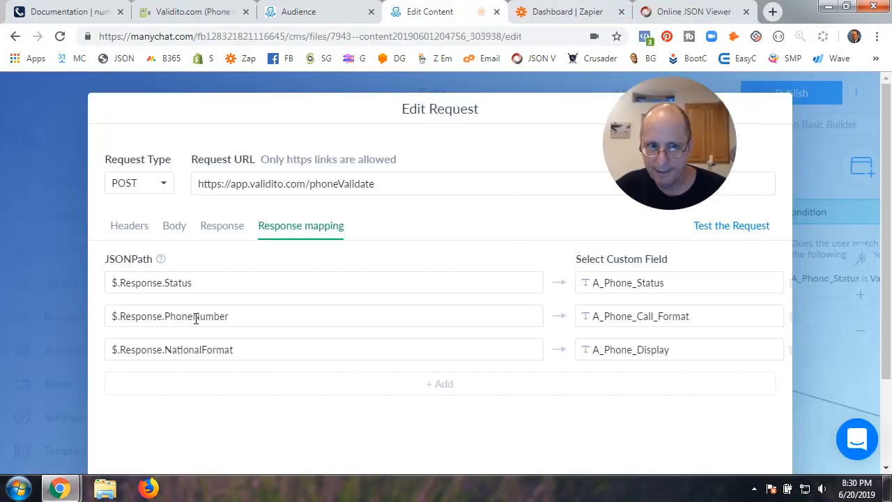
{"action": "left_click", "coordinate": [686, 11]}
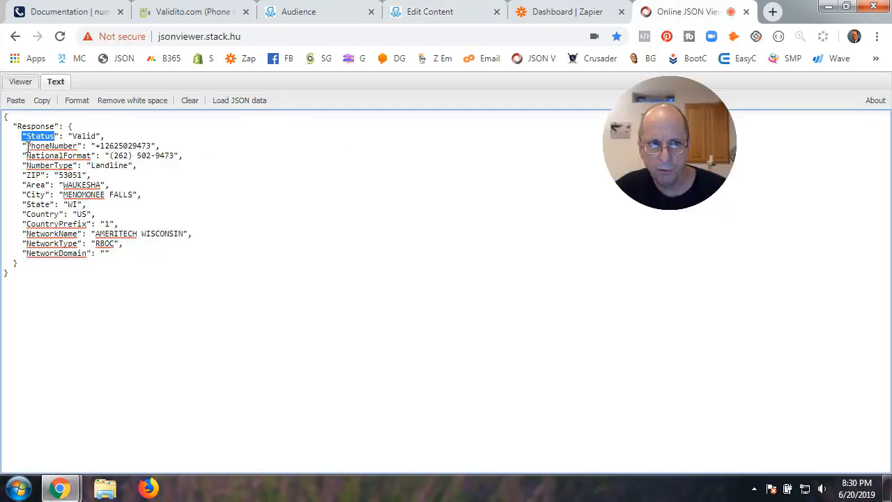
{"action": "left_click_drag", "start_coordinate": [27, 146], "coordinate": [148, 143]}
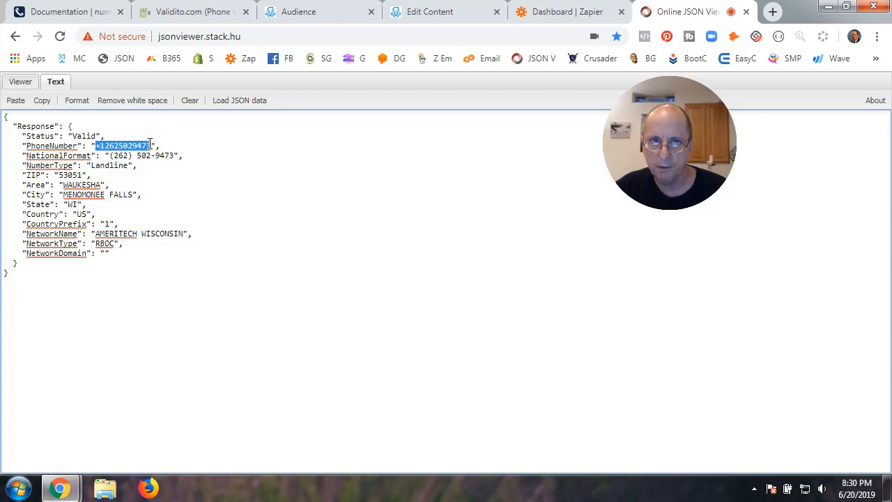
{"action": "left_click", "coordinate": [464, 22]}
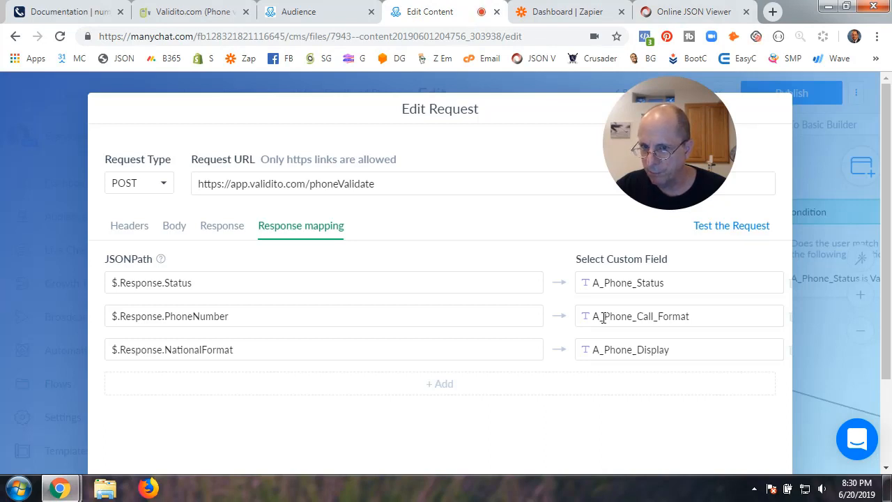
{"action": "left_click_drag", "start_coordinate": [604, 317], "coordinate": [694, 321]}
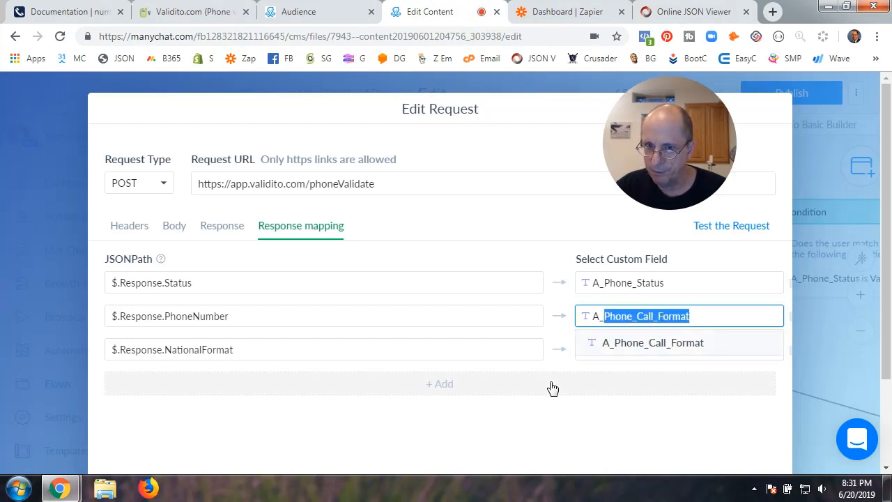
{"action": "left_click", "coordinate": [531, 423]}
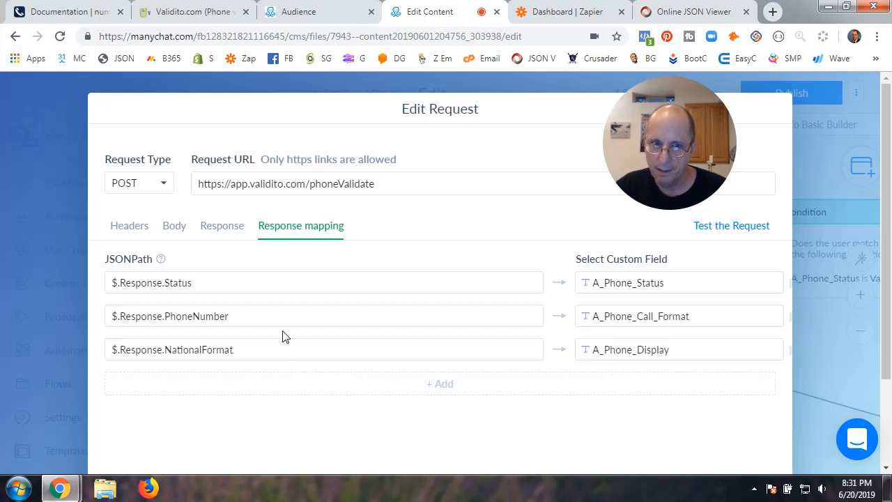
Map $.Response.NationalFormat to the A_Phone_Display custom field
{"action": "left_click", "coordinate": [682, 14]}
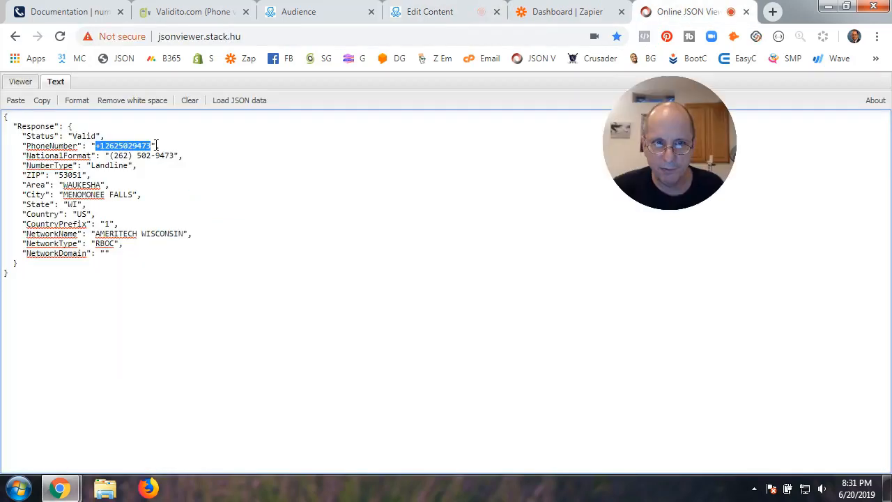
{"action": "left_click_drag", "start_coordinate": [109, 156], "coordinate": [176, 160]}
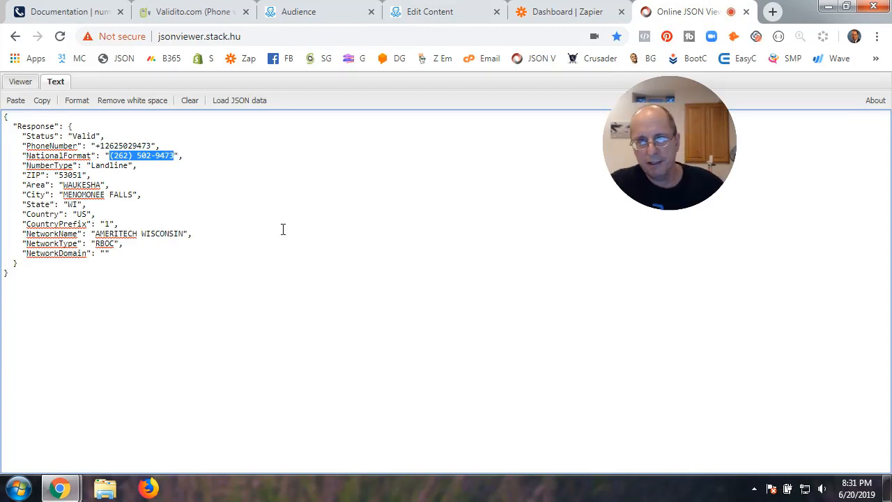
{"action": "left_click", "coordinate": [437, 20]}
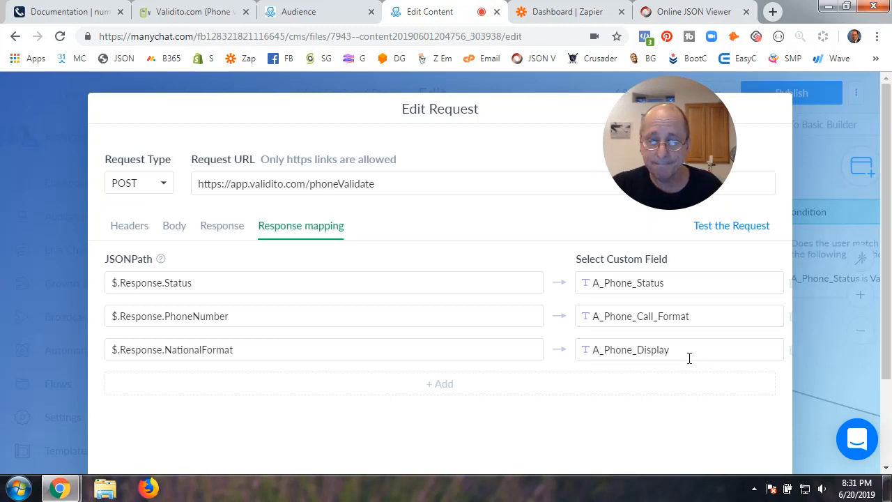
{"action": "scroll", "coordinate": [504, 352], "scroll_direction": "down", "scroll_amount": 2}
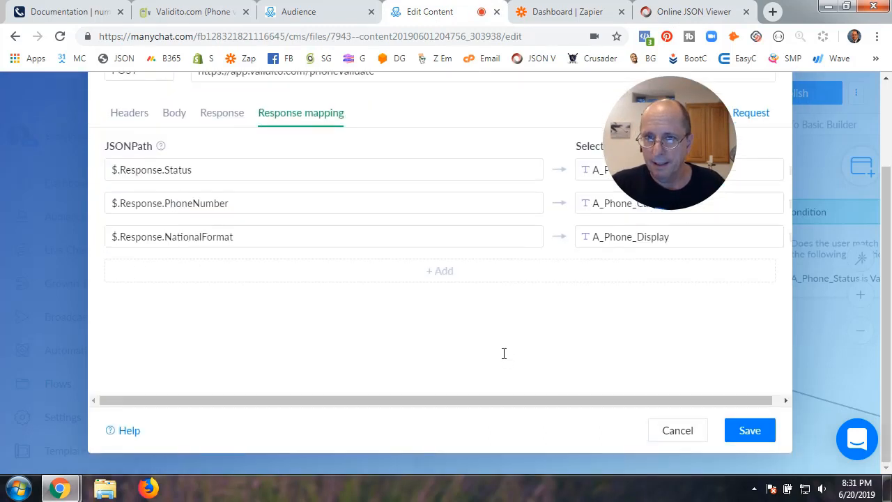
Save the request and pan the flow to the condition and message steps
{"action": "left_click", "coordinate": [728, 430]}
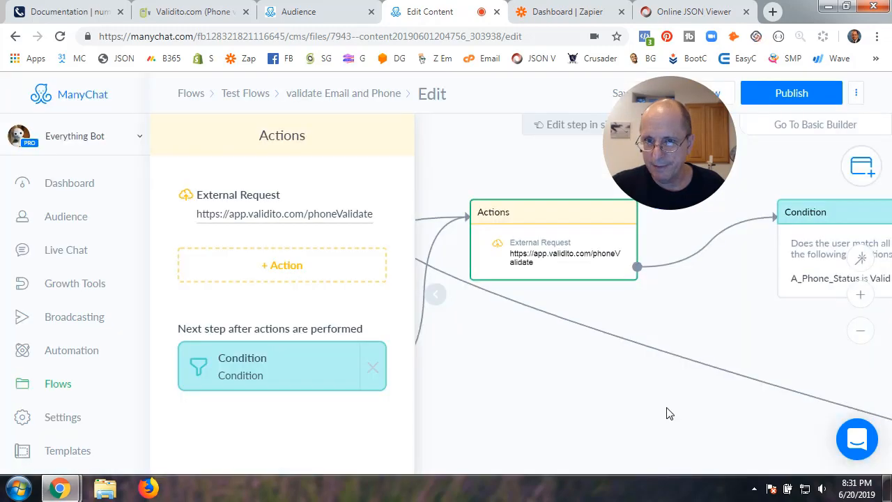
{"action": "scroll", "coordinate": [622, 376], "scroll_direction": "up", "scroll_amount": 2}
{"action": "scroll", "coordinate": [622, 376], "scroll_direction": "down", "scroll_amount": 3}
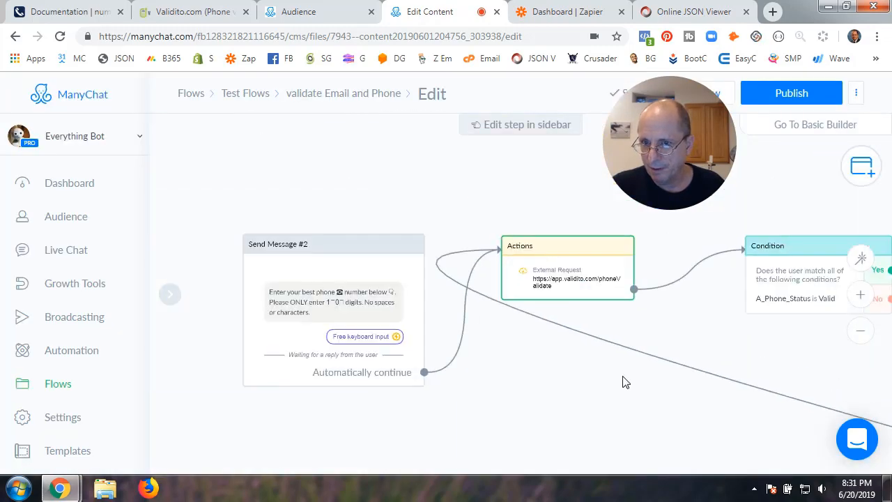
{"action": "left_click_drag", "start_coordinate": [738, 350], "coordinate": [487, 343]}
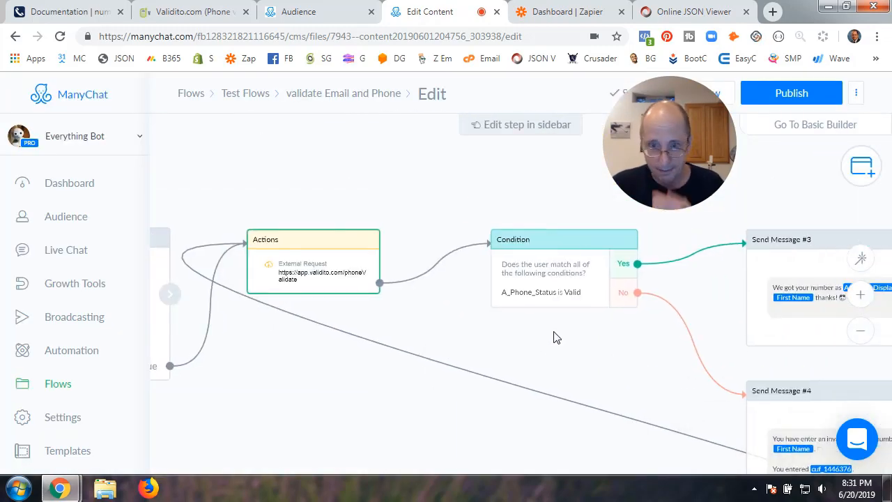
{"action": "scroll", "coordinate": [555, 338], "scroll_direction": "up", "scroll_amount": 1}
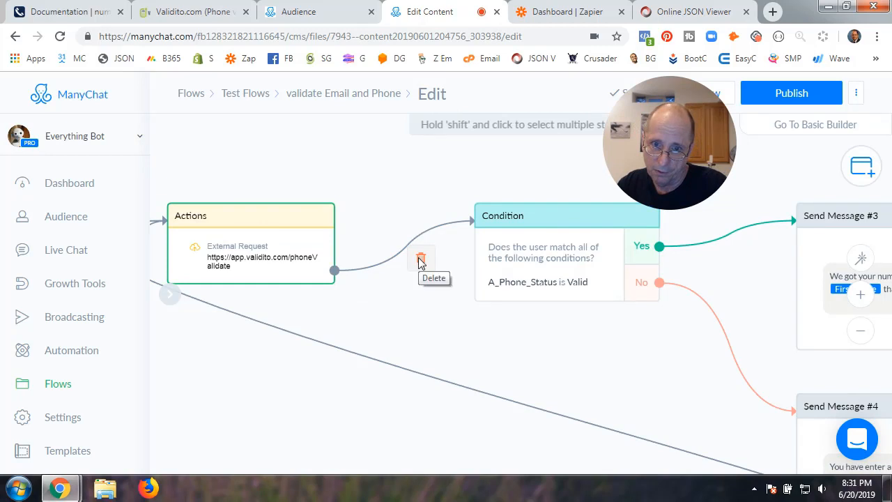
Relink the Actions step to the A_Phone_Status is Valid condition and open its settings
{"action": "left_click", "coordinate": [421, 262]}
{"action": "left_click", "coordinate": [391, 226]}
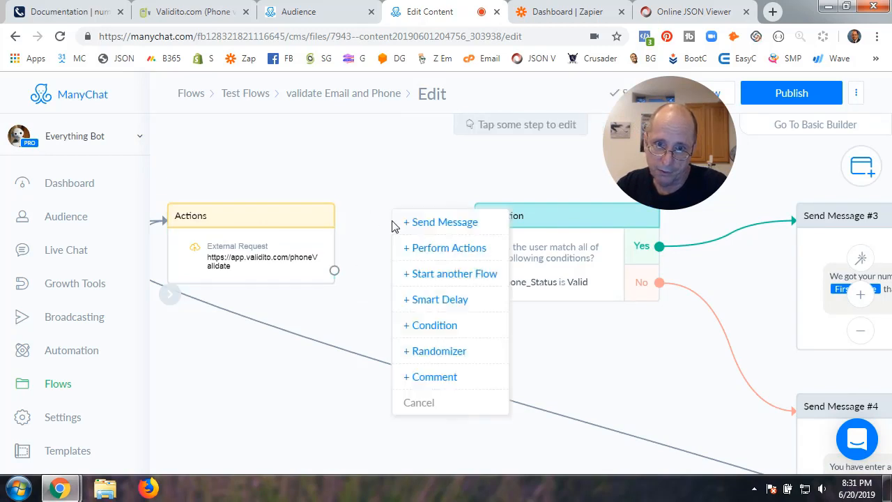
{"action": "left_click", "coordinate": [424, 250]}
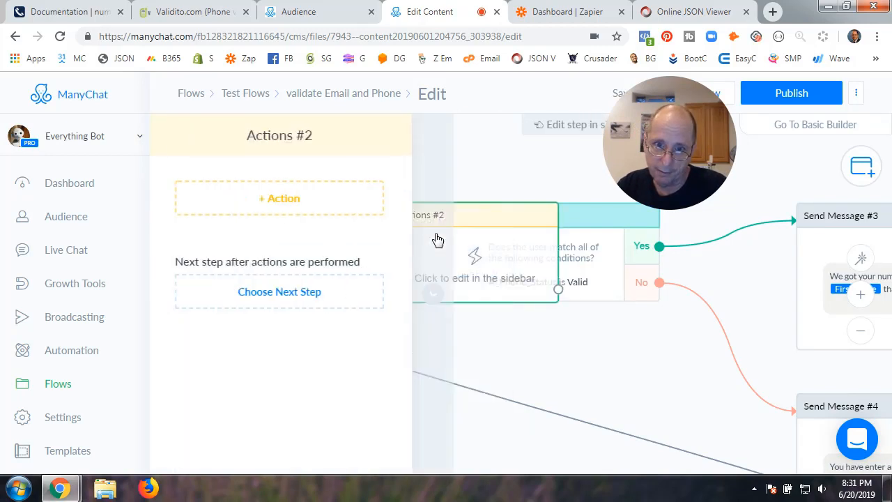
{"action": "left_click", "coordinate": [437, 299]}
{"action": "left_click", "coordinate": [432, 192]}
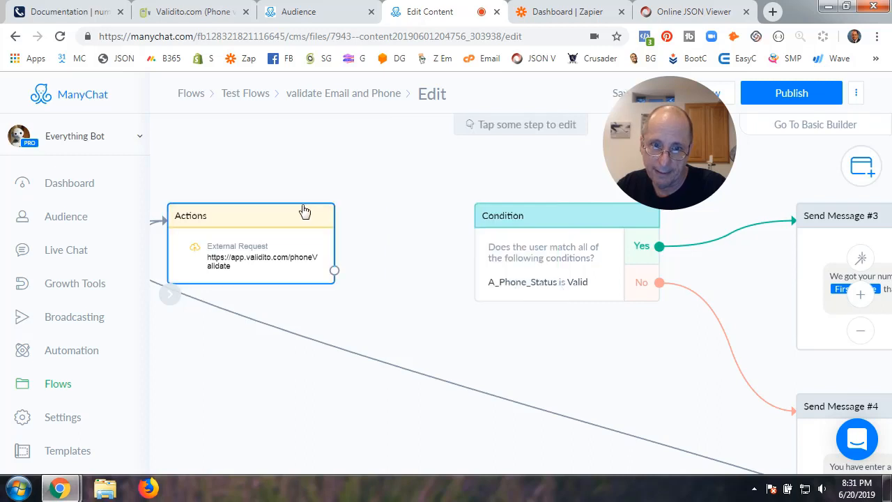
{"action": "left_click", "coordinate": [403, 232]}
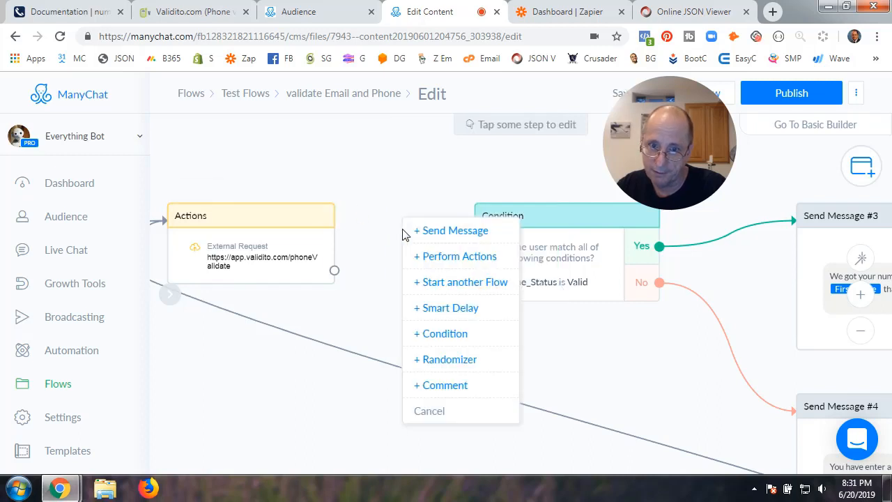
{"action": "left_click", "coordinate": [442, 333]}
{"action": "left_click", "coordinate": [437, 295]}
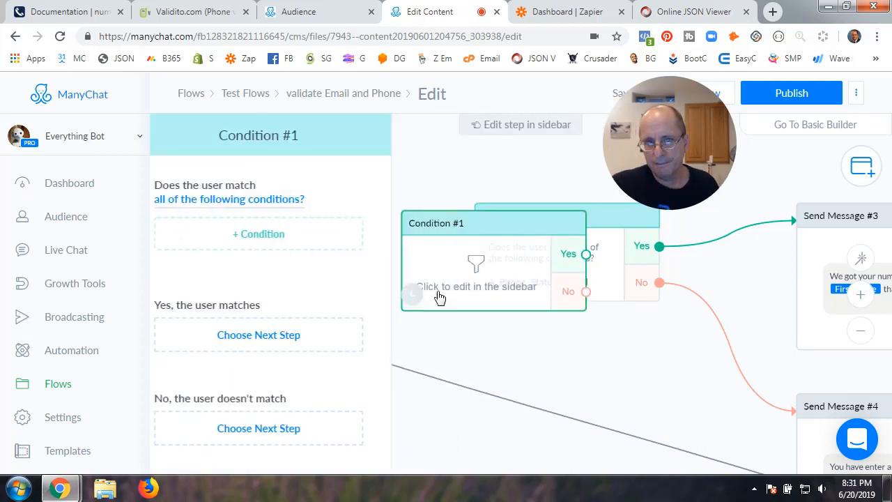
{"action": "left_click", "coordinate": [447, 199]}
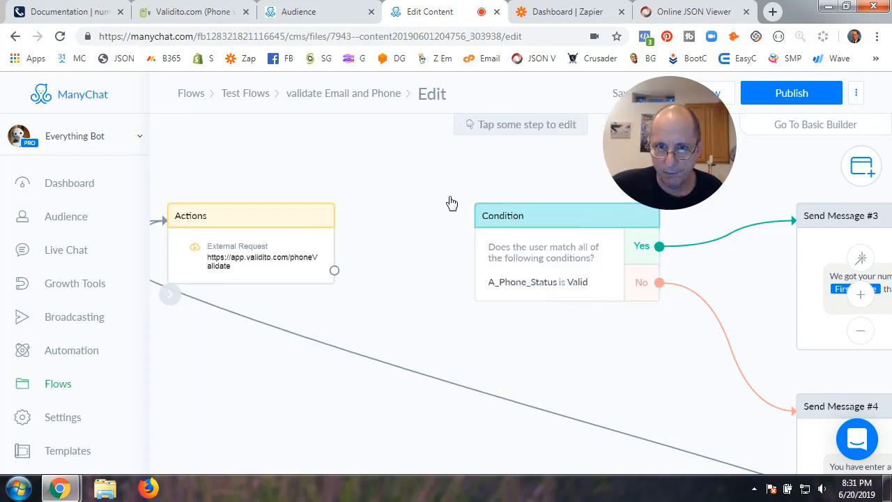
{"action": "left_click_drag", "start_coordinate": [335, 270], "coordinate": [497, 221]}
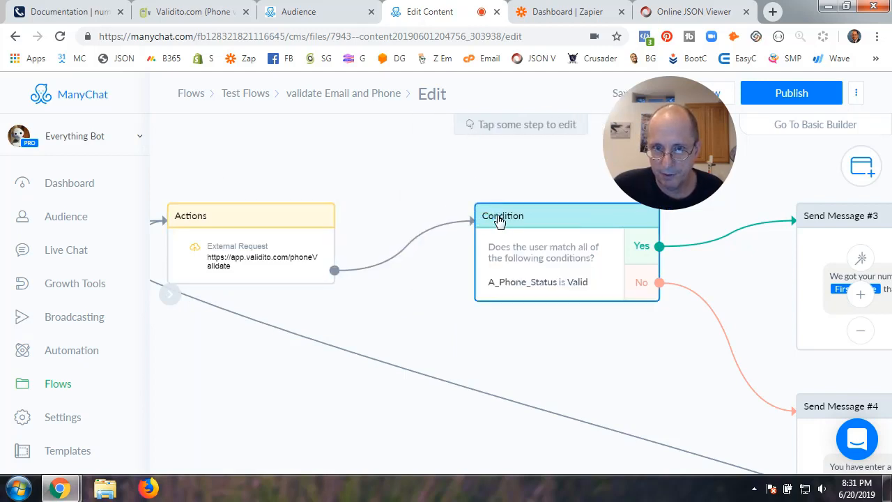
{"action": "left_click", "coordinate": [551, 240]}
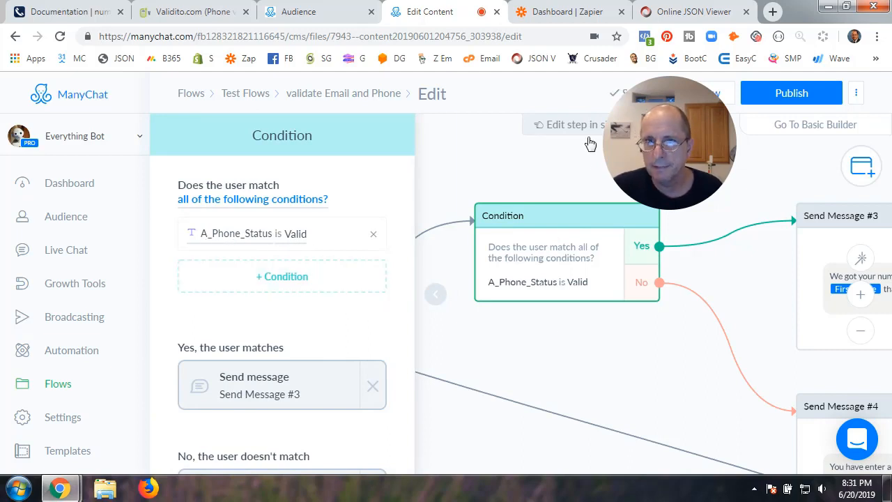
Confirm the Status value Valid in the JSON, then open Validito's API documentation
{"action": "left_click", "coordinate": [686, 12]}
{"action": "left_click_drag", "start_coordinate": [70, 136], "coordinate": [96, 136]}
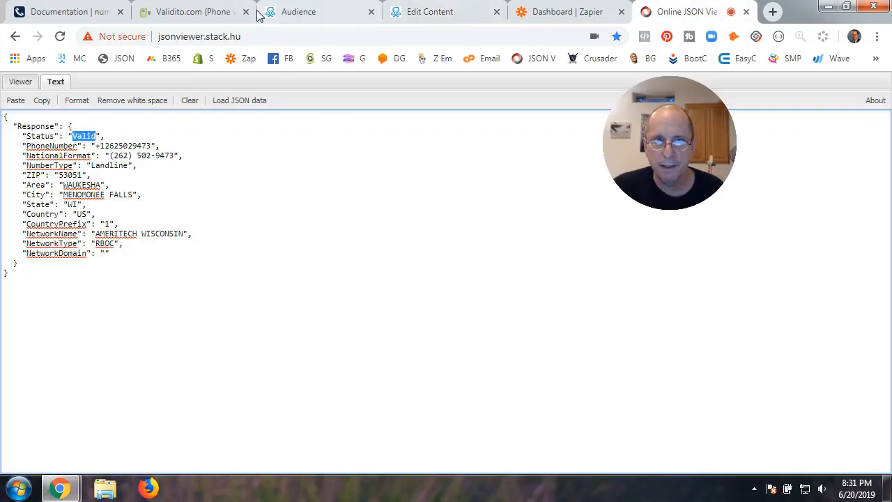
{"action": "left_click", "coordinate": [199, 12]}
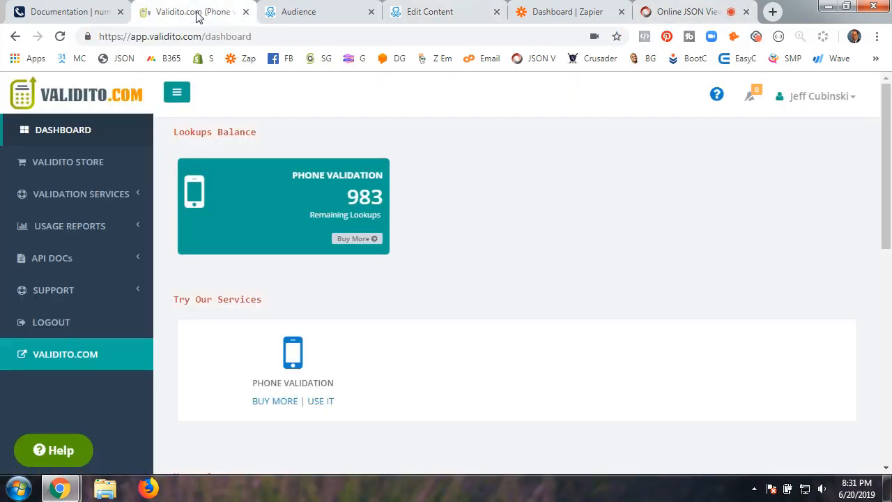
{"action": "left_click", "coordinate": [76, 263]}
Open Validito's Phone Validation docs and scroll to the Sample Output JSON's Failed examples
{"action": "left_click", "coordinate": [78, 286]}
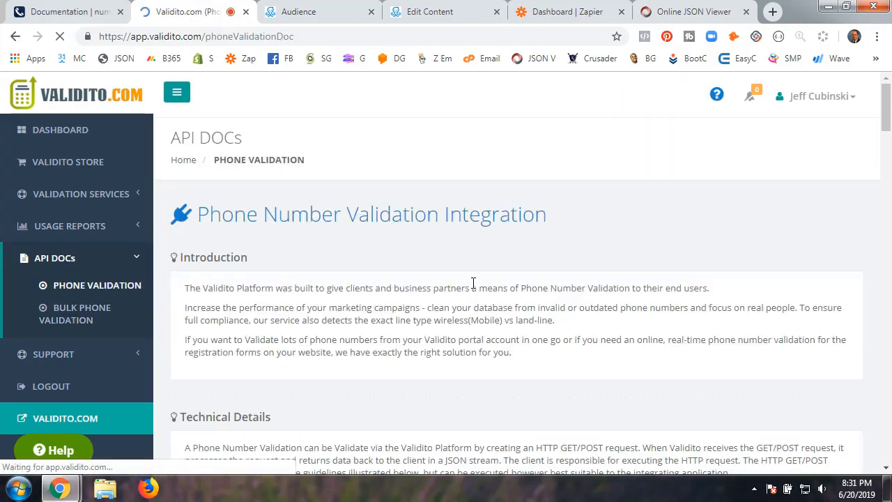
{"action": "scroll", "coordinate": [348, 299], "scroll_direction": "down", "scroll_amount": 7}
{"action": "scroll", "coordinate": [348, 298], "scroll_direction": "down", "scroll_amount": 3}
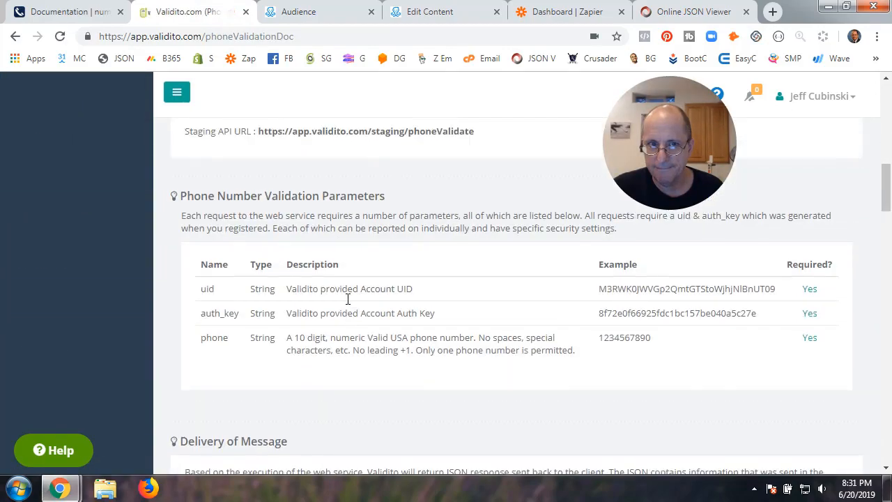
{"action": "scroll", "coordinate": [347, 298], "scroll_direction": "up", "scroll_amount": 5}
{"action": "scroll", "coordinate": [348, 298], "scroll_direction": "down", "scroll_amount": 7}
{"action": "scroll", "coordinate": [348, 298], "scroll_direction": "down", "scroll_amount": 4}
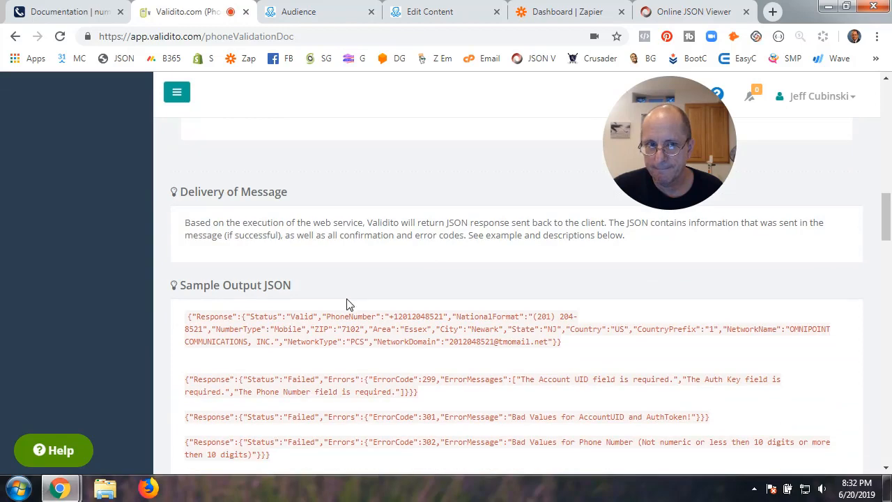
{"action": "scroll", "coordinate": [347, 298], "scroll_direction": "up", "scroll_amount": 2}
{"action": "scroll", "coordinate": [347, 298], "scroll_direction": "down", "scroll_amount": 2}
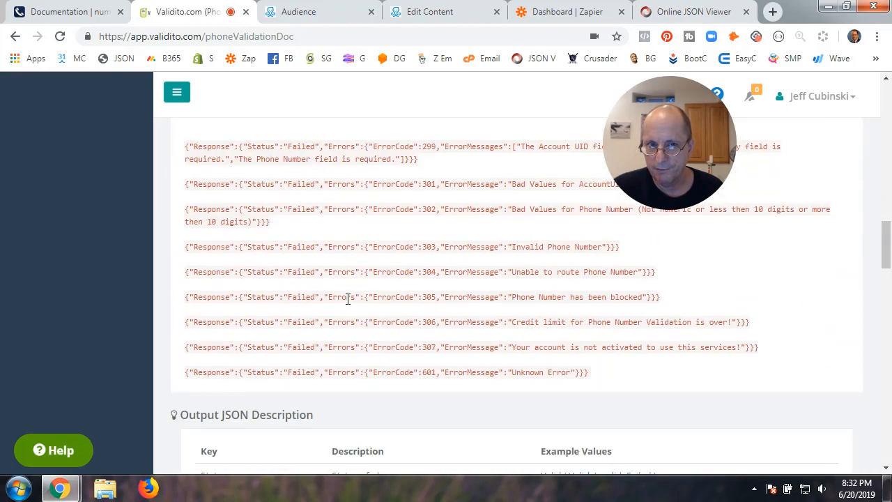
{"action": "double_click", "coordinate": [294, 211]}
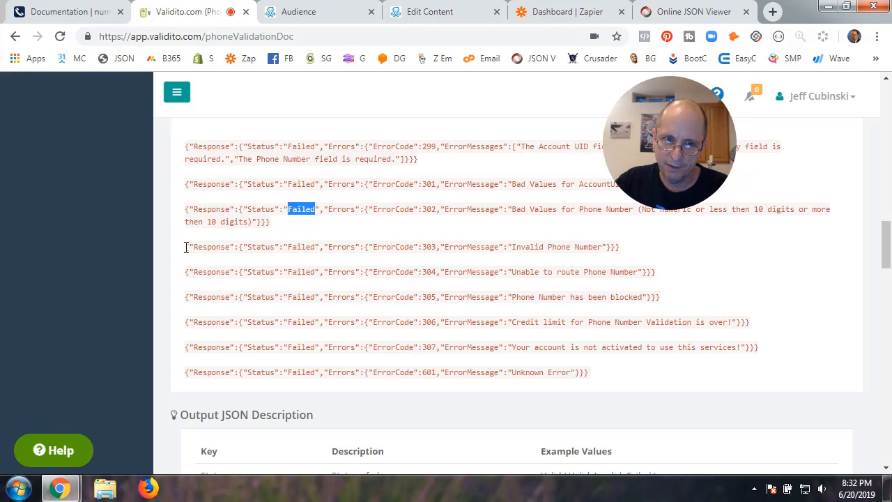
Examine the ErrorCode 303 line and the 299 example's Errors and ErrorMessages object
{"action": "left_click_drag", "start_coordinate": [186, 247], "coordinate": [346, 258]}
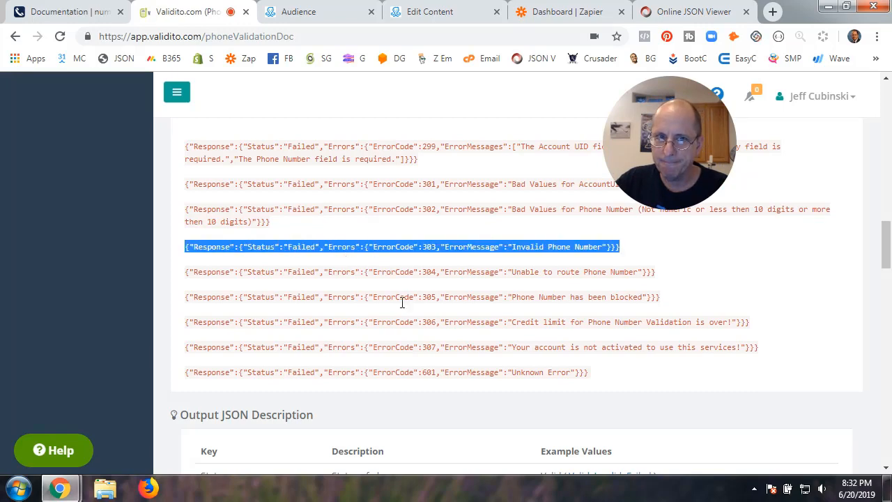
{"action": "scroll", "coordinate": [402, 303], "scroll_direction": "up", "scroll_amount": 2}
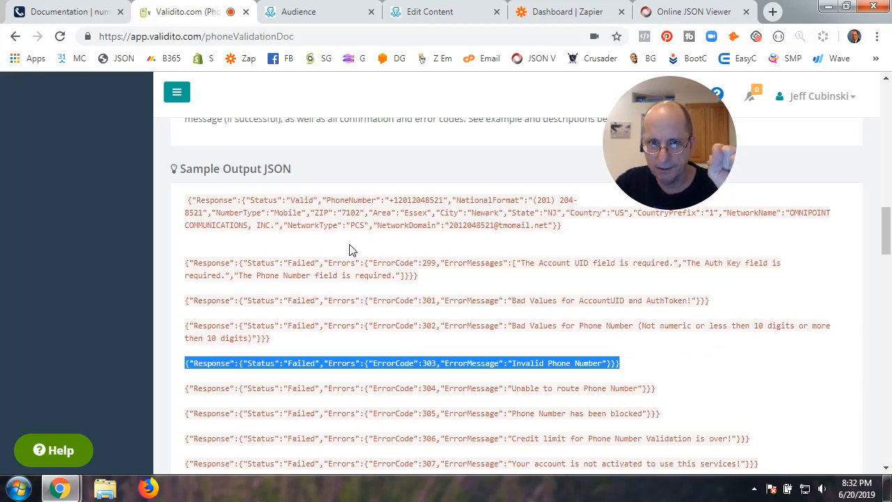
{"action": "left_click", "coordinate": [366, 209]}
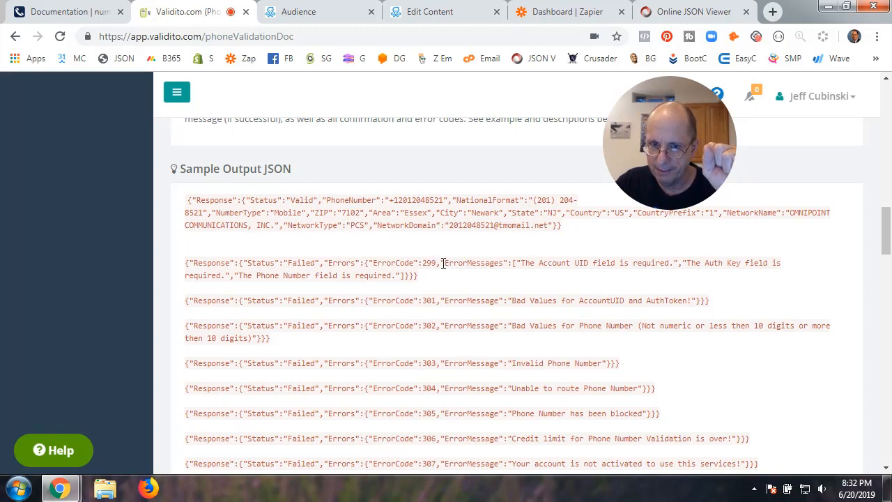
{"action": "left_click_drag", "start_coordinate": [444, 264], "coordinate": [519, 282]}
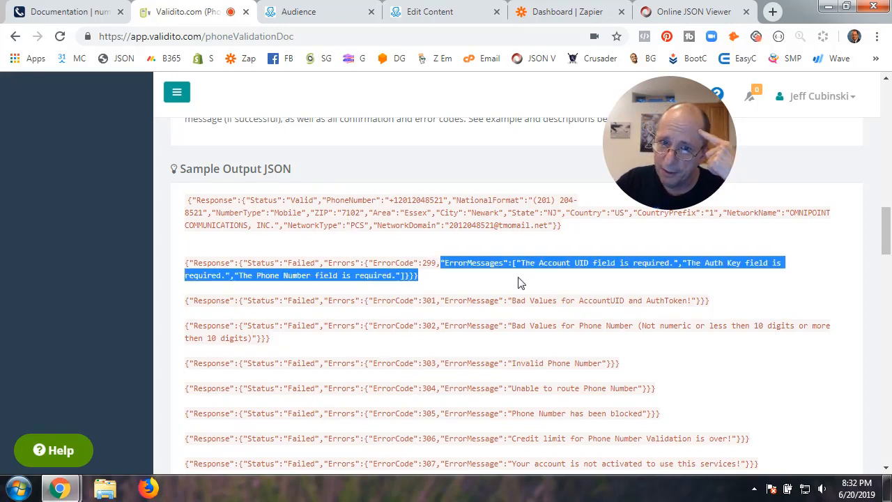
{"action": "left_click", "coordinate": [484, 281]}
{"action": "left_click_drag", "start_coordinate": [328, 263], "coordinate": [662, 278]}
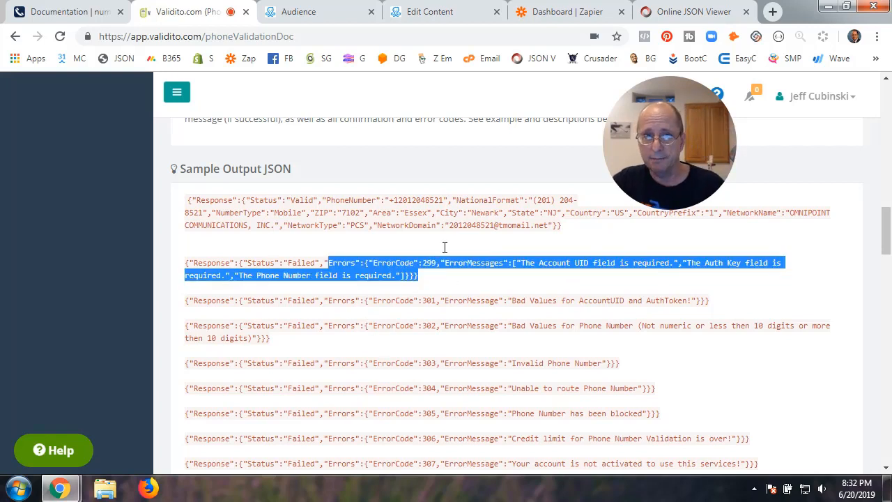
Back in ManyChat, inspect the valid-number confirmation step, Send Message #3
{"action": "left_click", "coordinate": [447, 15]}
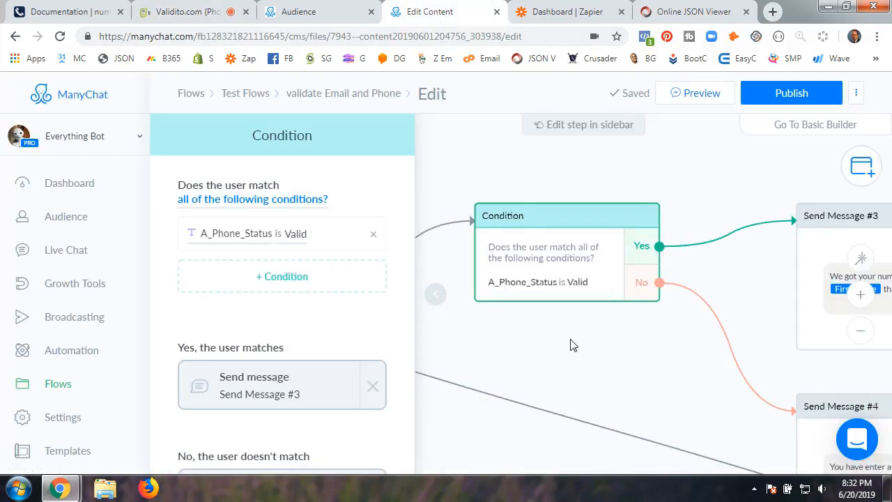
{"action": "left_click", "coordinate": [434, 294]}
{"action": "left_click_drag", "start_coordinate": [389, 348], "coordinate": [212, 331]}
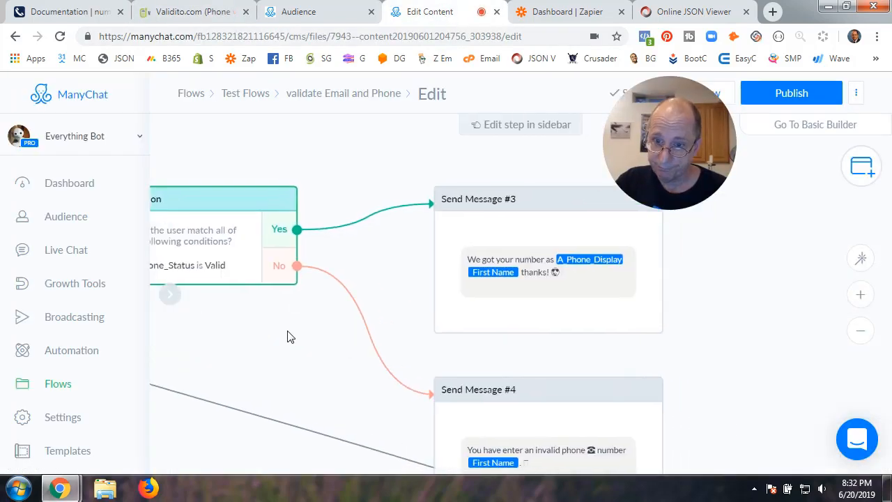
{"action": "left_click", "coordinate": [478, 269]}
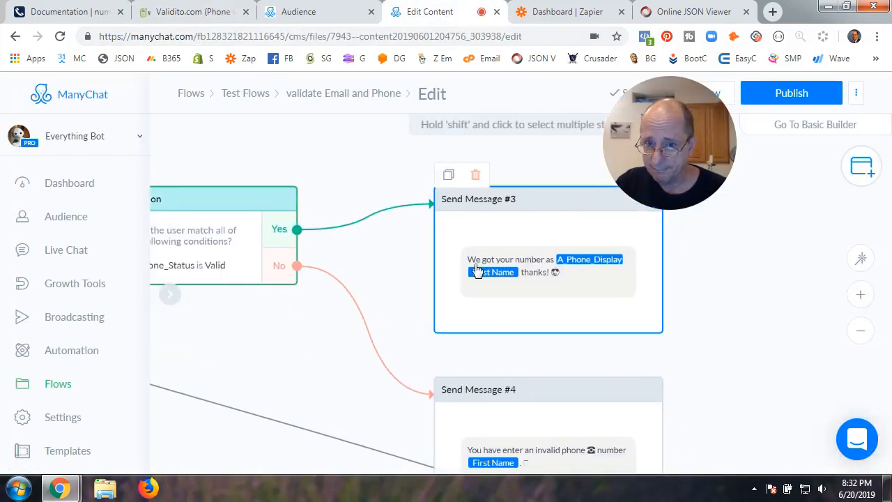
{"action": "scroll", "coordinate": [582, 292], "scroll_direction": "up", "scroll_amount": 2}
{"action": "left_click", "coordinate": [535, 290]}
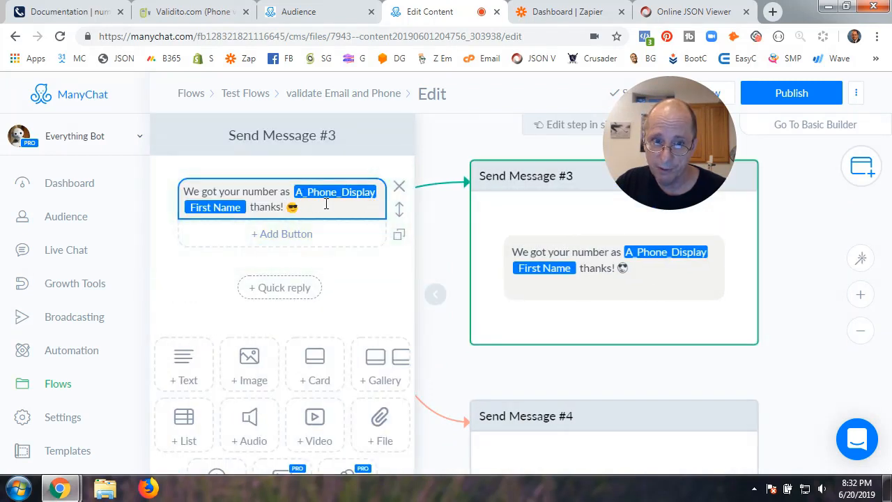
{"action": "left_click", "coordinate": [442, 300]}
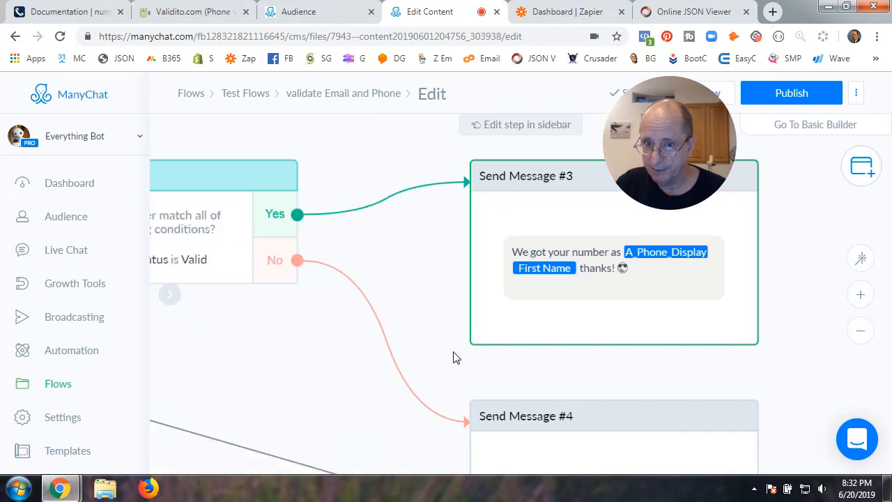
Bring the invalid-number step, Send Message #4, into view and open it for editing
{"action": "left_click_drag", "start_coordinate": [432, 303], "coordinate": [426, 199]}
{"action": "left_click_drag", "start_coordinate": [408, 332], "coordinate": [362, 221]}
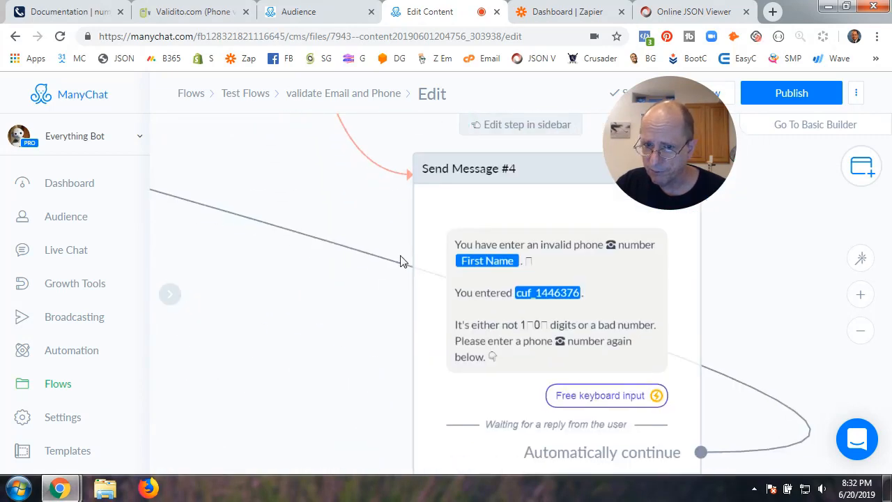
{"action": "left_click", "coordinate": [600, 277]}
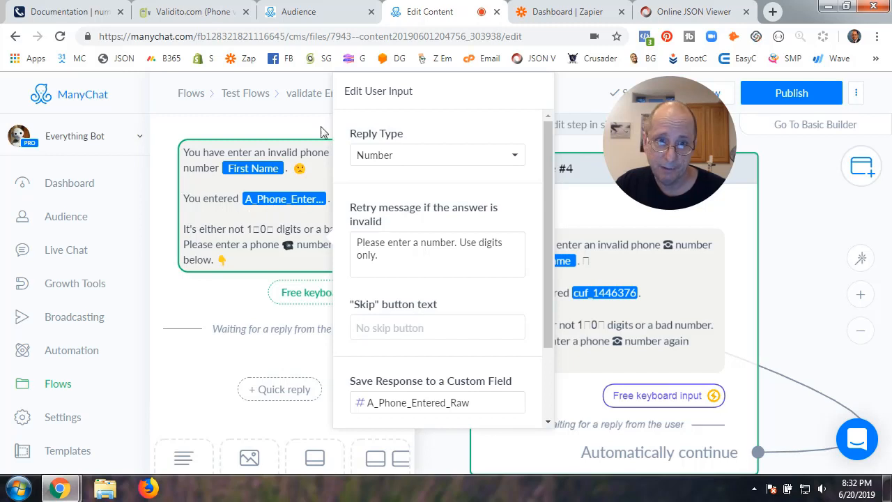
{"action": "left_click", "coordinate": [805, 319]}
{"action": "scroll", "coordinate": [347, 308], "scroll_direction": "down", "scroll_amount": 5}
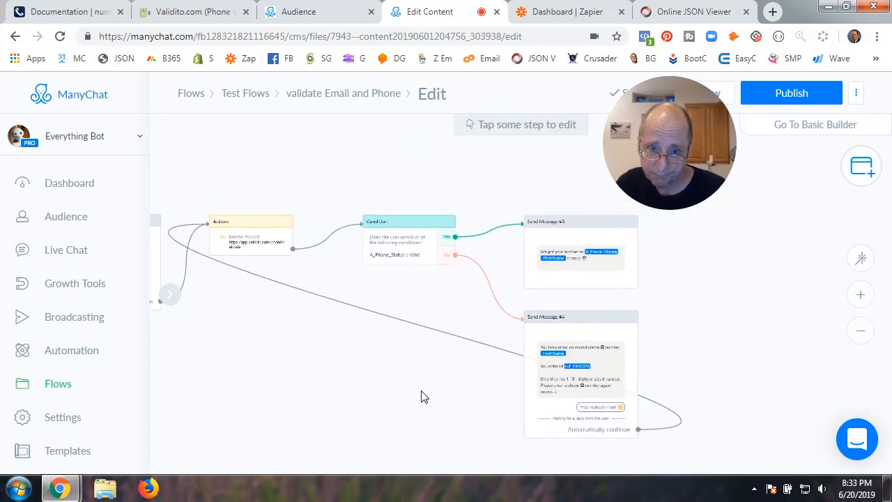
{"action": "left_click", "coordinate": [402, 241]}
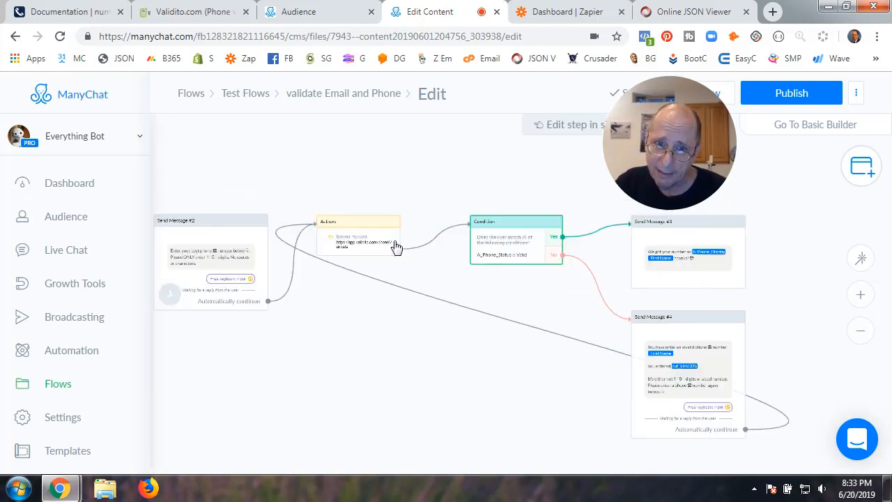
{"action": "left_click", "coordinate": [645, 265]}
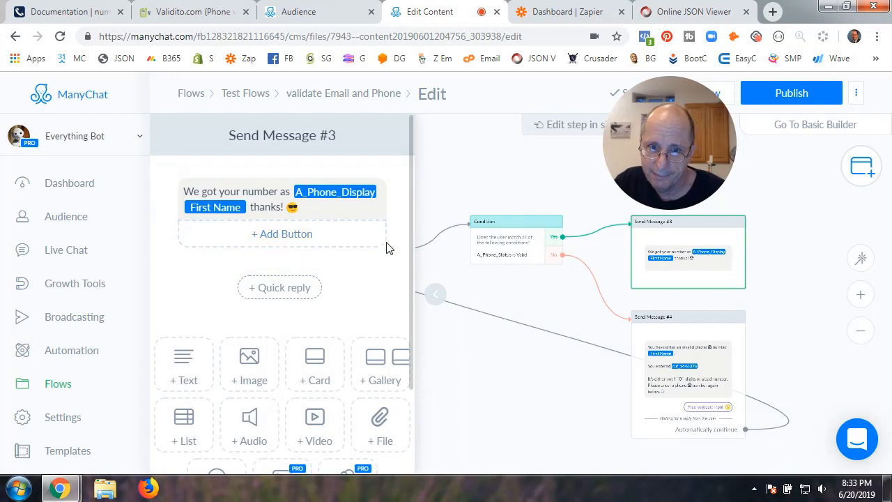
{"action": "left_click", "coordinate": [436, 296]}
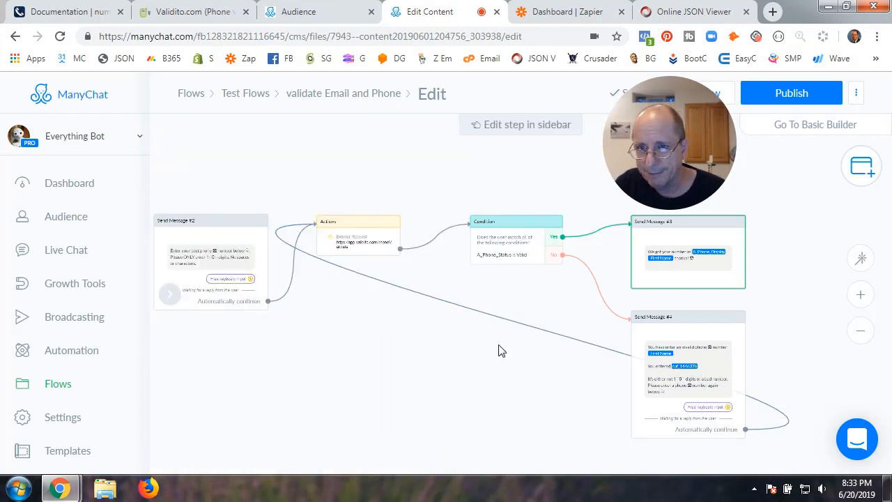
{"action": "left_click", "coordinate": [576, 247]}
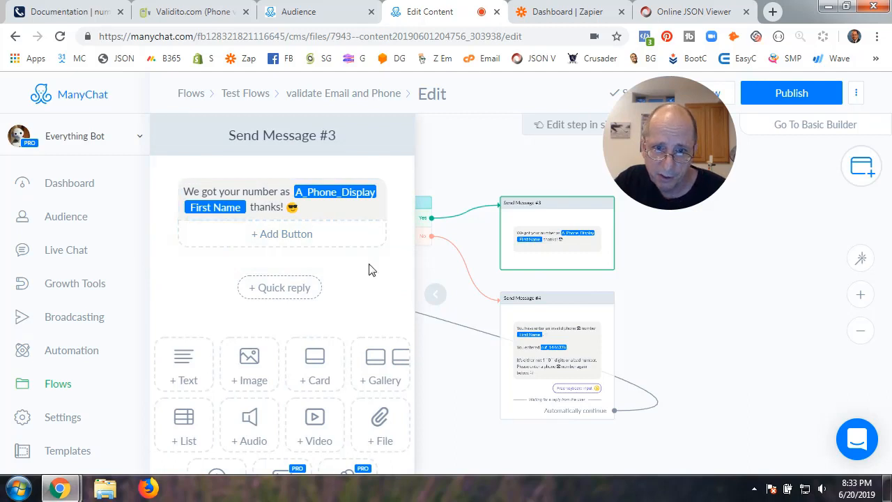
{"action": "left_click", "coordinate": [435, 298]}
{"action": "left_click", "coordinate": [589, 347]}
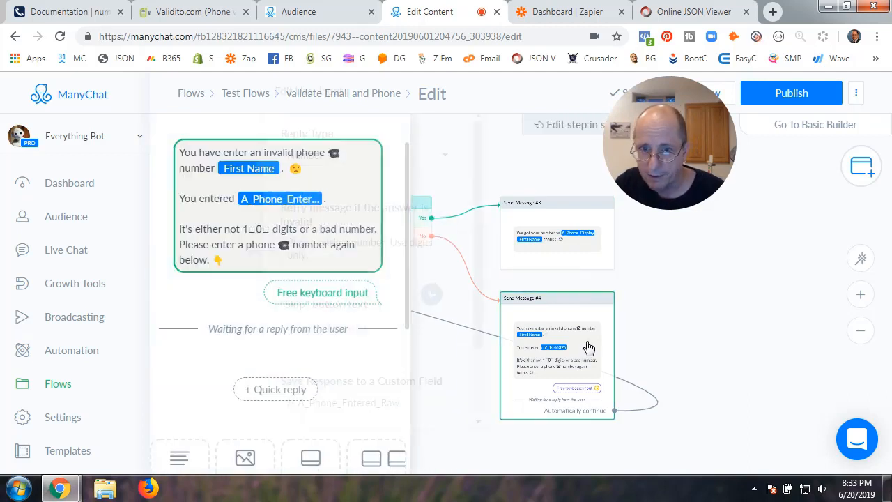
Inspect the invalid-number text and the custom field behind its entered-phone tag
{"action": "left_click", "coordinate": [328, 292]}
{"action": "left_click", "coordinate": [317, 217]}
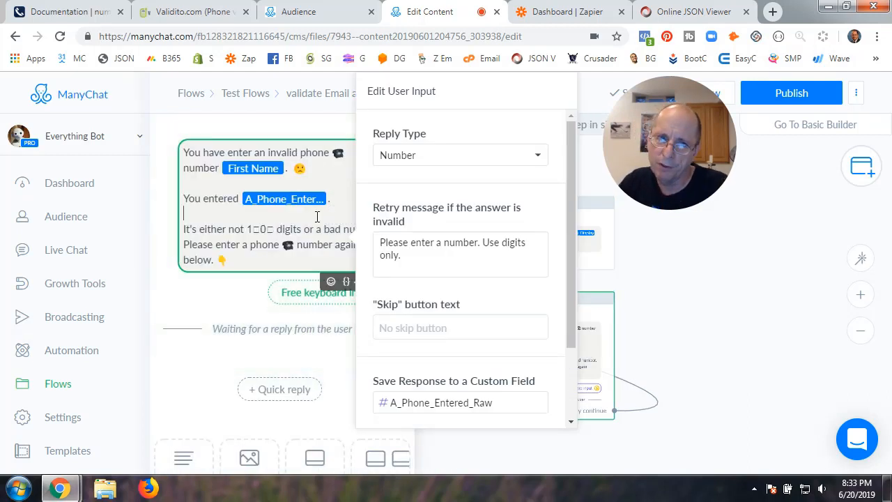
{"action": "left_click", "coordinate": [244, 299]}
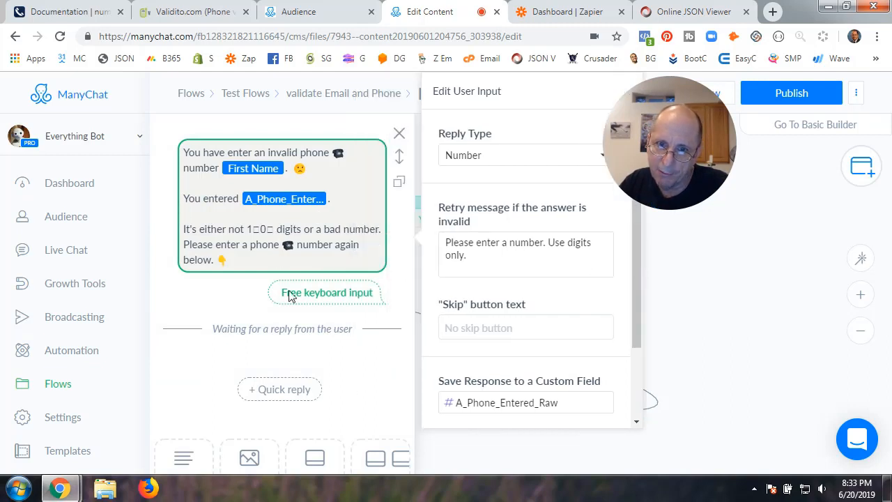
{"action": "scroll", "coordinate": [264, 357], "scroll_direction": "down", "scroll_amount": 3}
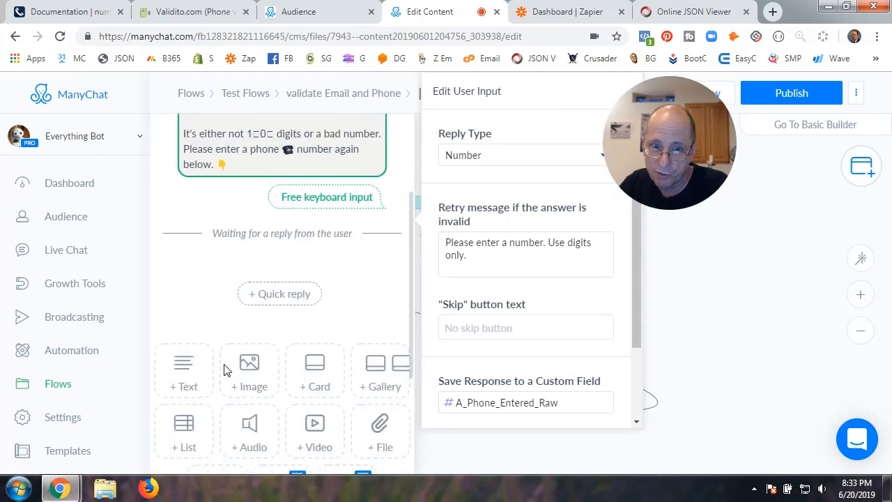
{"action": "scroll", "coordinate": [300, 401], "scroll_direction": "up", "scroll_amount": 4}
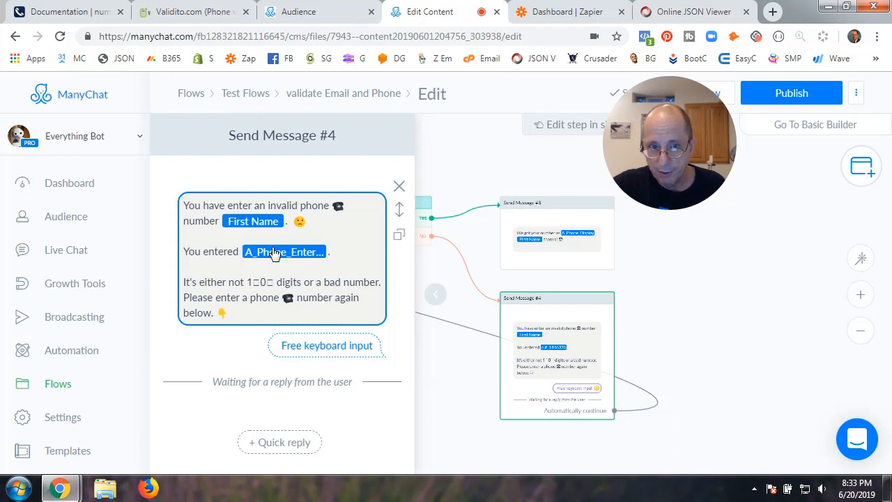
{"action": "left_click", "coordinate": [301, 262]}
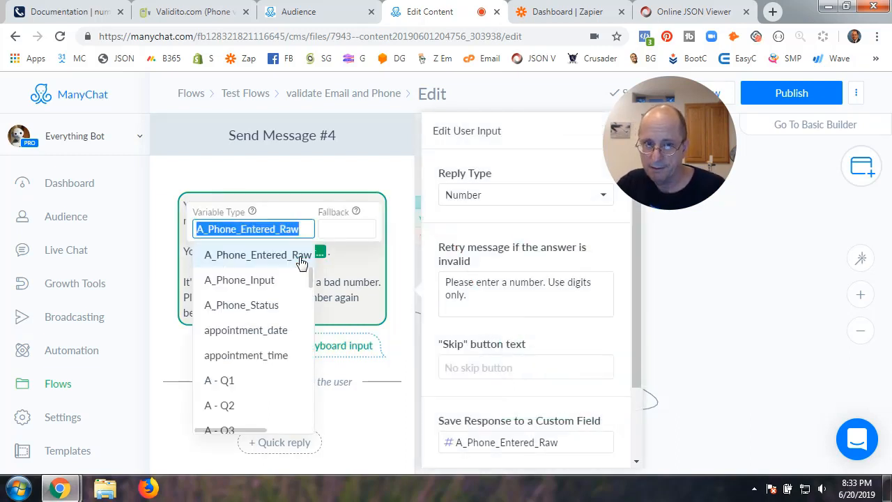
{"action": "left_click", "coordinate": [647, 322]}
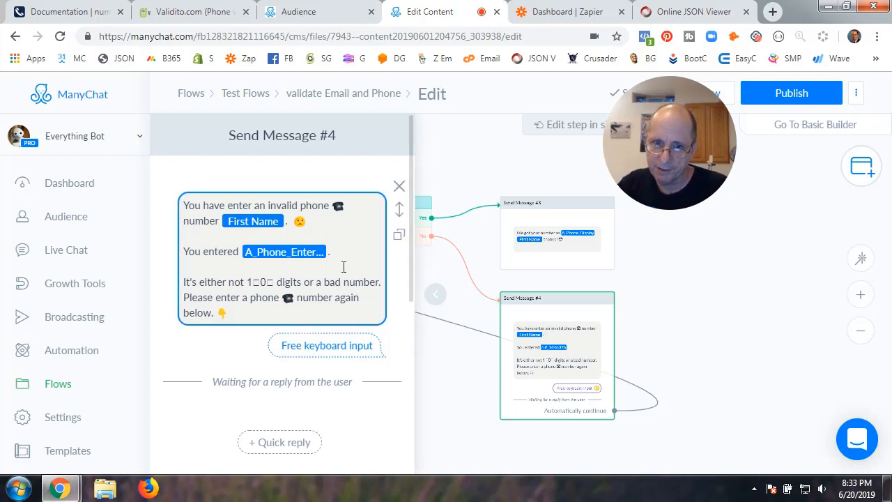
Keep reply type Number saving to A_Phone_Entered_Raw, then close the editors
{"action": "left_click", "coordinate": [343, 267]}
{"action": "scroll", "coordinate": [518, 386], "scroll_direction": "down", "scroll_amount": 3}
{"action": "scroll", "coordinate": [517, 385], "scroll_direction": "up", "scroll_amount": 3}
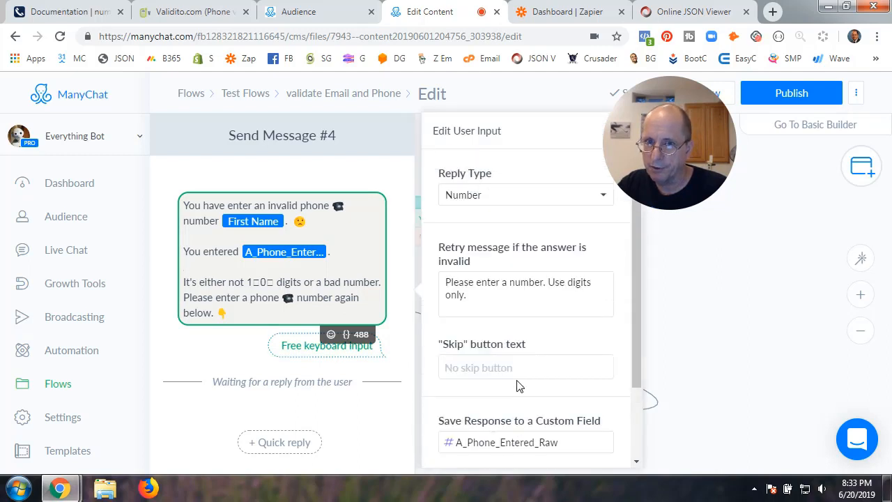
{"action": "left_click", "coordinate": [463, 199]}
{"action": "left_click", "coordinate": [476, 200]}
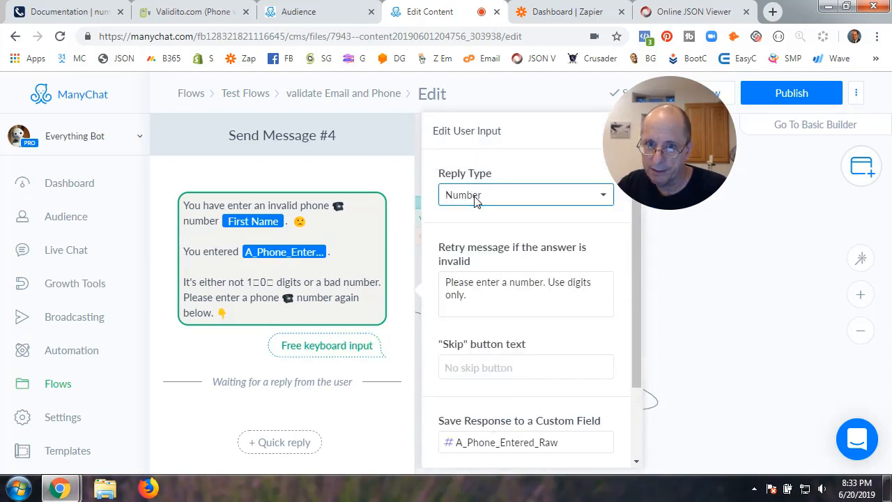
{"action": "scroll", "coordinate": [466, 393], "scroll_direction": "down", "scroll_amount": 3}
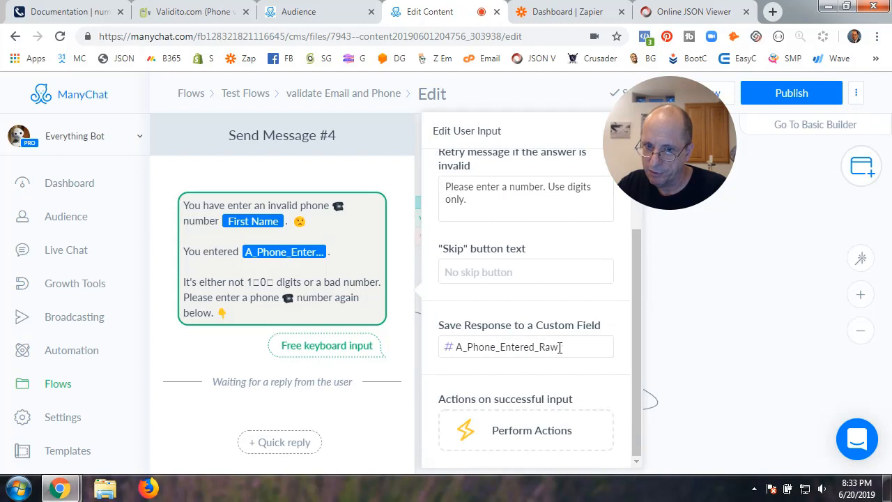
{"action": "left_click_drag", "start_coordinate": [559, 346], "coordinate": [446, 352]}
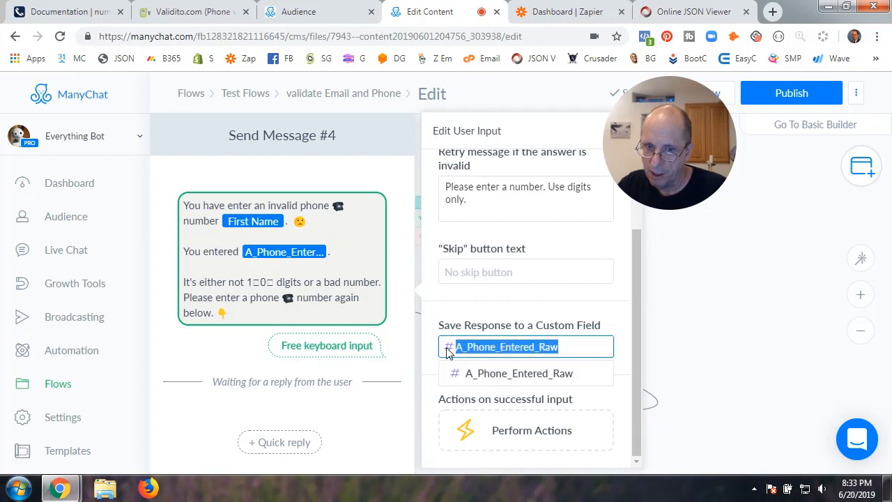
{"action": "left_click", "coordinate": [466, 319]}
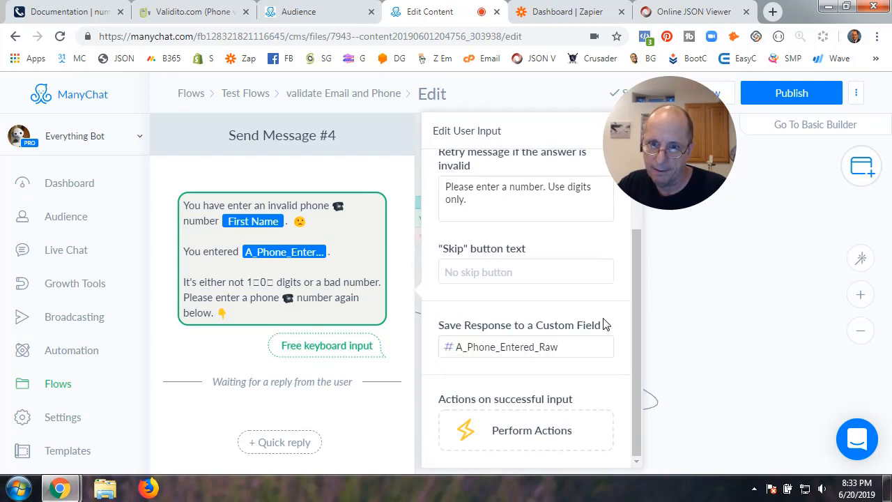
{"action": "left_click", "coordinate": [695, 328]}
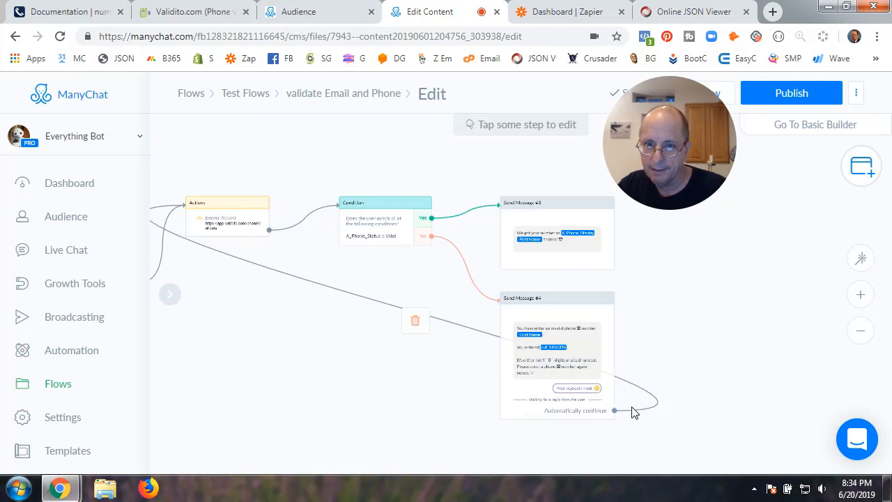
Recheck Send Message #4 and the external-request Actions step, panning across the flow canvas
{"action": "left_click", "coordinate": [537, 391]}
{"action": "scroll", "coordinate": [255, 378], "scroll_direction": "down", "scroll_amount": 5}
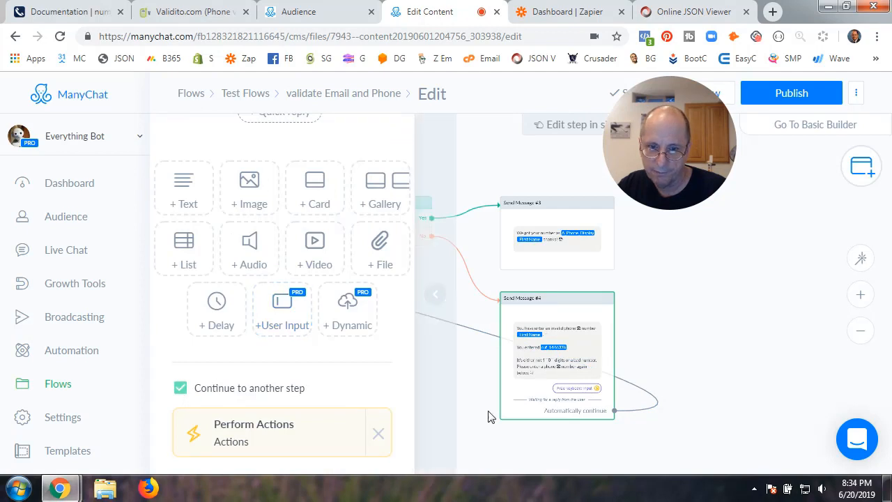
{"action": "left_click", "coordinate": [459, 417]}
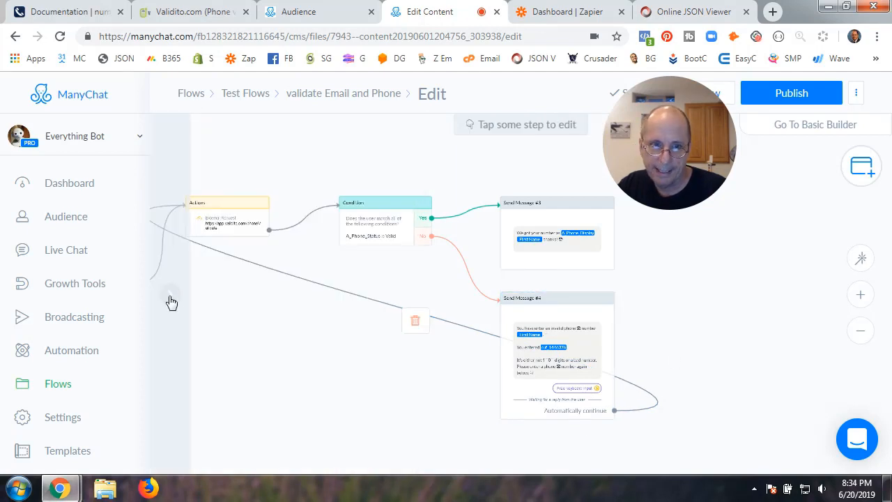
{"action": "left_click_drag", "start_coordinate": [282, 330], "coordinate": [501, 376]}
{"action": "left_click", "coordinate": [441, 266]}
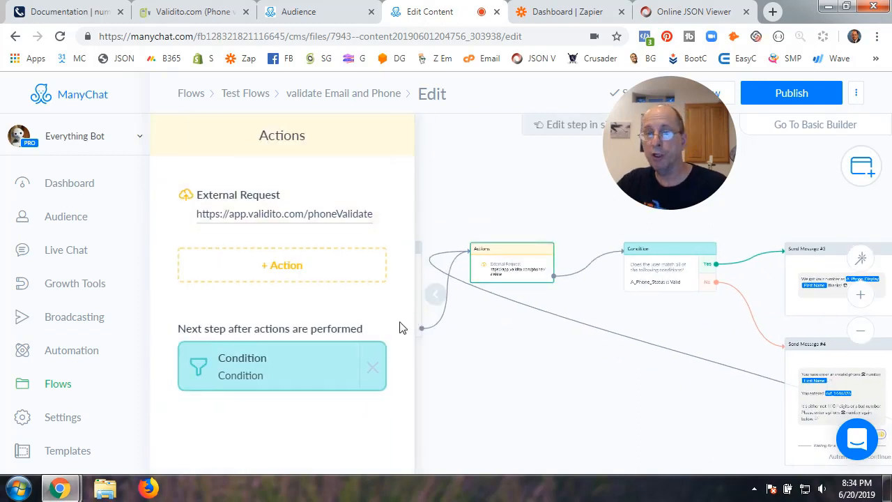
{"action": "left_click", "coordinate": [439, 301]}
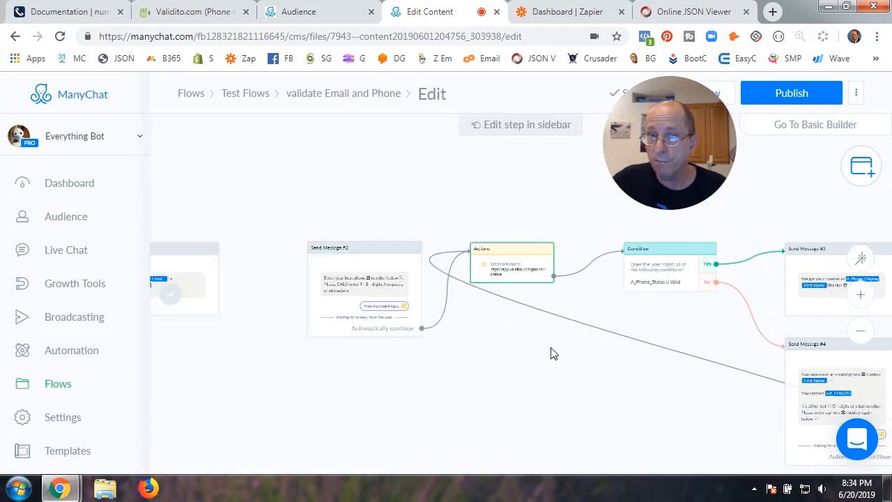
{"action": "left_click_drag", "start_coordinate": [562, 384], "coordinate": [596, 394]}
{"action": "scroll", "coordinate": [483, 382], "scroll_direction": "down", "scroll_amount": 3}
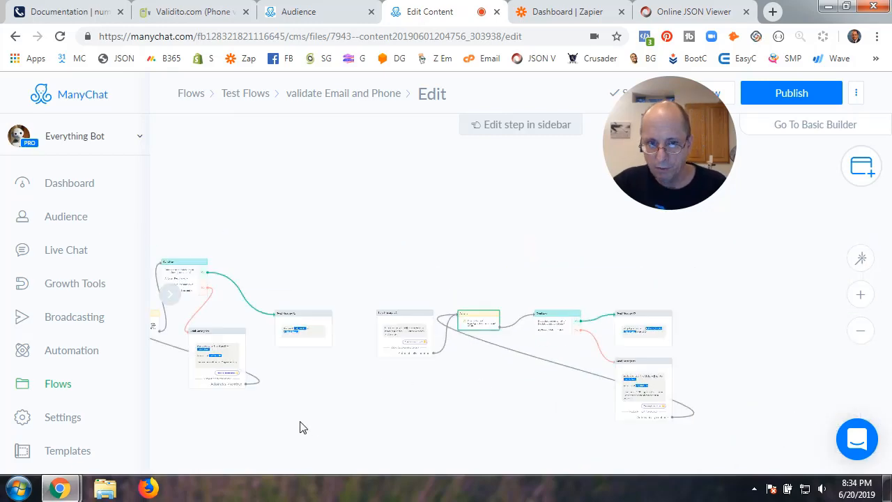
{"action": "left_click_drag", "start_coordinate": [300, 421], "coordinate": [513, 423]}
{"action": "left_click_drag", "start_coordinate": [320, 400], "coordinate": [314, 249]}
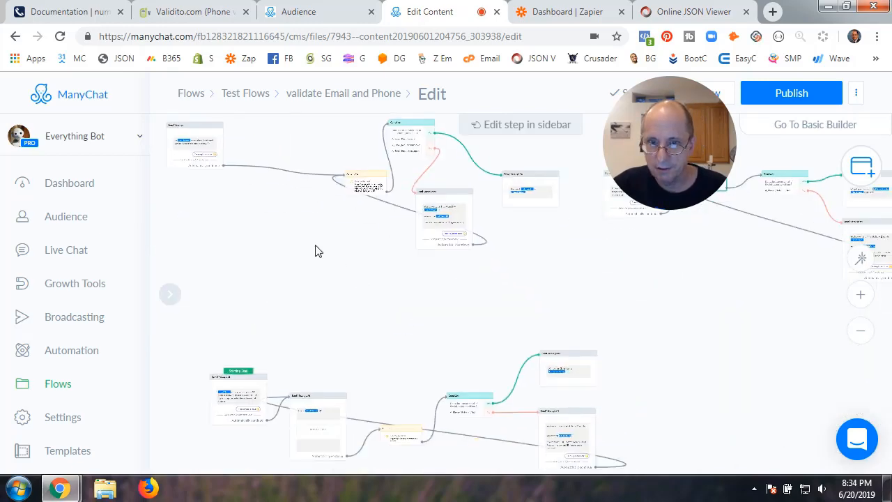
{"action": "left_click_drag", "start_coordinate": [388, 314], "coordinate": [354, 370]}
{"action": "left_click_drag", "start_coordinate": [221, 410], "coordinate": [603, 237]}
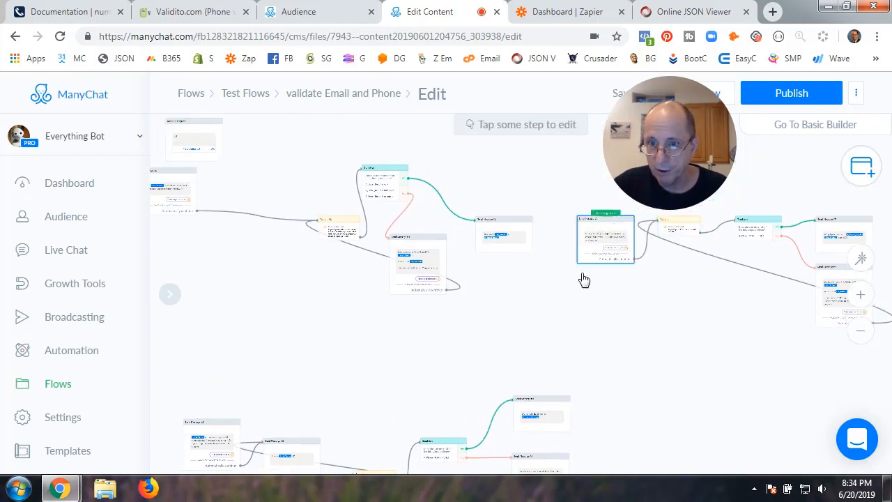
Publish the flow and review the subscriber profile showing A_Phone_Status Valid
{"action": "left_click", "coordinate": [793, 91]}
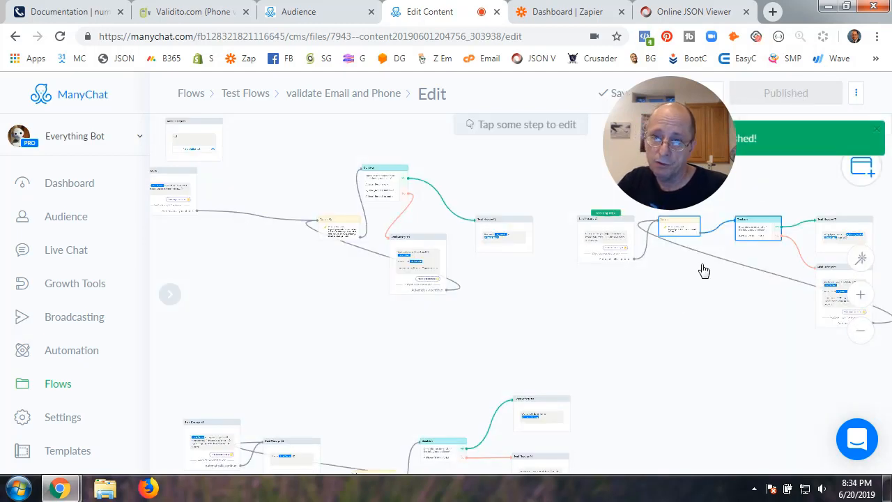
{"action": "left_click_drag", "start_coordinate": [676, 166], "coordinate": [719, 197]}
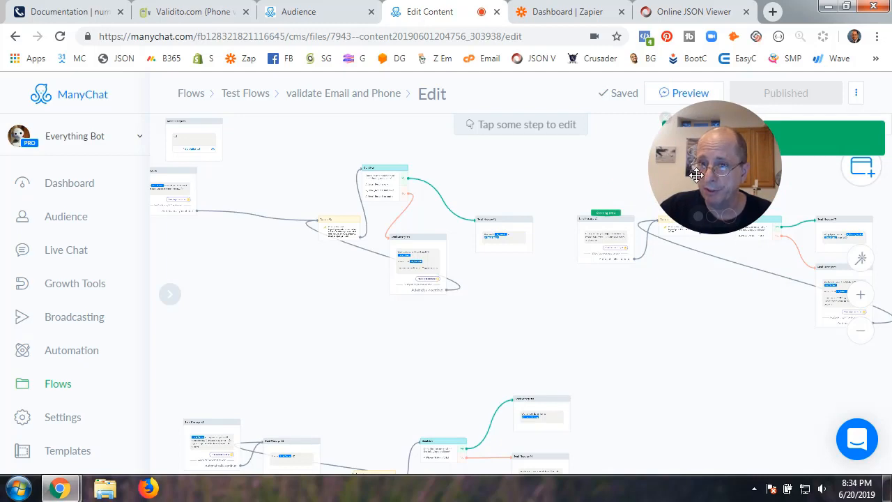
{"action": "left_click_drag", "start_coordinate": [646, 128], "coordinate": [646, 212]}
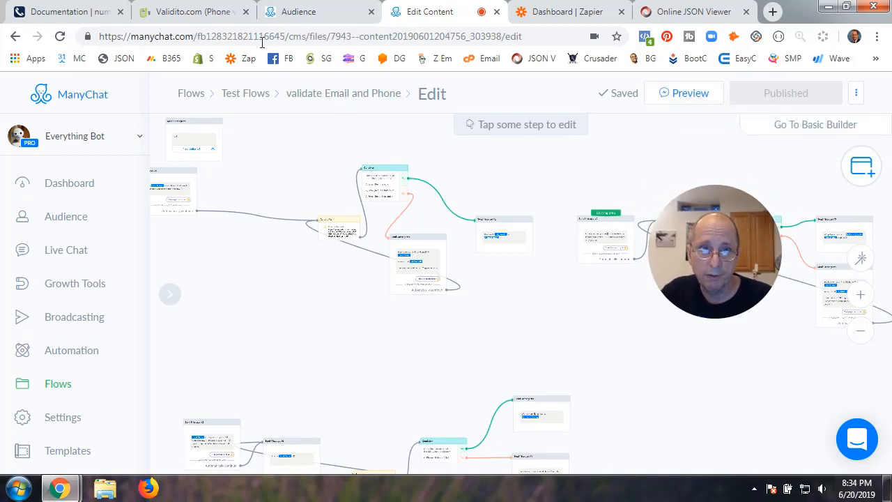
{"action": "left_click", "coordinate": [322, 13]}
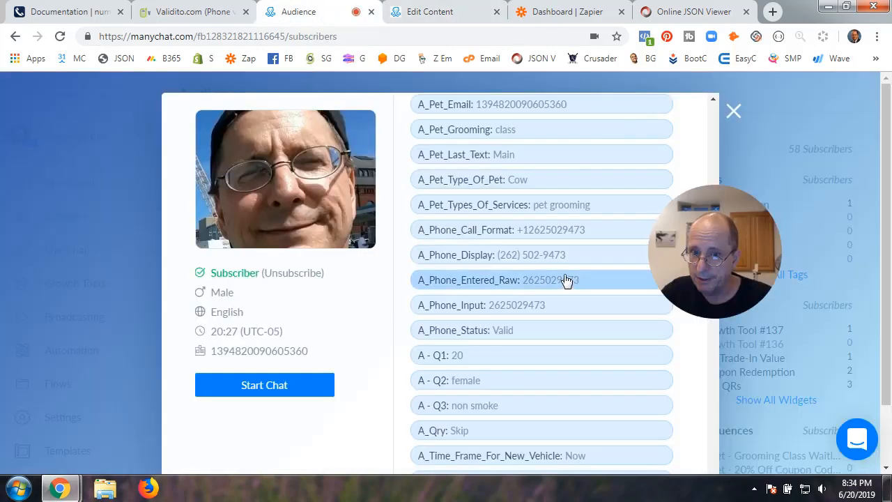
{"action": "left_click", "coordinate": [733, 111]}
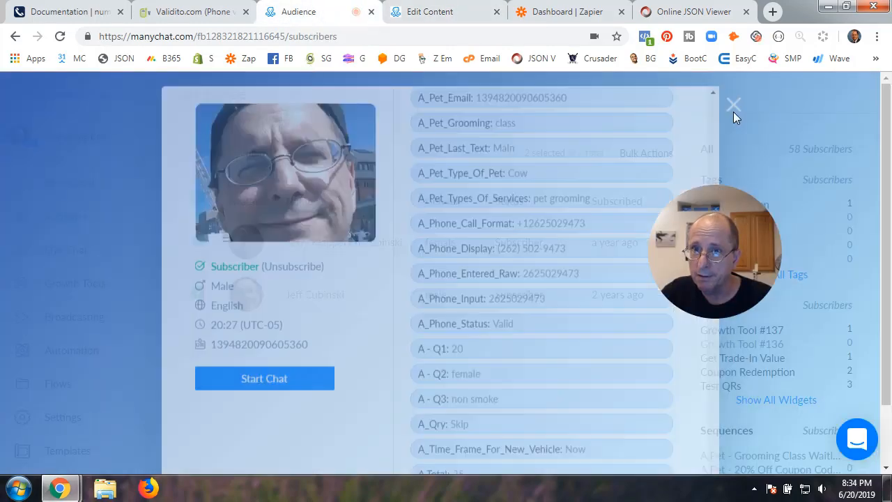
Send a flow preview and open Messenger, where the bot requests a 10-digit number
{"action": "left_click", "coordinate": [484, 16]}
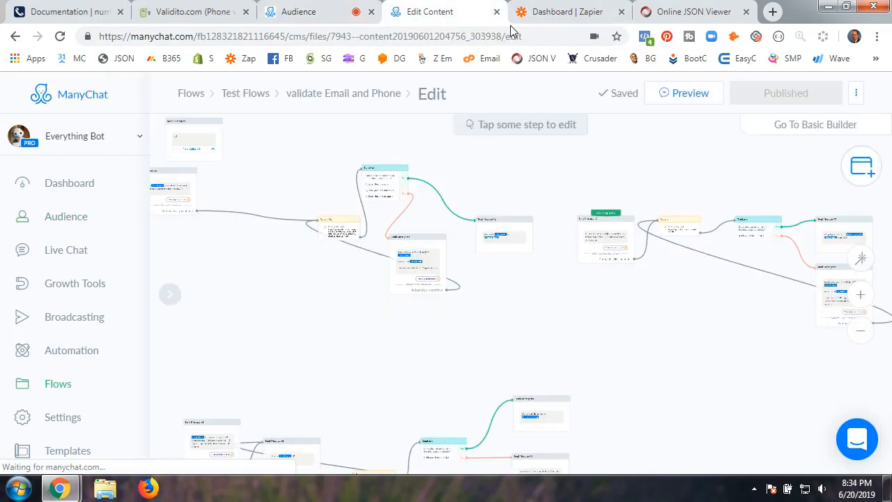
{"action": "left_click", "coordinate": [690, 93]}
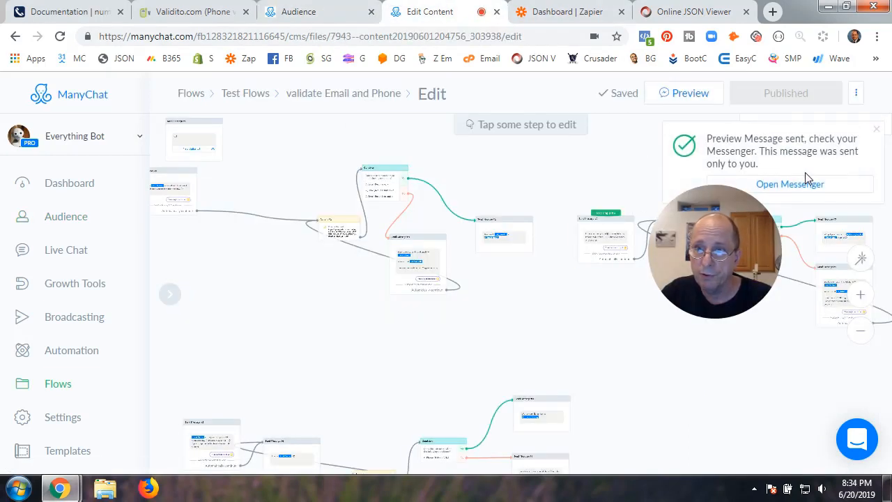
{"action": "left_click", "coordinate": [812, 184]}
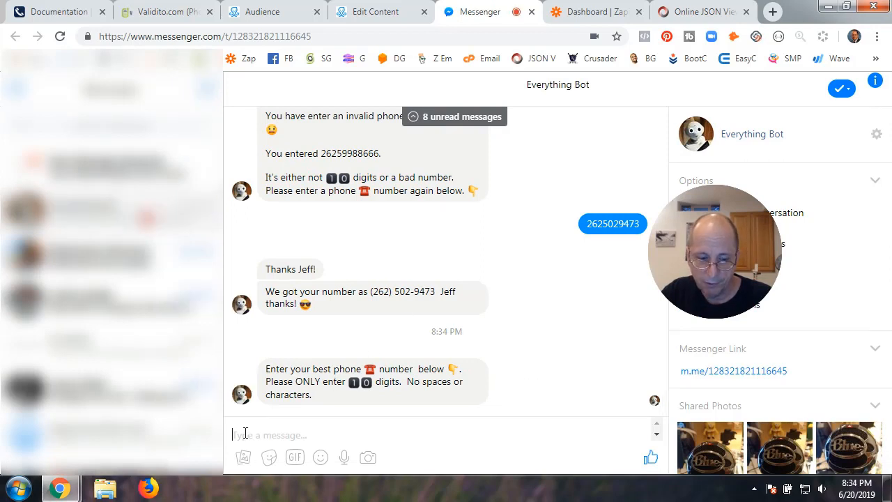
Send the bot an entry containing letters, then a valid 10-digit phone number, and return to Audience
{"action": "type", "text": "dwe"}
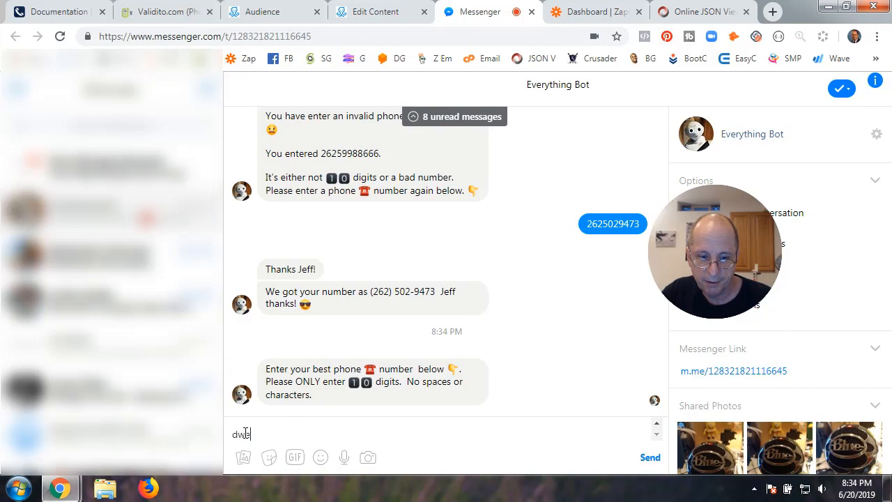
{"action": "type", "text": "45345345"}
{"action": "key", "text": "Return"}
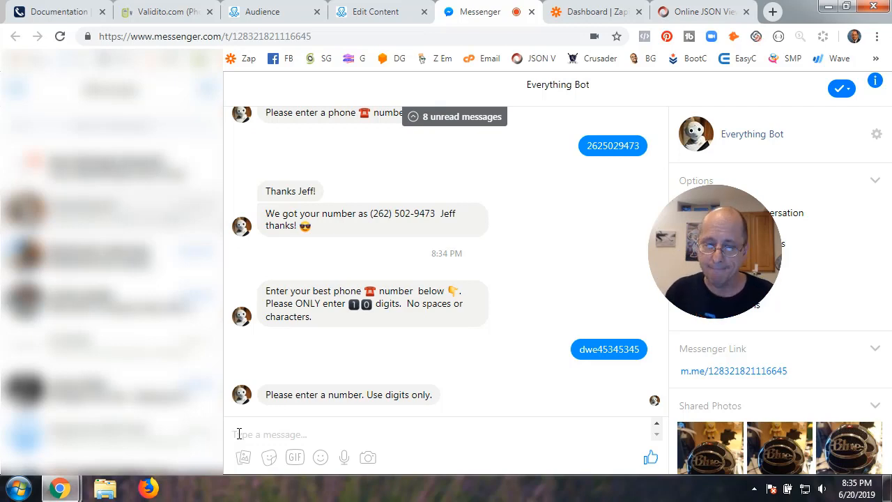
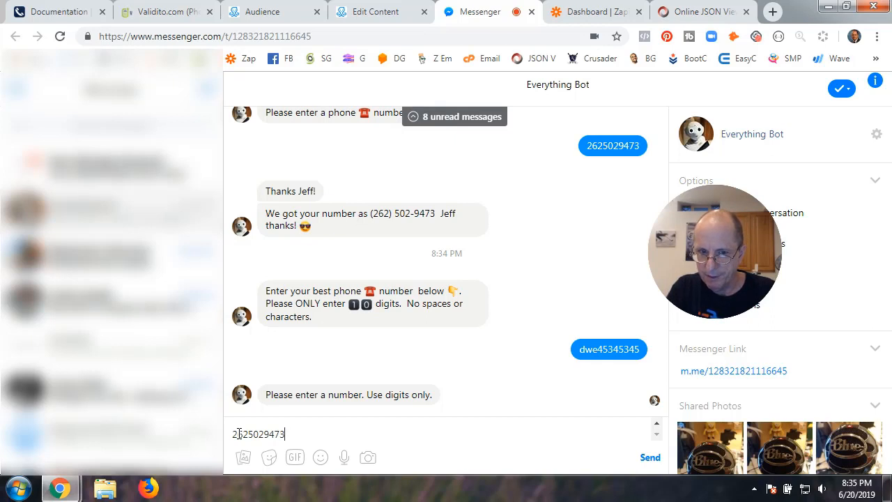
{"action": "key", "text": "Return"}
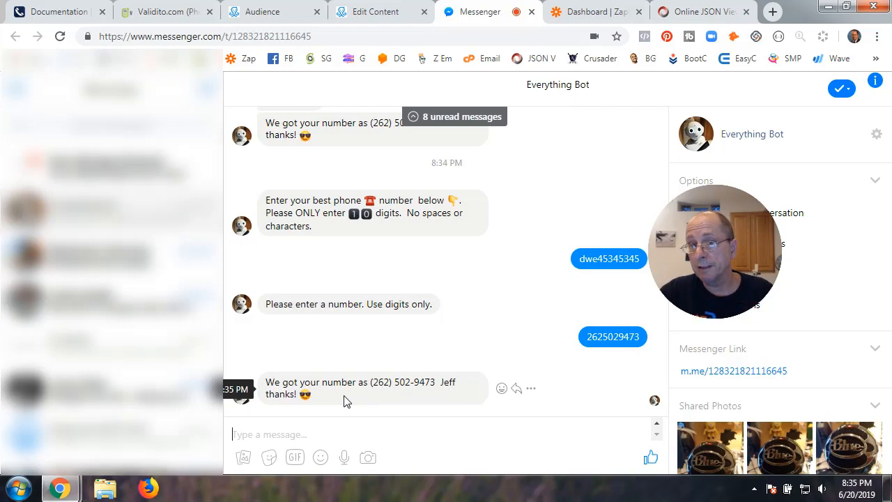
{"action": "left_click", "coordinate": [288, 12]}
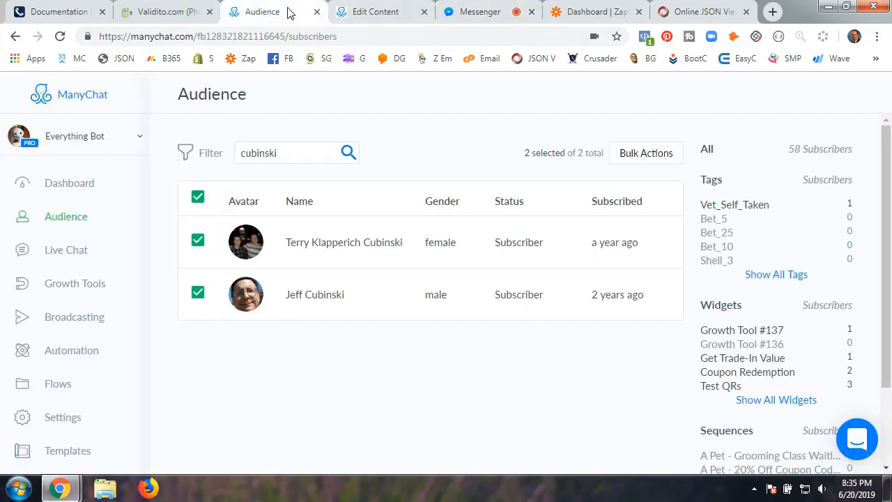
Check that the second subscriber's A_Phone fields show status Valid with formatted numbers, then return to the flow editor
{"action": "left_click", "coordinate": [318, 295]}
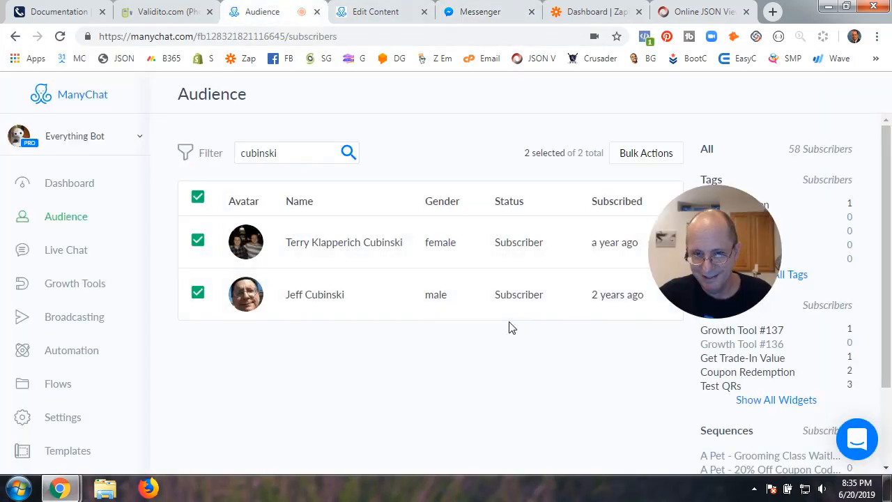
{"action": "scroll", "coordinate": [508, 328], "scroll_direction": "down", "scroll_amount": 15}
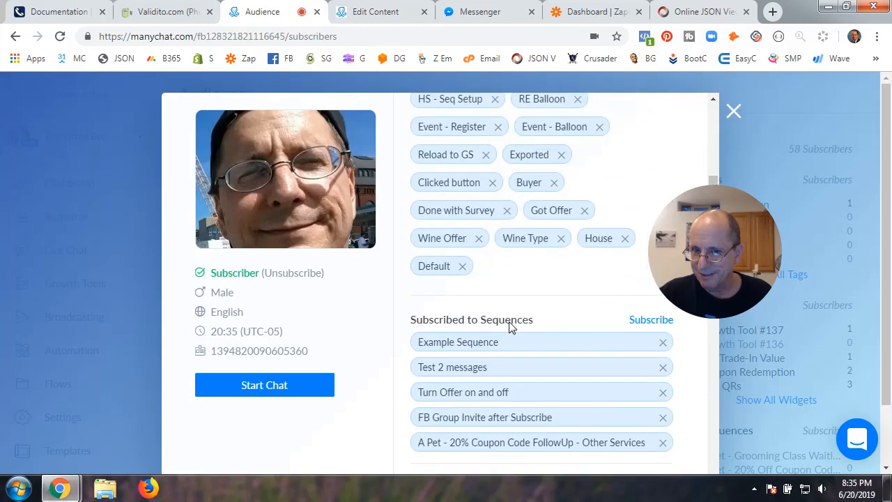
{"action": "scroll", "coordinate": [509, 327], "scroll_direction": "down", "scroll_amount": 12}
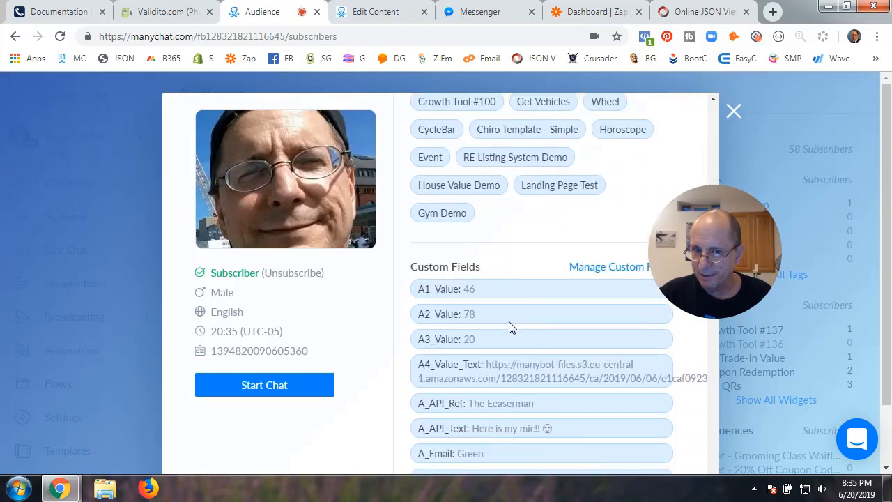
{"action": "scroll", "coordinate": [508, 327], "scroll_direction": "down", "scroll_amount": 15}
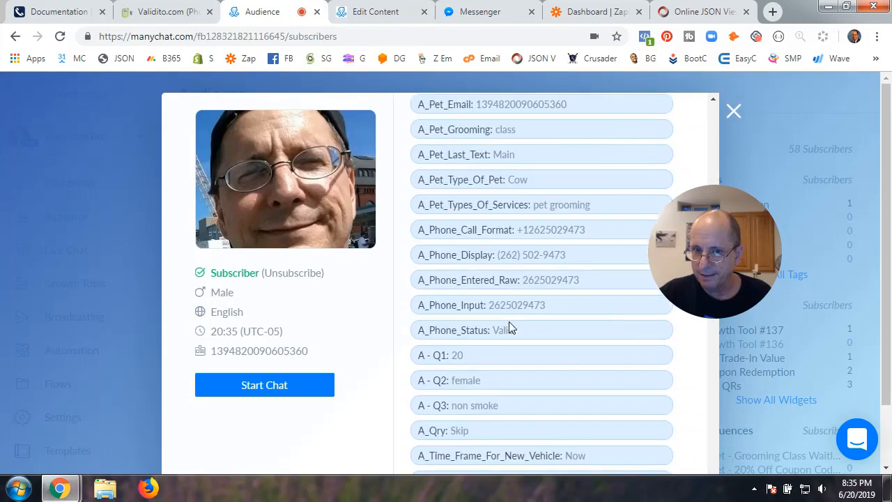
{"action": "scroll", "coordinate": [509, 327], "scroll_direction": "up", "scroll_amount": 5}
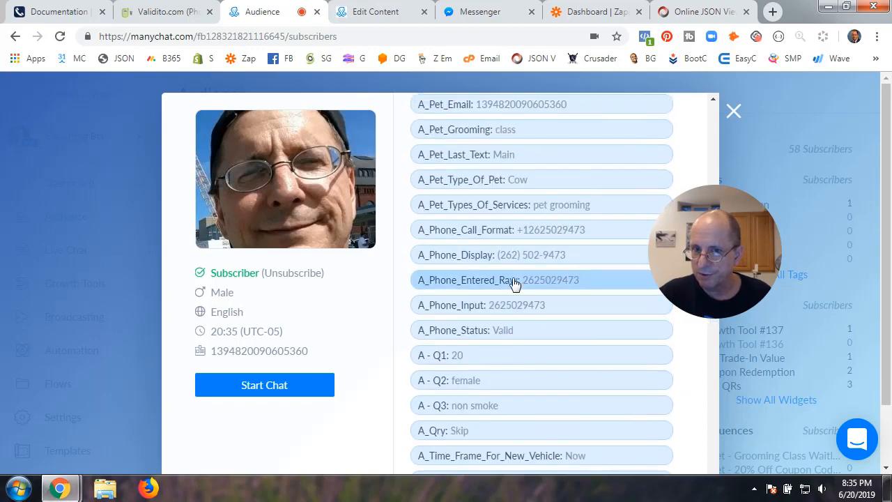
{"action": "left_click", "coordinate": [388, 16]}
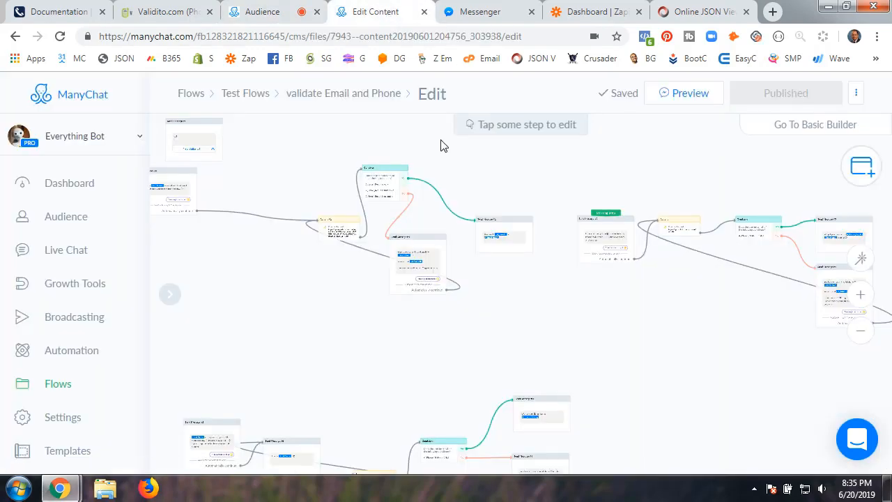
Send a flow preview to Messenger and reply to the bot with two more test phone numbers
{"action": "left_click", "coordinate": [490, 18]}
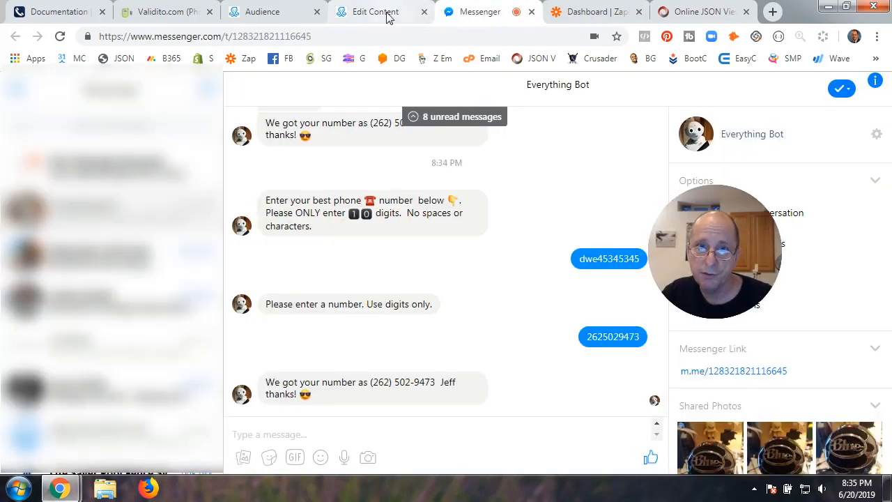
{"action": "left_click", "coordinate": [390, 16]}
{"action": "left_click", "coordinate": [690, 97]}
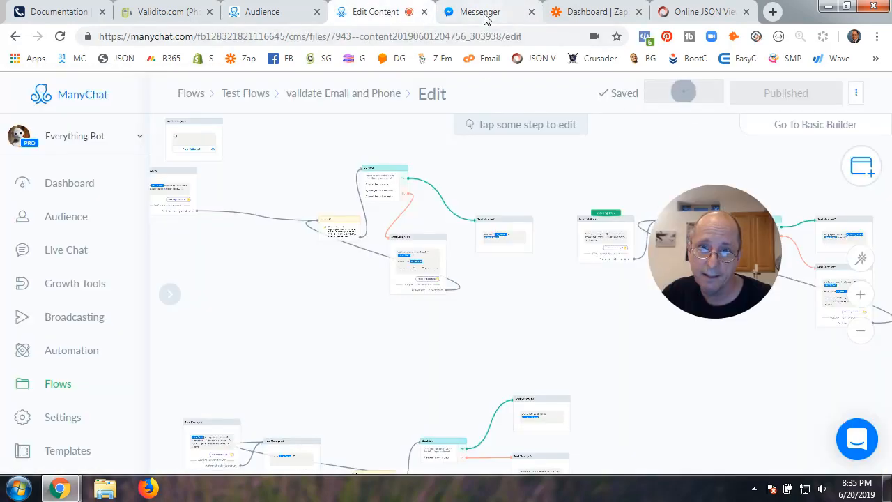
{"action": "left_click", "coordinate": [486, 15]}
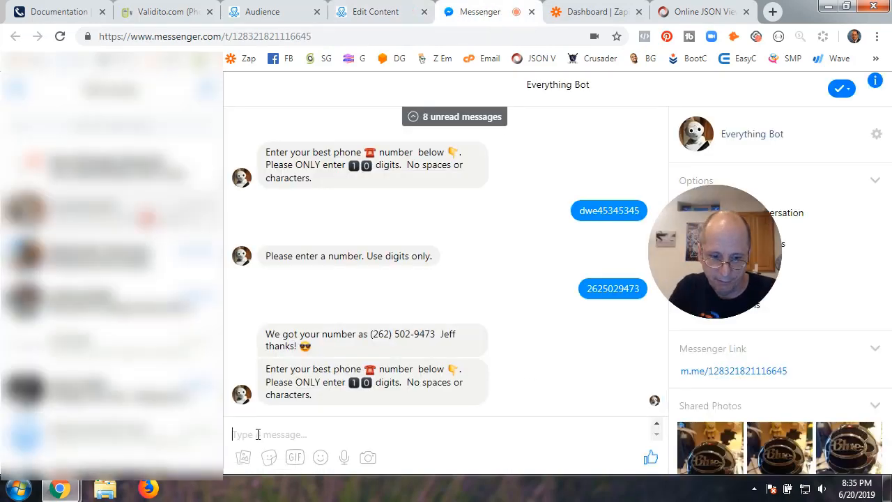
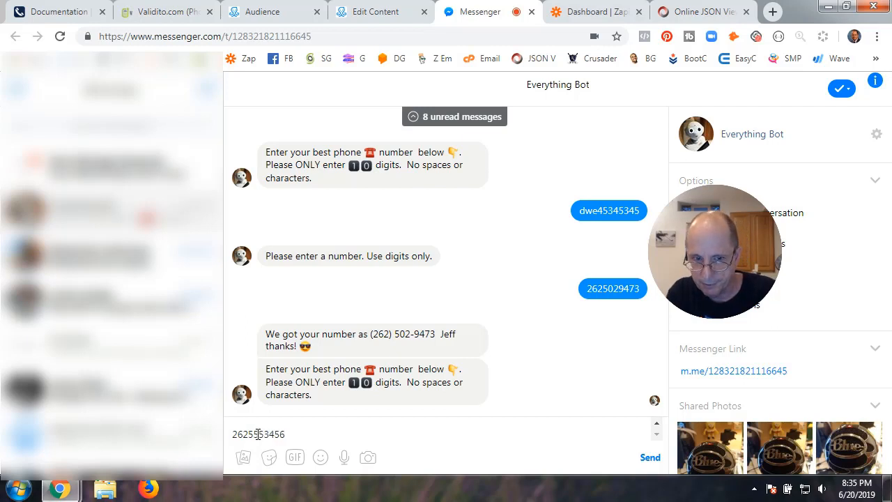
{"action": "key", "text": "Return"}
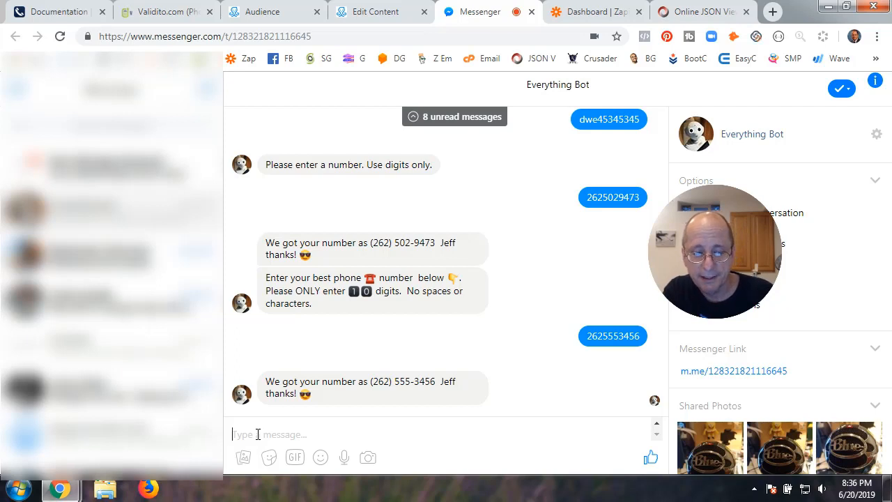
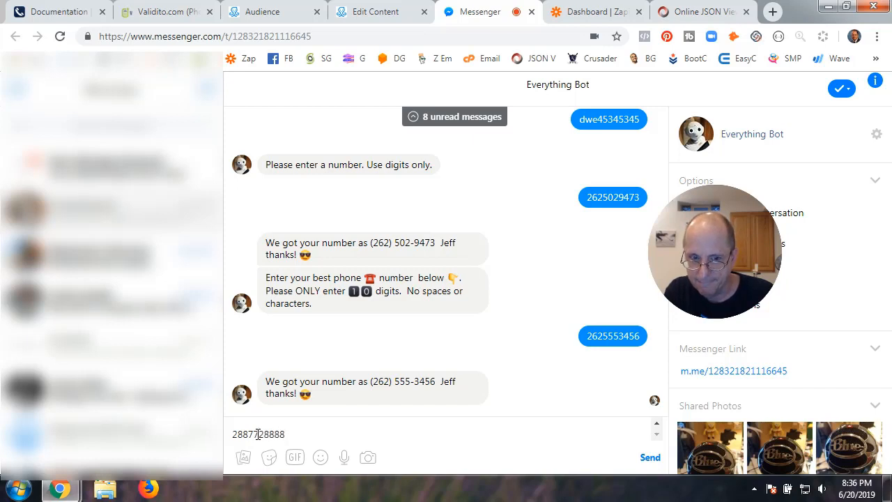
{"action": "key", "text": "Return"}
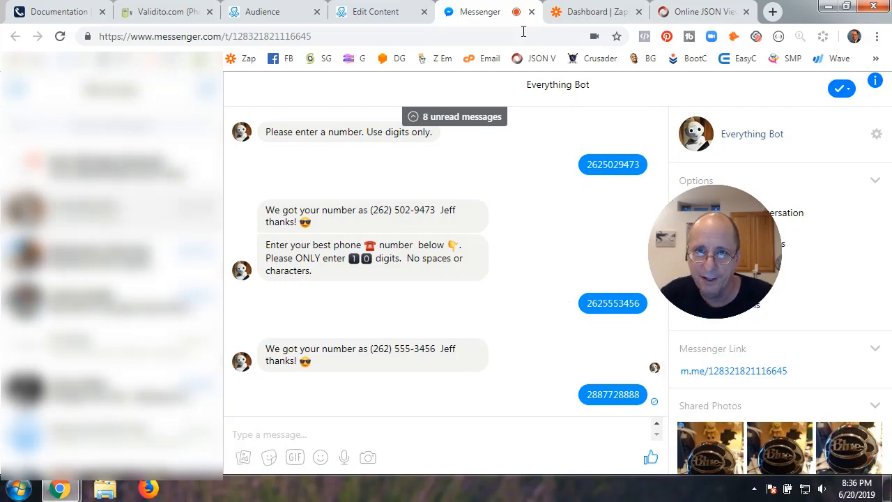
{"action": "left_click", "coordinate": [385, 14]}
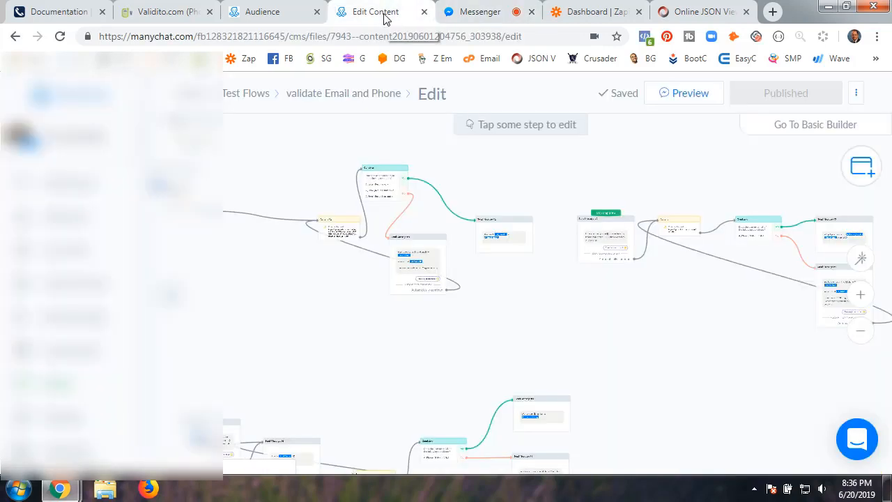
{"action": "left_click", "coordinate": [689, 97]}
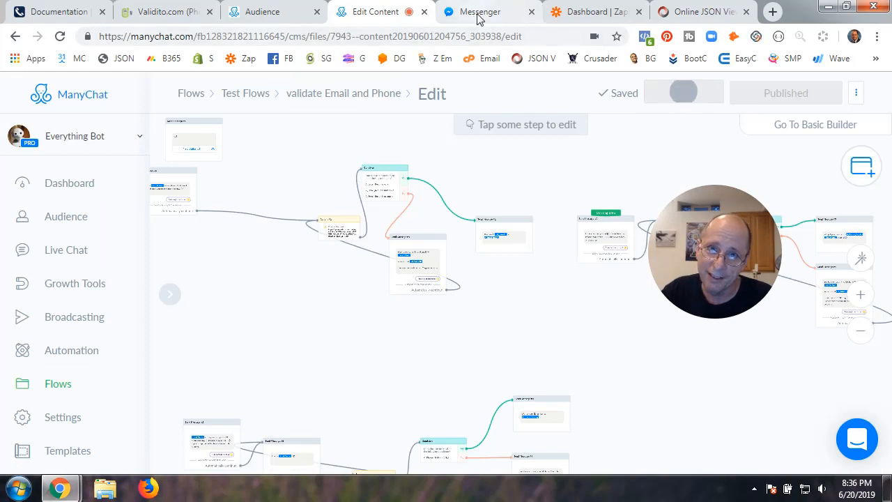
{"action": "left_click", "coordinate": [478, 12]}
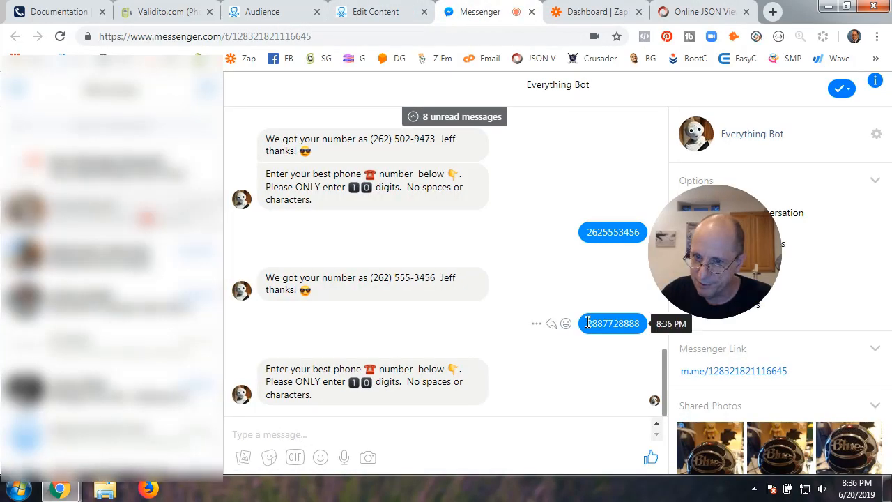
{"action": "left_click_drag", "start_coordinate": [587, 323], "coordinate": [642, 323]}
{"action": "key", "text": "ctrl+c"}
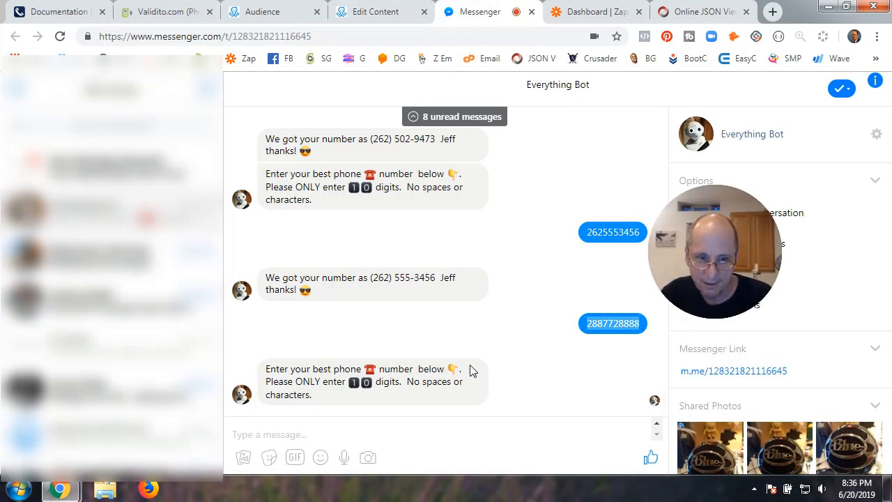
{"action": "left_click", "coordinate": [274, 432]}
{"action": "key", "text": "ctrl+v"}
{"action": "key", "text": "Return"}
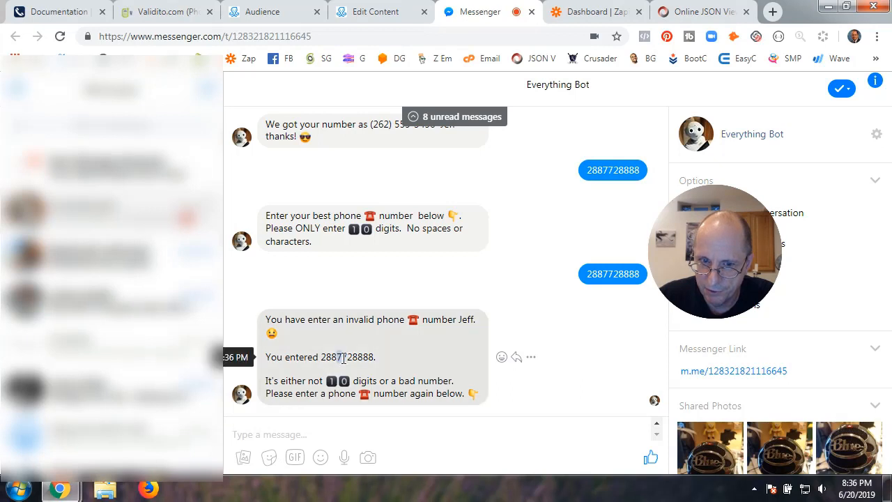
{"action": "left_click_drag", "start_coordinate": [340, 357], "coordinate": [374, 358]}
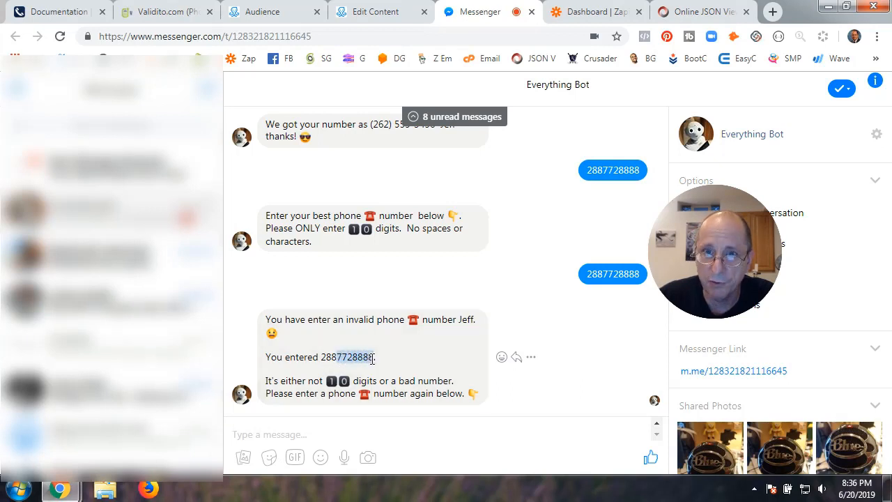
{"action": "left_click", "coordinate": [389, 13]}
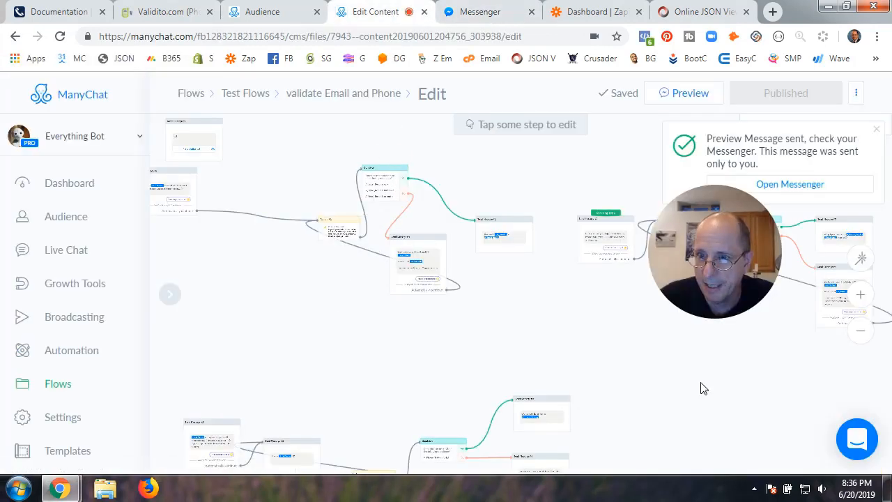
Test the Validito external request, confirm the response shows Status Invalid, and save the request
{"action": "left_click_drag", "start_coordinate": [701, 388], "coordinate": [446, 299]}
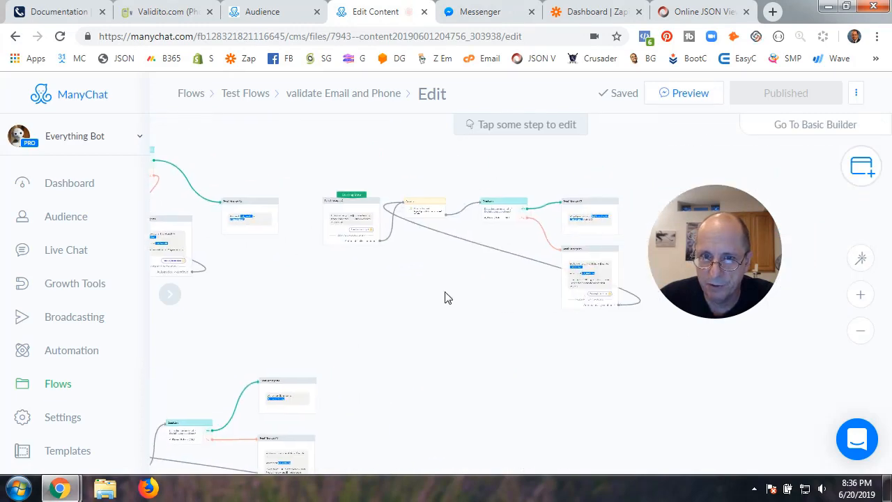
{"action": "left_click", "coordinate": [426, 206]}
{"action": "left_click", "coordinate": [265, 218]}
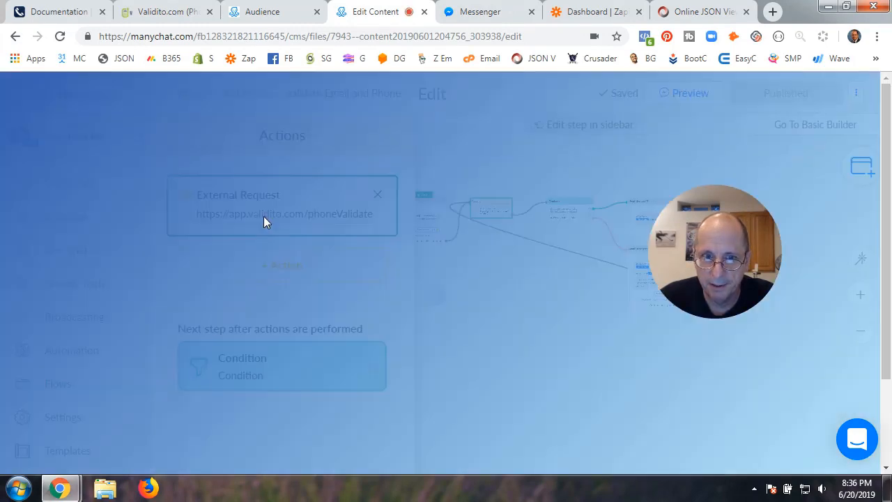
{"action": "scroll", "coordinate": [467, 343], "scroll_direction": "down", "scroll_amount": 2}
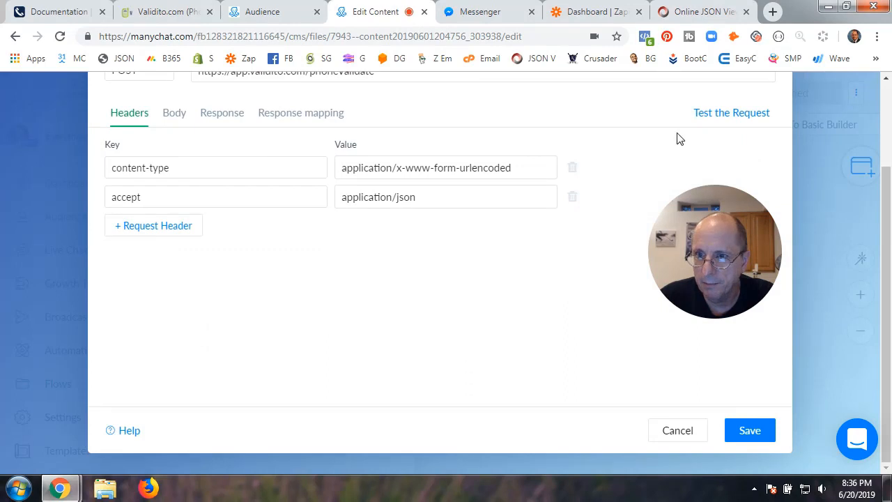
{"action": "left_click", "coordinate": [709, 114]}
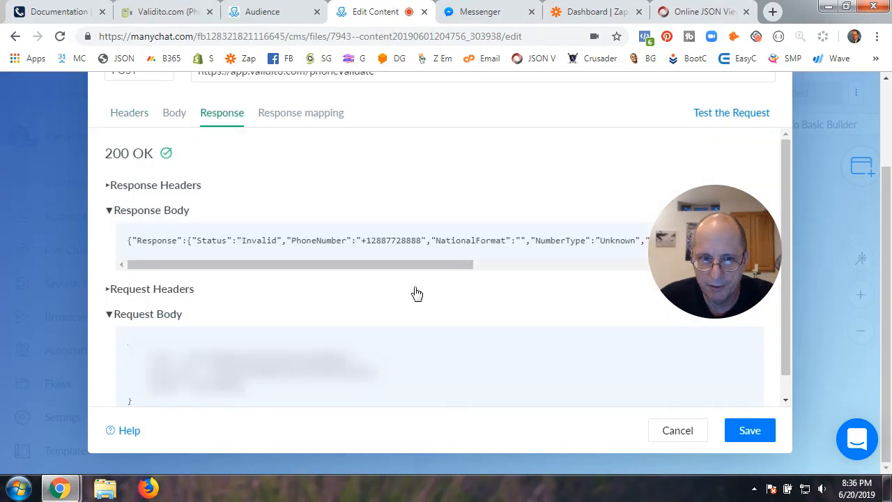
{"action": "scroll", "coordinate": [252, 266], "scroll_direction": "right", "scroll_amount": 1}
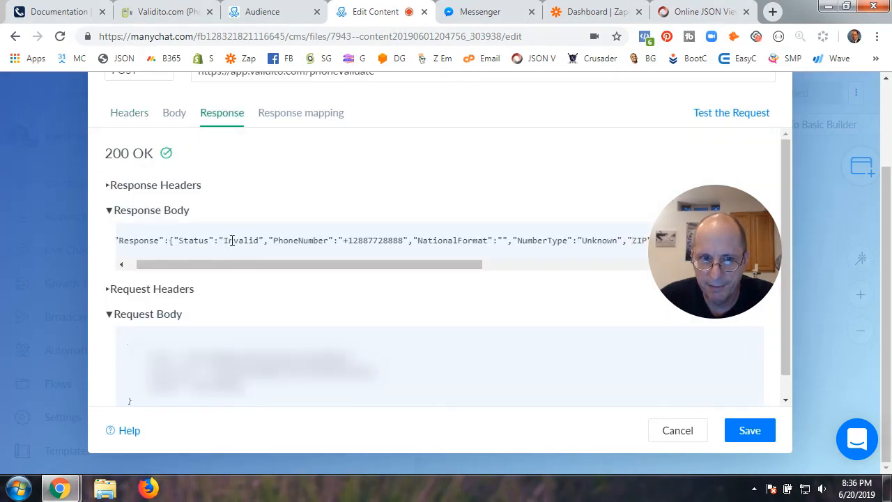
{"action": "left_click_drag", "start_coordinate": [272, 264], "coordinate": [202, 267]}
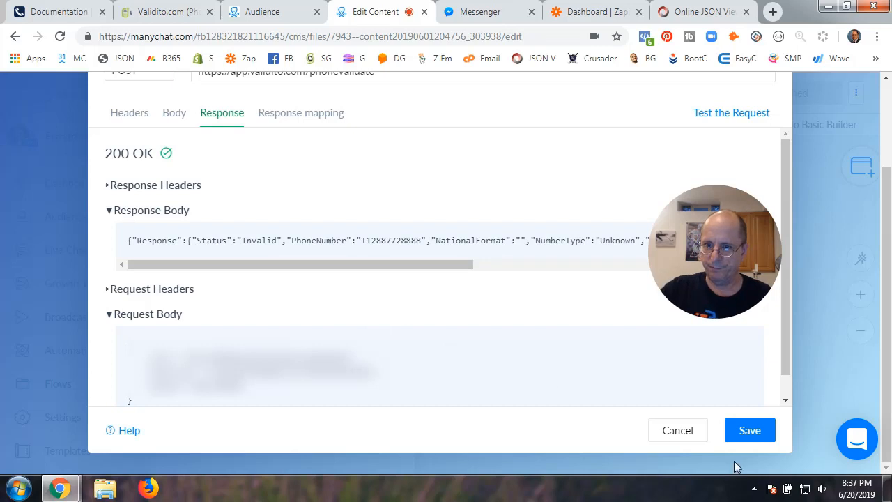
{"action": "left_click", "coordinate": [749, 431]}
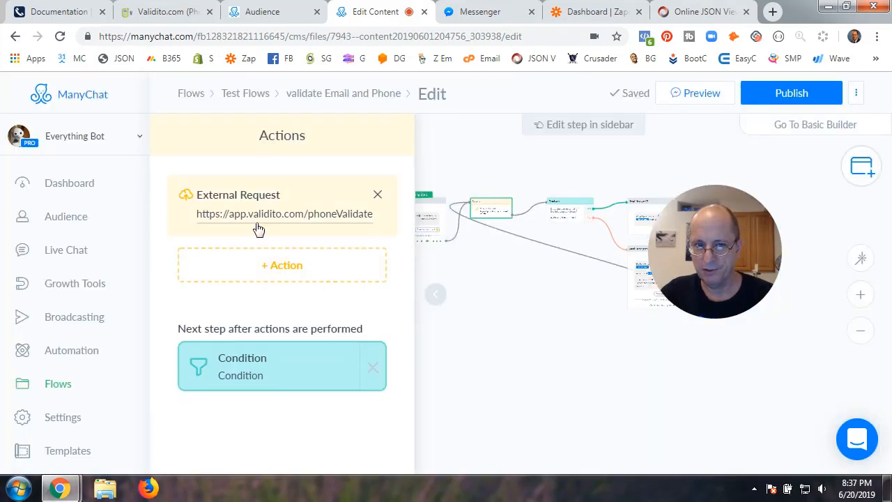
{"action": "left_click", "coordinate": [435, 295]}
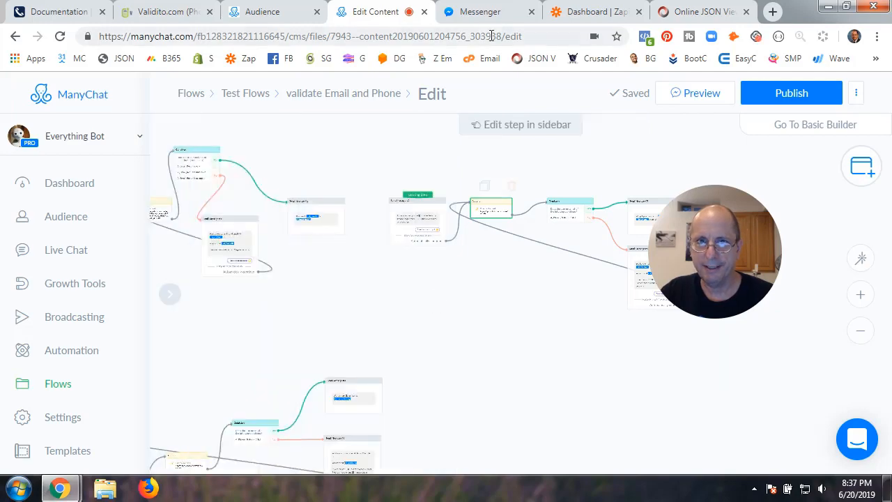
Review the bot's invalid-number reply in Messenger, then go to ManyChat's Audience
{"action": "left_click", "coordinate": [484, 12]}
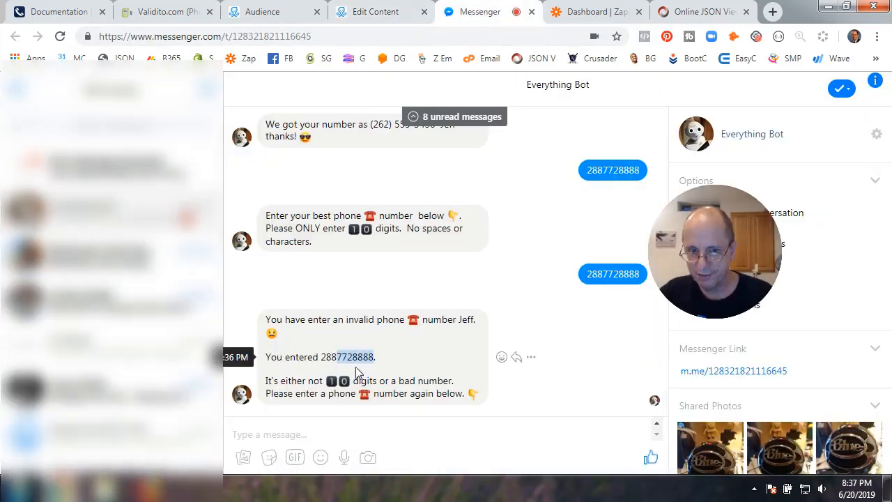
{"action": "left_click", "coordinate": [244, 436]}
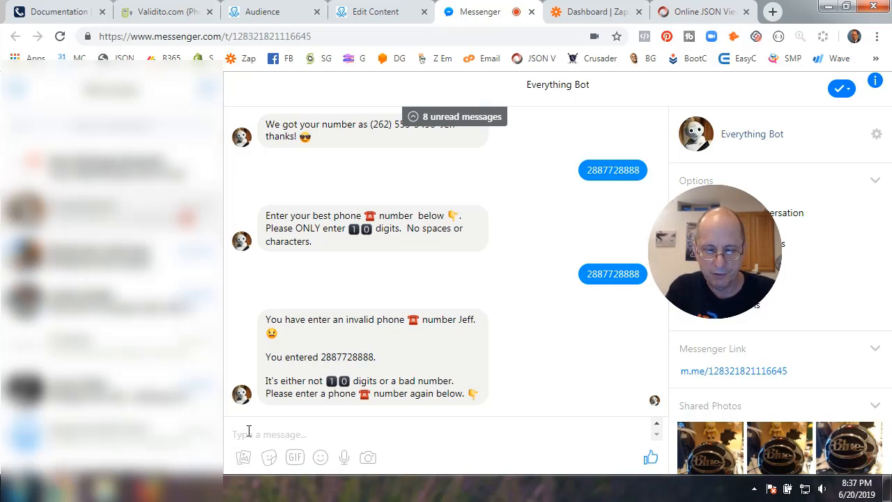
{"action": "left_click", "coordinate": [271, 12]}
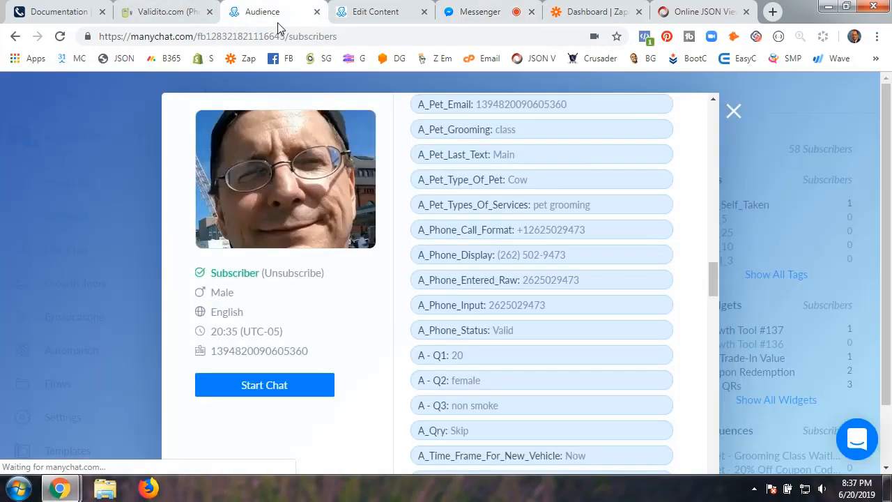
{"action": "left_click", "coordinate": [732, 112]}
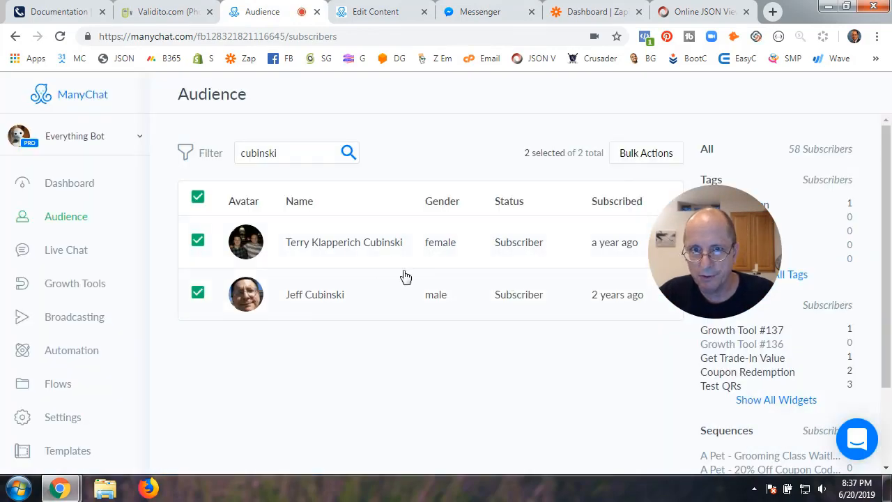
{"action": "left_click", "coordinate": [430, 272]}
{"action": "scroll", "coordinate": [483, 269], "scroll_direction": "down", "scroll_amount": 10}
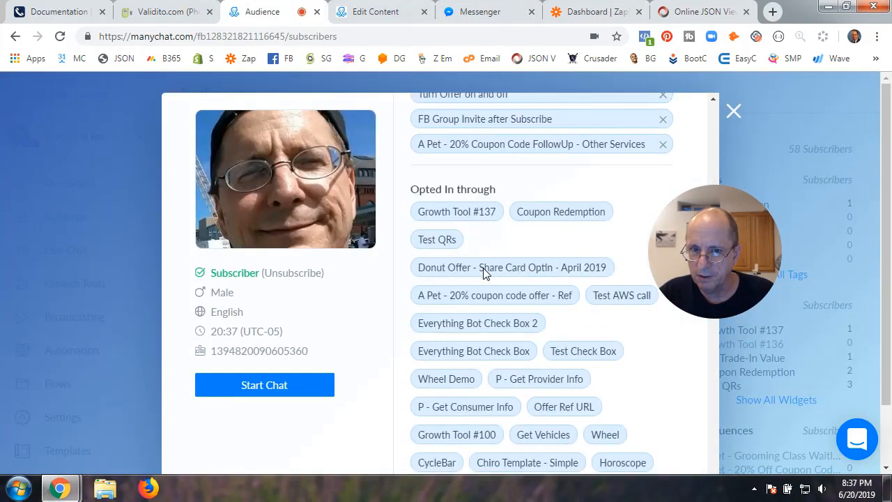
{"action": "scroll", "coordinate": [483, 271], "scroll_direction": "down", "scroll_amount": 10}
{"action": "scroll", "coordinate": [483, 271], "scroll_direction": "up", "scroll_amount": 2}
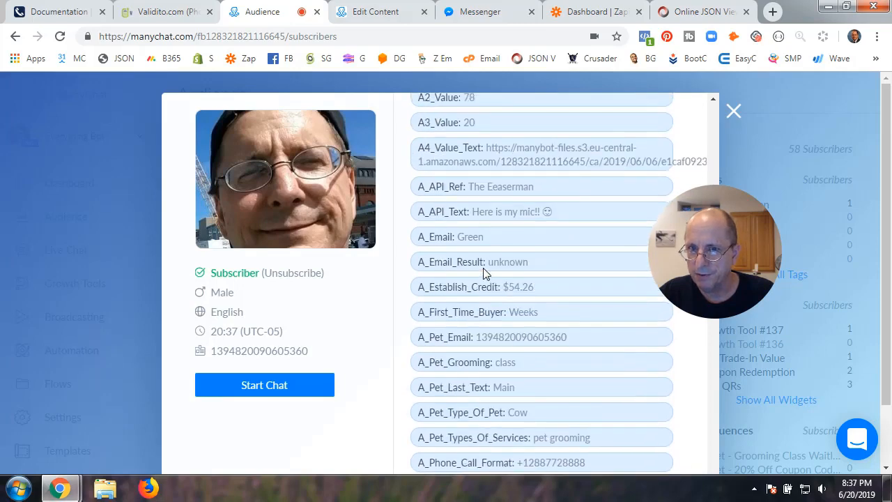
{"action": "scroll", "coordinate": [483, 271], "scroll_direction": "up", "scroll_amount": 2}
{"action": "scroll", "coordinate": [483, 271], "scroll_direction": "down", "scroll_amount": 9}
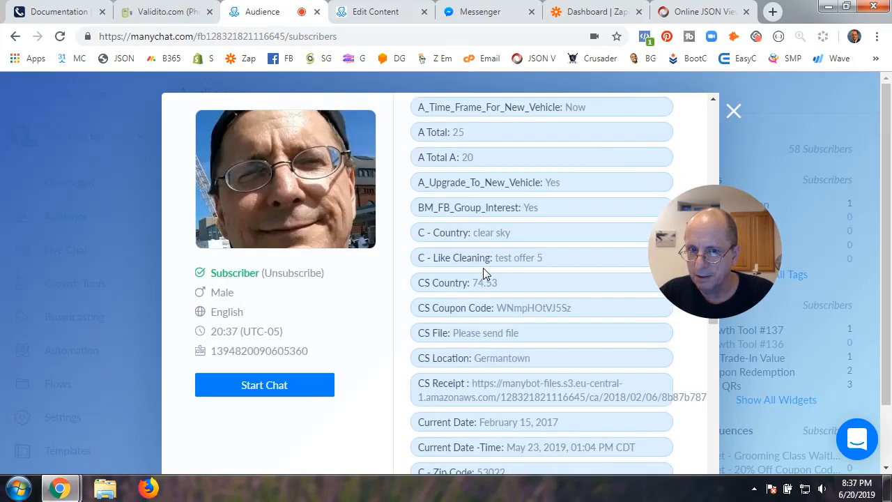
{"action": "scroll", "coordinate": [483, 271], "scroll_direction": "up", "scroll_amount": 3}
{"action": "scroll", "coordinate": [483, 271], "scroll_direction": "up", "scroll_amount": 2}
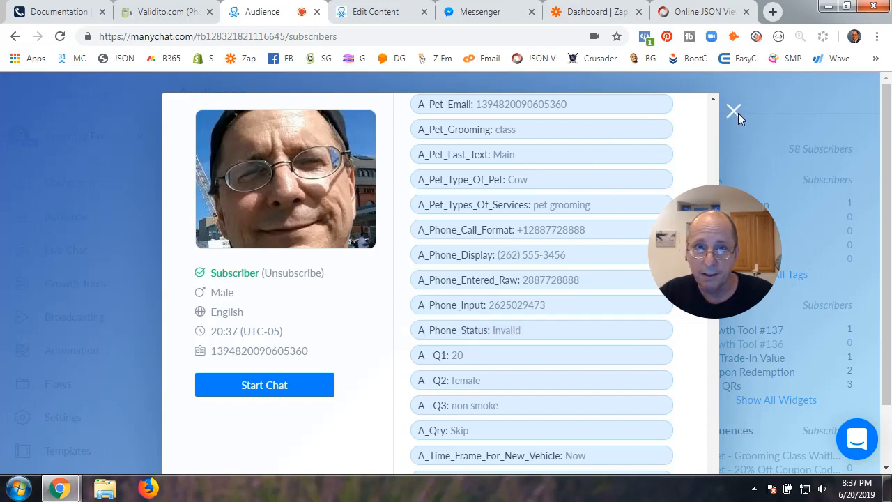
Start typing the new phone number into the Messenger message box
{"action": "left_click", "coordinate": [486, 21]}
{"action": "left_click", "coordinate": [254, 439]}
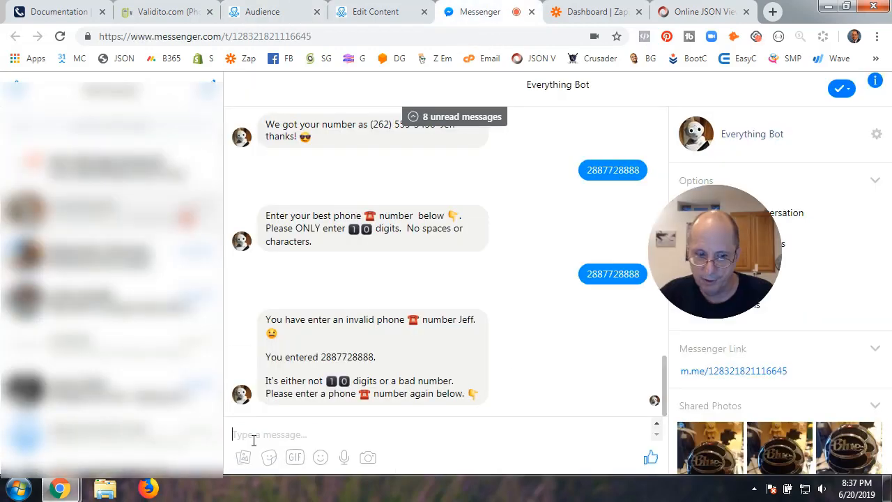
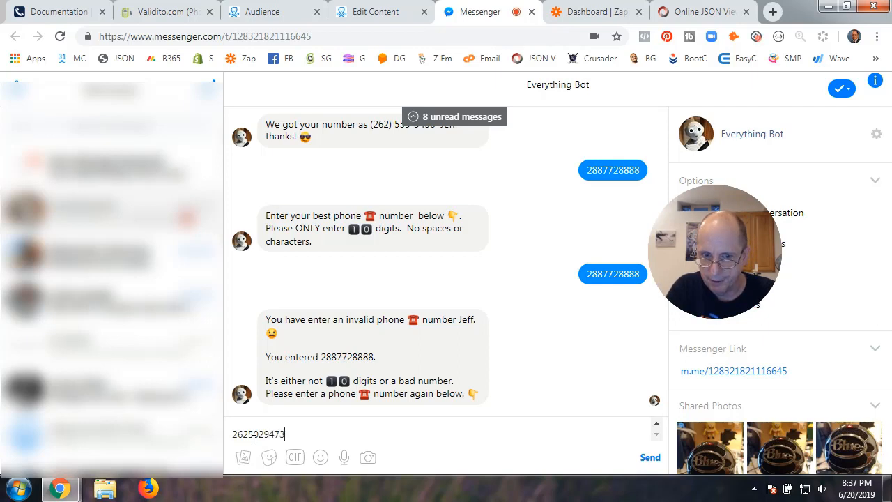
{"action": "key", "text": "Return"}
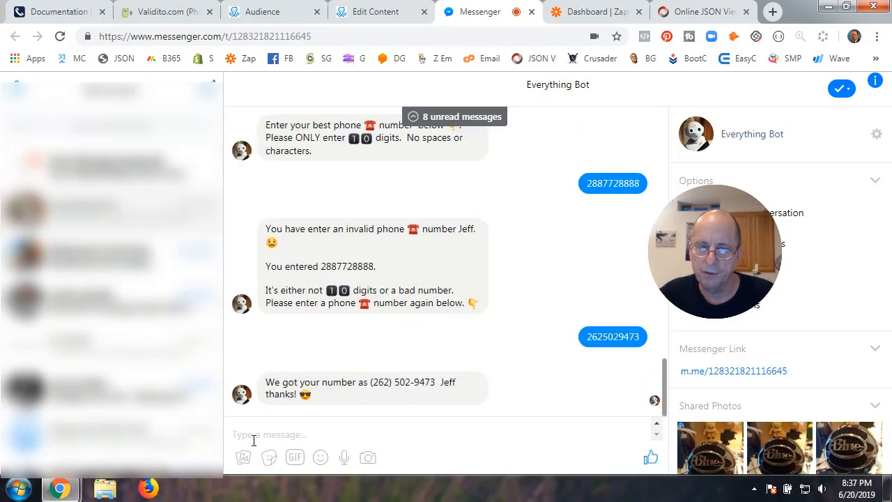
{"action": "left_click", "coordinate": [284, 14]}
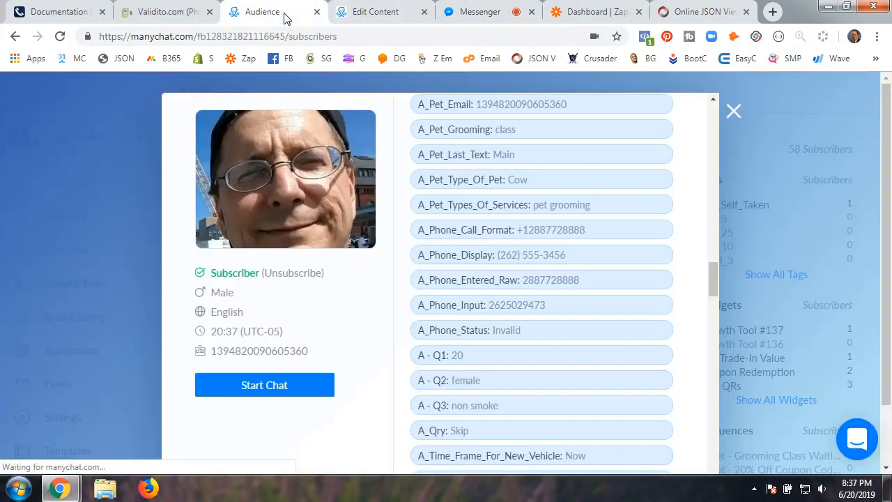
Refresh the subscriber profile to confirm A_Phone_Status Valid with the new number, then return to the flow
{"action": "left_click", "coordinate": [733, 111]}
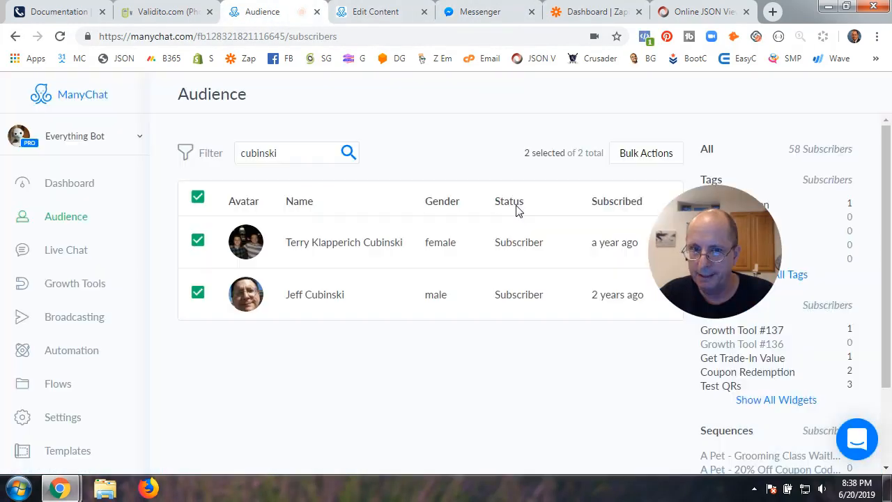
{"action": "left_click", "coordinate": [481, 301]}
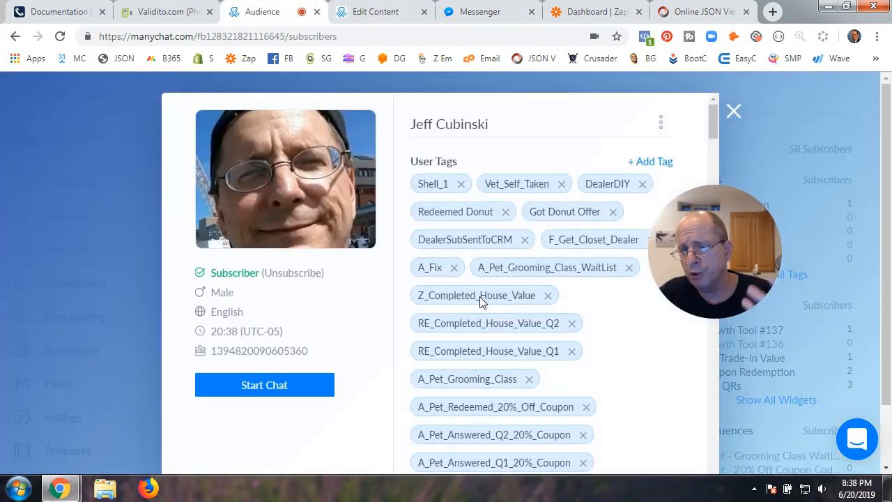
{"action": "scroll", "coordinate": [541, 338], "scroll_direction": "down", "scroll_amount": 20}
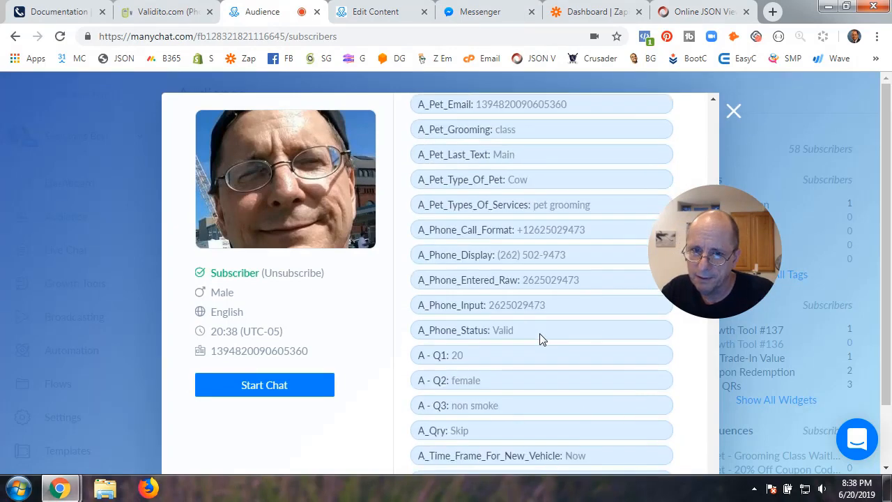
{"action": "scroll", "coordinate": [541, 338], "scroll_direction": "up", "scroll_amount": 5}
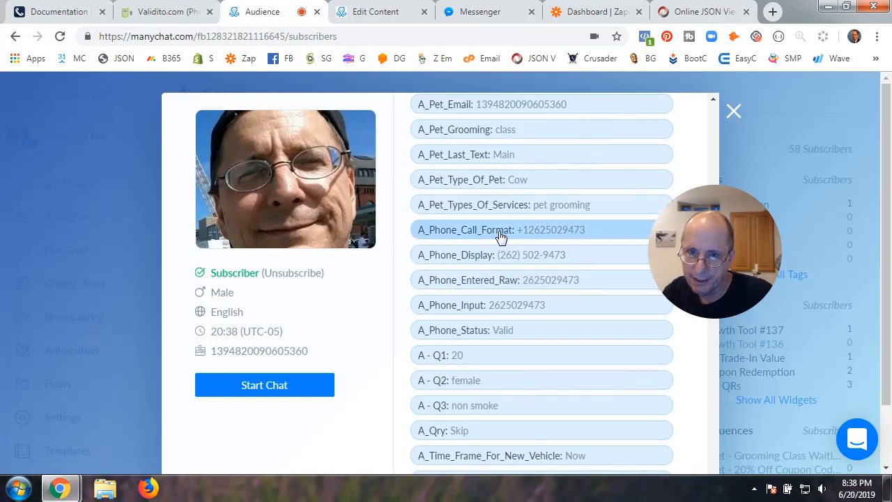
{"action": "left_click", "coordinate": [734, 111]}
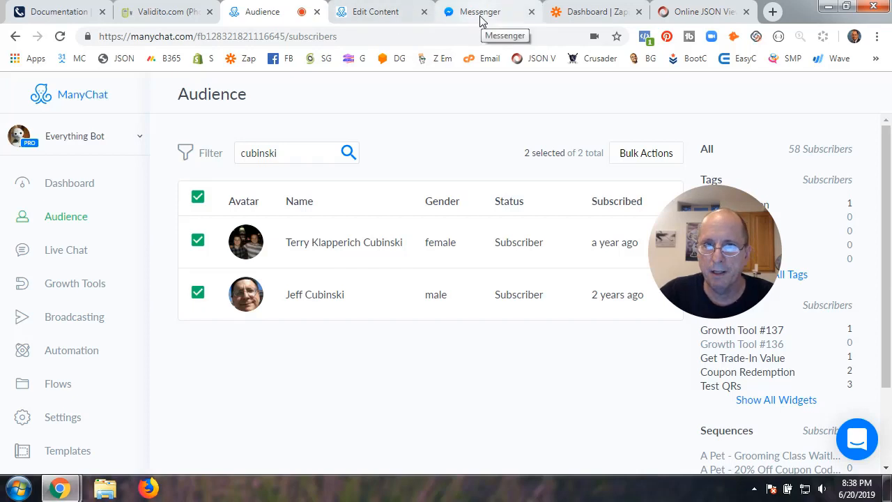
{"action": "key", "text": "ctrl+Tab"}
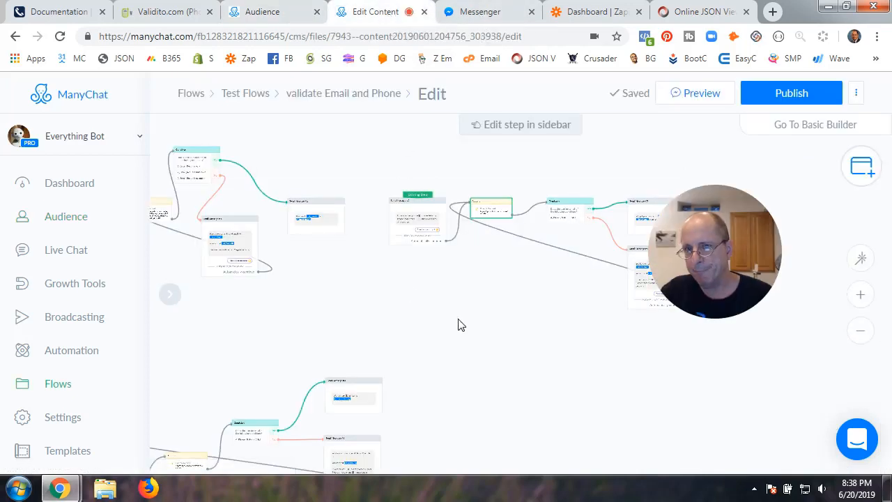
Move the Starting Step badge onto the lower-left Send Message #2 node and open that step
{"action": "scroll", "coordinate": [459, 320], "scroll_direction": "down", "scroll_amount": 2}
{"action": "left_click_drag", "start_coordinate": [459, 320], "coordinate": [508, 297]}
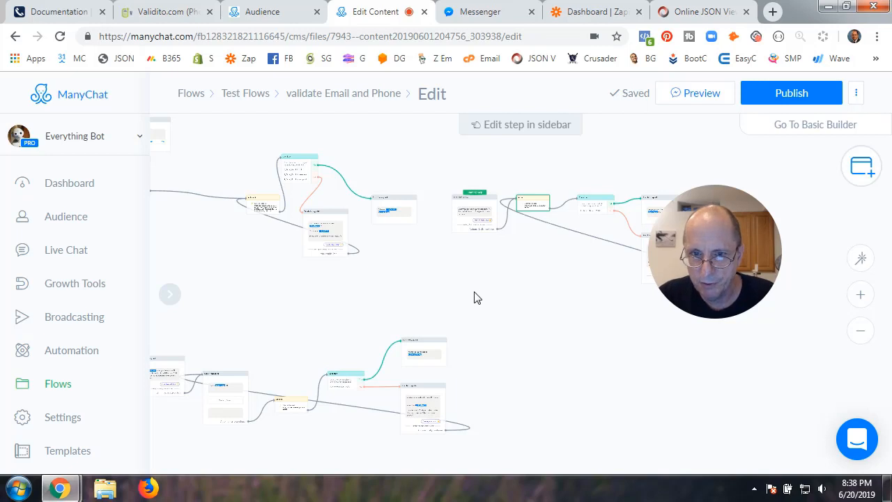
{"action": "left_click_drag", "start_coordinate": [474, 297], "coordinate": [586, 309]}
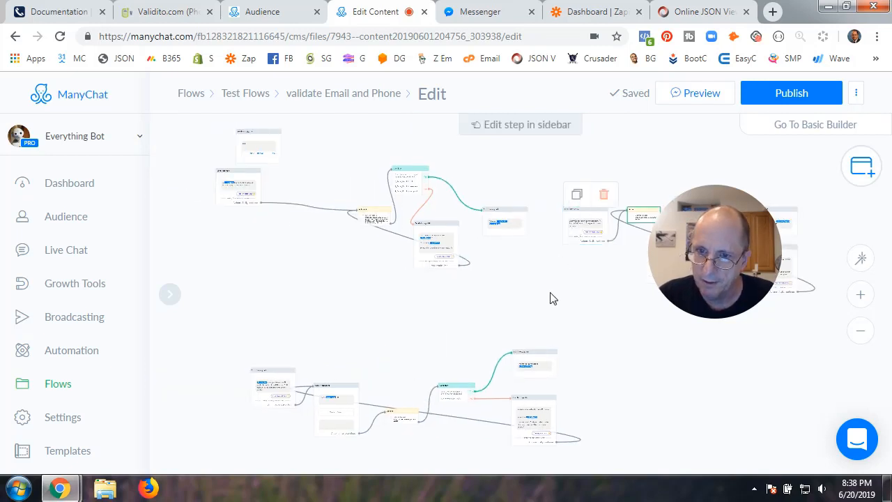
{"action": "scroll", "coordinate": [551, 299], "scroll_direction": "up", "scroll_amount": 3}
{"action": "left_click_drag", "start_coordinate": [604, 298], "coordinate": [620, 253]}
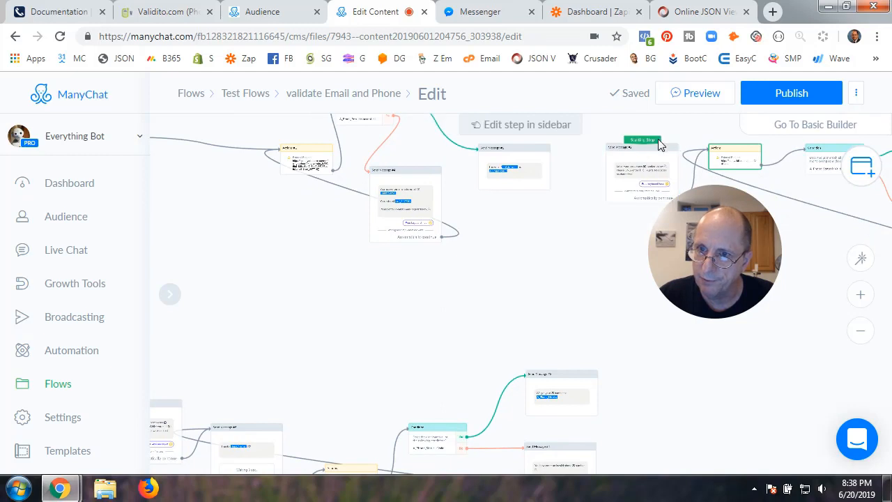
{"action": "left_click_drag", "start_coordinate": [622, 148], "coordinate": [199, 426]}
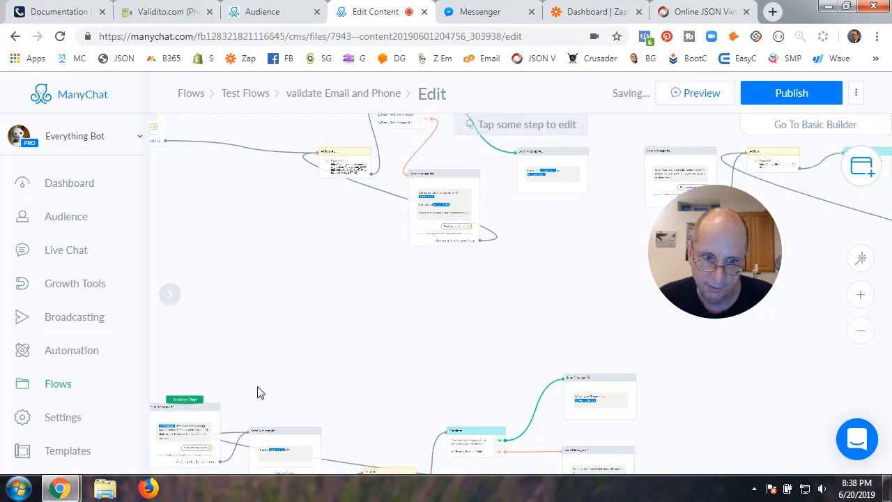
{"action": "scroll", "coordinate": [325, 366], "scroll_direction": "down", "scroll_amount": 3}
{"action": "scroll", "coordinate": [485, 245], "scroll_direction": "up", "scroll_amount": 3}
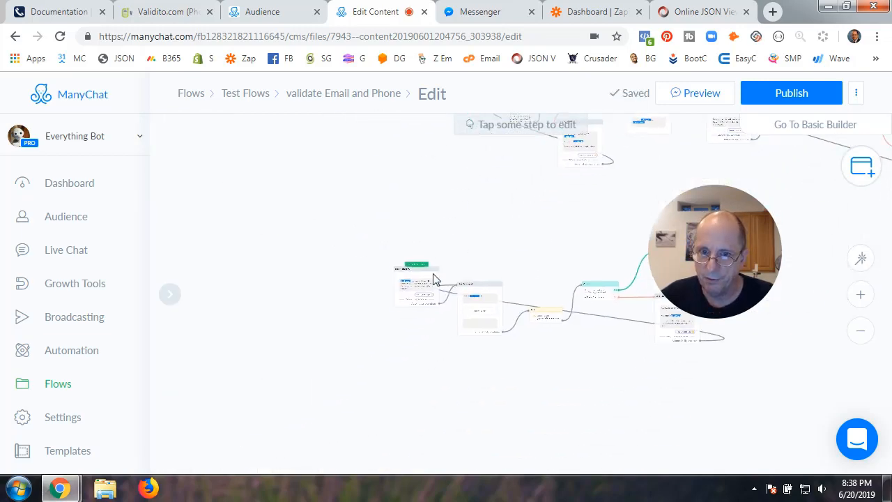
{"action": "left_click", "coordinate": [419, 295]}
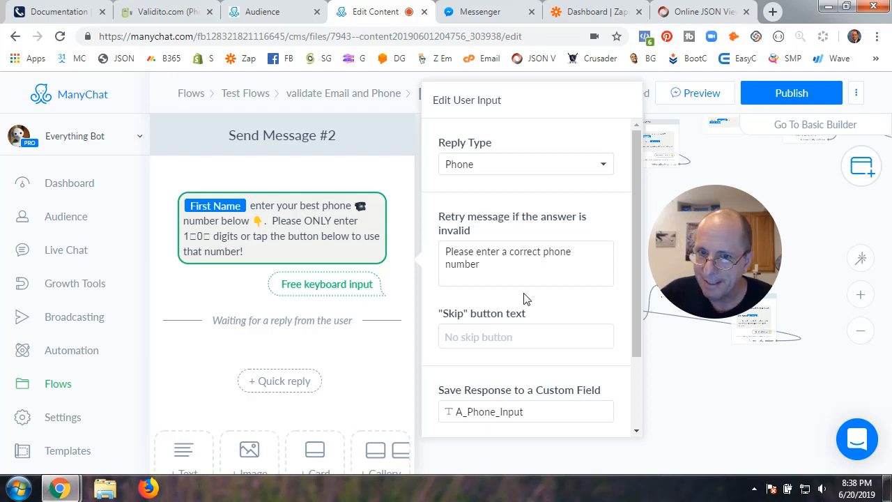
Verify Send Message #2 saves a Phone-type reply to A_Phone_Input, then go to Zapier's zaps list
{"action": "scroll", "coordinate": [526, 300], "scroll_direction": "down", "scroll_amount": 2}
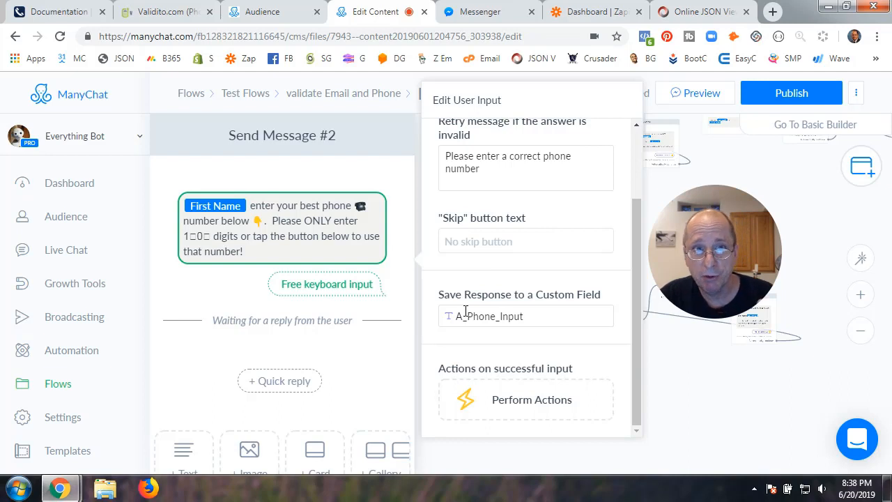
{"action": "left_click_drag", "start_coordinate": [456, 317], "coordinate": [531, 319]}
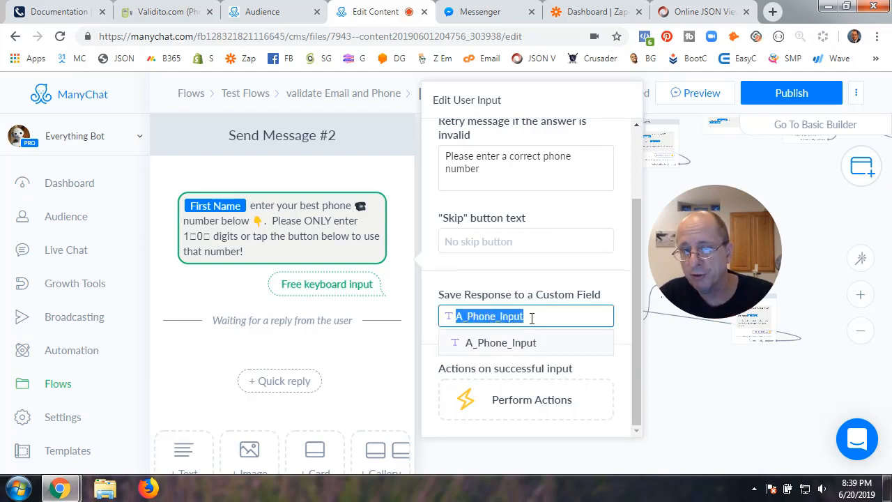
{"action": "left_click", "coordinate": [551, 279]}
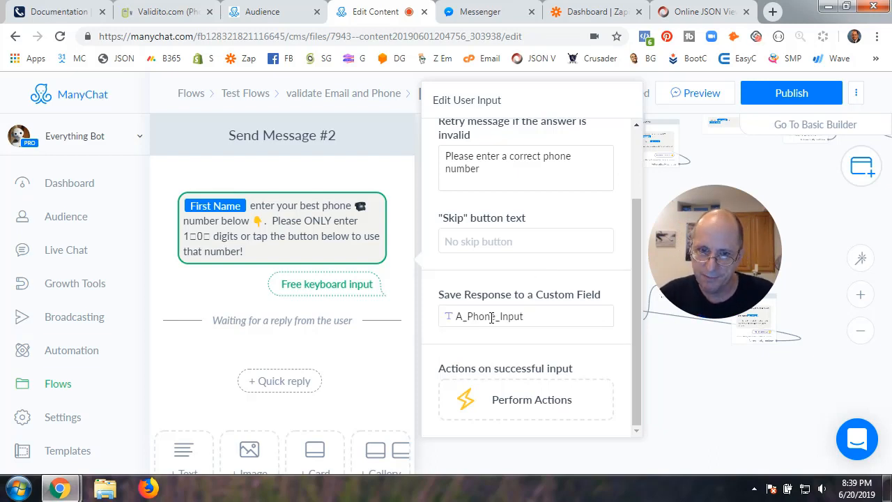
{"action": "scroll", "coordinate": [508, 308], "scroll_direction": "up", "scroll_amount": 2}
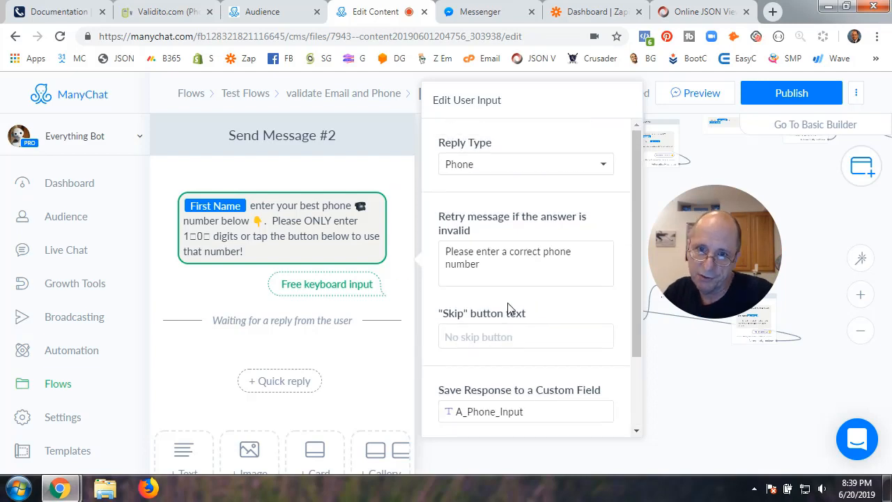
{"action": "scroll", "coordinate": [476, 247], "scroll_direction": "down", "scroll_amount": 2}
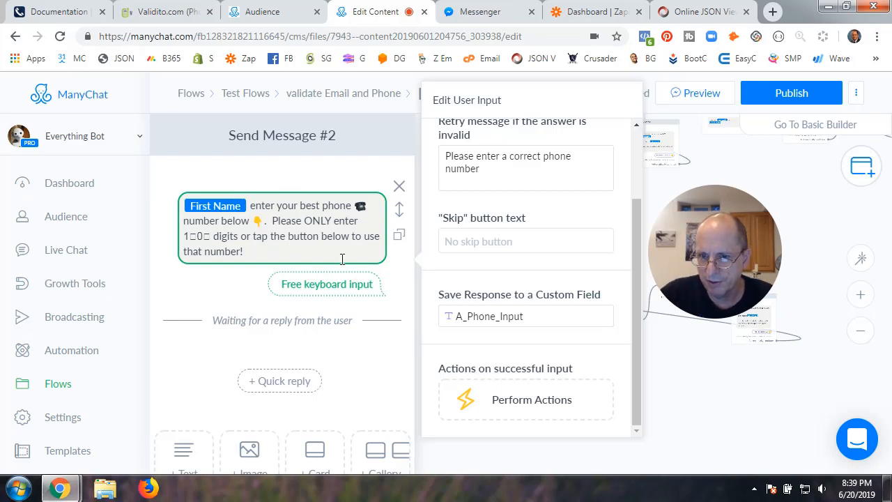
{"action": "left_click", "coordinate": [687, 410]}
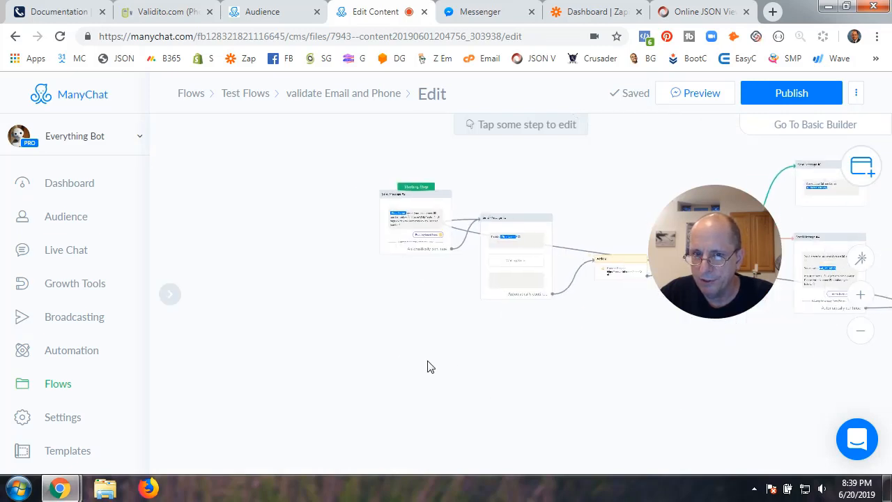
{"action": "left_click", "coordinate": [400, 246]}
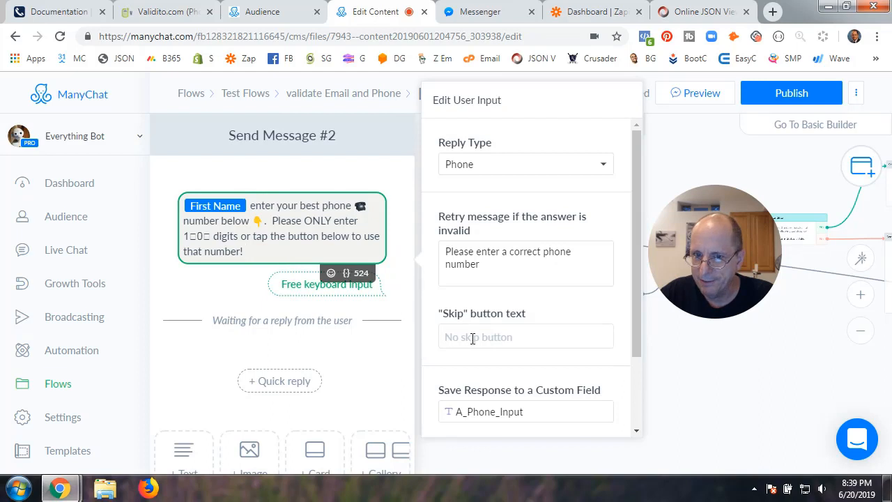
{"action": "scroll", "coordinate": [530, 352], "scroll_direction": "down", "scroll_amount": 3}
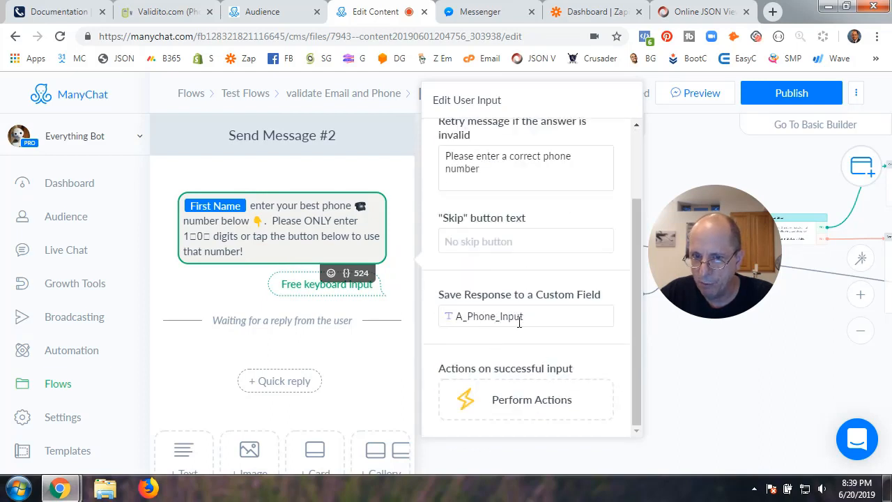
{"action": "left_click", "coordinate": [590, 13]}
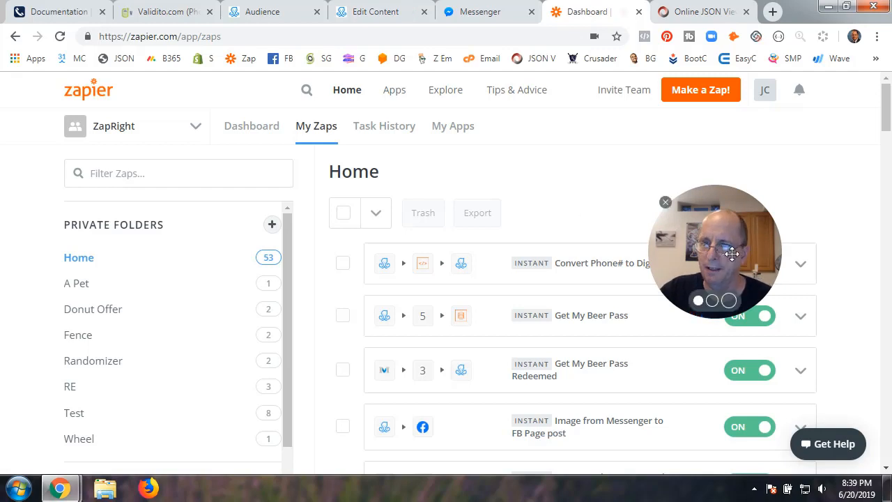
Open the Convert Phone# to Digits zap from My Zaps in its editor
{"action": "left_click_drag", "start_coordinate": [731, 253], "coordinate": [793, 182]}
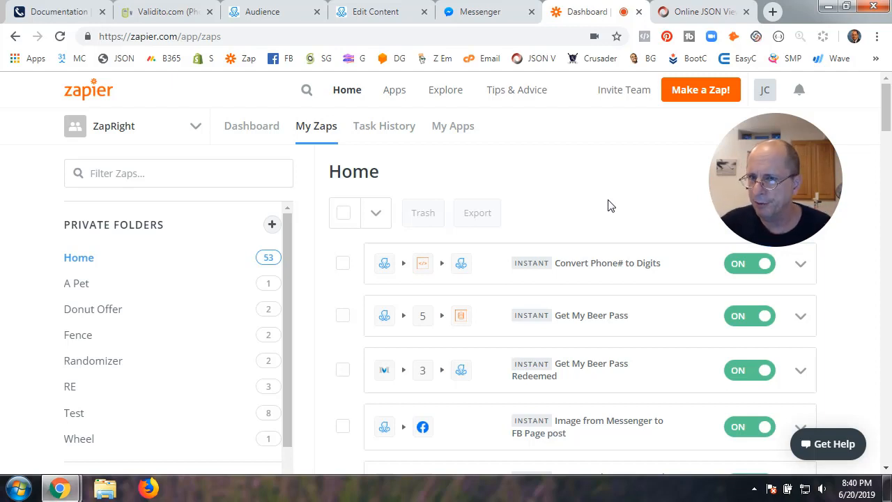
{"action": "left_click", "coordinate": [603, 270]}
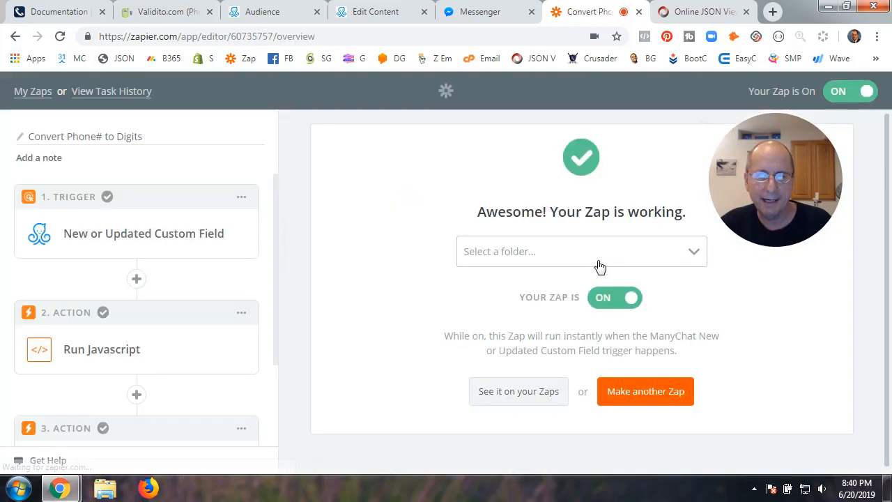
Confirm the zap's trigger is ManyChat's New or Updated Custom Field
{"action": "left_click", "coordinate": [134, 238]}
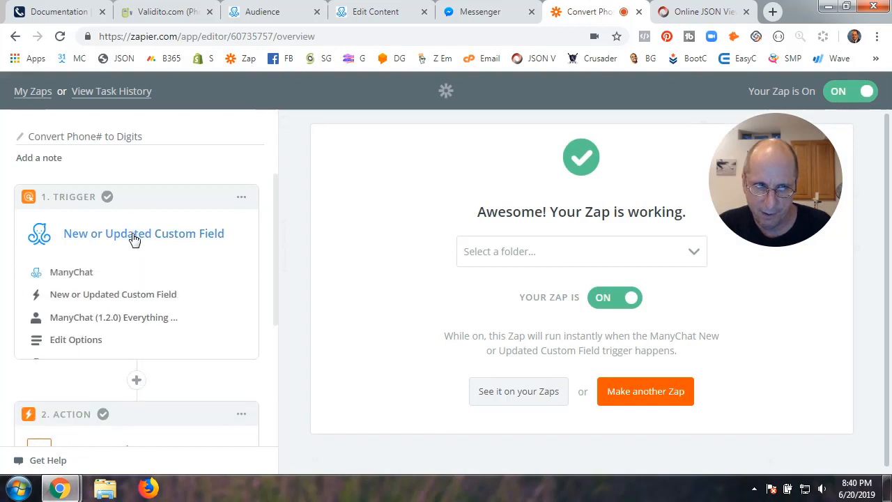
{"action": "left_click", "coordinate": [73, 279]}
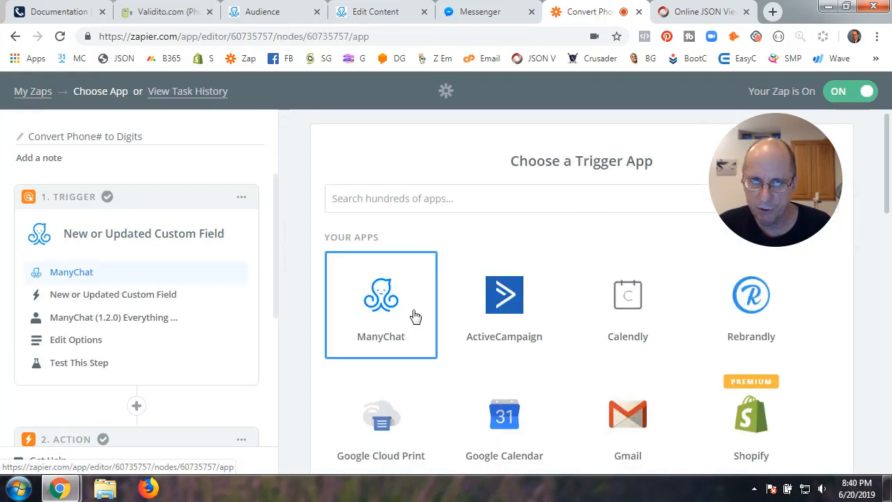
{"action": "left_click", "coordinate": [385, 309]}
{"action": "scroll", "coordinate": [500, 383], "scroll_direction": "down", "scroll_amount": 2}
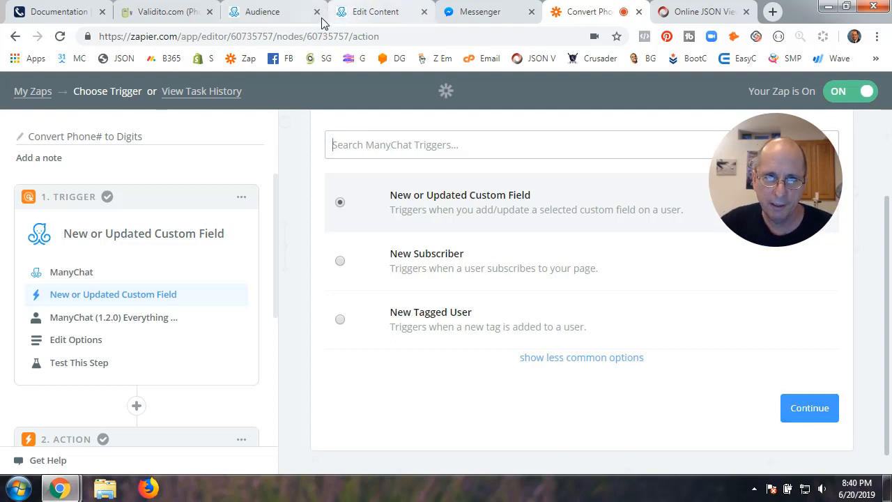
Glance at the subscriber's profile, then return to Send Message #2's A_Phone_Input editor in ManyChat
{"action": "left_click", "coordinate": [279, 14]}
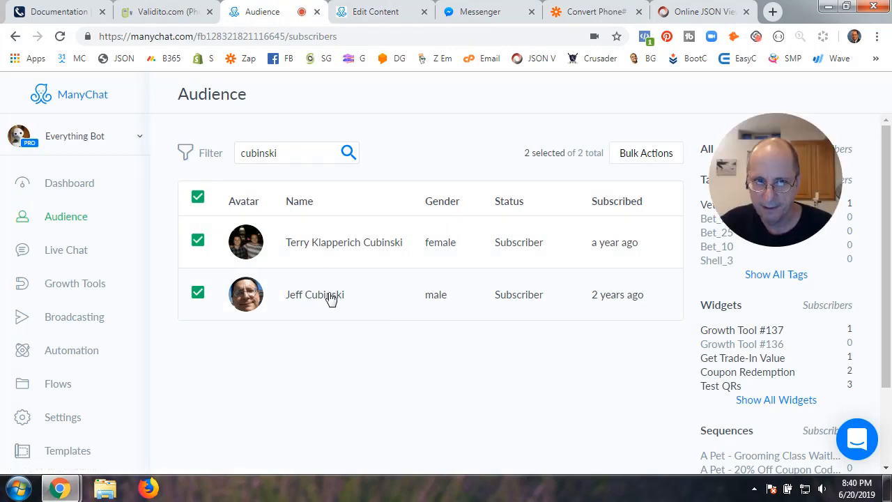
{"action": "left_click", "coordinate": [329, 295]}
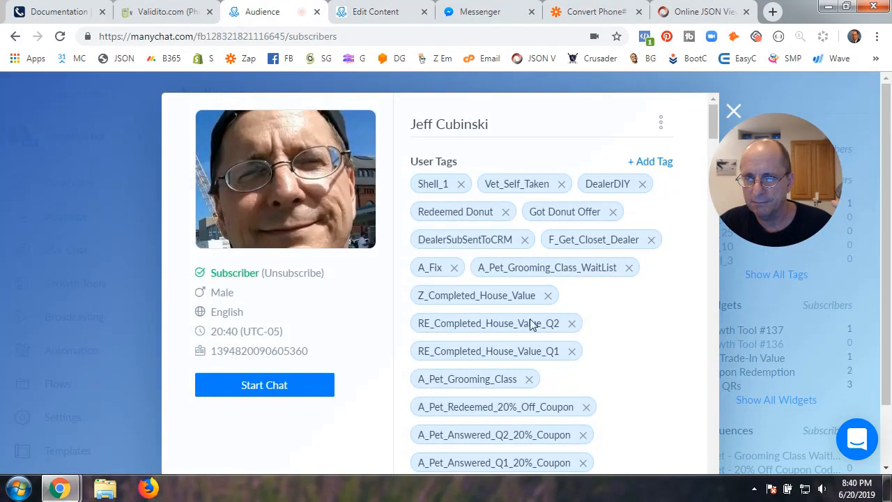
{"action": "left_click", "coordinate": [604, 15]}
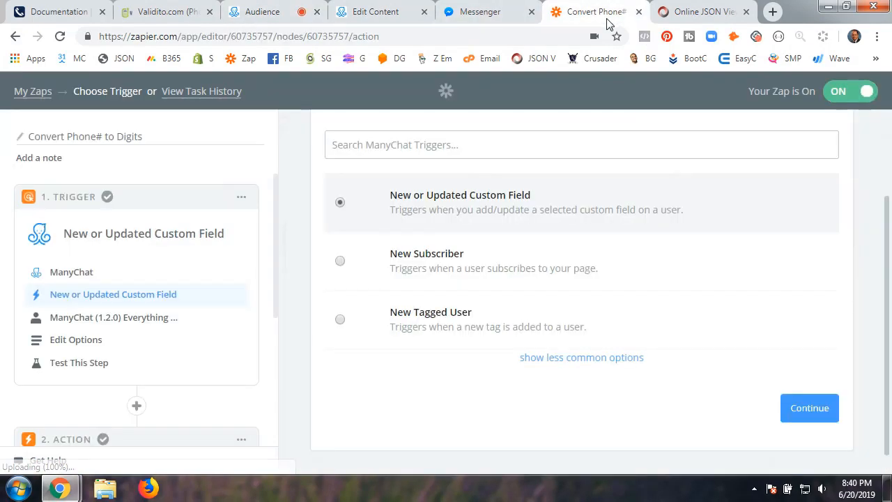
{"action": "left_click", "coordinate": [385, 17]}
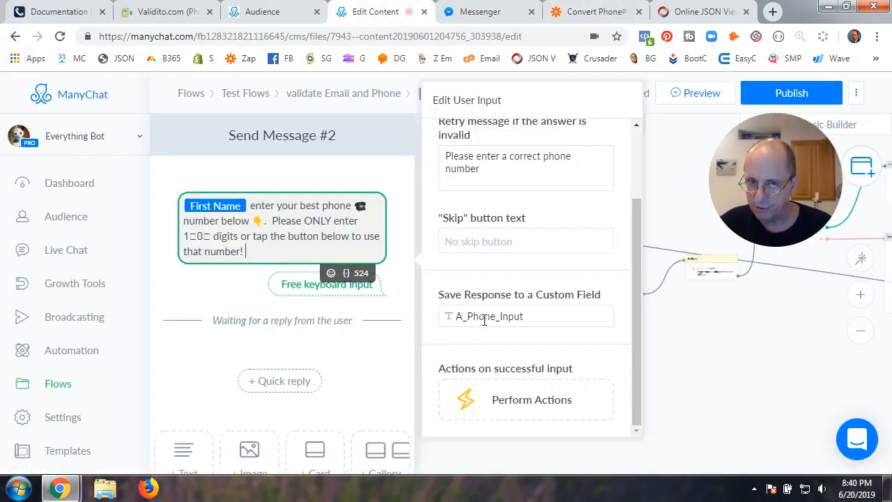
Back on the subscriber's profile, expand the list to show every custom field
{"action": "left_click", "coordinate": [282, 17]}
{"action": "scroll", "coordinate": [550, 295], "scroll_direction": "down", "scroll_amount": 5}
{"action": "scroll", "coordinate": [554, 334], "scroll_direction": "down", "scroll_amount": 15}
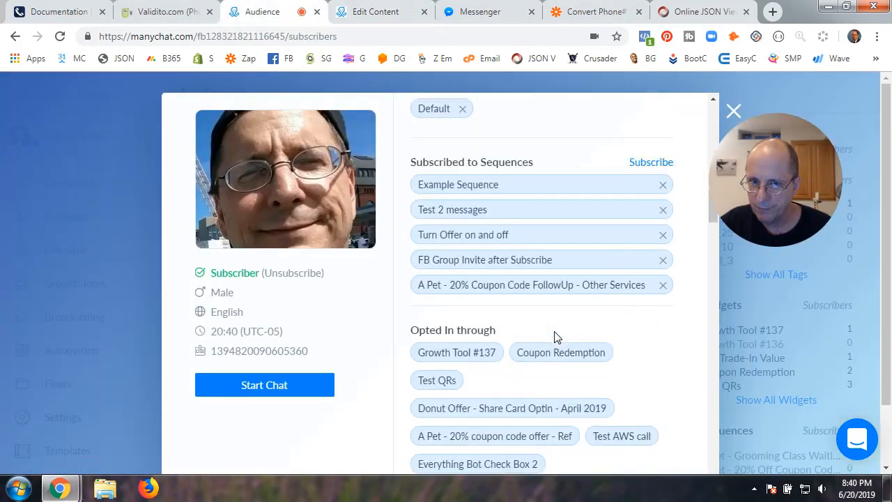
{"action": "scroll", "coordinate": [554, 333], "scroll_direction": "down", "scroll_amount": 12}
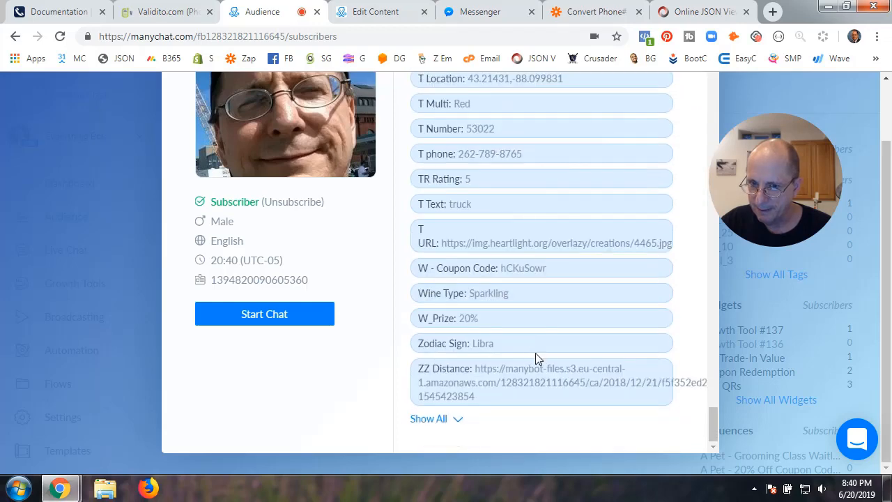
{"action": "left_click", "coordinate": [430, 419]}
Check that A_Phone_Input matches A_Phone_Entered_Raw and A_Phone_Status is Valid, then go to the Convert Phone# zap
{"action": "scroll", "coordinate": [529, 382], "scroll_direction": "up", "scroll_amount": 8}
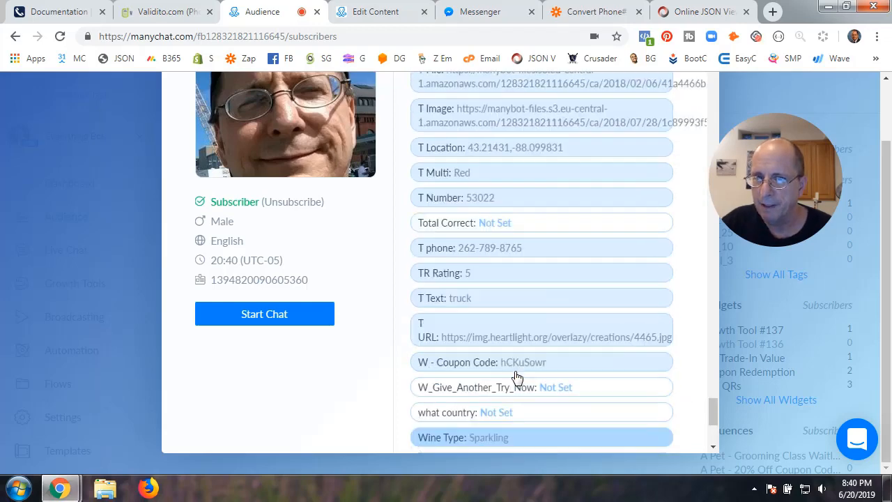
{"action": "scroll", "coordinate": [516, 376], "scroll_direction": "up", "scroll_amount": 4}
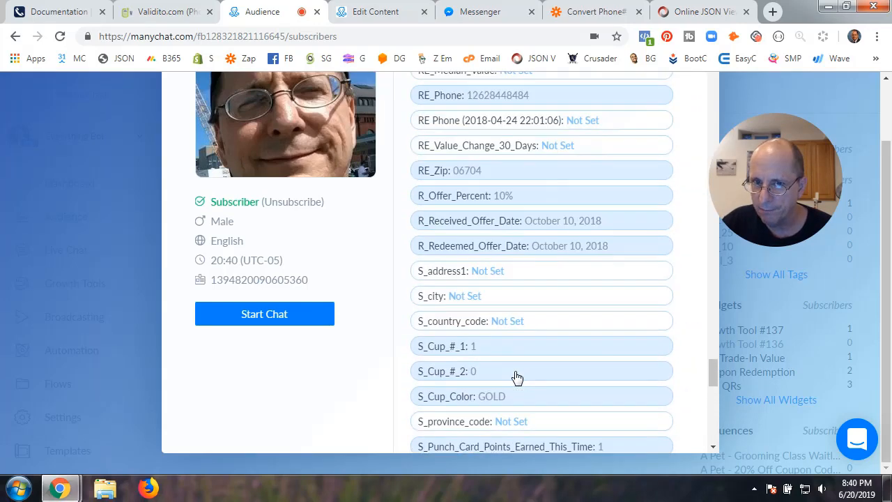
{"action": "scroll", "coordinate": [515, 285], "scroll_direction": "up", "scroll_amount": 2}
{"action": "scroll", "coordinate": [514, 285], "scroll_direction": "up", "scroll_amount": 5}
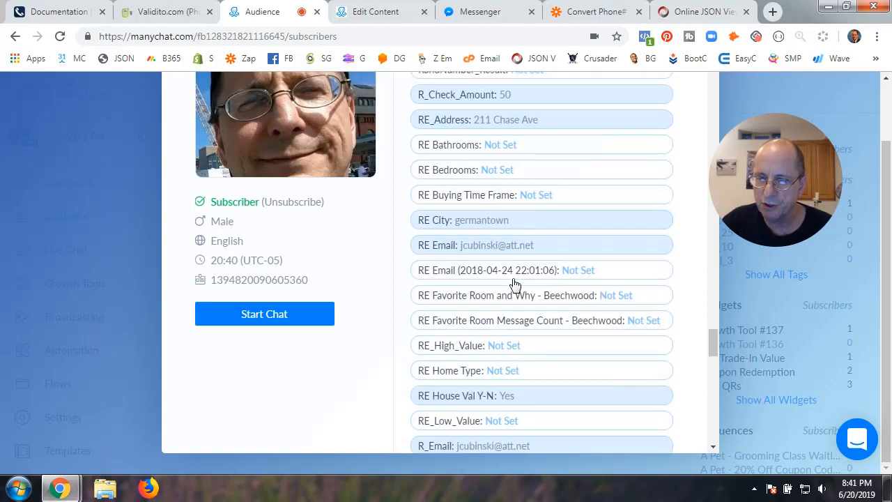
{"action": "scroll", "coordinate": [514, 285], "scroll_direction": "up", "scroll_amount": 15}
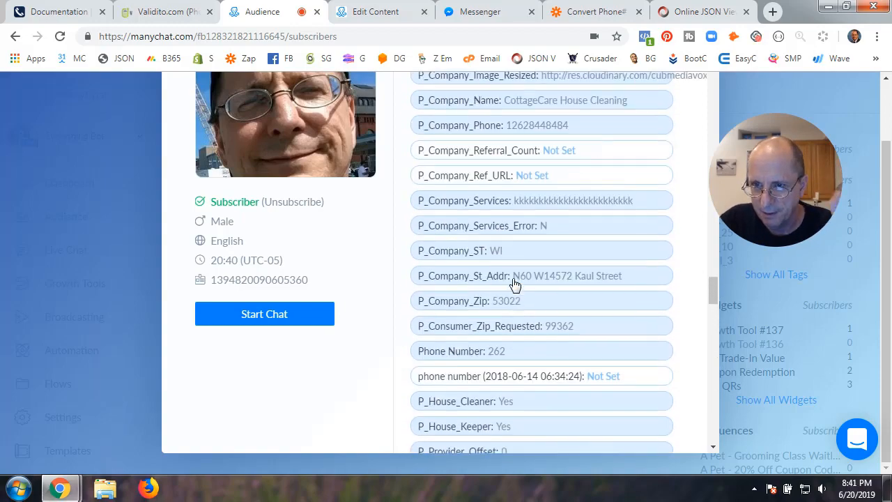
{"action": "scroll", "coordinate": [514, 285], "scroll_direction": "up", "scroll_amount": 20}
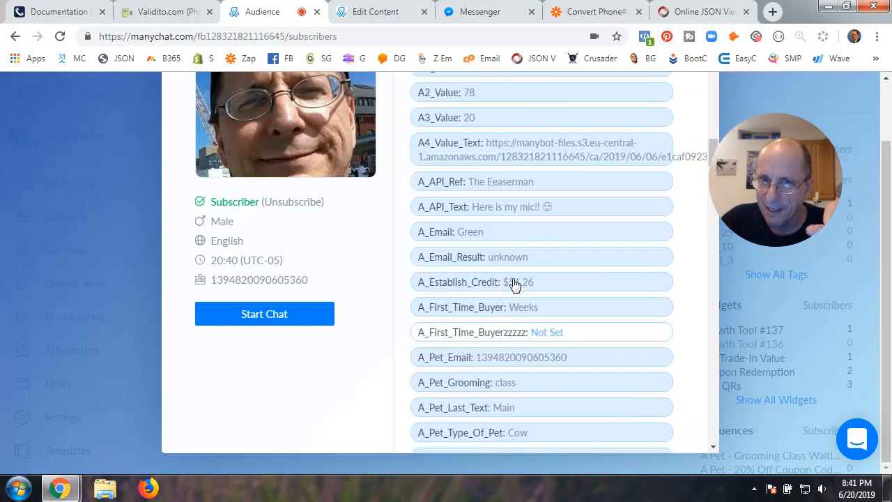
{"action": "scroll", "coordinate": [514, 285], "scroll_direction": "down", "scroll_amount": 15}
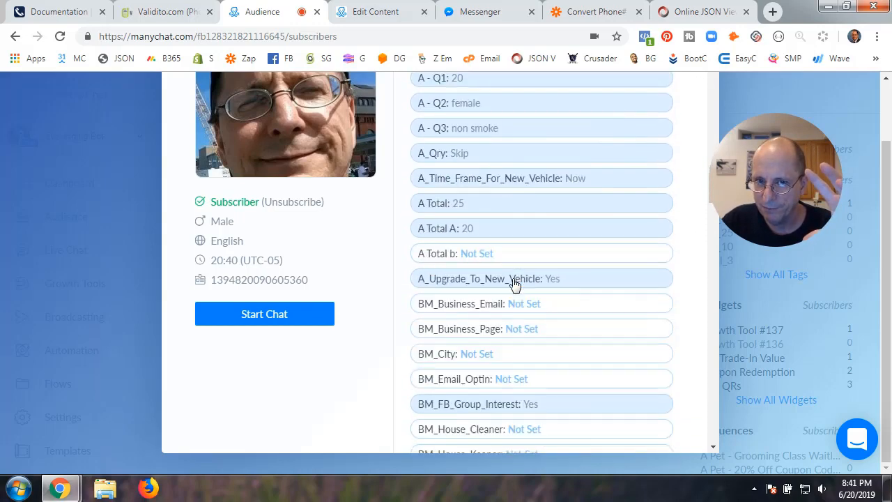
{"action": "scroll", "coordinate": [514, 285], "scroll_direction": "up", "scroll_amount": 3}
{"action": "scroll", "coordinate": [523, 278], "scroll_direction": "down", "scroll_amount": 5}
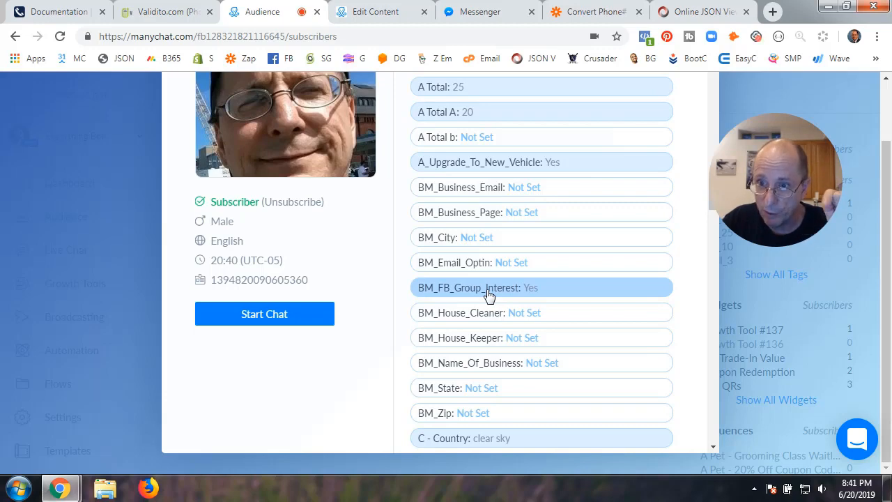
{"action": "scroll", "coordinate": [489, 293], "scroll_direction": "up", "scroll_amount": 7}
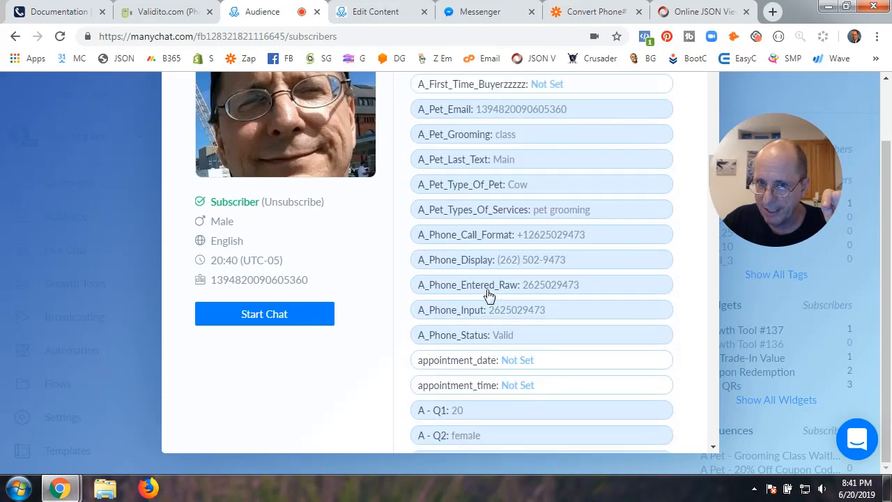
{"action": "scroll", "coordinate": [545, 197], "scroll_direction": "down", "scroll_amount": 2}
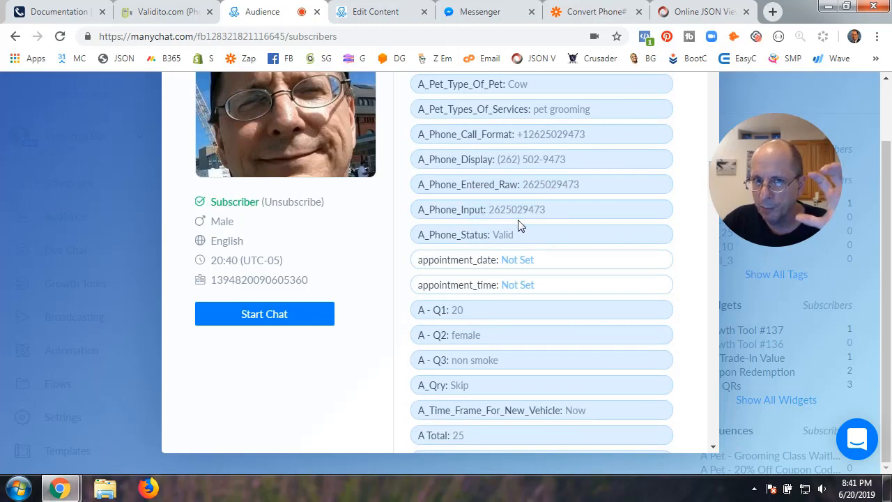
{"action": "left_click", "coordinate": [584, 11]}
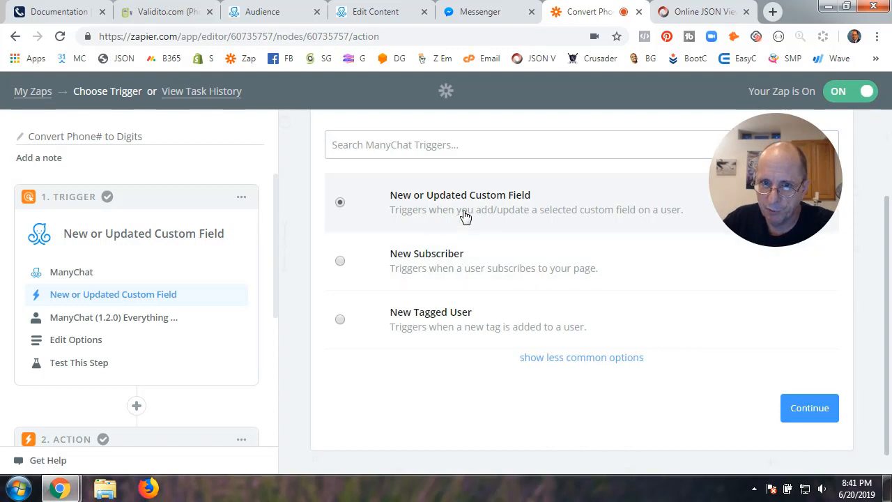
Keep the New or Updated Custom Field trigger and test the Everything Bot #9 ManyChat connection
{"action": "left_click", "coordinate": [798, 411]}
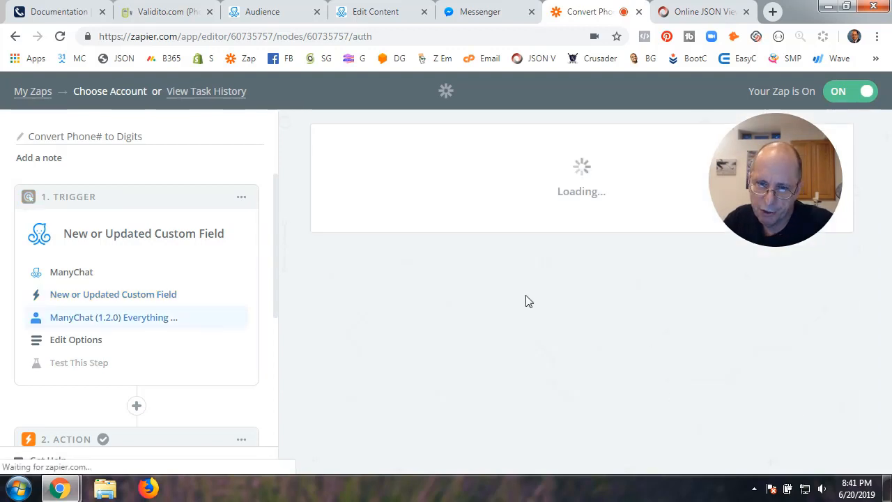
{"action": "scroll", "coordinate": [390, 272], "scroll_direction": "down", "scroll_amount": 1}
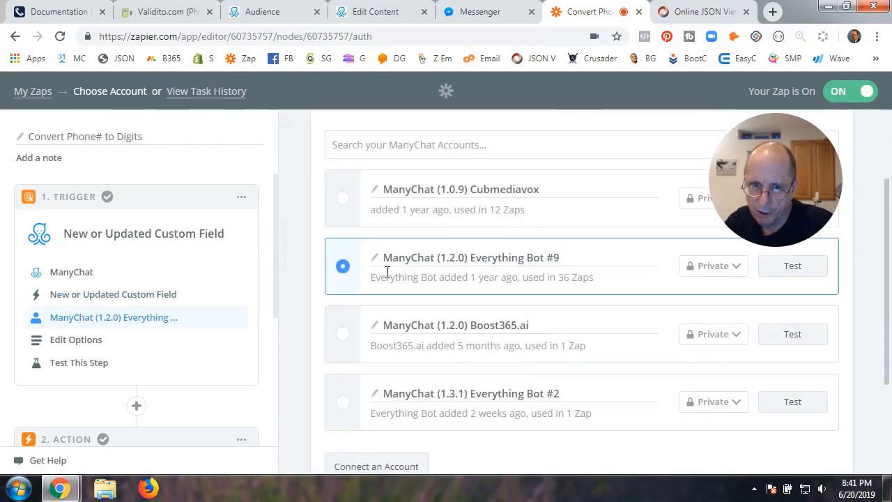
{"action": "left_click", "coordinate": [794, 272]}
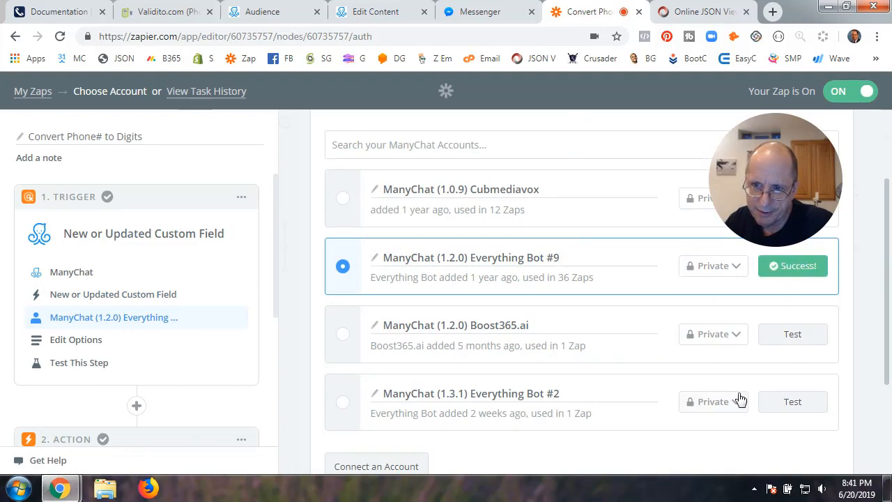
{"action": "scroll", "coordinate": [739, 398], "scroll_direction": "down", "scroll_amount": 3}
{"action": "scroll", "coordinate": [739, 398], "scroll_direction": "up", "scroll_amount": 2}
{"action": "scroll", "coordinate": [738, 398], "scroll_direction": "down", "scroll_amount": 2}
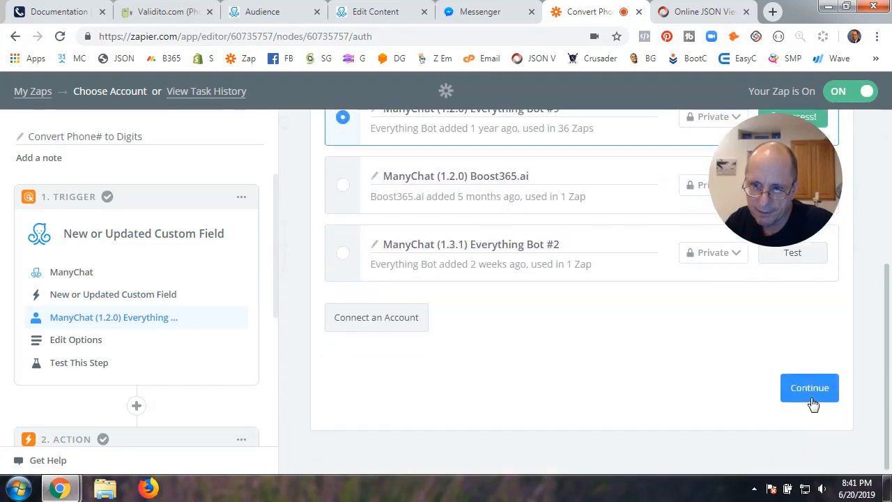
{"action": "left_click", "coordinate": [811, 401]}
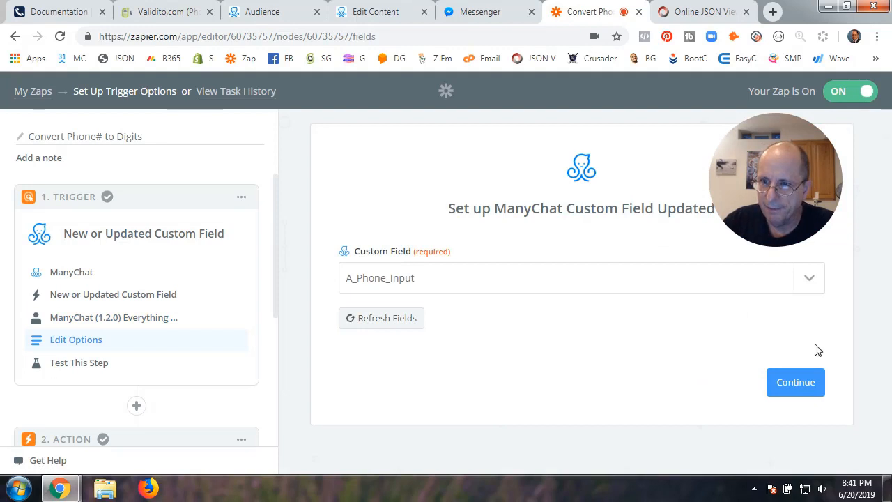
Save A_Phone_Input as the watched field, dismiss the update error, and accept sample Custom Field Updated B
{"action": "left_click_drag", "start_coordinate": [784, 191], "coordinate": [766, 161]}
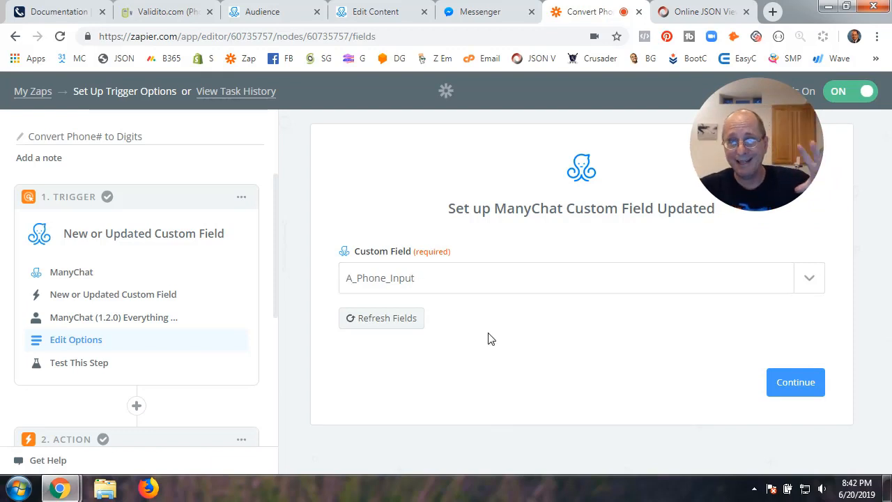
{"action": "left_click", "coordinate": [796, 382]}
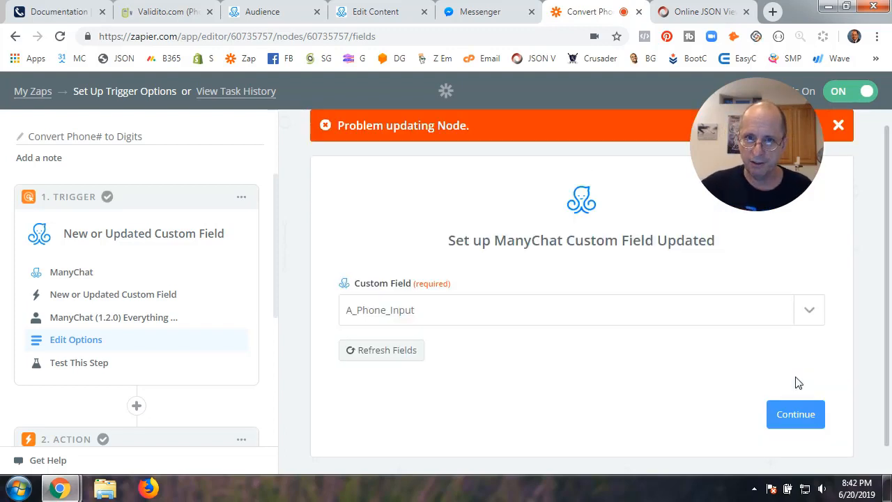
{"action": "scroll", "coordinate": [799, 382], "scroll_direction": "up", "scroll_amount": 1}
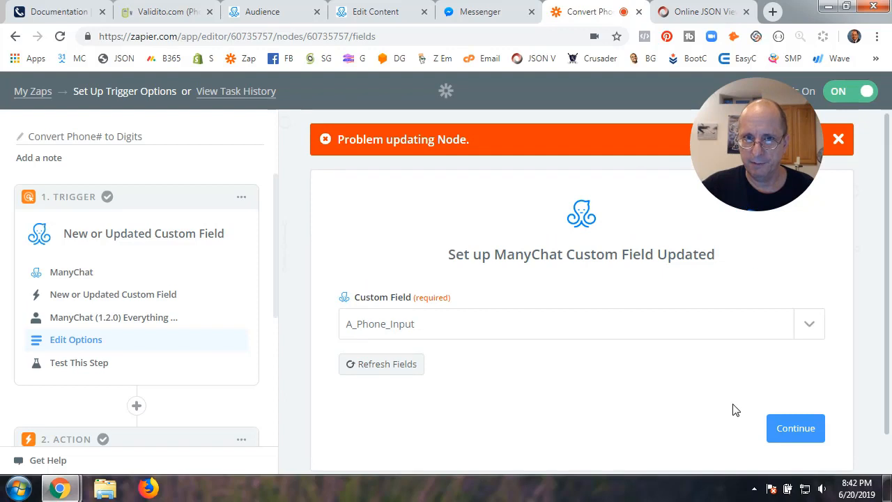
{"action": "left_click", "coordinate": [809, 426]}
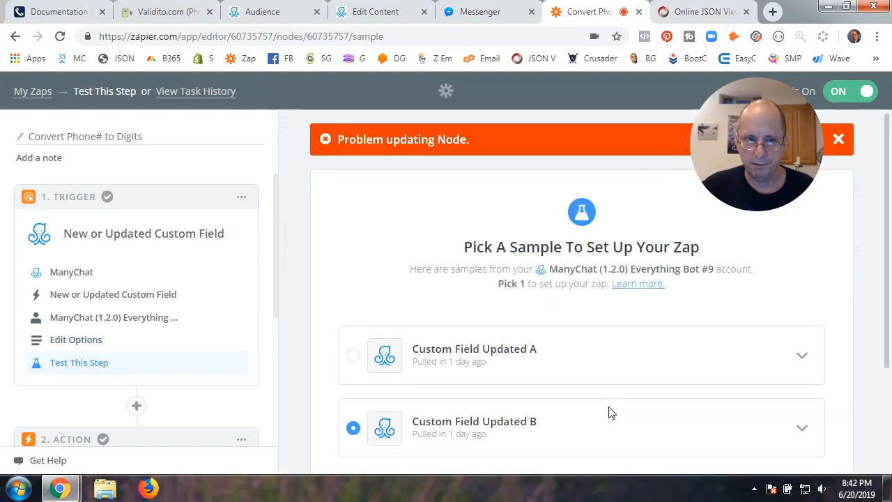
{"action": "left_click", "coordinate": [839, 141]}
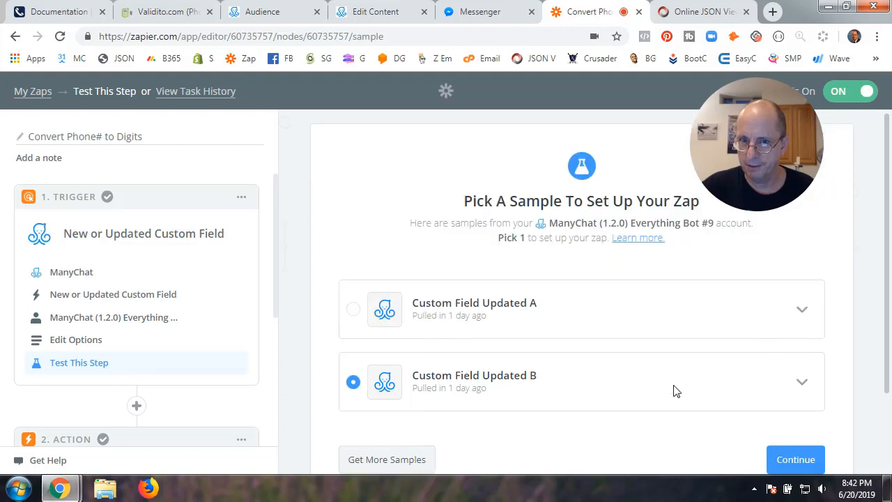
{"action": "scroll", "coordinate": [673, 381], "scroll_direction": "down", "scroll_amount": 2}
{"action": "left_click", "coordinate": [801, 361]}
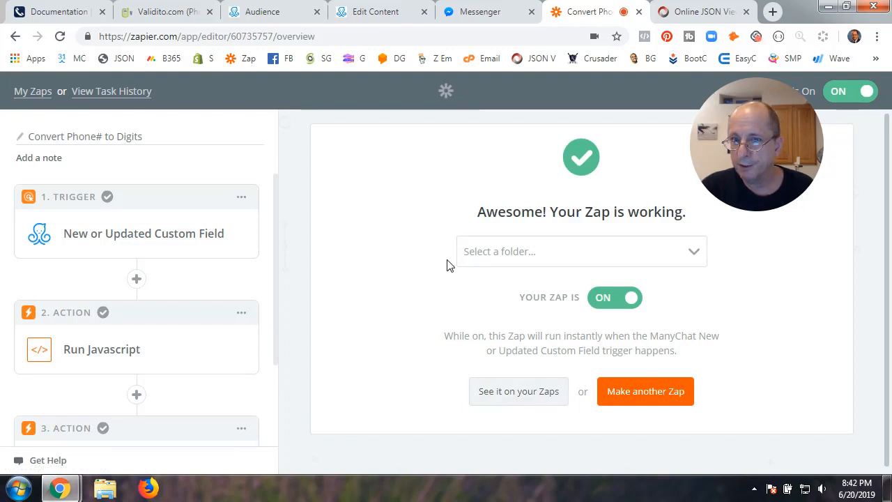
Turn the Convert Phone# to Digits zap off and add a new Action/Search step after Set Custom Field
{"action": "left_click", "coordinate": [600, 298]}
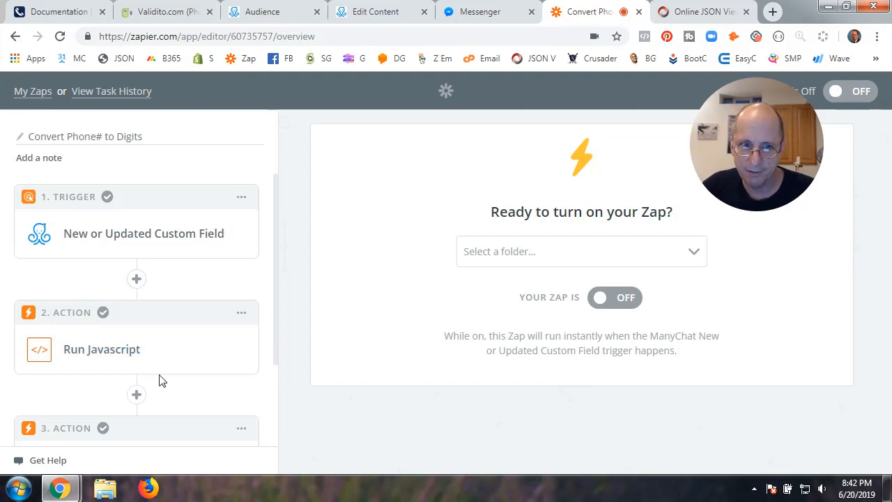
{"action": "scroll", "coordinate": [161, 375], "scroll_direction": "down", "scroll_amount": 2}
{"action": "left_click", "coordinate": [145, 410]}
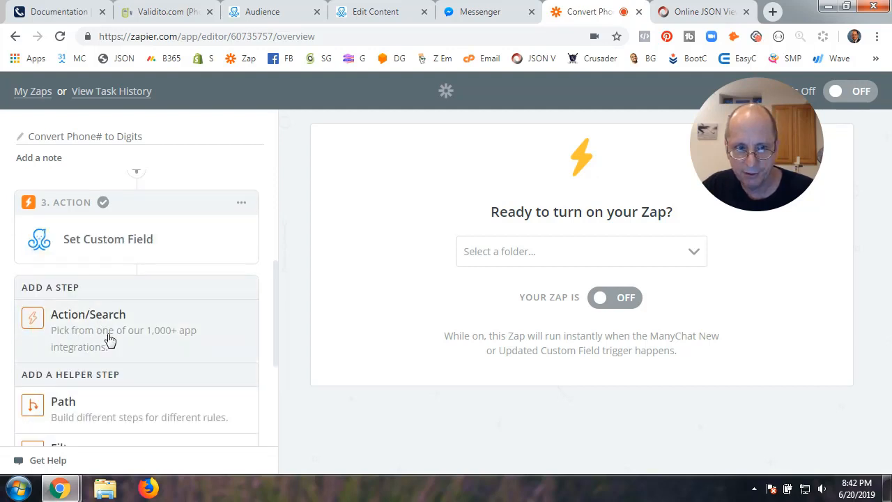
{"action": "scroll", "coordinate": [116, 340], "scroll_direction": "down", "scroll_amount": 2}
{"action": "scroll", "coordinate": [120, 340], "scroll_direction": "up", "scroll_amount": 5}
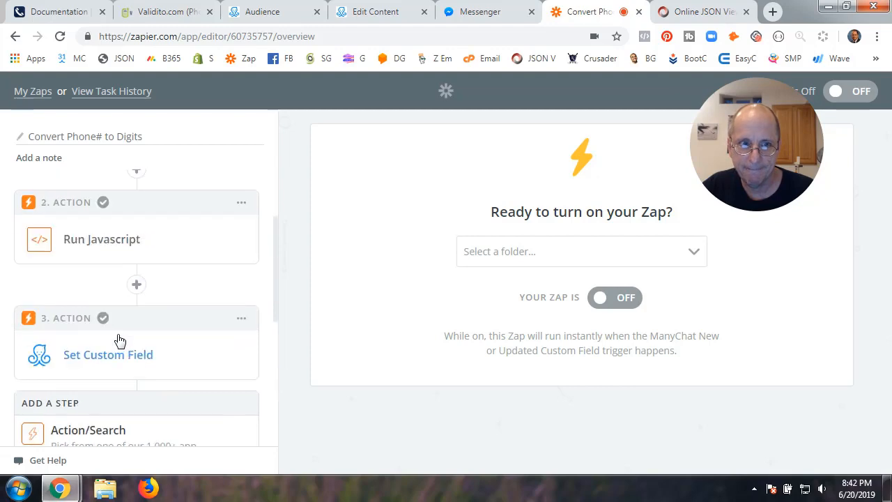
{"action": "scroll", "coordinate": [120, 340], "scroll_direction": "down", "scroll_amount": 2}
{"action": "scroll", "coordinate": [120, 341], "scroll_direction": "down", "scroll_amount": 5}
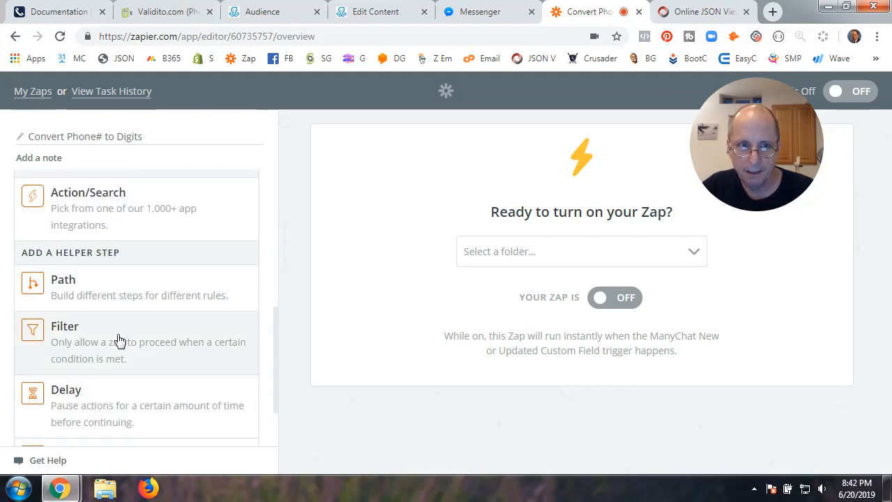
{"action": "scroll", "coordinate": [120, 340], "scroll_direction": "up", "scroll_amount": 1}
{"action": "scroll", "coordinate": [120, 340], "scroll_direction": "down", "scroll_amount": 2}
{"action": "scroll", "coordinate": [119, 340], "scroll_direction": "up", "scroll_amount": 5}
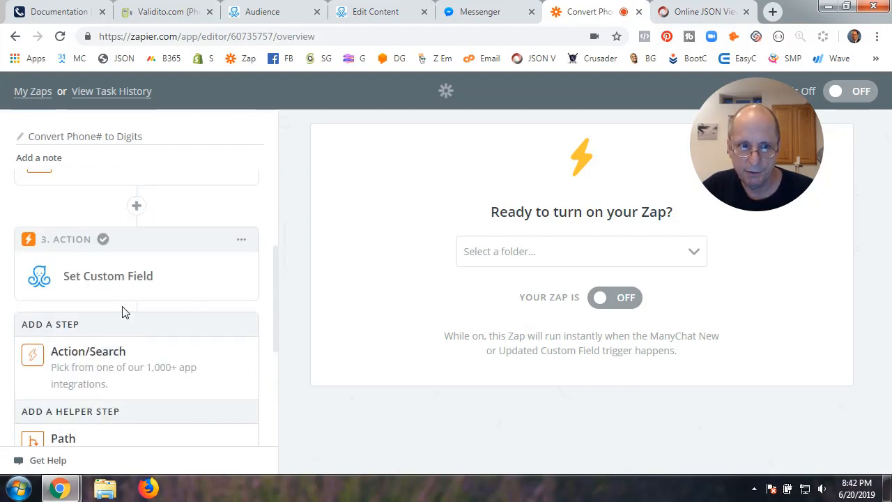
{"action": "left_click", "coordinate": [121, 362]}
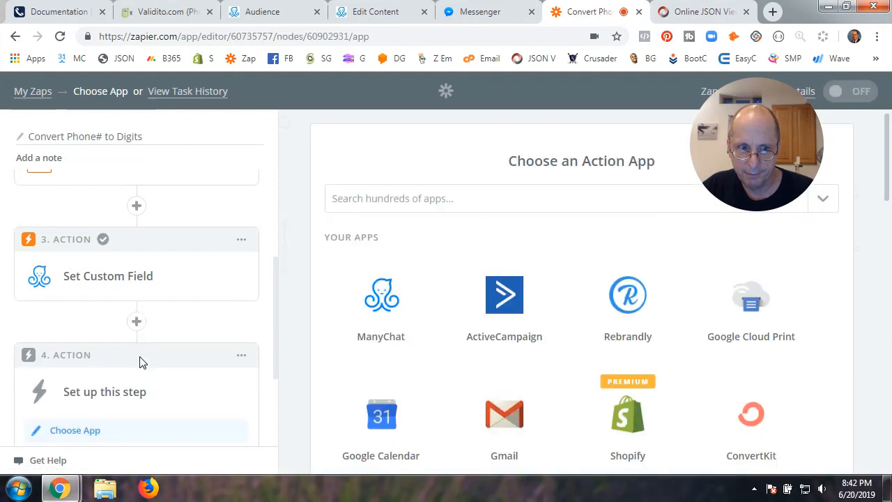
Delete the empty step 4 from the zap
{"action": "left_click", "coordinate": [241, 357]}
{"action": "left_click", "coordinate": [199, 408]}
{"action": "left_click", "coordinate": [198, 408]}
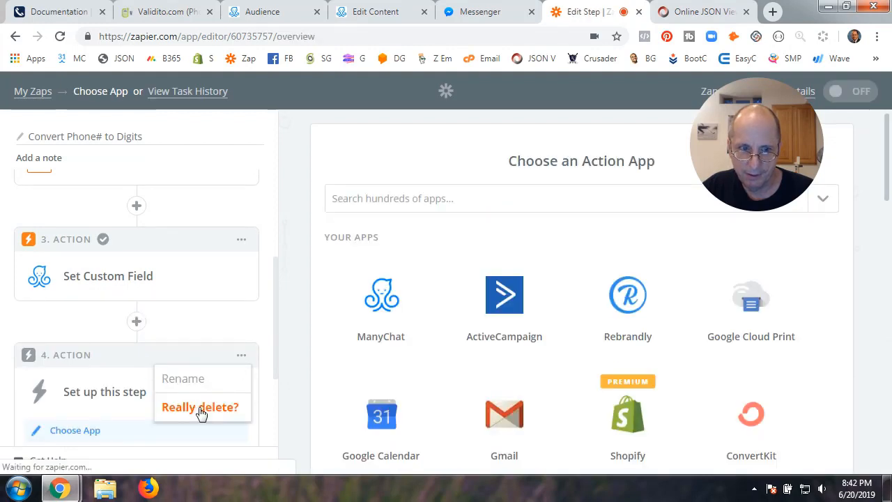
{"action": "scroll", "coordinate": [160, 378], "scroll_direction": "up", "scroll_amount": 2}
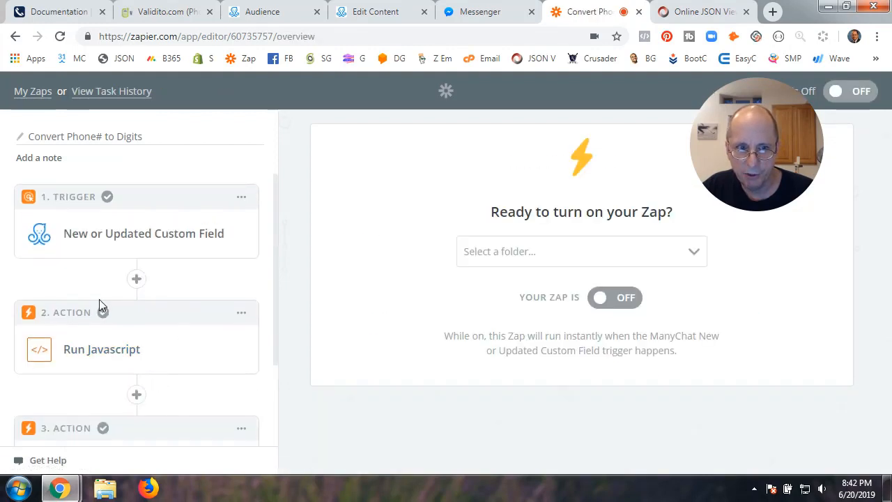
{"action": "scroll", "coordinate": [130, 351], "scroll_direction": "down", "scroll_amount": 2}
Add a new fourth action step using Code by Zapier, found by searching 'code by'
{"action": "left_click", "coordinate": [111, 418]}
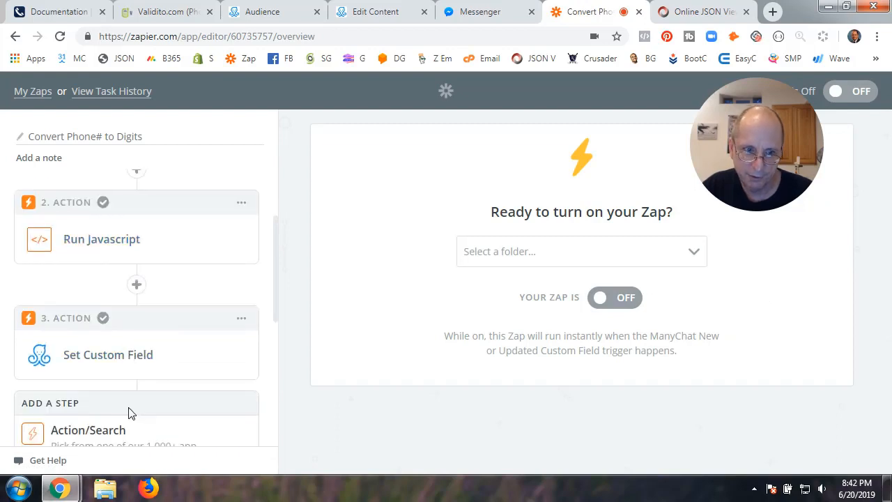
{"action": "left_click", "coordinate": [88, 435]}
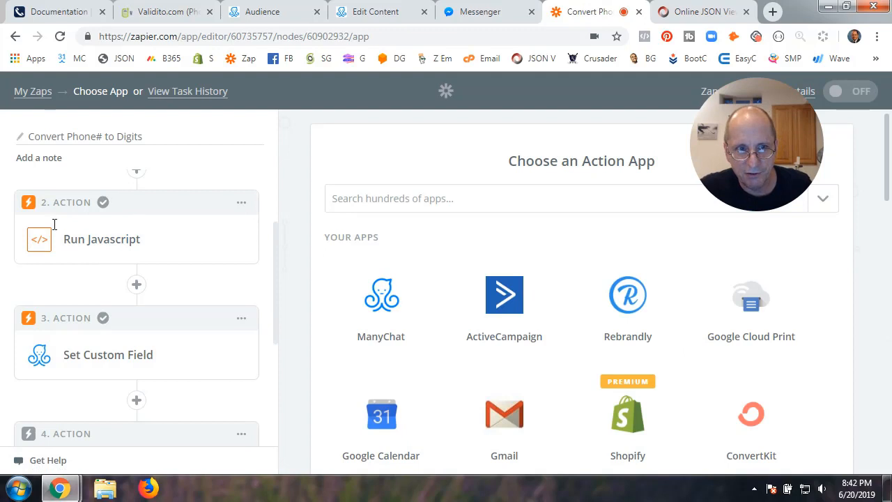
{"action": "left_click", "coordinate": [358, 199]}
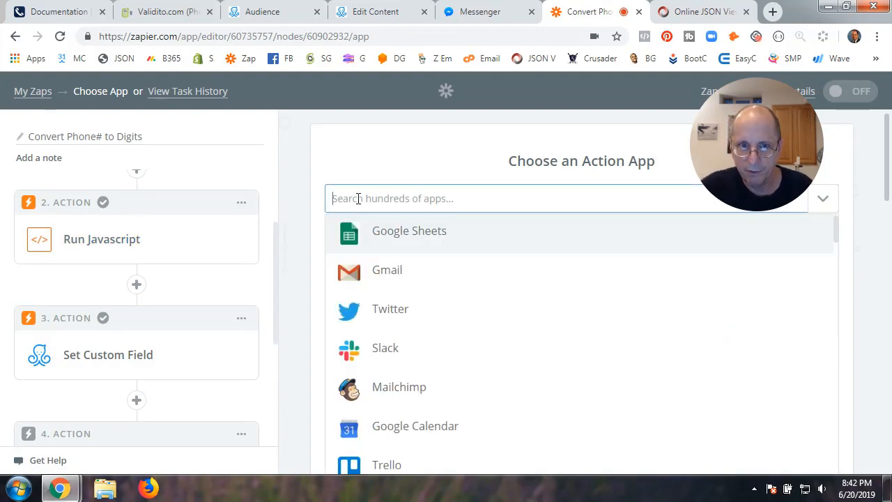
{"action": "type", "text": "cde"}
{"action": "key", "text": "BackSpace"}
{"action": "key", "text": "BackSpace"}
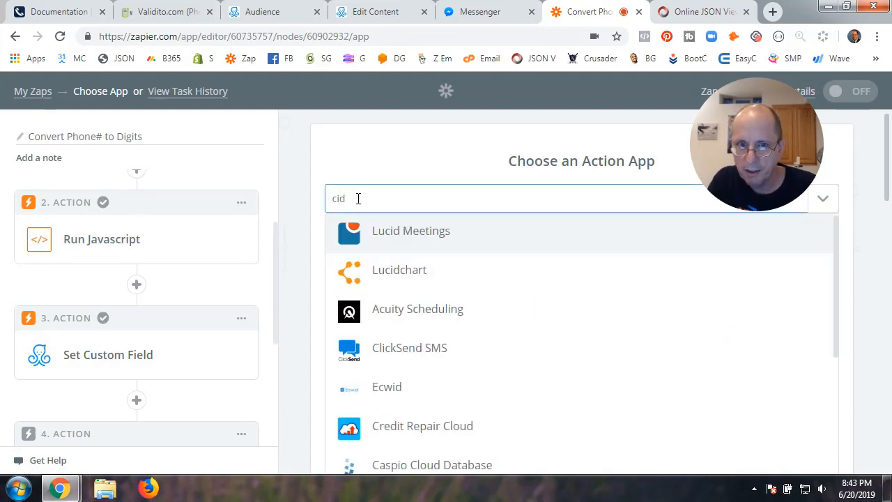
{"action": "type", "text": "ode bu"}
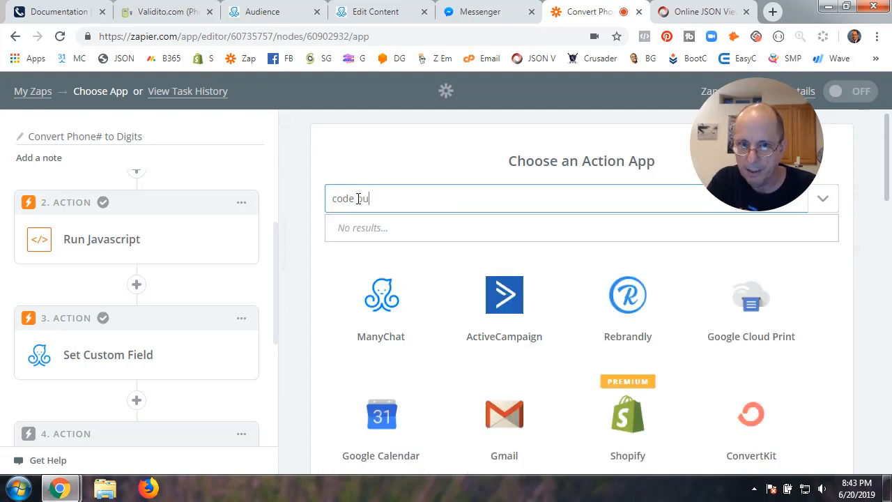
{"action": "key", "text": "BackSpace"}
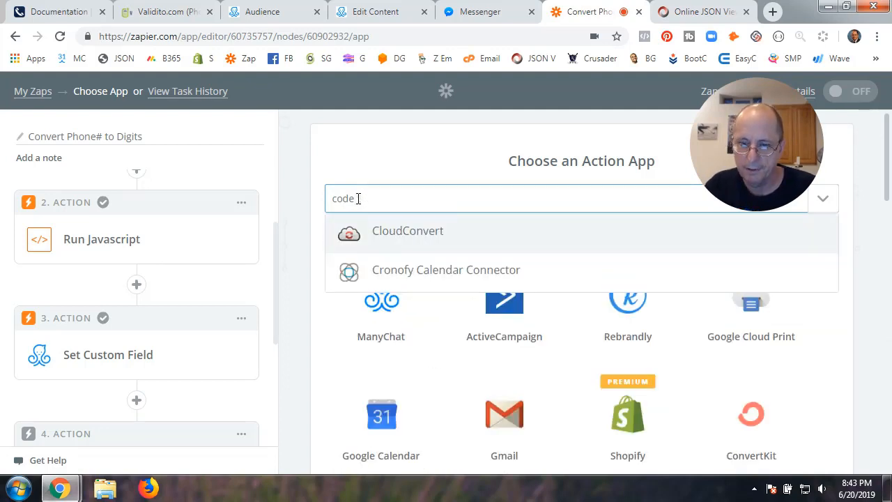
{"action": "type", "text": "by"}
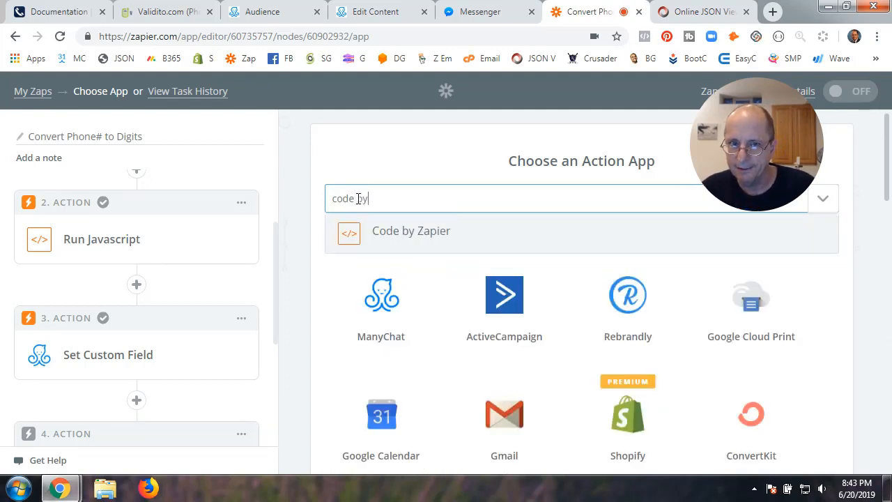
{"action": "left_click", "coordinate": [396, 234]}
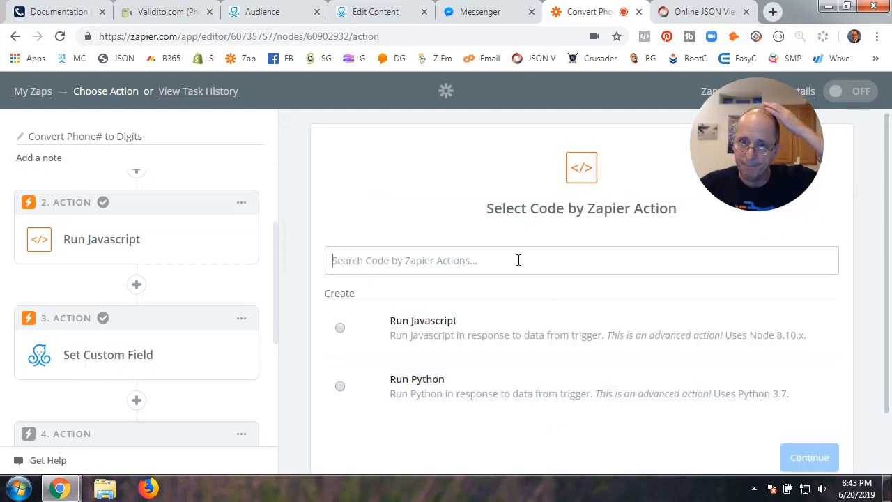
Delete the Code by Zapier fourth step and expand the Run Javascript step
{"action": "scroll", "coordinate": [146, 388], "scroll_direction": "down", "scroll_amount": 2}
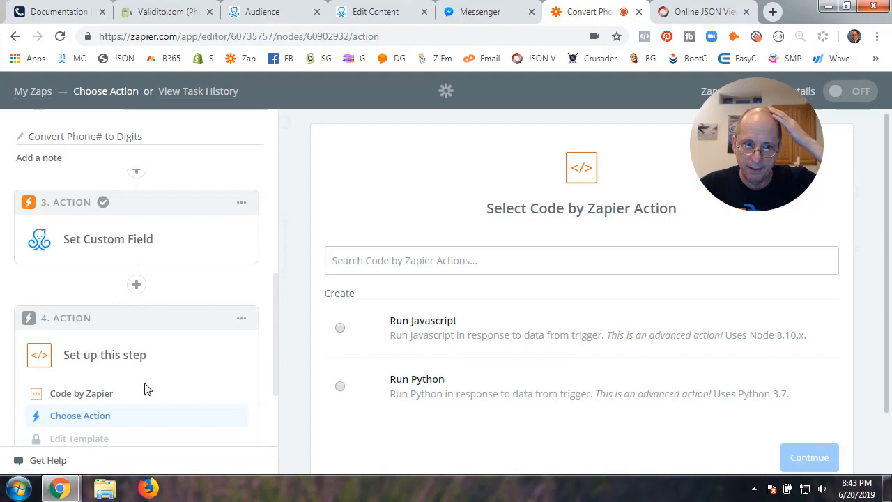
{"action": "left_click", "coordinate": [242, 318]}
{"action": "left_click", "coordinate": [201, 370]}
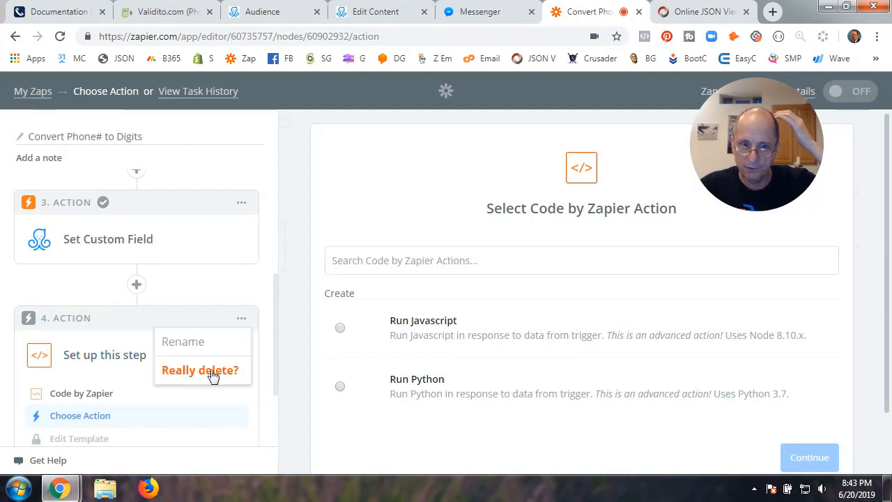
{"action": "left_click", "coordinate": [209, 373]}
{"action": "left_click", "coordinate": [155, 353]}
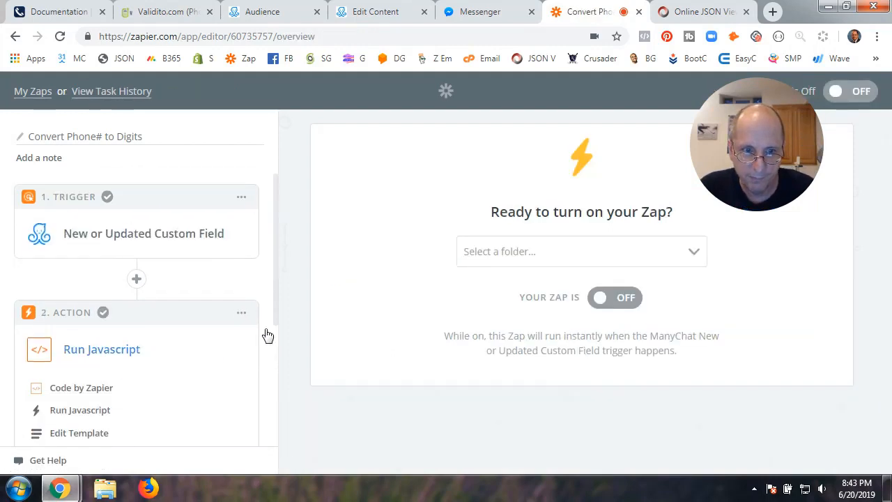
Keep Code by Zapier with Run Javascript as the step's app and event
{"action": "left_click", "coordinate": [114, 387]}
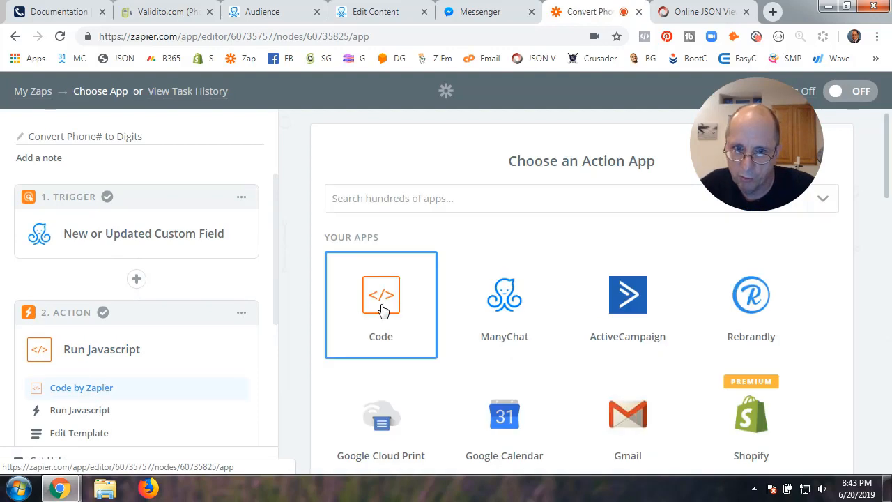
{"action": "left_click", "coordinate": [383, 310]}
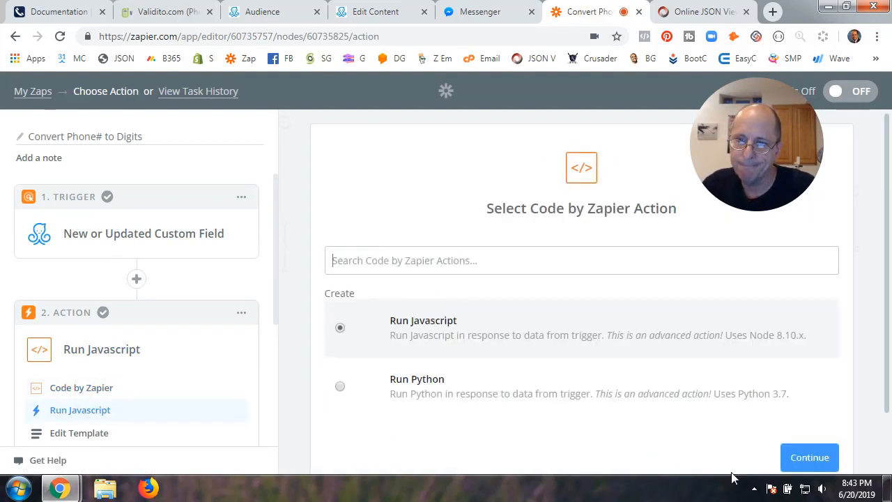
{"action": "left_click", "coordinate": [809, 466]}
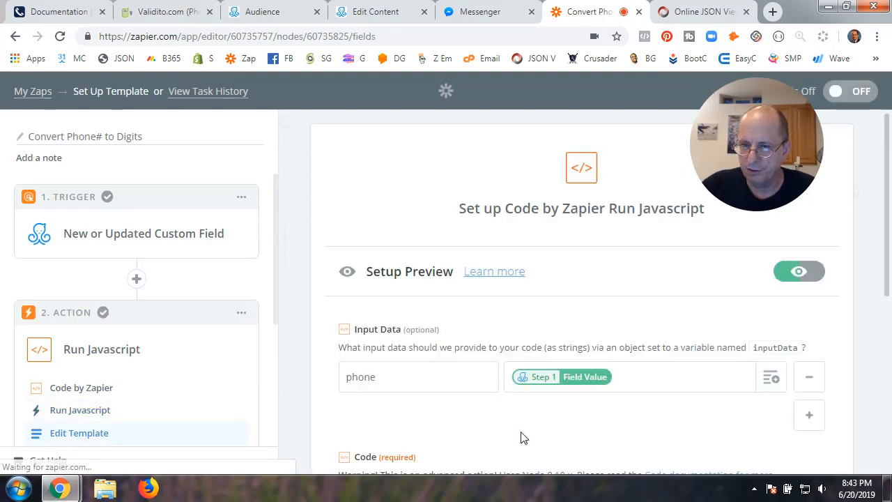
Map the phone input data to Step 1's Field Value, undoing the duplicate entry
{"action": "scroll", "coordinate": [523, 437], "scroll_direction": "down", "scroll_amount": 2}
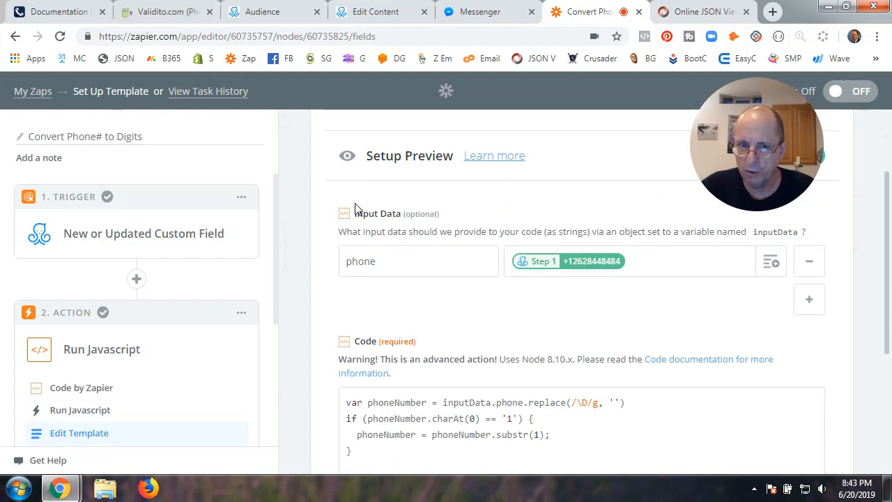
{"action": "double_click", "coordinate": [383, 262]}
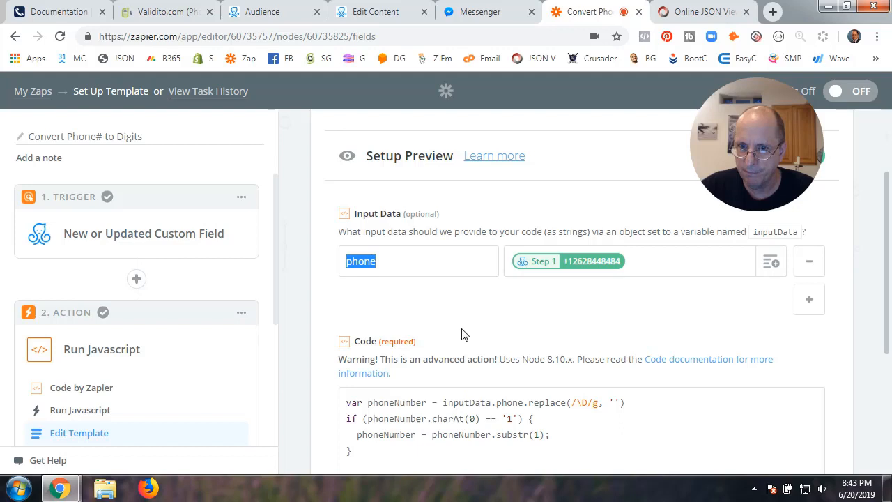
{"action": "left_click", "coordinate": [772, 263]}
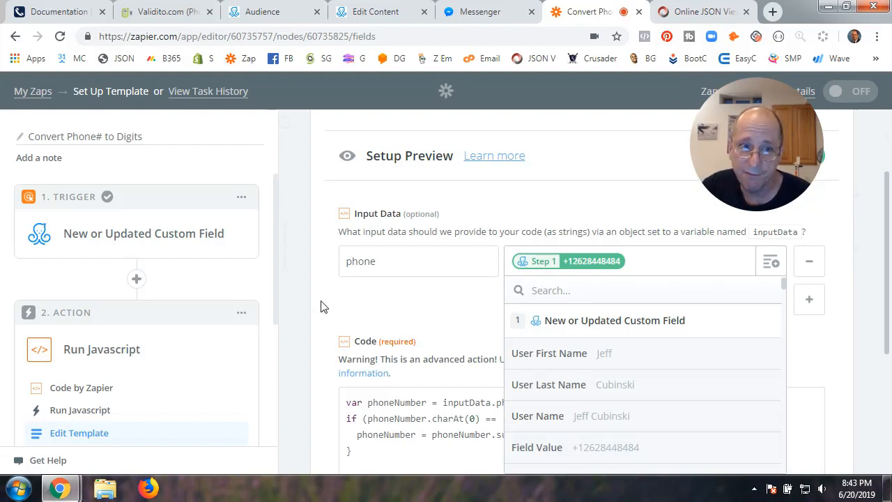
{"action": "left_click", "coordinate": [591, 452]}
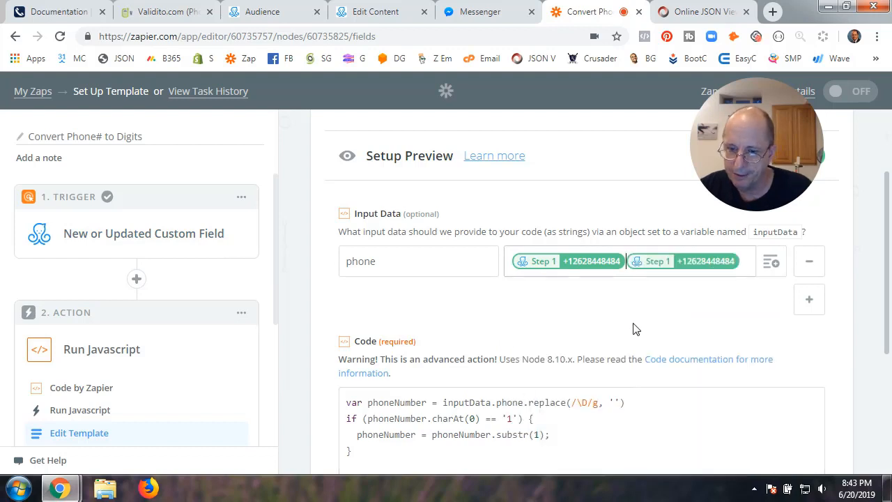
{"action": "key", "text": "ctrl+z"}
{"action": "scroll", "coordinate": [633, 328], "scroll_direction": "down", "scroll_amount": 2}
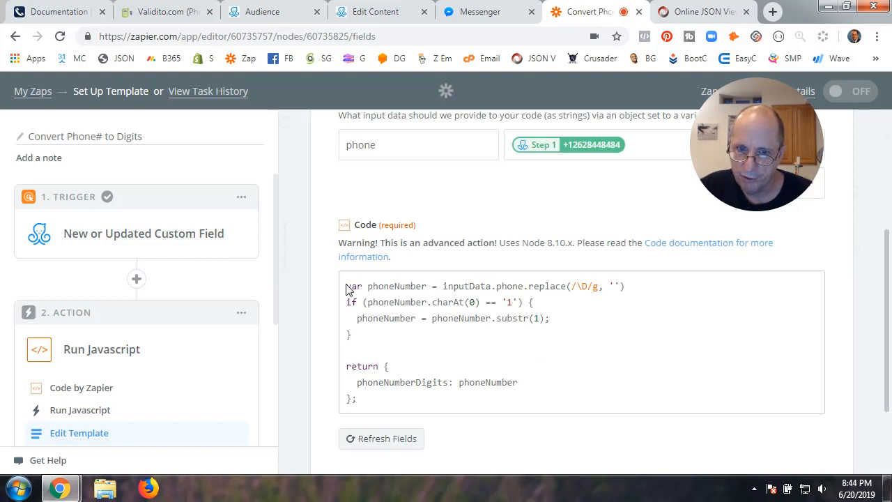
{"action": "left_click_drag", "start_coordinate": [346, 288], "coordinate": [523, 287]}
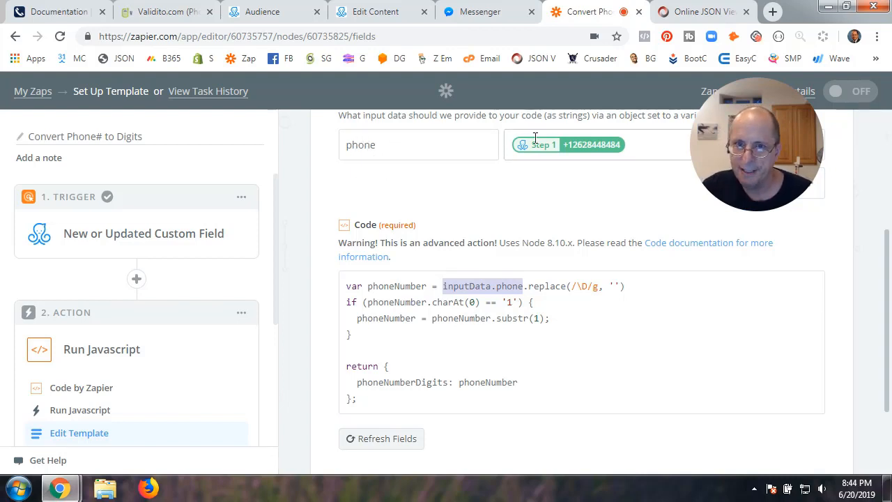
{"action": "scroll", "coordinate": [507, 193], "scroll_direction": "up", "scroll_amount": 1}
{"action": "scroll", "coordinate": [507, 193], "scroll_direction": "up", "scroll_amount": 2}
{"action": "left_click_drag", "start_coordinate": [354, 214], "coordinate": [416, 214]}
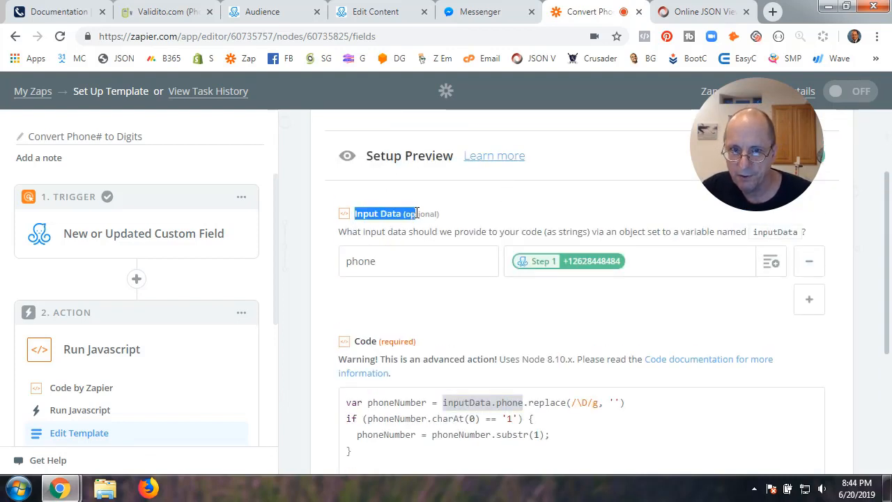
{"action": "left_click", "coordinate": [371, 272]}
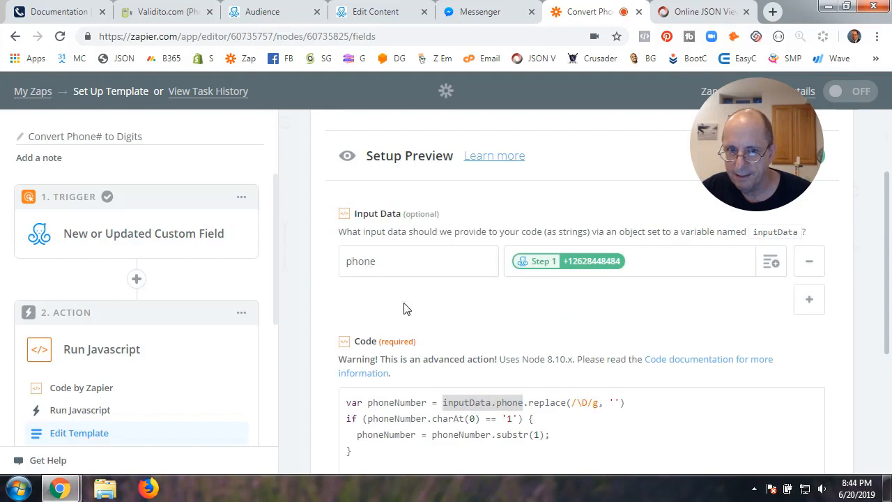
{"action": "scroll", "coordinate": [587, 345], "scroll_direction": "down", "scroll_amount": 2}
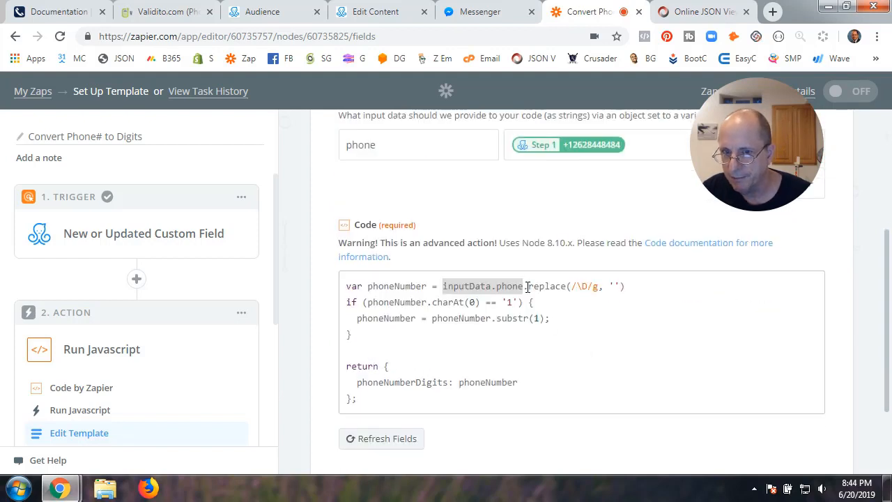
{"action": "left_click_drag", "start_coordinate": [528, 286], "coordinate": [570, 286]}
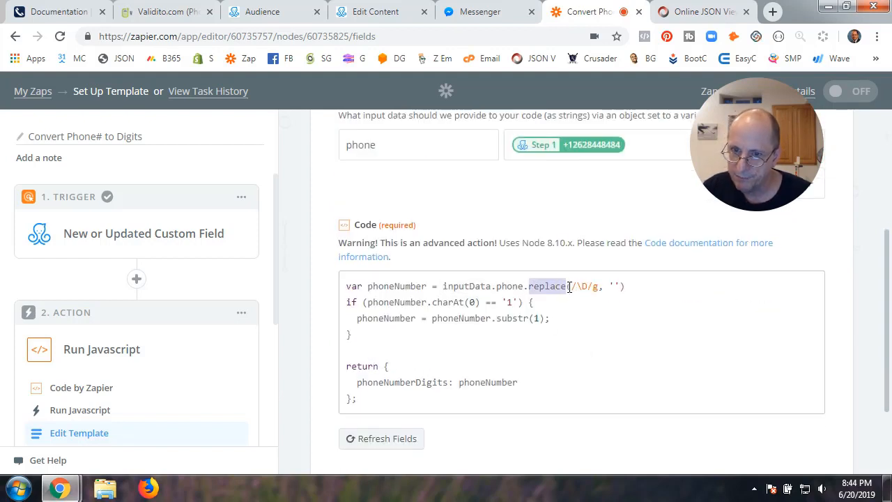
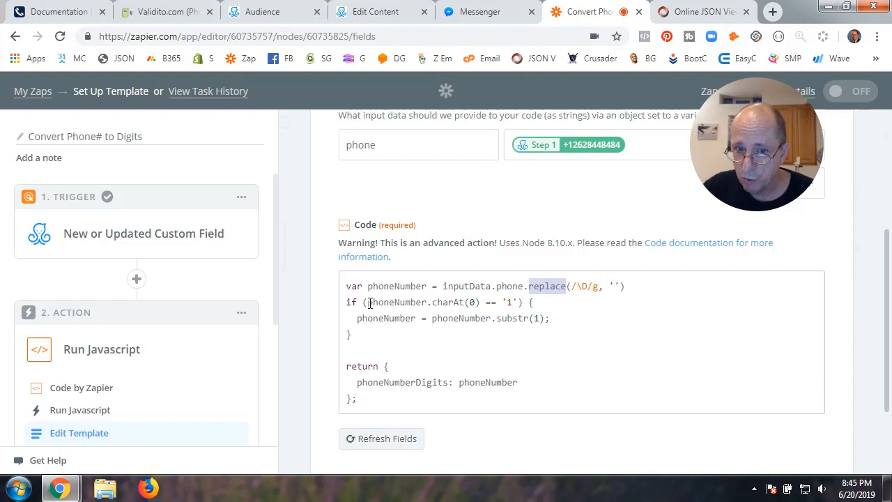
Review the code's first-character check, charAt(0) compared to '1', and the substr call
{"action": "left_click_drag", "start_coordinate": [368, 302], "coordinate": [478, 301]}
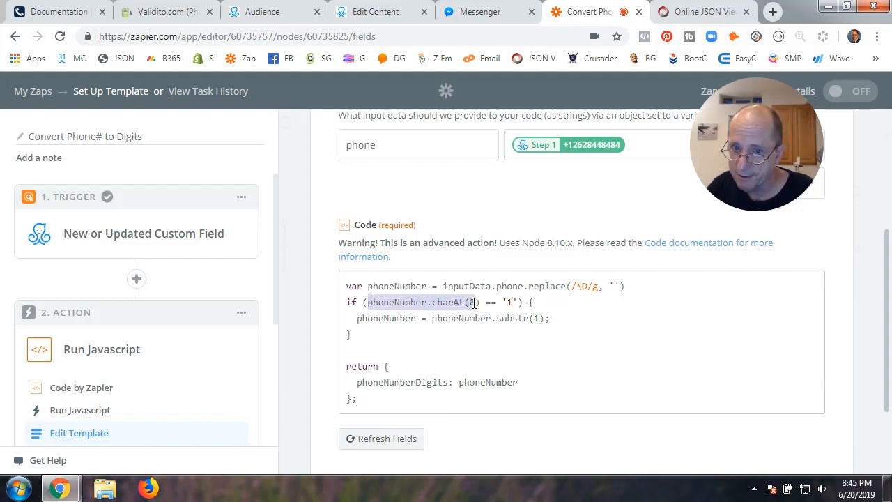
{"action": "left_click", "coordinate": [484, 346]}
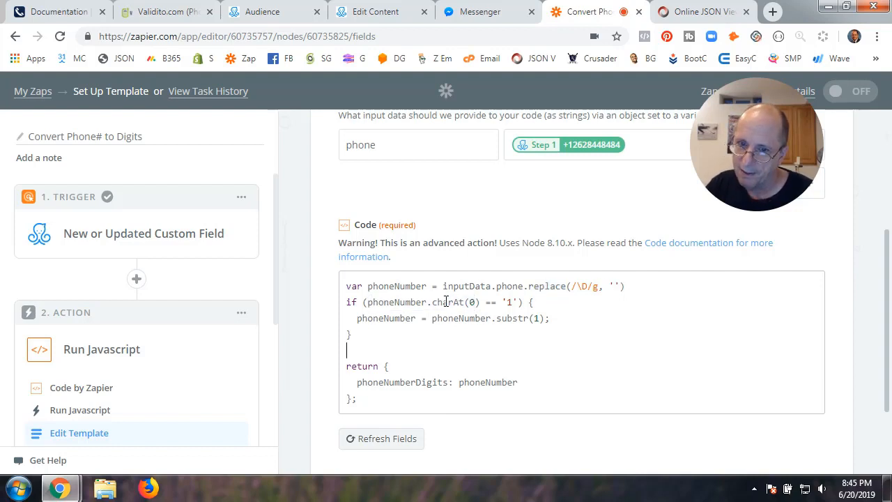
{"action": "left_click_drag", "start_coordinate": [469, 304], "coordinate": [475, 306]}
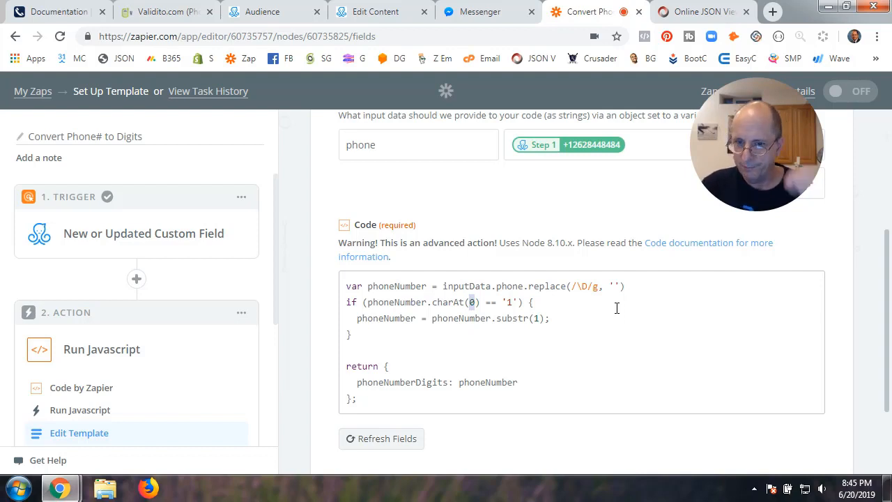
{"action": "left_click_drag", "start_coordinate": [471, 293], "coordinate": [465, 307]}
{"action": "left_click", "coordinate": [448, 301]}
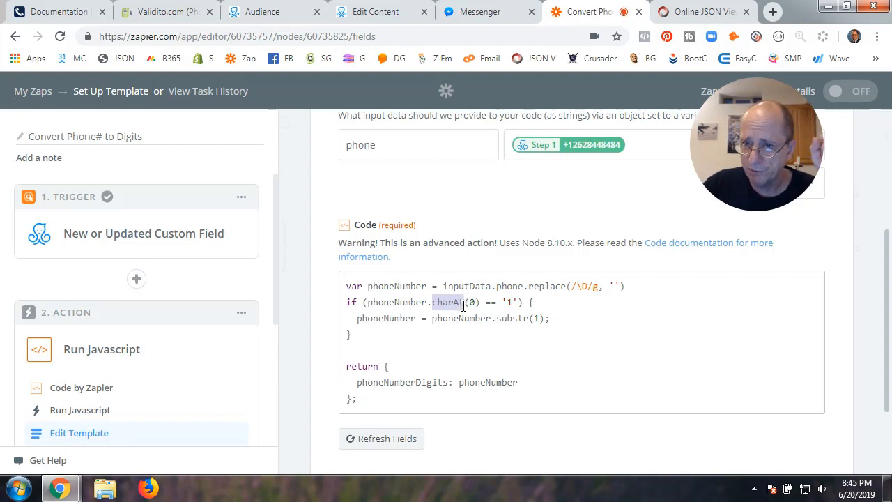
{"action": "double_click", "coordinate": [508, 302]}
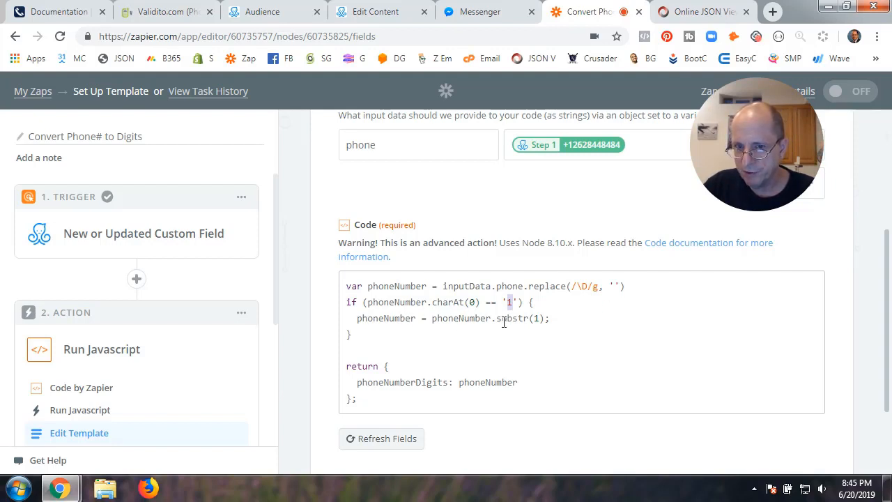
{"action": "left_click_drag", "start_coordinate": [497, 319], "coordinate": [530, 321]}
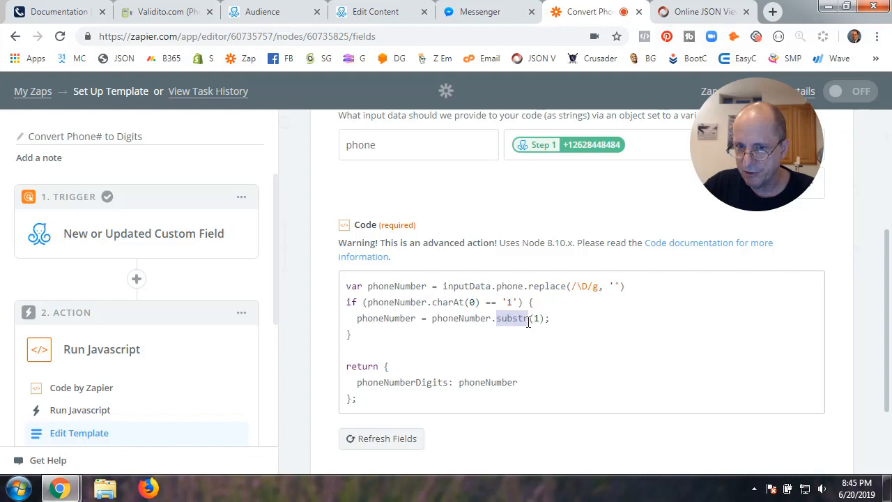
{"action": "left_click_drag", "start_coordinate": [432, 318], "coordinate": [492, 318]}
{"action": "left_click_drag", "start_coordinate": [368, 286], "coordinate": [426, 286]}
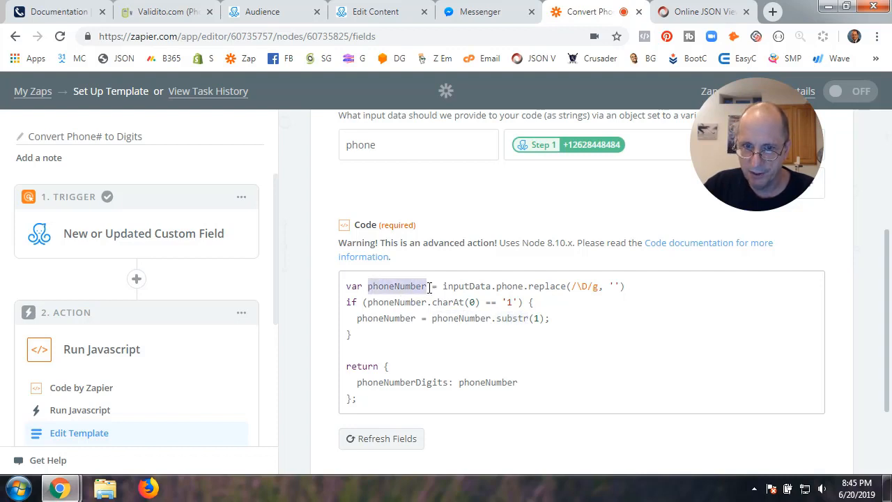
{"action": "left_click_drag", "start_coordinate": [432, 318], "coordinate": [491, 320]}
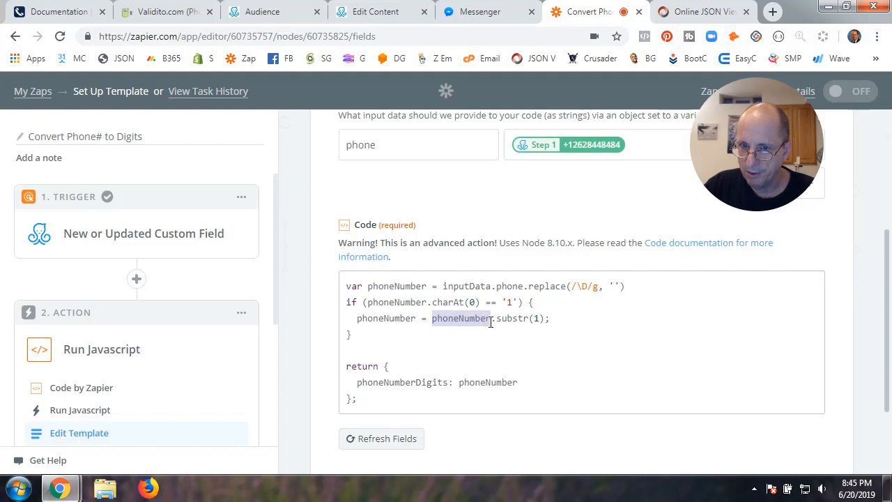
{"action": "left_click", "coordinate": [536, 318]}
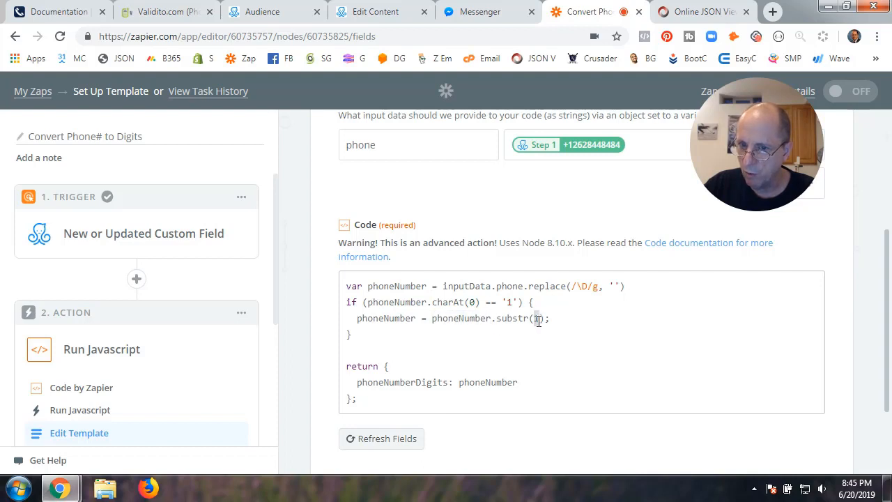
Recheck charAt(0), phoneNumber on line 3 and the phoneNumberDigits output name
{"action": "double_click", "coordinate": [473, 302]}
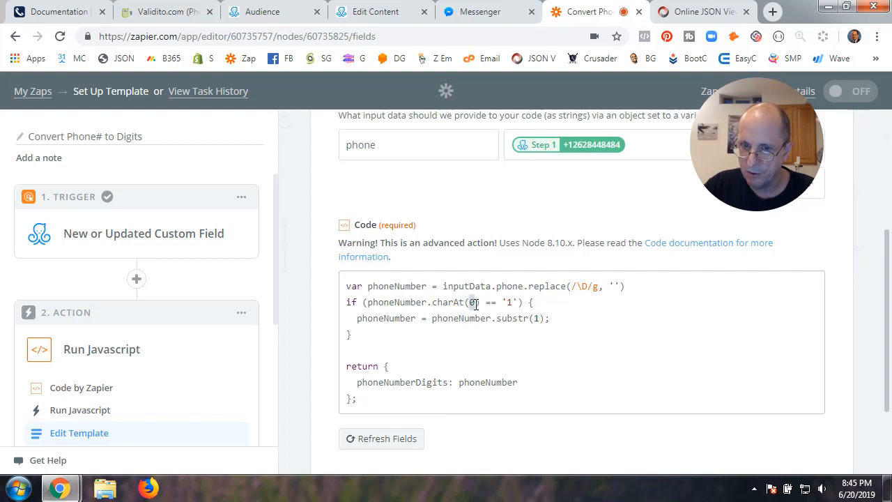
{"action": "left_click", "coordinate": [358, 319]}
{"action": "left_click_drag", "start_coordinate": [358, 319], "coordinate": [417, 319]}
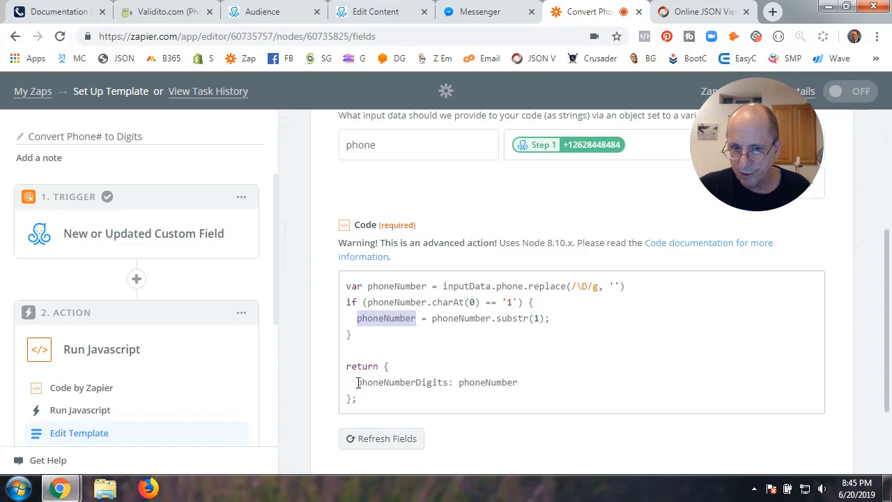
{"action": "left_click_drag", "start_coordinate": [357, 383], "coordinate": [495, 382]}
{"action": "left_click", "coordinate": [519, 383]}
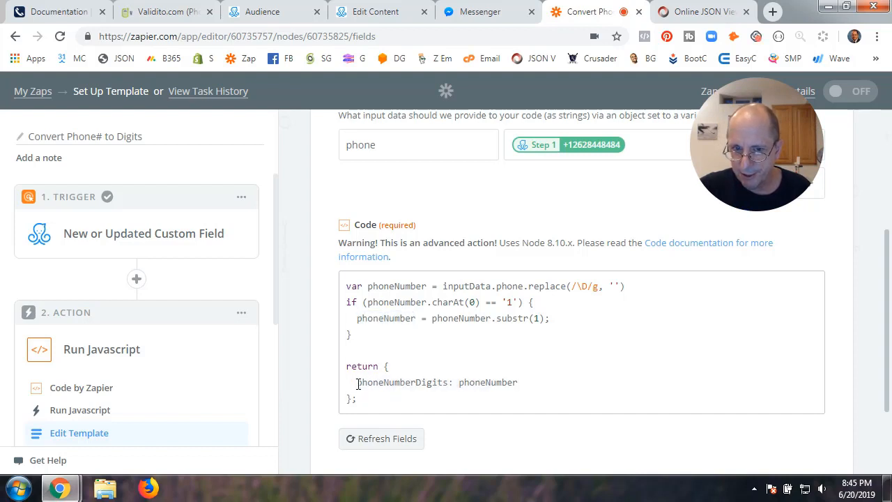
{"action": "left_click_drag", "start_coordinate": [356, 382], "coordinate": [450, 386]}
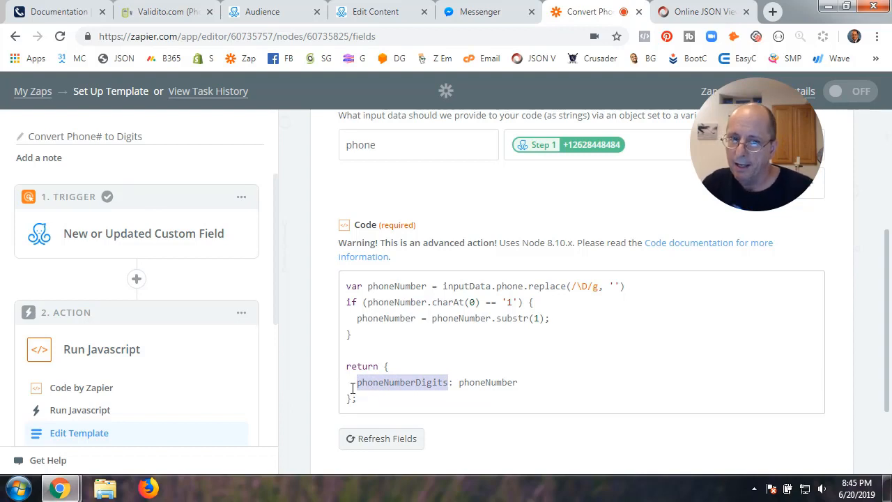
{"action": "left_click", "coordinate": [564, 371]}
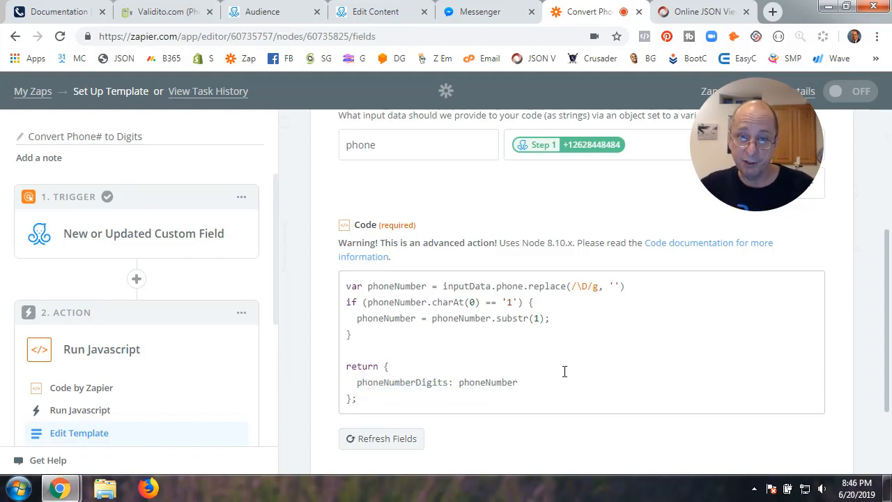
{"action": "scroll", "coordinate": [564, 371], "scroll_direction": "down", "scroll_amount": 2}
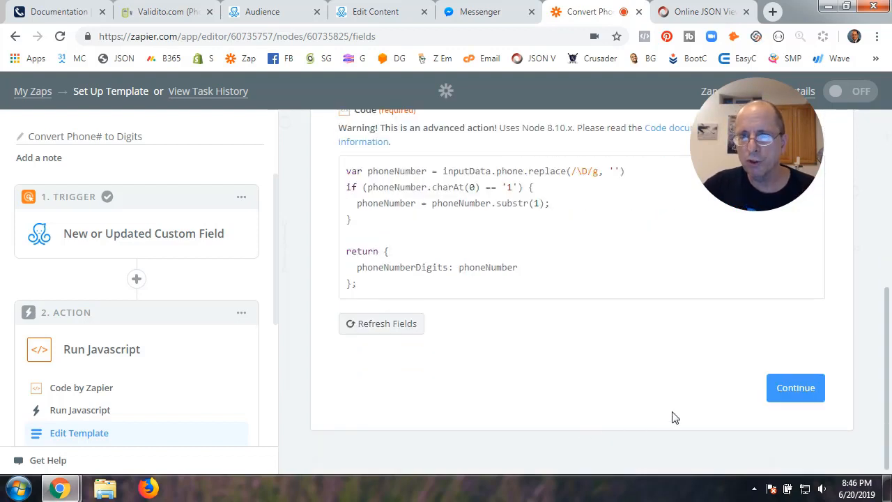
Test the Run Javascript code step and finish it
{"action": "left_click", "coordinate": [794, 391]}
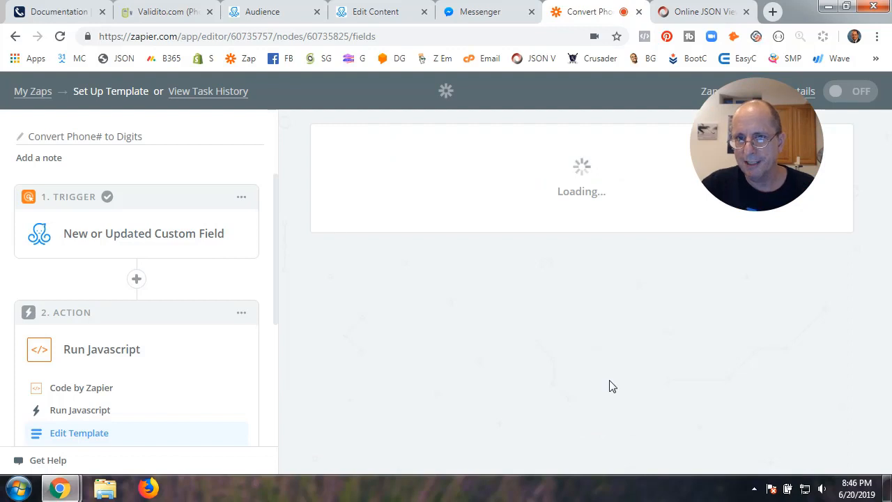
{"action": "scroll", "coordinate": [525, 378], "scroll_direction": "down", "scroll_amount": 5}
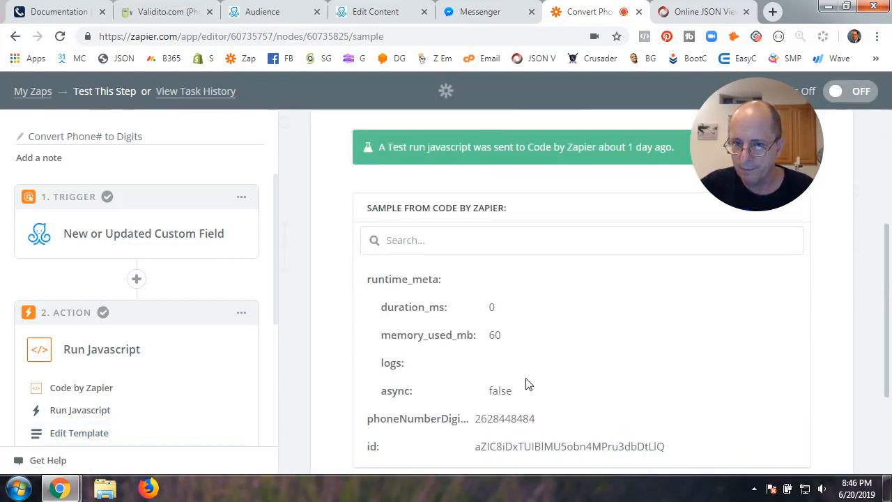
{"action": "left_click", "coordinate": [779, 360]}
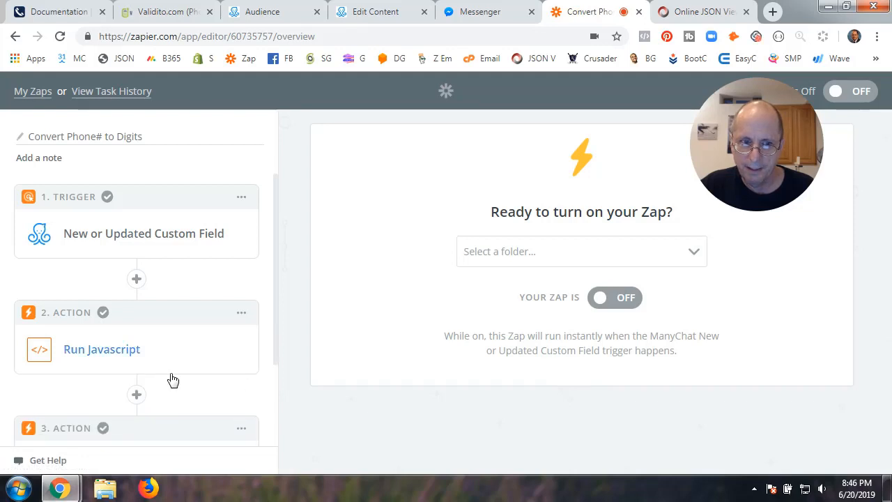
{"action": "scroll", "coordinate": [170, 379], "scroll_direction": "down", "scroll_amount": 2}
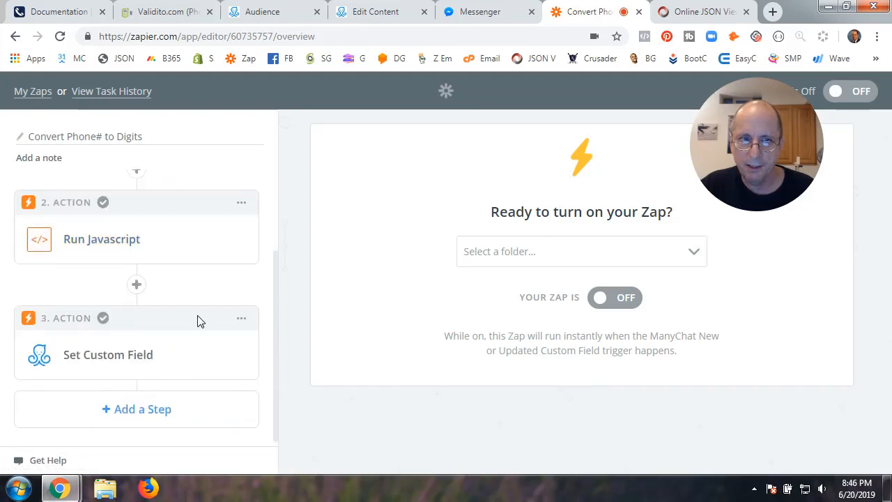
Insert an empty step after Run Javascript, delete it, and reopen Set Custom Field's app choice
{"action": "left_click", "coordinate": [138, 289]}
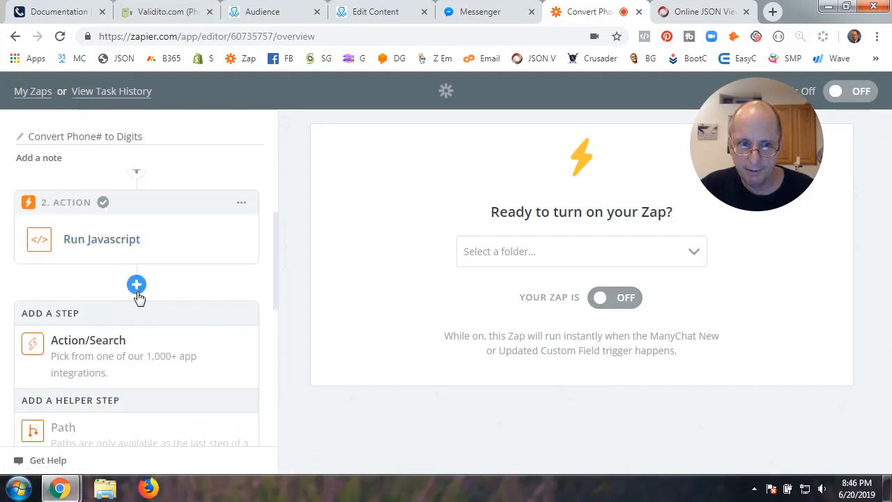
{"action": "left_click", "coordinate": [111, 355]}
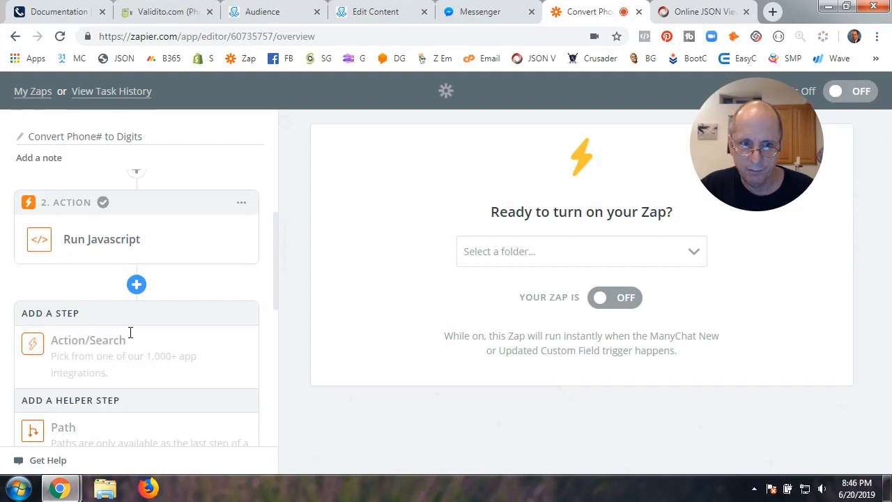
{"action": "left_click", "coordinate": [238, 319]}
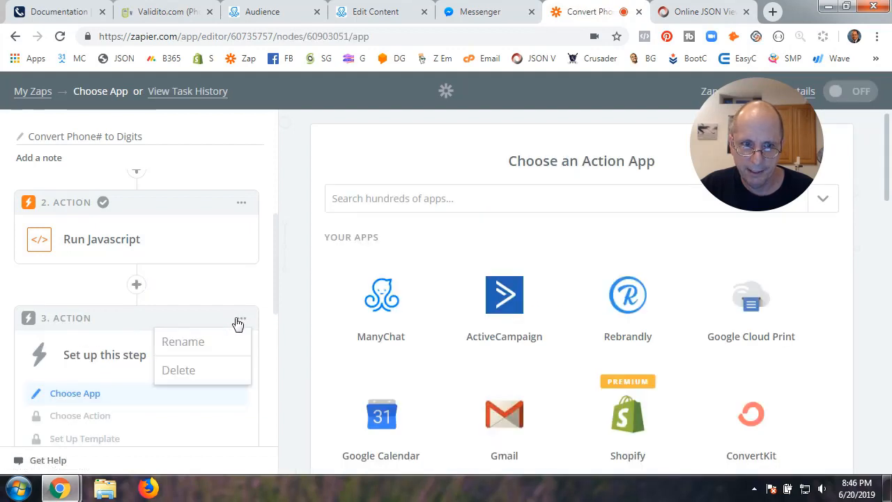
{"action": "left_click", "coordinate": [185, 376]}
{"action": "left_click", "coordinate": [183, 370]}
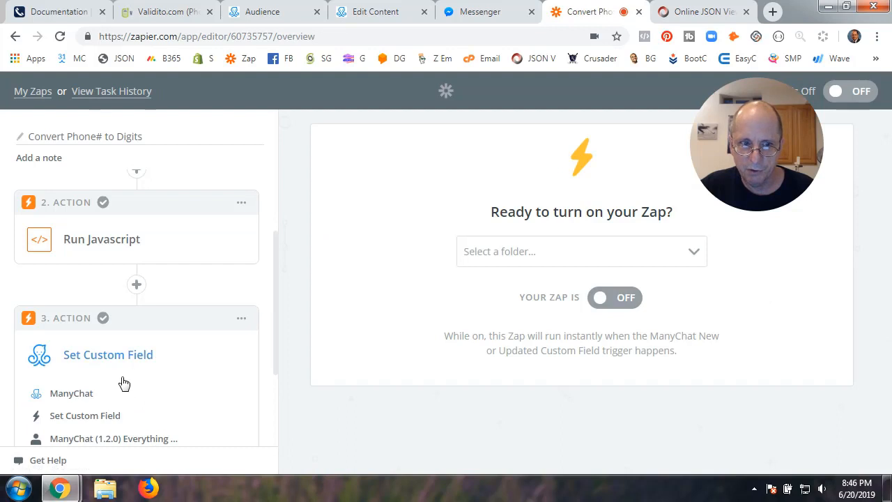
{"action": "scroll", "coordinate": [127, 383], "scroll_direction": "down", "scroll_amount": 2}
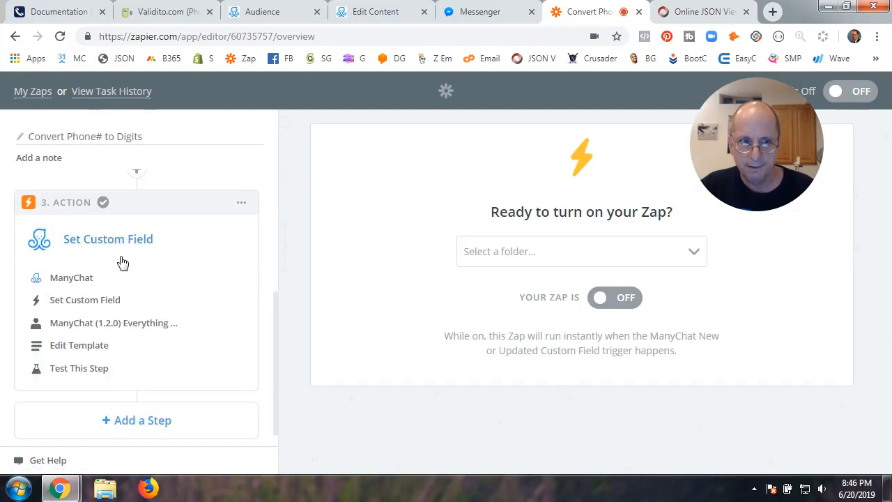
{"action": "left_click", "coordinate": [78, 282]}
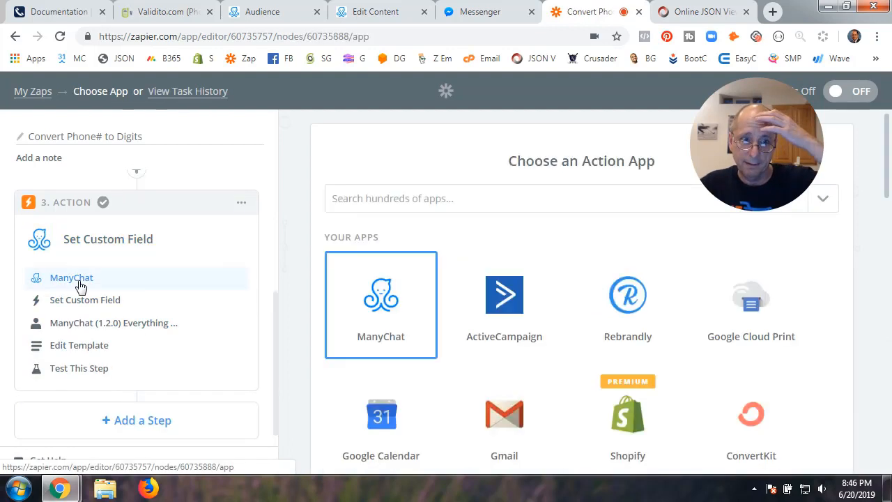
Keep ManyChat as the app with the Set Custom Field action for step 3
{"action": "left_click", "coordinate": [379, 306]}
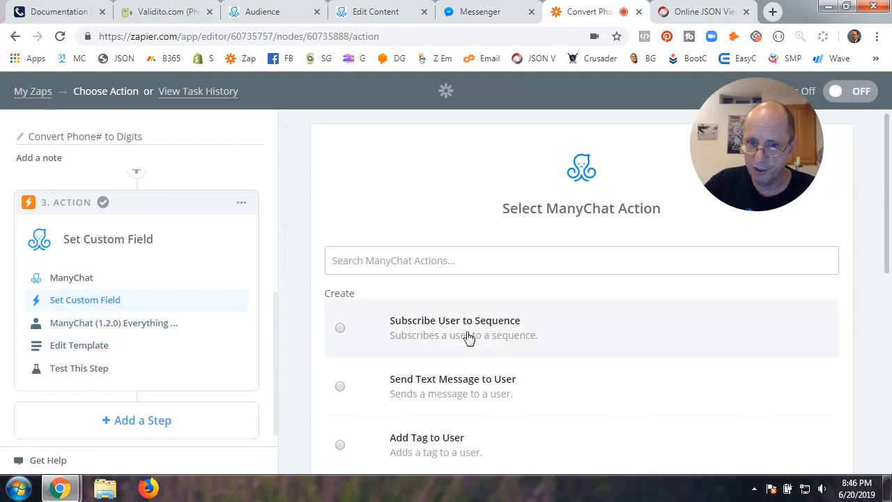
{"action": "scroll", "coordinate": [471, 338], "scroll_direction": "down", "scroll_amount": 3}
{"action": "left_click", "coordinate": [576, 319]}
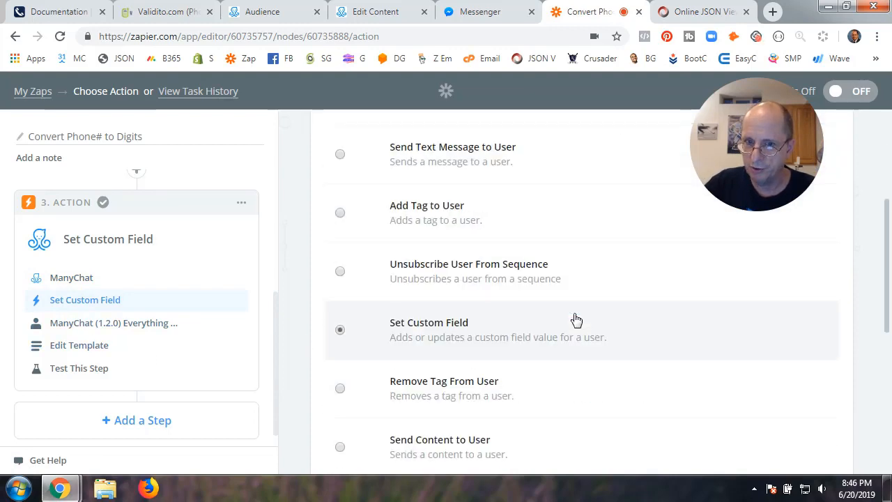
{"action": "scroll", "coordinate": [565, 345], "scroll_direction": "down", "scroll_amount": 3}
{"action": "scroll", "coordinate": [563, 325], "scroll_direction": "up", "scroll_amount": 1}
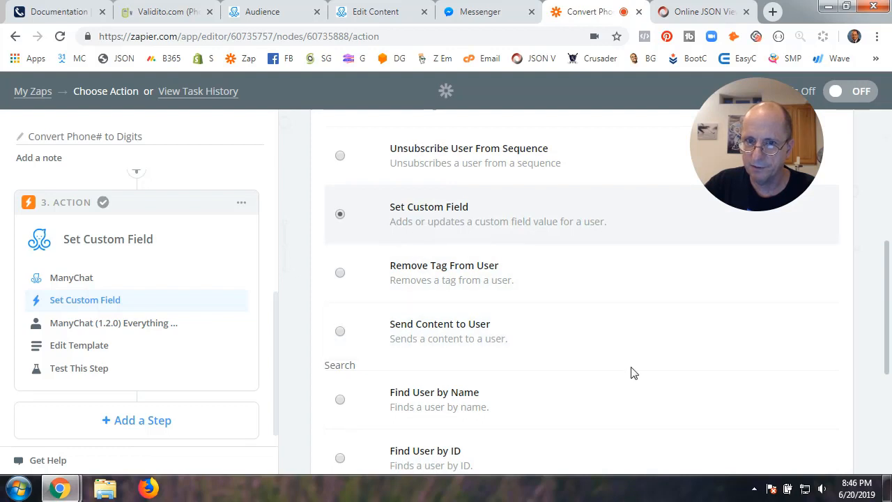
{"action": "scroll", "coordinate": [632, 373], "scroll_direction": "down", "scroll_amount": 3}
{"action": "left_click", "coordinate": [806, 392]}
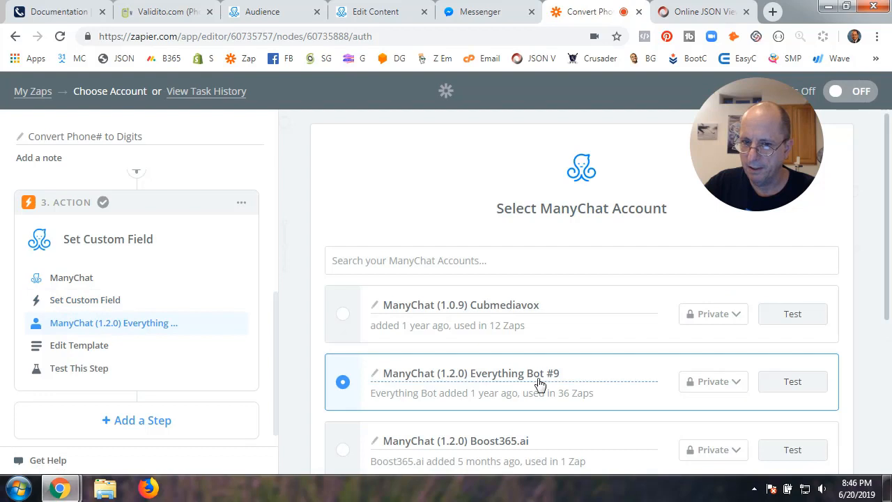
Test the Everything Bot #9 ManyChat account and continue to the template settings
{"action": "left_click", "coordinate": [789, 390]}
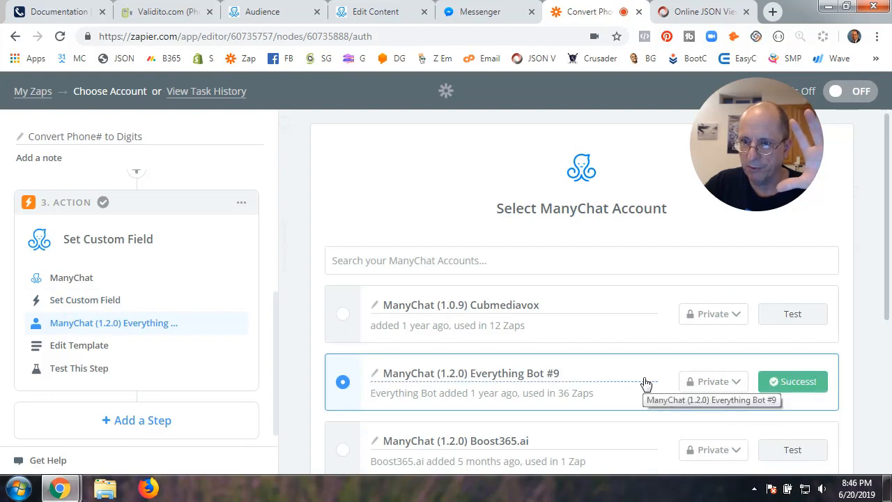
{"action": "scroll", "coordinate": [646, 383], "scroll_direction": "down", "scroll_amount": 3}
{"action": "left_click", "coordinate": [807, 394]}
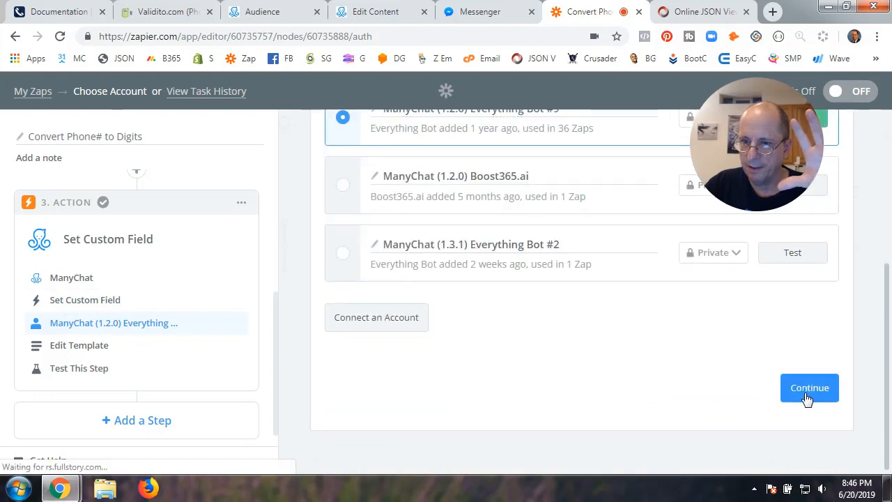
{"action": "scroll", "coordinate": [577, 396], "scroll_direction": "up", "scroll_amount": 3}
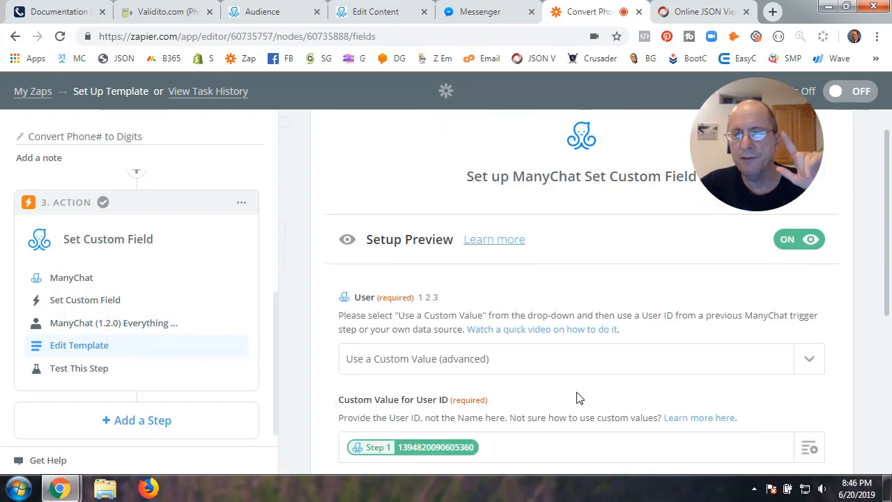
{"action": "scroll", "coordinate": [576, 397], "scroll_direction": "down", "scroll_amount": 2}
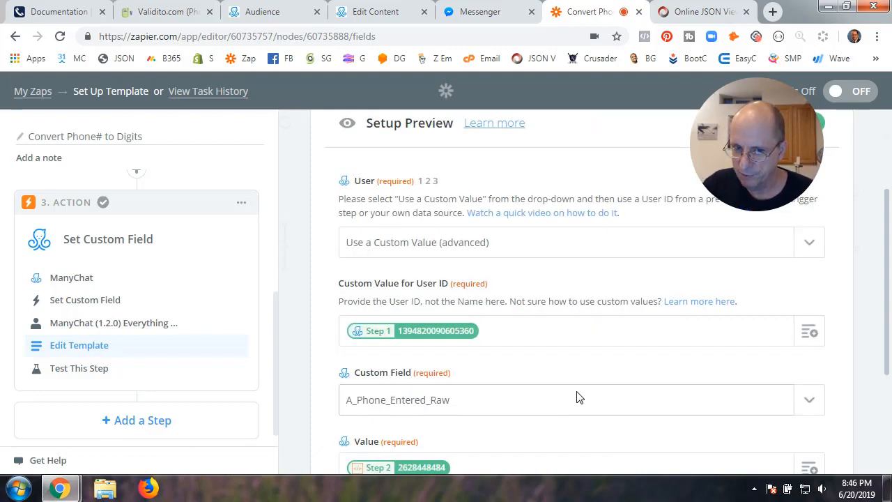
{"action": "scroll", "coordinate": [576, 397], "scroll_direction": "down", "scroll_amount": 2}
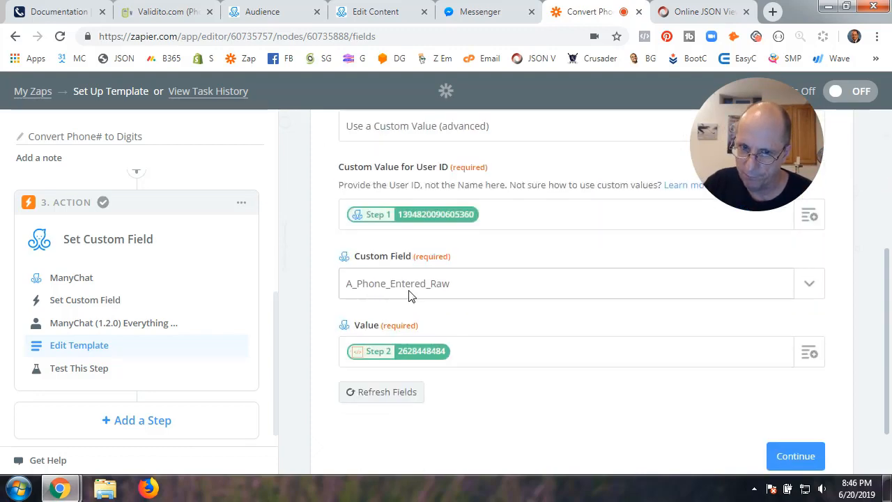
{"action": "scroll", "coordinate": [570, 327], "scroll_direction": "up", "scroll_amount": 2}
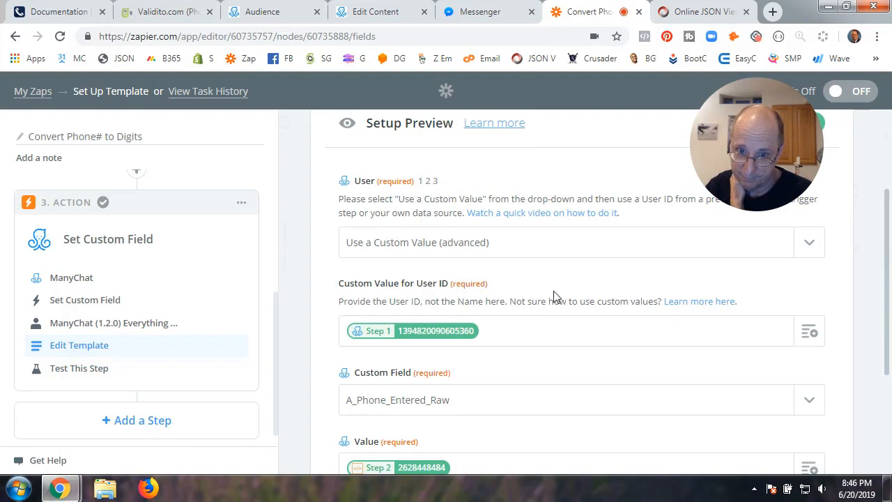
{"action": "left_click", "coordinate": [528, 242]}
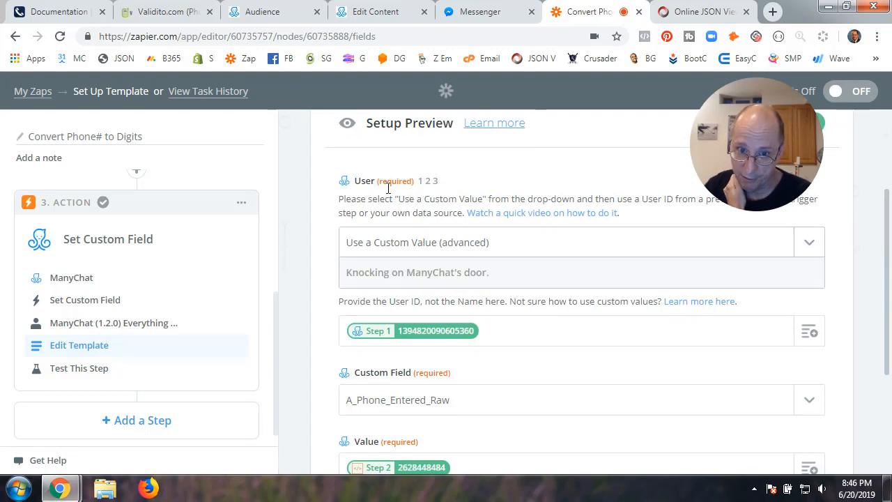
{"action": "scroll", "coordinate": [545, 388], "scroll_direction": "down", "scroll_amount": 5}
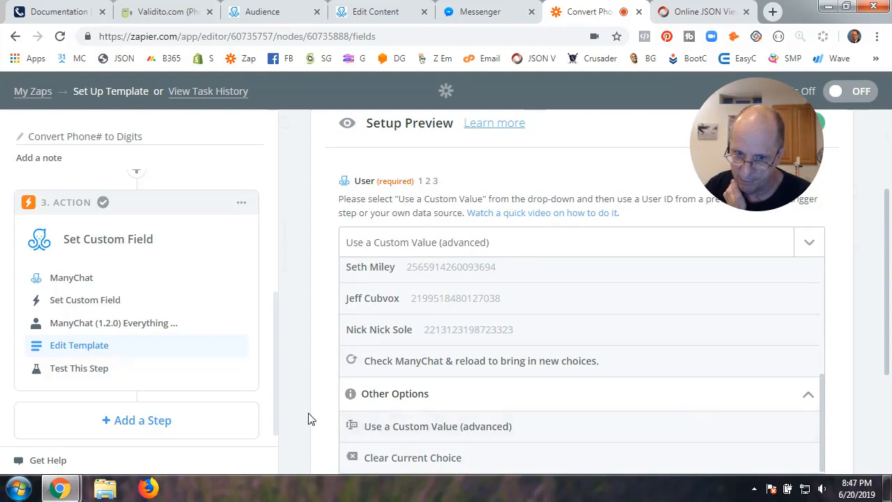
{"action": "left_click", "coordinate": [460, 428]}
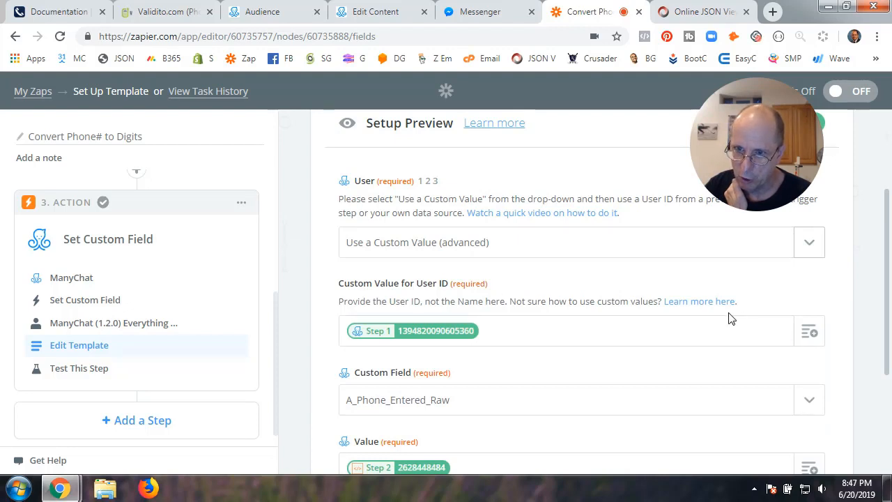
{"action": "scroll", "coordinate": [748, 313], "scroll_direction": "down", "scroll_amount": 2}
{"action": "left_click", "coordinate": [809, 214]}
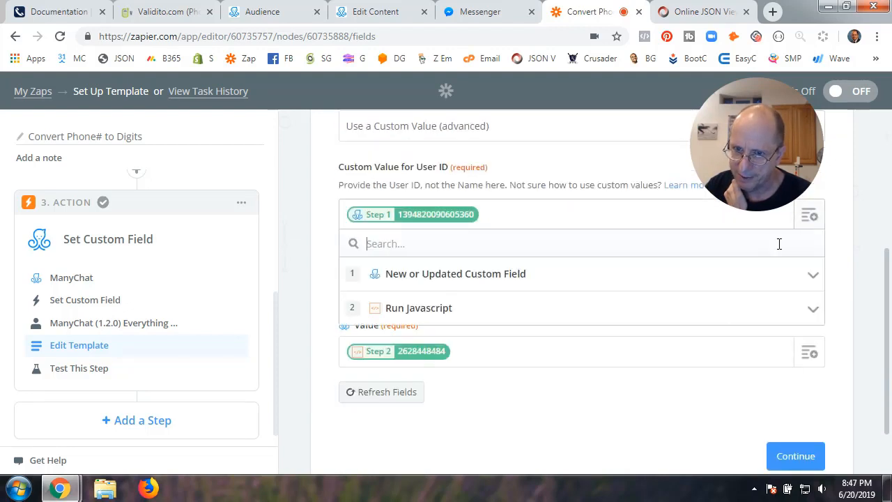
{"action": "left_click", "coordinate": [441, 280]}
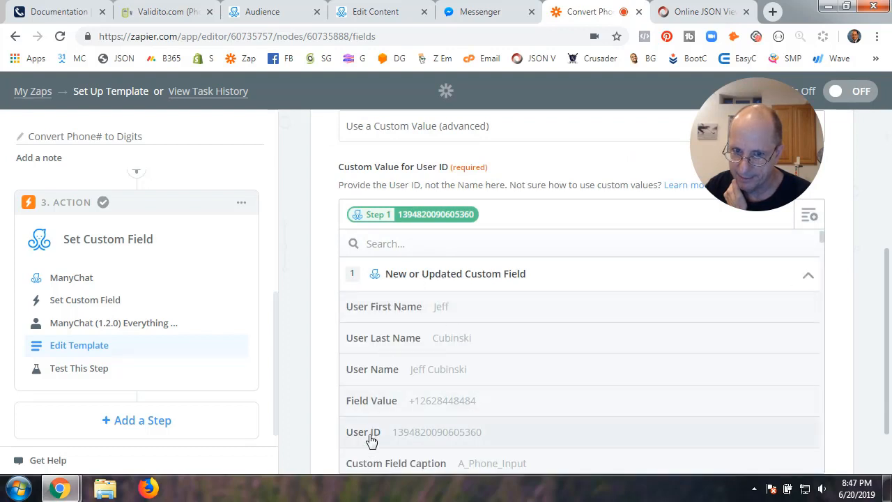
{"action": "left_click", "coordinate": [436, 432]}
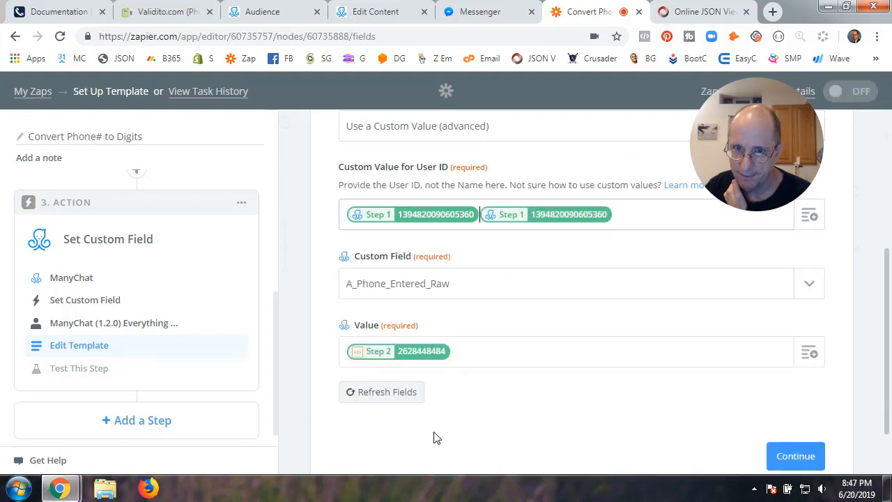
{"action": "key", "text": "BackSpace"}
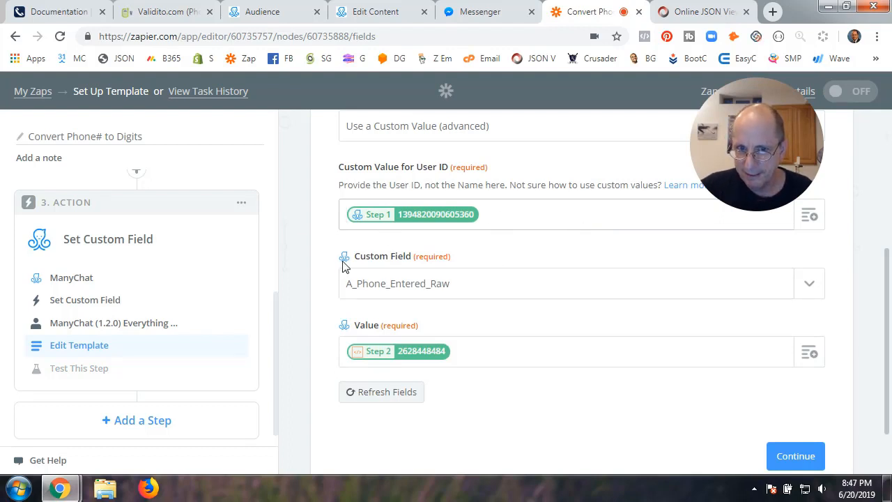
{"action": "left_click", "coordinate": [807, 292]}
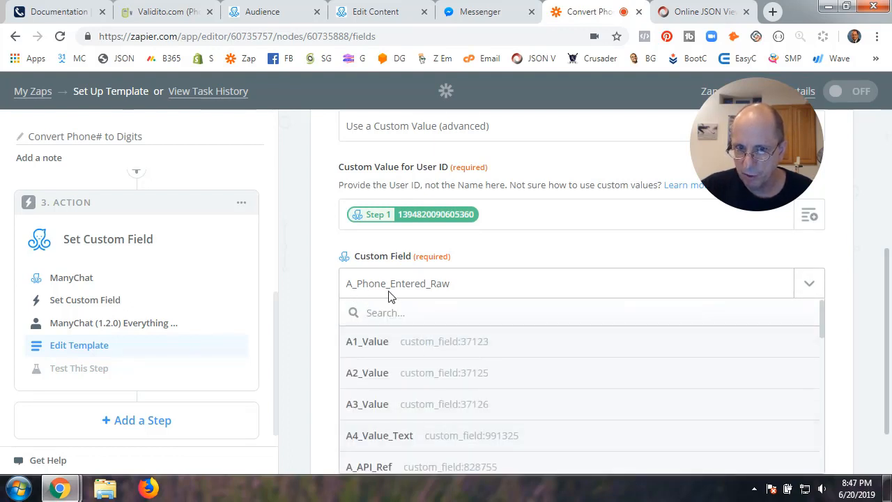
{"action": "left_click", "coordinate": [511, 256]}
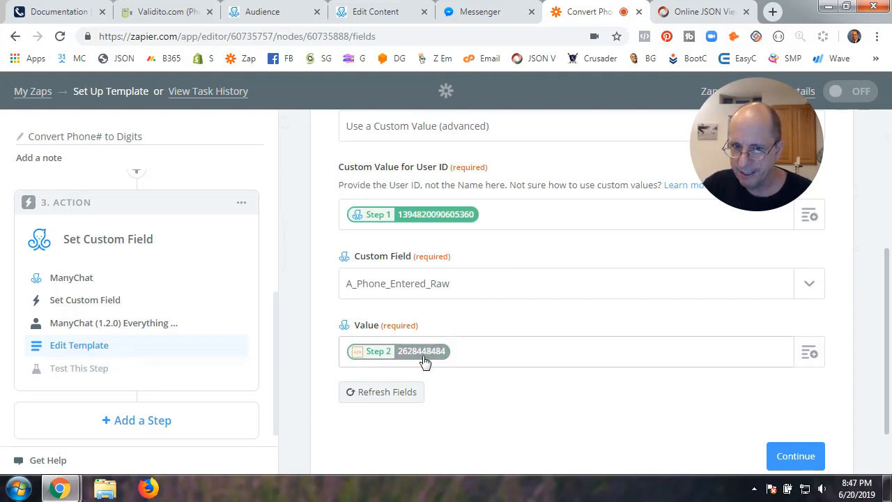
{"action": "scroll", "coordinate": [528, 234], "scroll_direction": "up", "scroll_amount": 2}
{"action": "scroll", "coordinate": [527, 233], "scroll_direction": "down", "scroll_amount": 2}
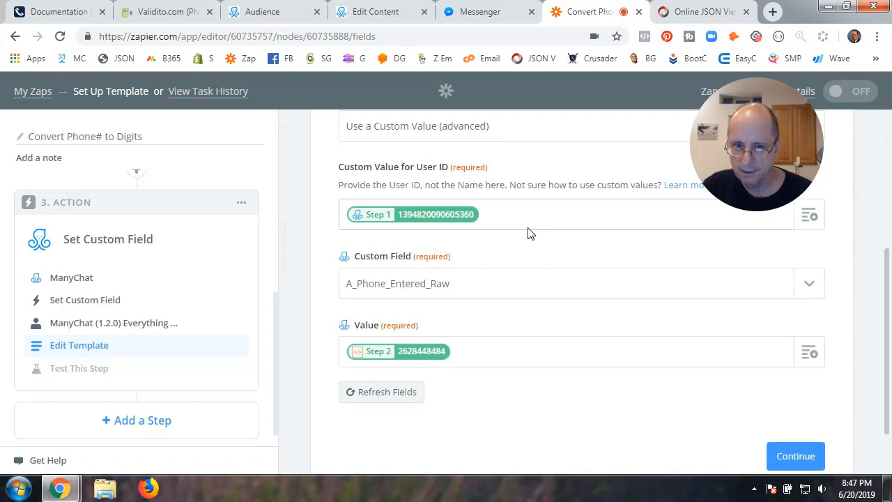
{"action": "scroll", "coordinate": [527, 233], "scroll_direction": "up", "scroll_amount": 2}
{"action": "scroll", "coordinate": [155, 282], "scroll_direction": "up", "scroll_amount": 3}
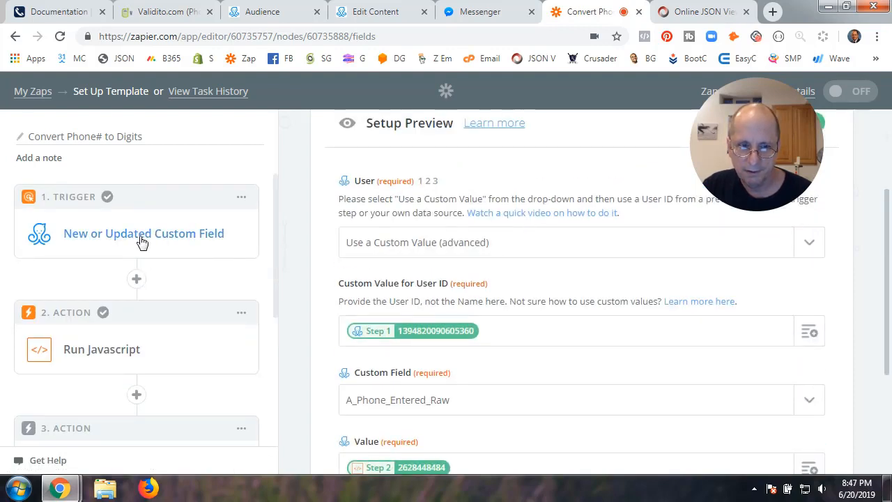
{"action": "left_click", "coordinate": [130, 349]}
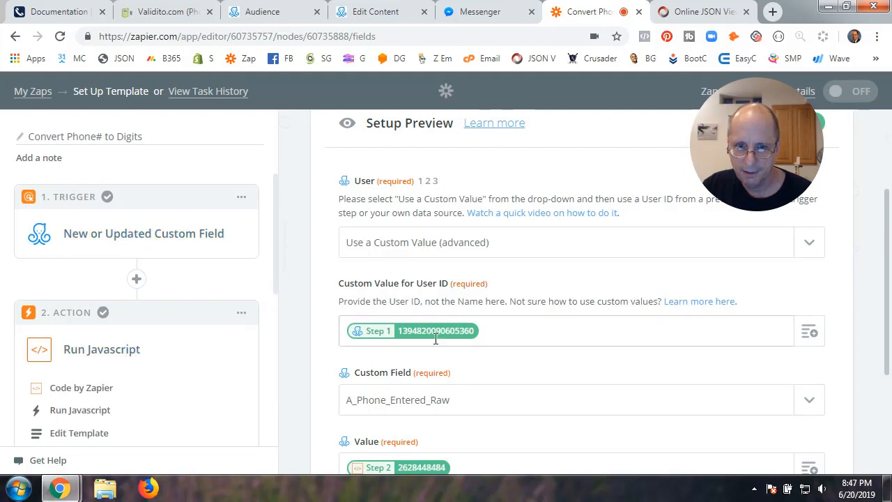
{"action": "scroll", "coordinate": [105, 432], "scroll_direction": "down", "scroll_amount": 2}
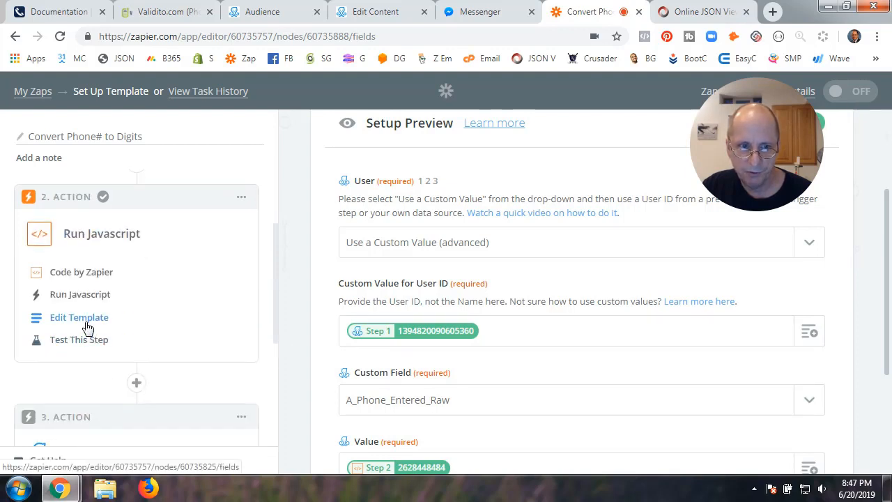
{"action": "left_click", "coordinate": [60, 318]}
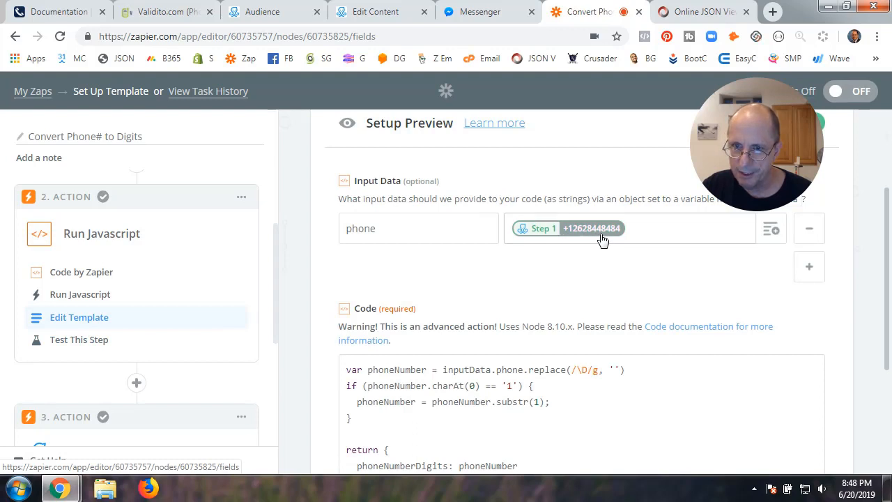
{"action": "scroll", "coordinate": [143, 351], "scroll_direction": "down", "scroll_amount": 3}
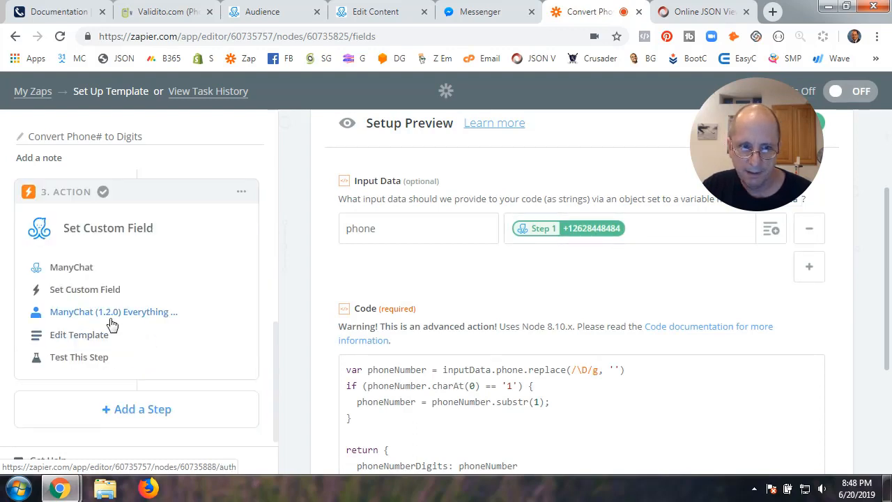
{"action": "left_click", "coordinate": [77, 336]}
{"action": "scroll", "coordinate": [498, 311], "scroll_direction": "down", "scroll_amount": 2}
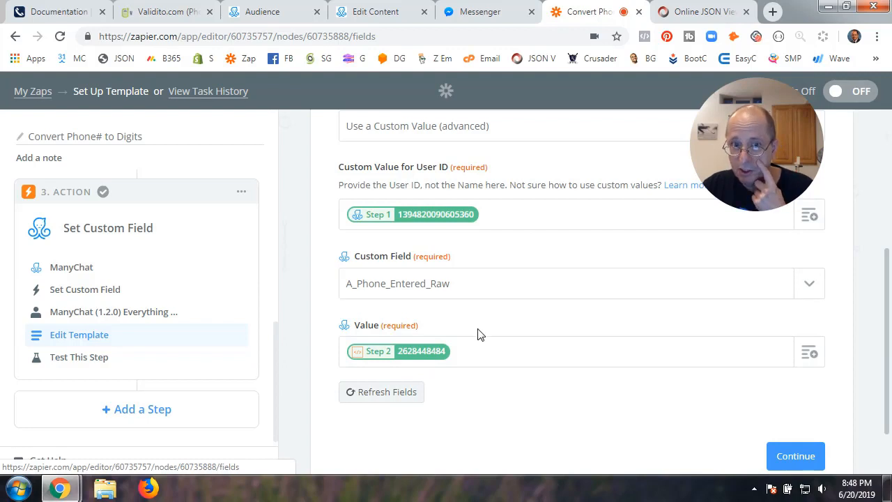
{"action": "scroll", "coordinate": [479, 335], "scroll_direction": "up", "scroll_amount": 2}
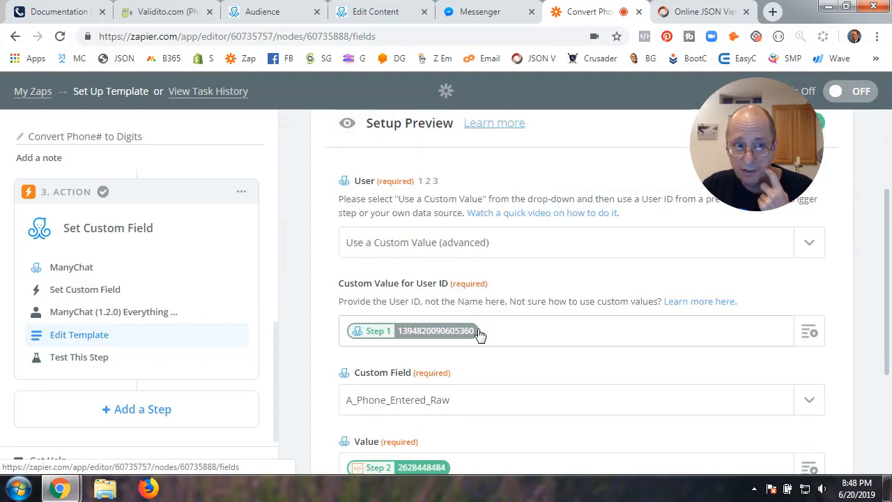
{"action": "scroll", "coordinate": [479, 334], "scroll_direction": "down", "scroll_amount": 2}
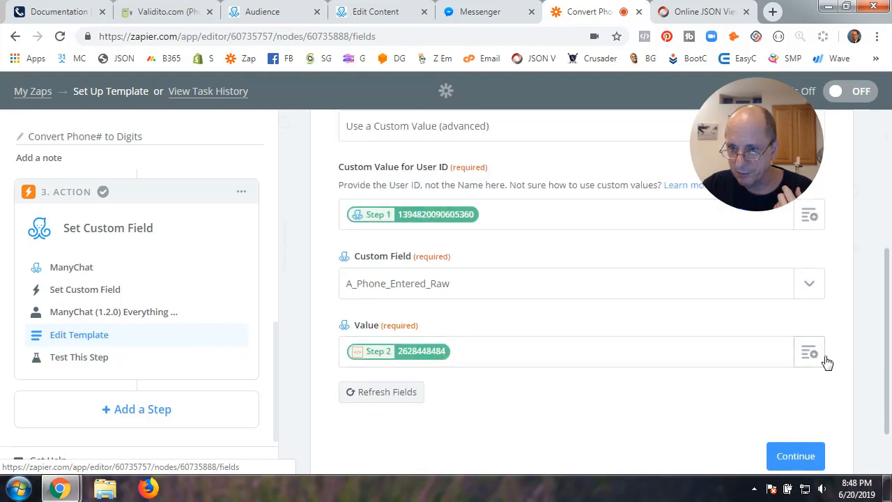
{"action": "scroll", "coordinate": [697, 342], "scroll_direction": "down", "scroll_amount": 1}
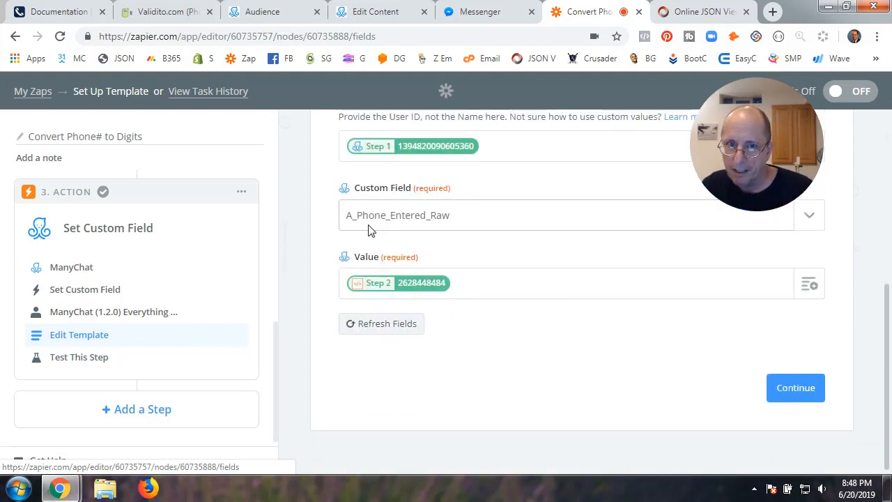
{"action": "left_click", "coordinate": [808, 285]}
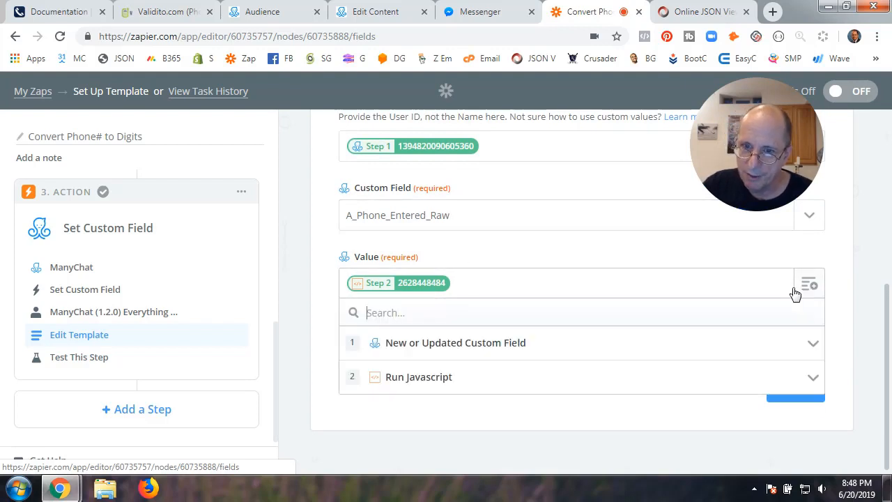
{"action": "left_click", "coordinate": [407, 379]}
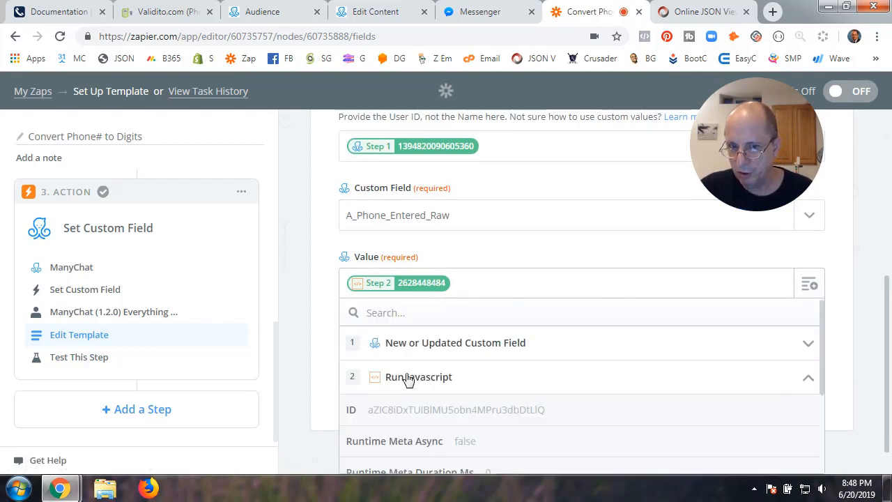
{"action": "scroll", "coordinate": [462, 396], "scroll_direction": "down", "scroll_amount": 3}
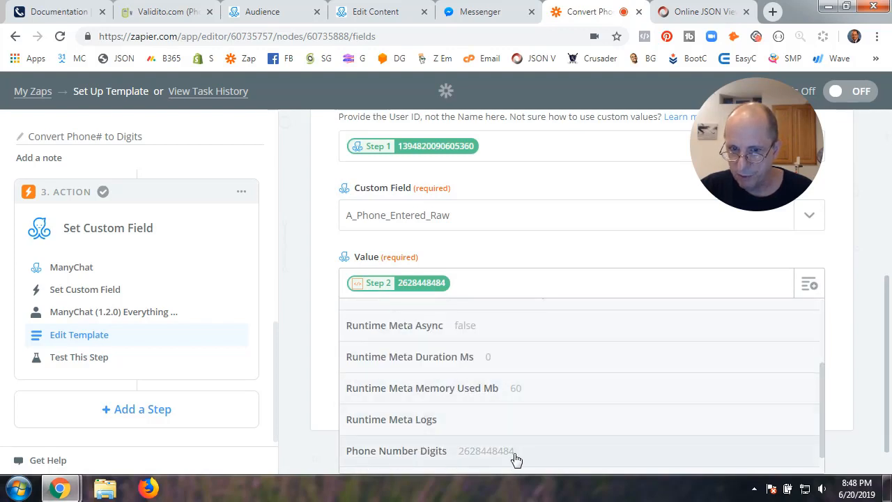
{"action": "left_click", "coordinate": [487, 453]}
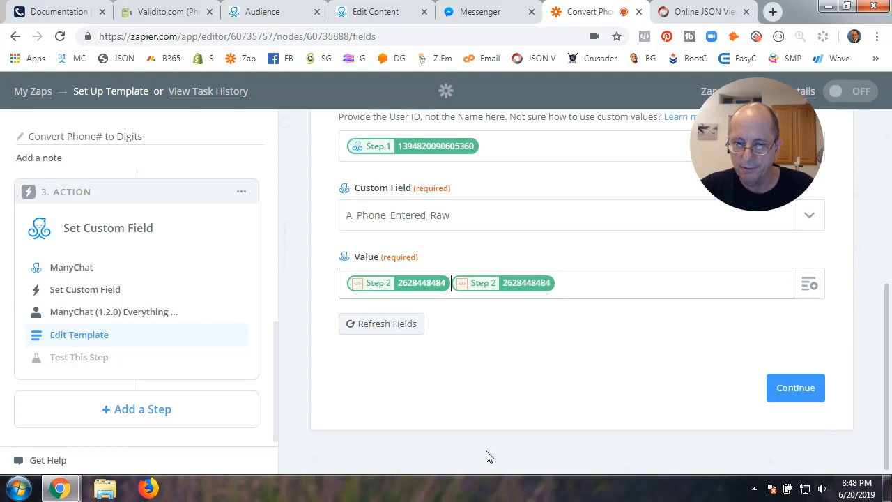
{"action": "key", "text": "BackSpace"}
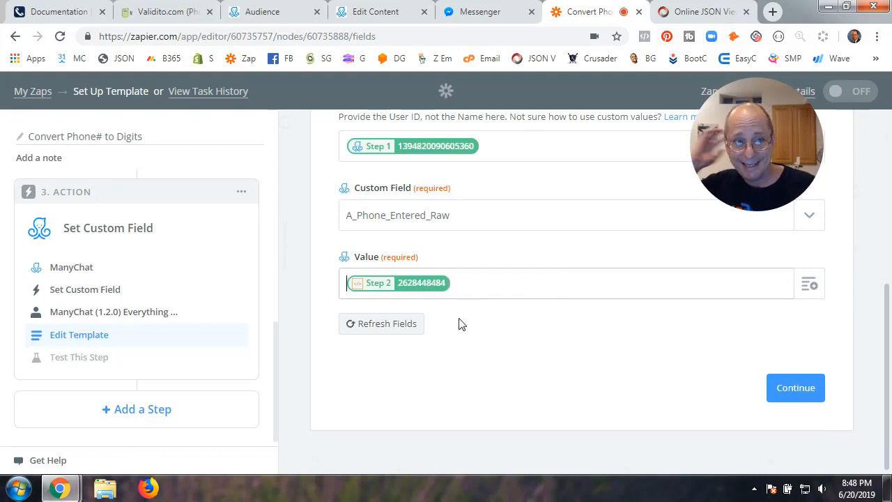
{"action": "scroll", "coordinate": [115, 261], "scroll_direction": "up", "scroll_amount": 5}
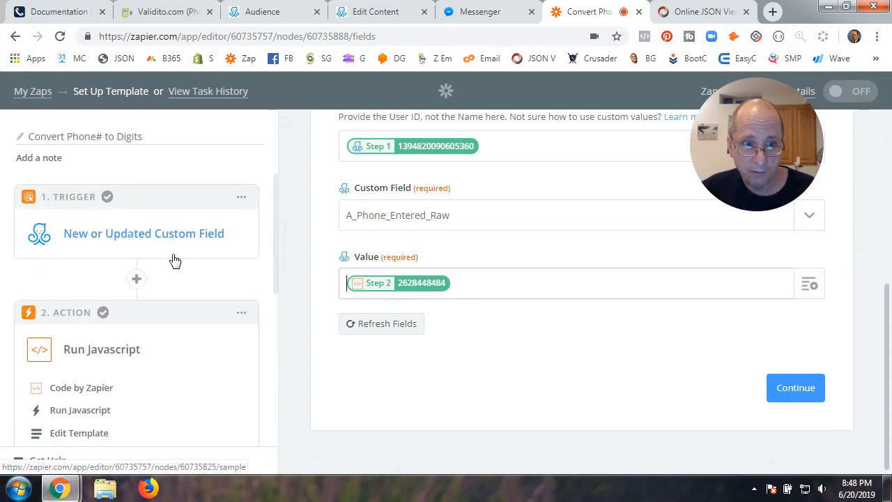
{"action": "scroll", "coordinate": [116, 398], "scroll_direction": "down", "scroll_amount": 3}
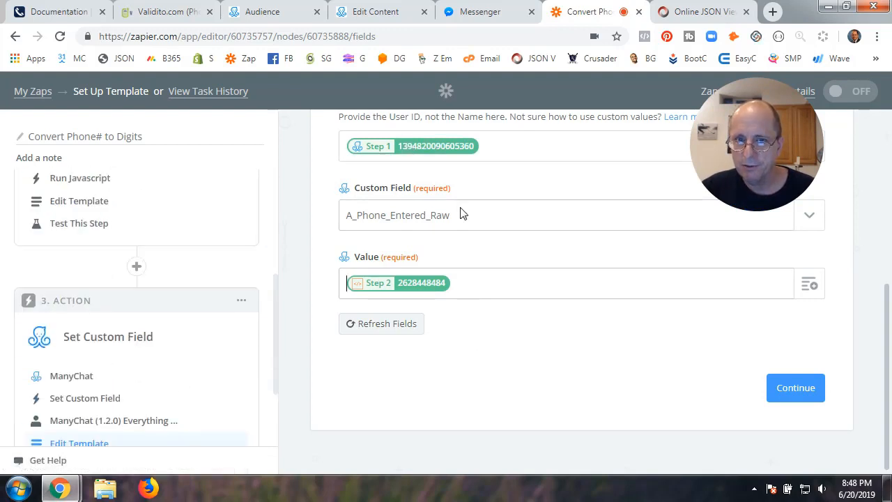
Save and test Set Custom Field, then switch the Convert Phone# to Digits zap on
{"action": "left_click", "coordinate": [795, 390]}
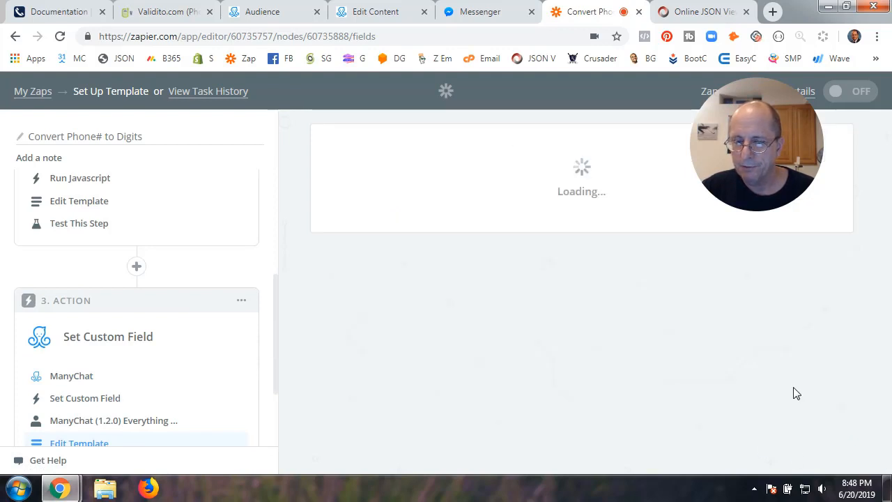
{"action": "scroll", "coordinate": [590, 398], "scroll_direction": "down", "scroll_amount": 2}
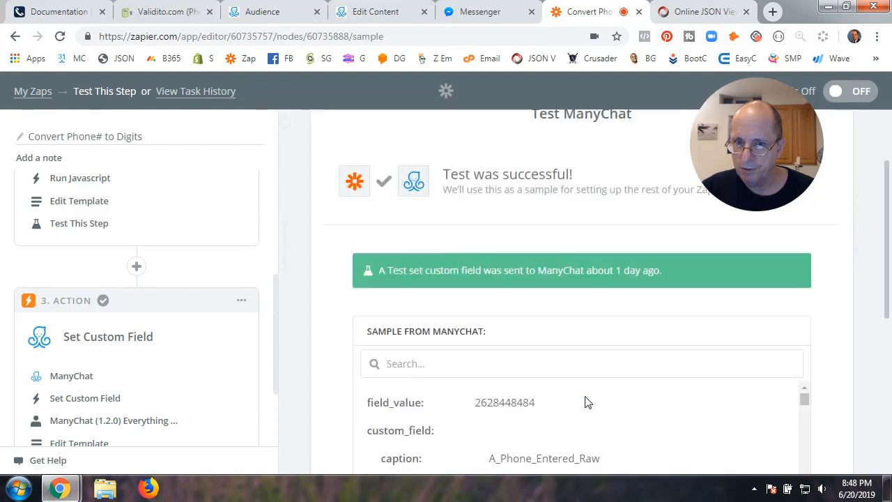
{"action": "scroll", "coordinate": [585, 402], "scroll_direction": "down", "scroll_amount": 4}
{"action": "left_click", "coordinate": [788, 465]}
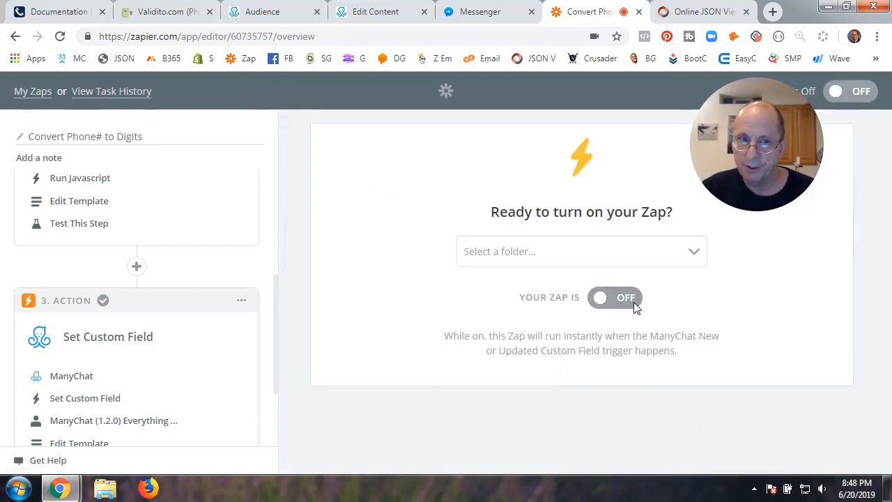
{"action": "left_click", "coordinate": [634, 304]}
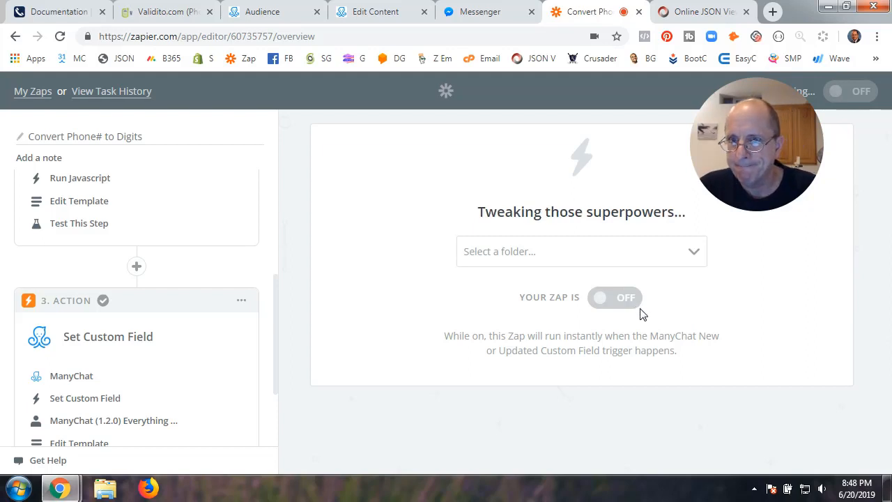
Review Send Message #2's phone user input, which saves to A_Phone_Input
{"action": "left_click", "coordinate": [375, 13]}
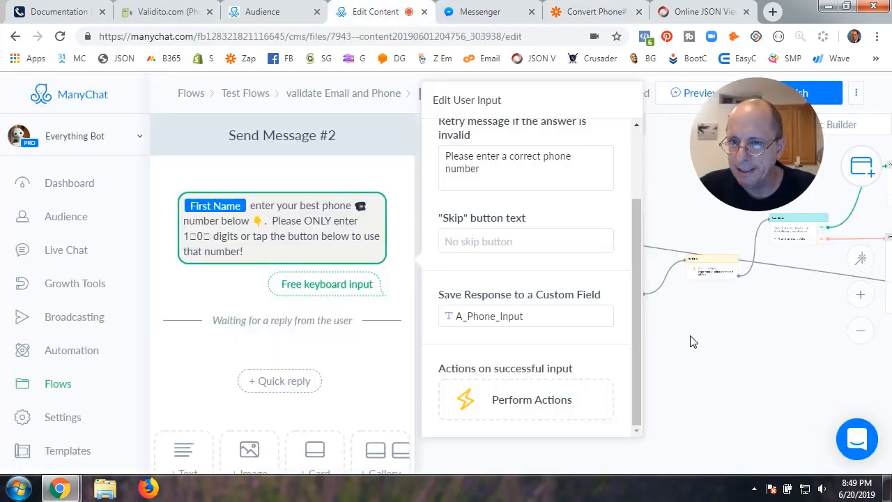
{"action": "left_click", "coordinate": [691, 337]}
{"action": "scroll", "coordinate": [513, 331], "scroll_direction": "up", "scroll_amount": 3}
{"action": "scroll", "coordinate": [513, 330], "scroll_direction": "down", "scroll_amount": 4}
{"action": "left_click_drag", "start_coordinate": [512, 330], "coordinate": [414, 338]}
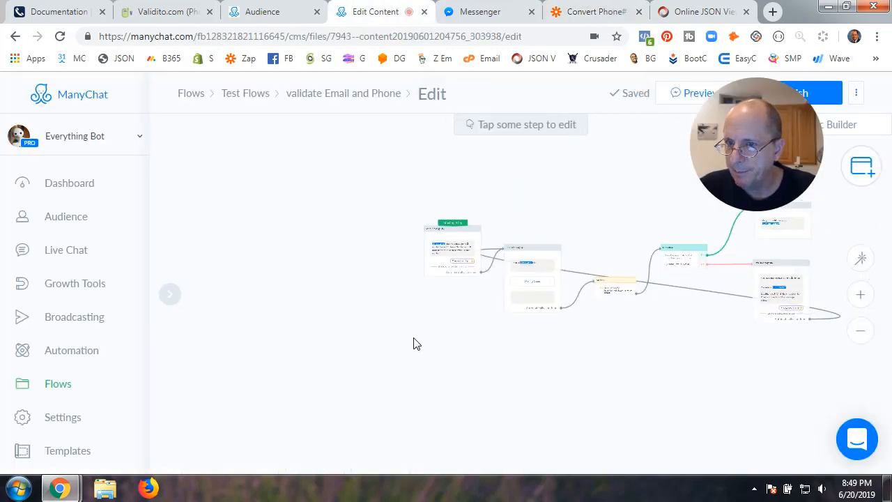
{"action": "scroll", "coordinate": [412, 328], "scroll_direction": "up", "scroll_amount": 3}
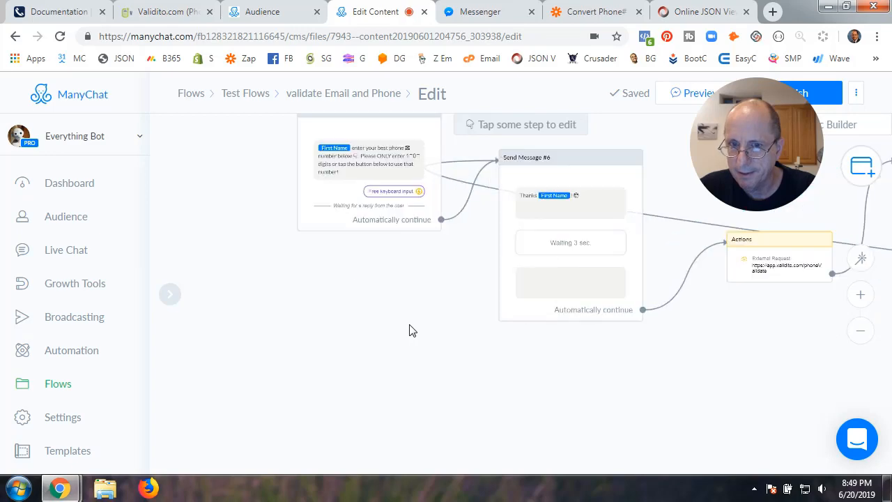
{"action": "left_click", "coordinate": [346, 184]}
{"action": "scroll", "coordinate": [281, 287], "scroll_direction": "down", "scroll_amount": 4}
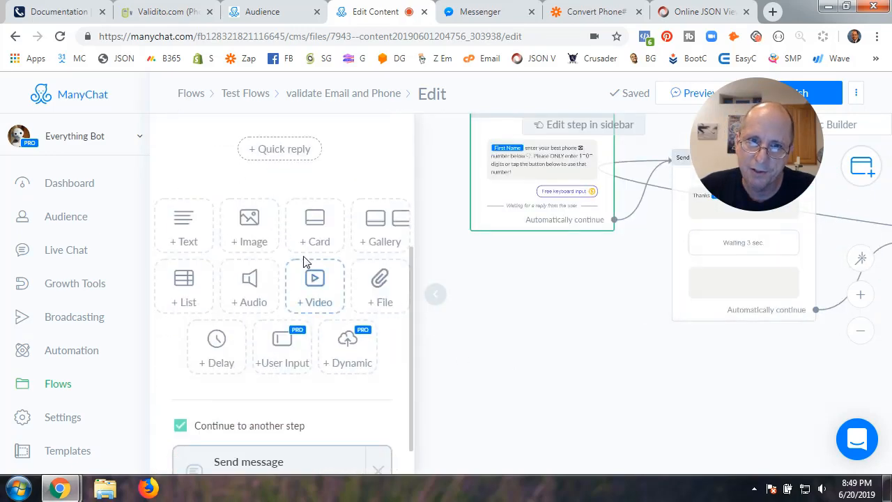
{"action": "scroll", "coordinate": [308, 253], "scroll_direction": "up", "scroll_amount": 4}
{"action": "left_click", "coordinate": [295, 225]}
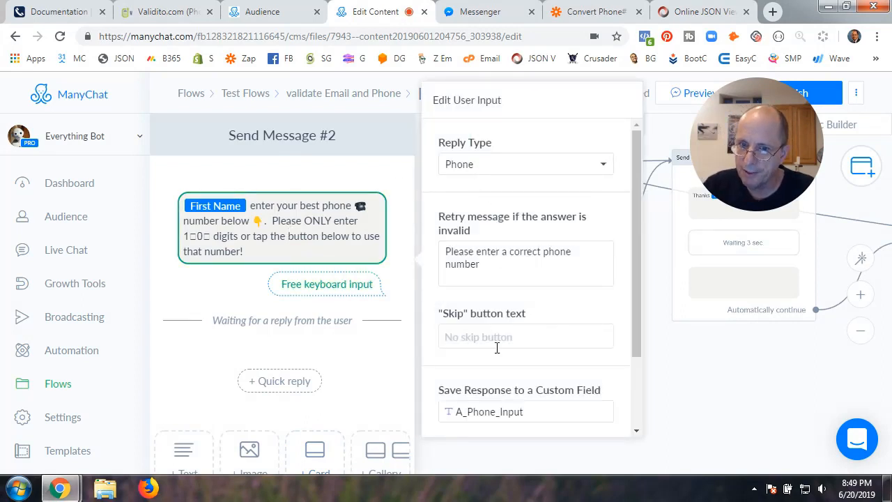
{"action": "scroll", "coordinate": [497, 348], "scroll_direction": "down", "scroll_amount": 2}
{"action": "scroll", "coordinate": [508, 149], "scroll_direction": "up", "scroll_amount": 2}
{"action": "scroll", "coordinate": [508, 149], "scroll_direction": "down", "scroll_amount": 2}
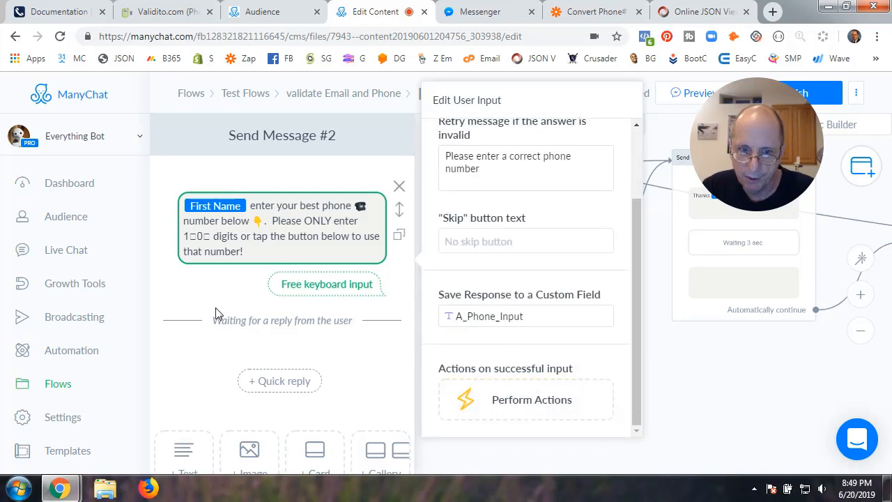
{"action": "scroll", "coordinate": [215, 314], "scroll_direction": "down", "scroll_amount": 3}
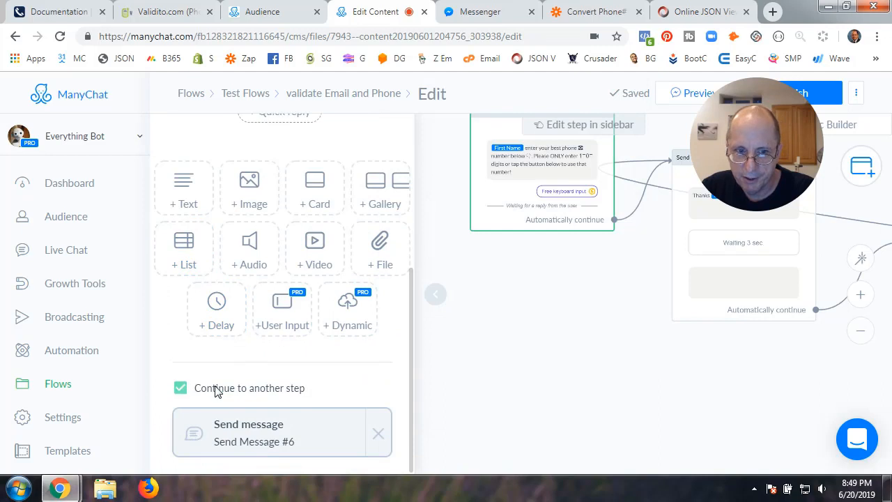
Open Send Message #6, which thanks the user by first name after a 3-second wait
{"action": "left_click", "coordinate": [435, 294]}
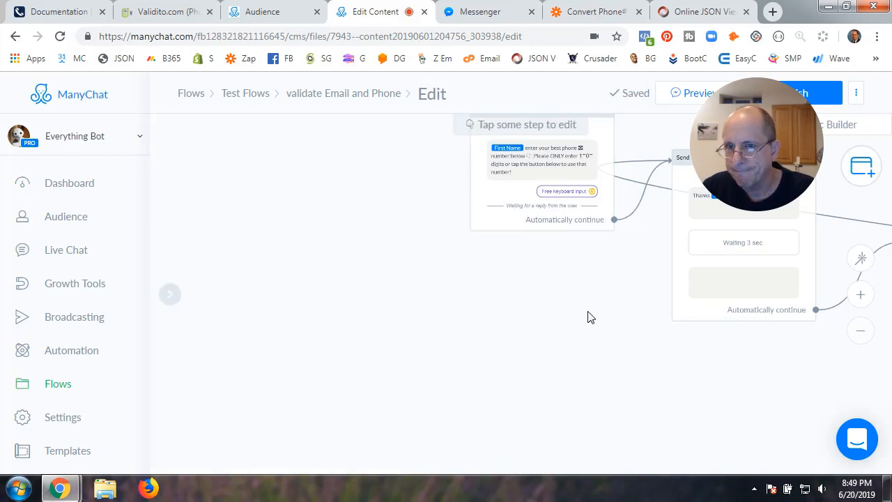
{"action": "left_click_drag", "start_coordinate": [590, 315], "coordinate": [355, 369]}
{"action": "left_click", "coordinate": [511, 230]}
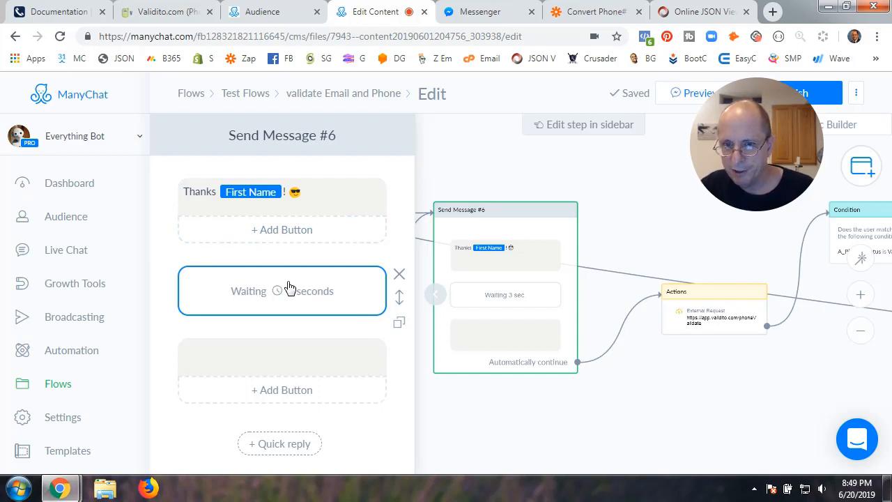
Keep the 3-second wait with the Show typing indicator left off
{"action": "left_click", "coordinate": [235, 292]}
{"action": "left_click", "coordinate": [425, 351]}
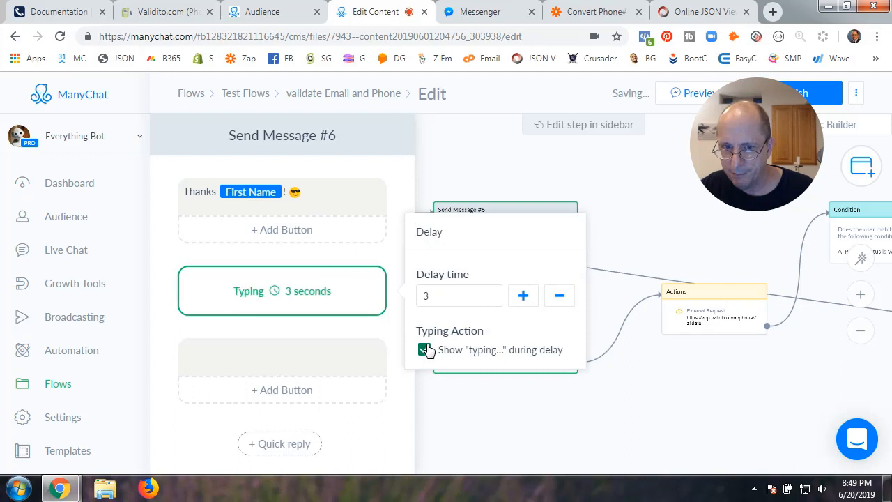
{"action": "left_click", "coordinate": [425, 350]}
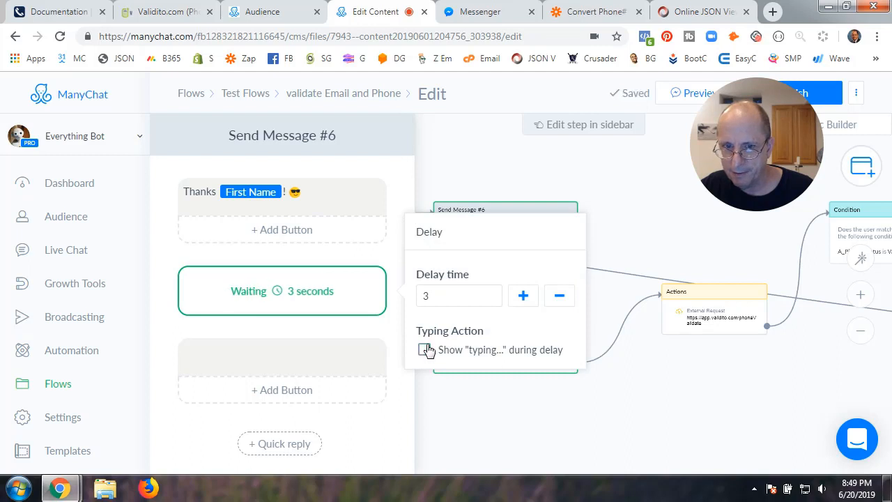
Delete the stray character from Send Message #6's text block, then check the zap in Zapier
{"action": "left_click", "coordinate": [293, 364]}
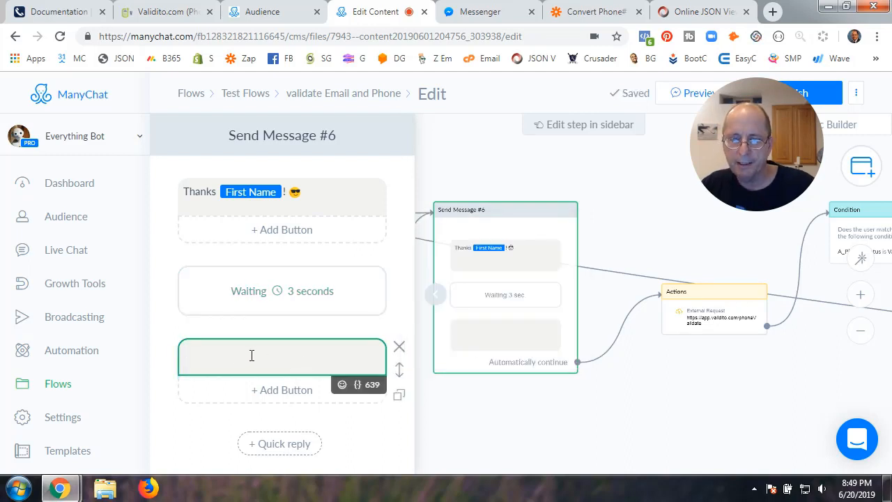
{"action": "scroll", "coordinate": [202, 381], "scroll_direction": "down", "scroll_amount": 3}
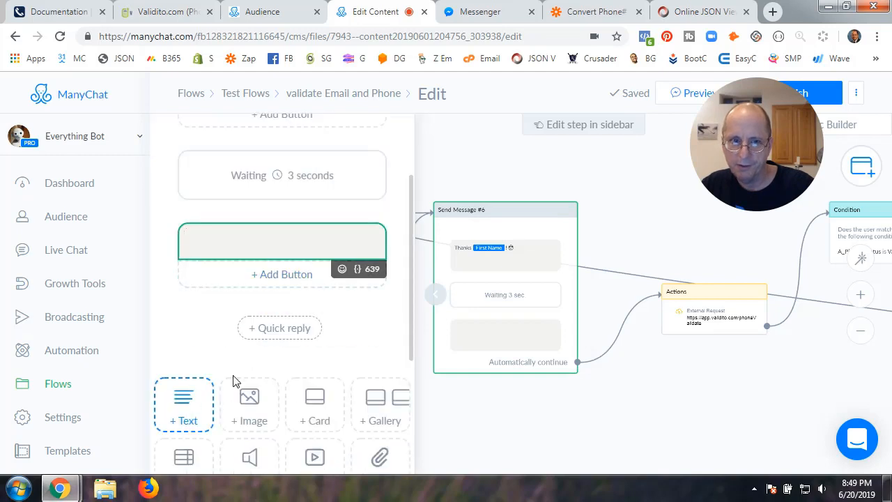
{"action": "scroll", "coordinate": [233, 379], "scroll_direction": "up", "scroll_amount": 3}
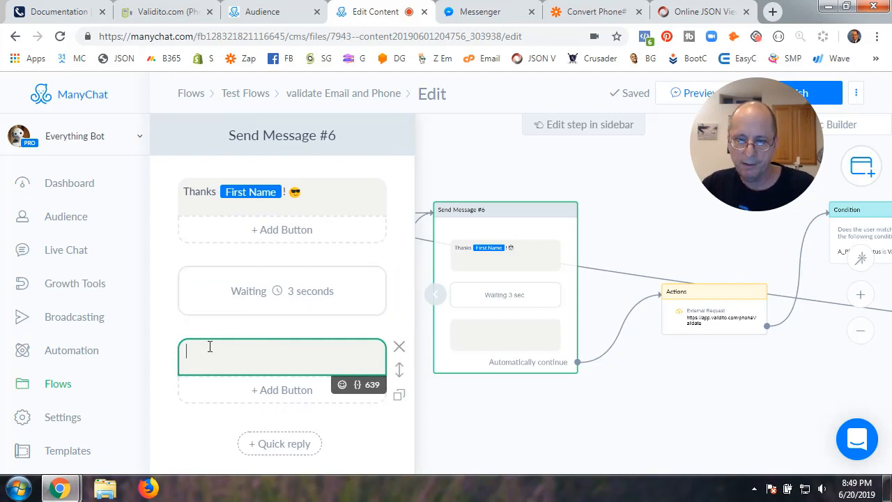
{"action": "key", "text": "BackSpace"}
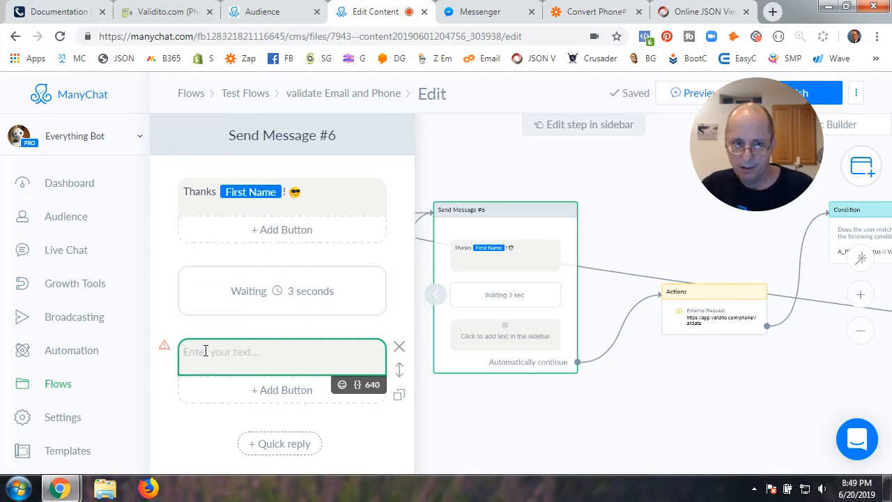
{"action": "left_click", "coordinate": [197, 423]}
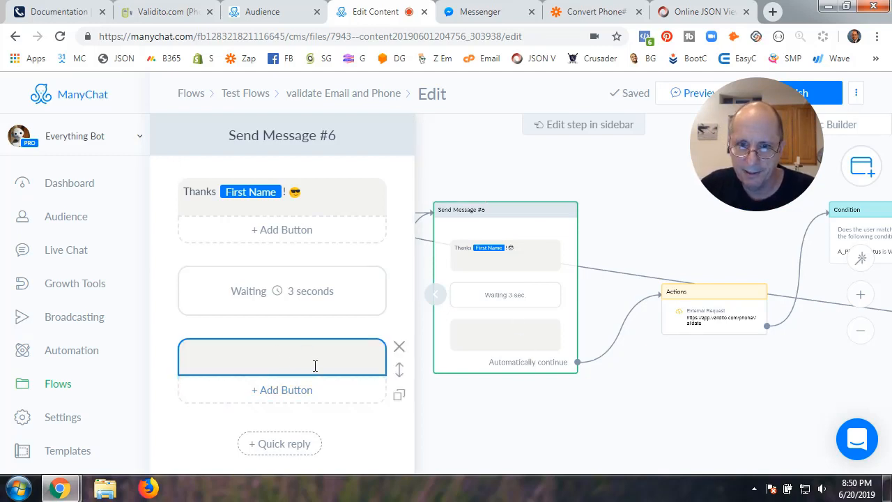
{"action": "scroll", "coordinate": [315, 366], "scroll_direction": "down", "scroll_amount": 3}
{"action": "scroll", "coordinate": [328, 247], "scroll_direction": "up", "scroll_amount": 3}
{"action": "scroll", "coordinate": [282, 315], "scroll_direction": "down", "scroll_amount": 3}
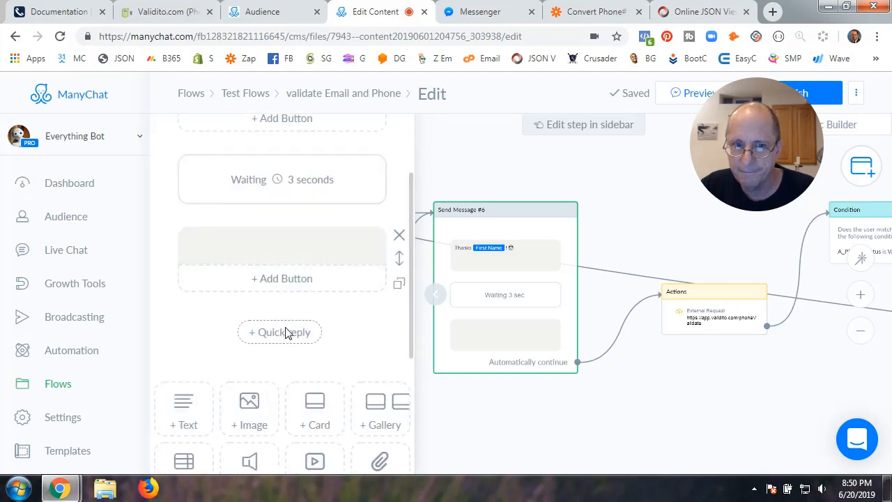
{"action": "scroll", "coordinate": [306, 335], "scroll_direction": "down", "scroll_amount": 3}
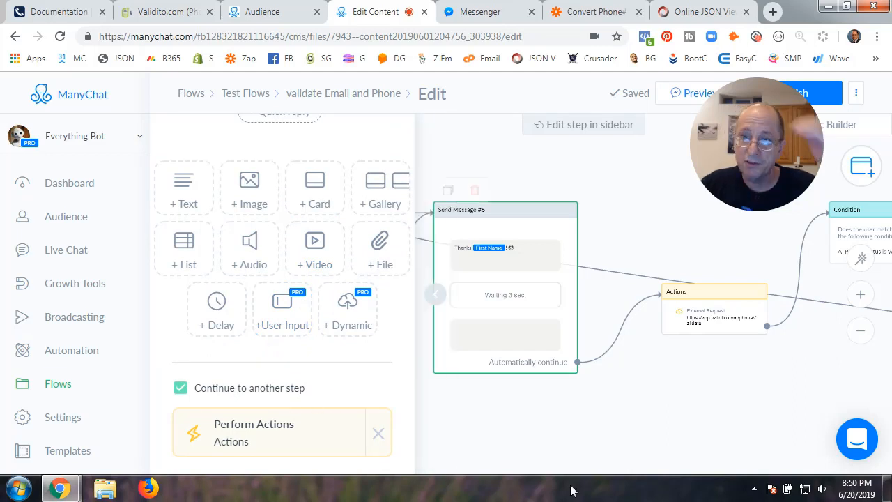
{"action": "scroll", "coordinate": [258, 400], "scroll_direction": "up", "scroll_amount": 5}
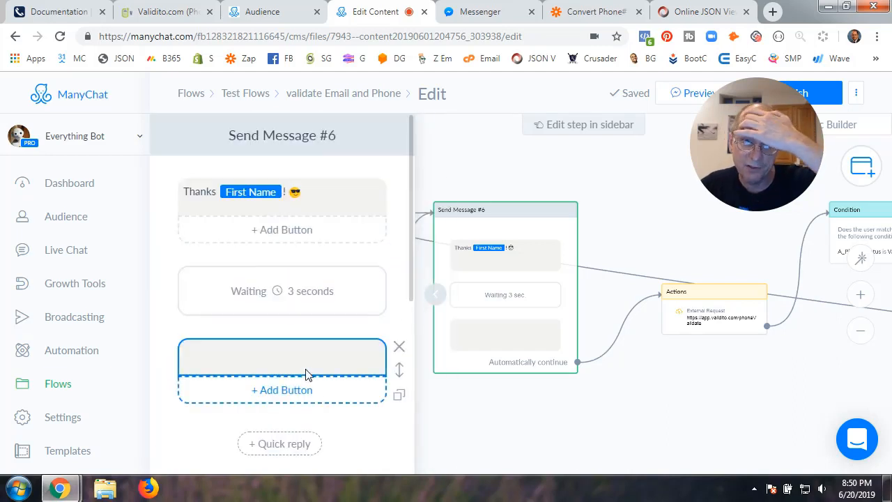
{"action": "left_click", "coordinate": [589, 11]}
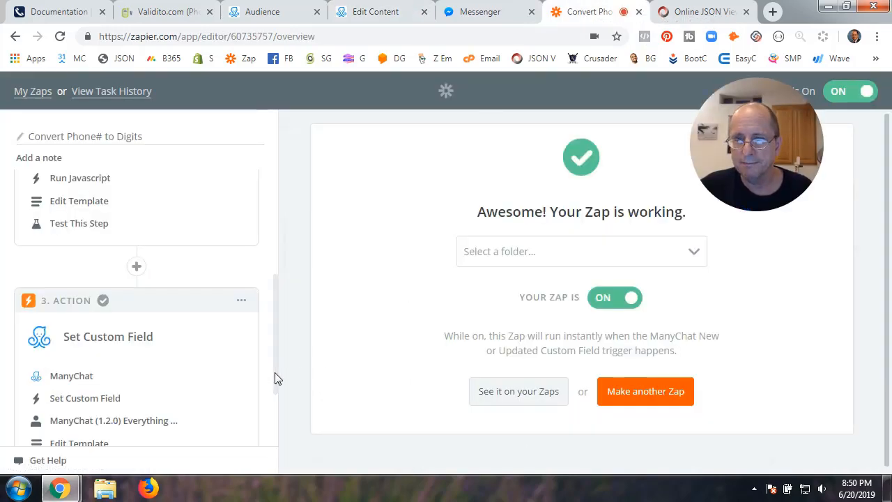
Re-save the Actions step's External Request to app.validito.com/phoneValidate, then return to Zapier
{"action": "left_click", "coordinate": [376, 12]}
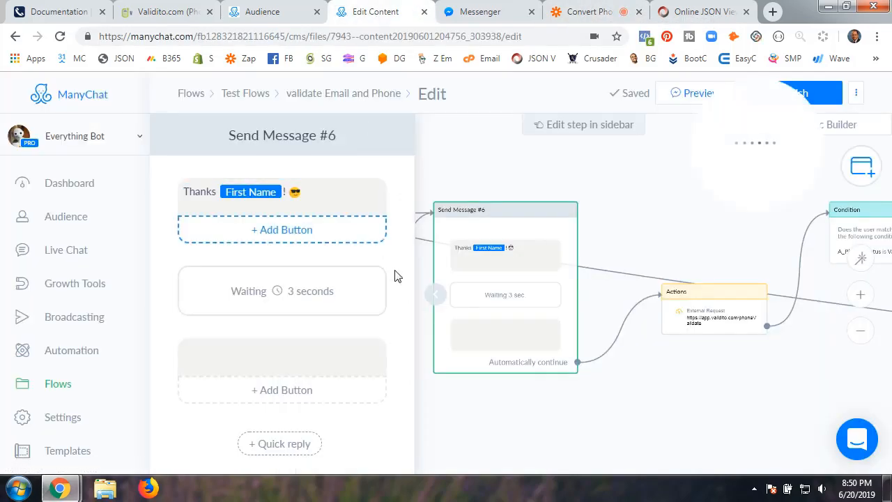
{"action": "left_click", "coordinate": [428, 300]}
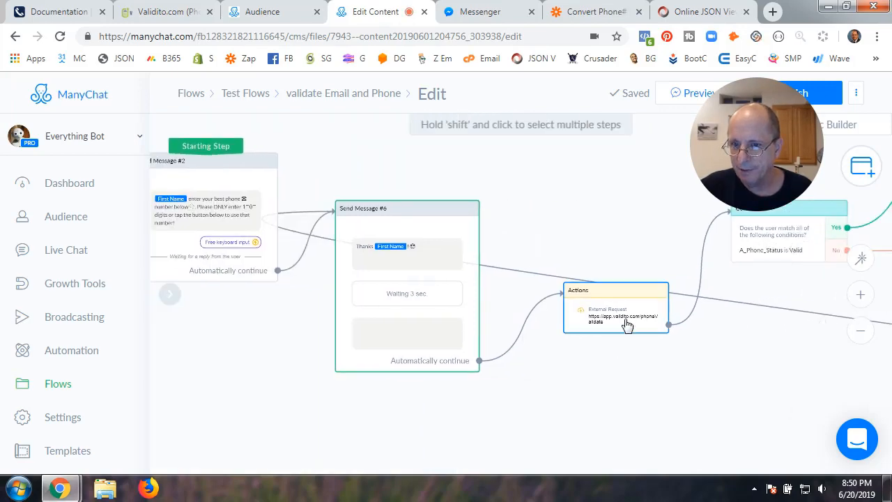
{"action": "left_click", "coordinate": [627, 325]}
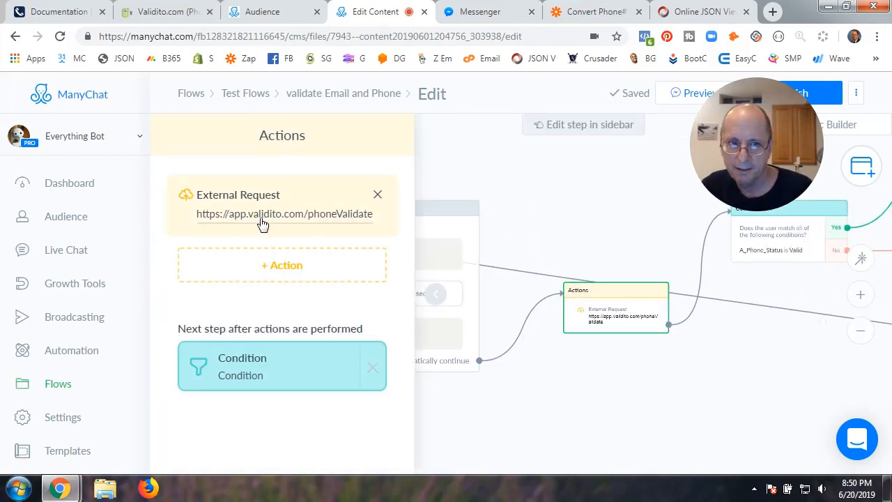
{"action": "left_click", "coordinate": [262, 222]}
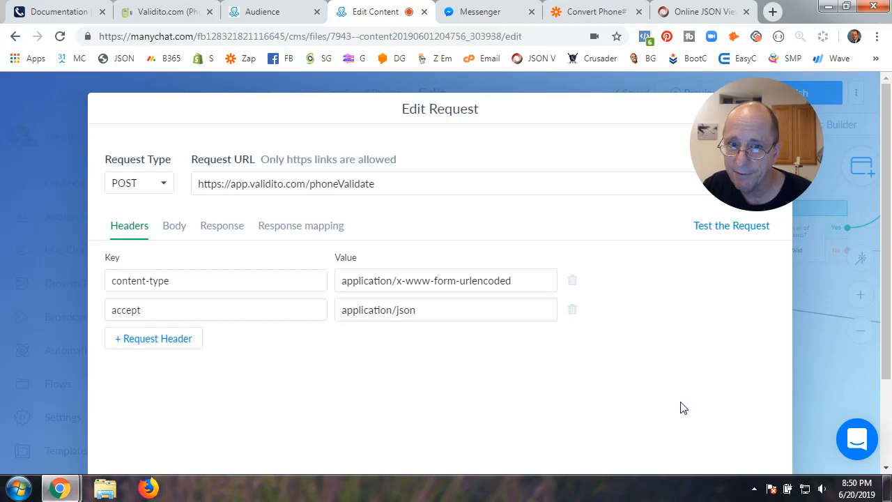
{"action": "scroll", "coordinate": [687, 407], "scroll_direction": "down", "scroll_amount": 3}
{"action": "left_click", "coordinate": [743, 432]}
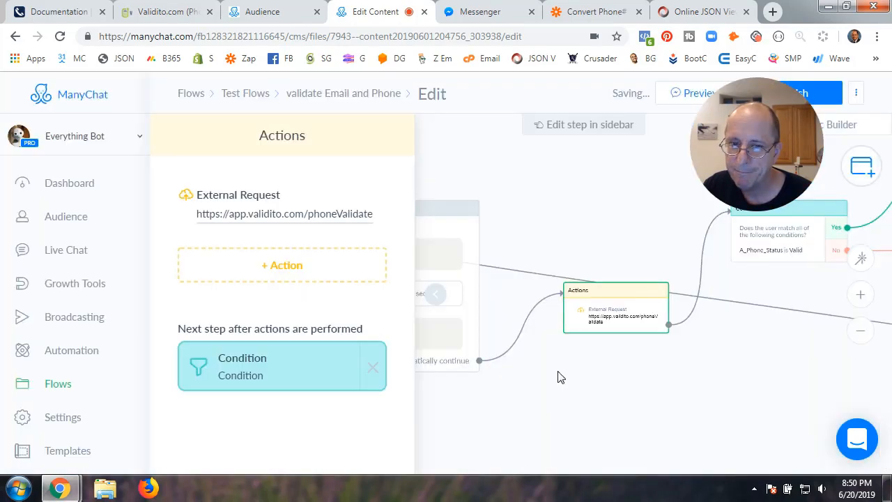
{"action": "left_click", "coordinate": [438, 299]}
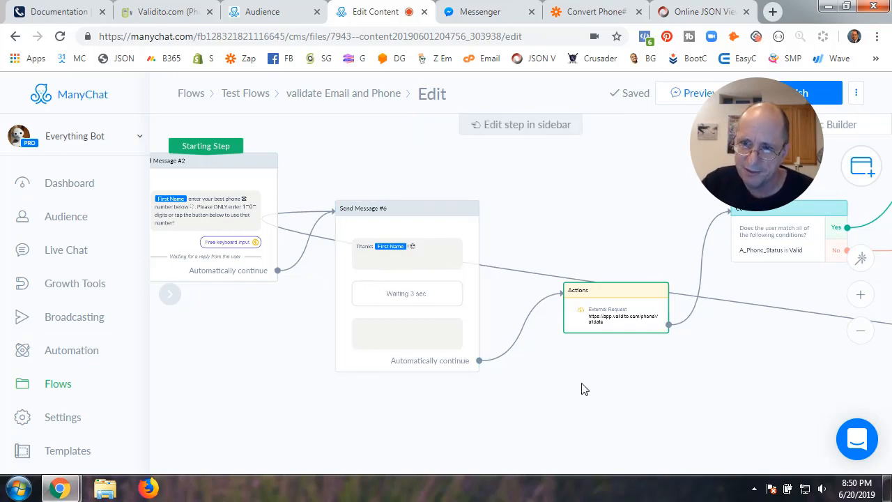
{"action": "left_click_drag", "start_coordinate": [647, 398], "coordinate": [496, 398]}
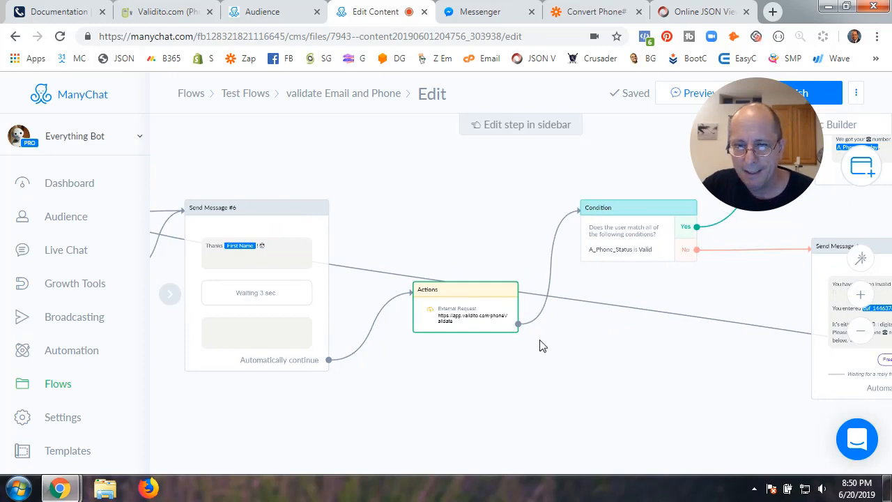
{"action": "left_click", "coordinate": [593, 11]}
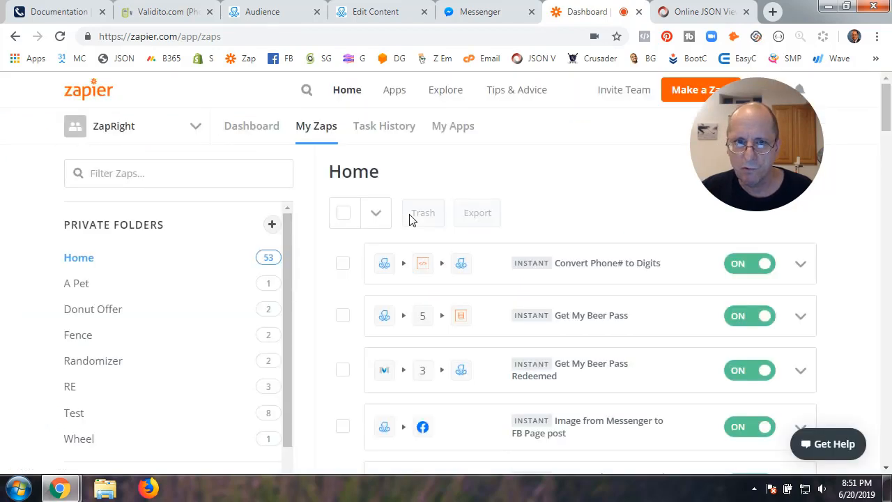
Browse Zapier's dashboard and zaps list, then go back to ManyChat and select Send Message #6
{"action": "left_click", "coordinate": [683, 100]}
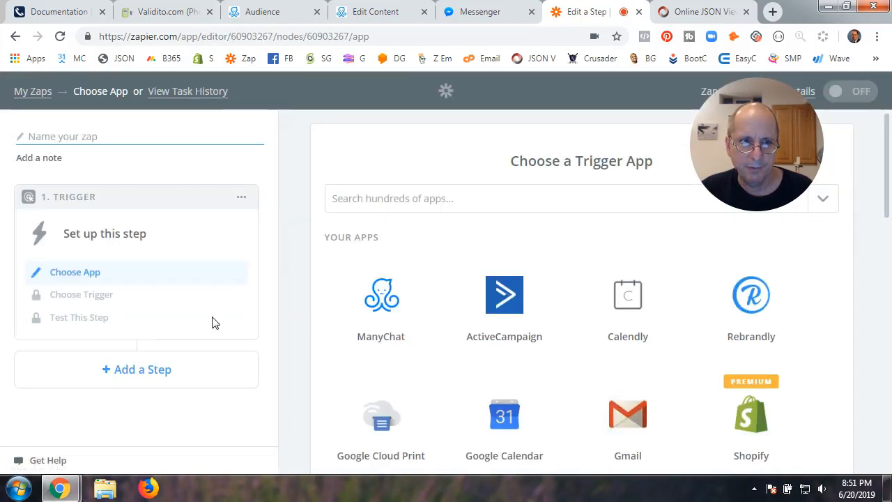
{"action": "left_click", "coordinate": [33, 91]}
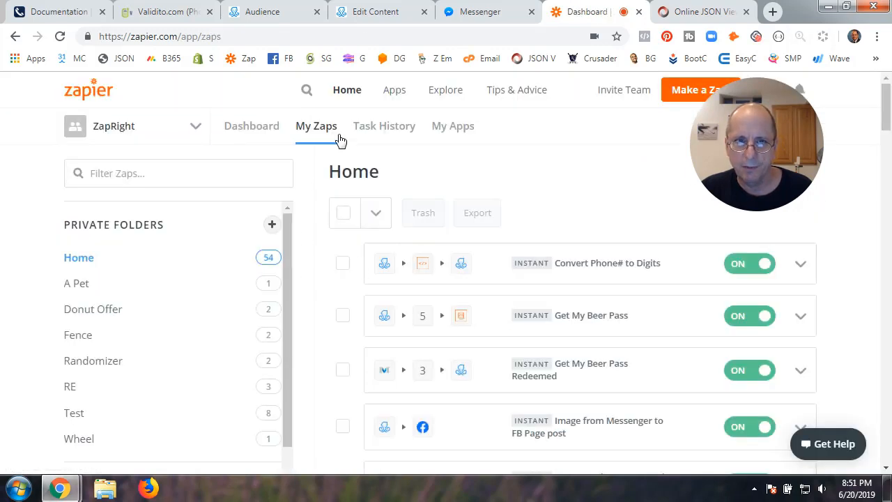
{"action": "left_click", "coordinate": [264, 135]}
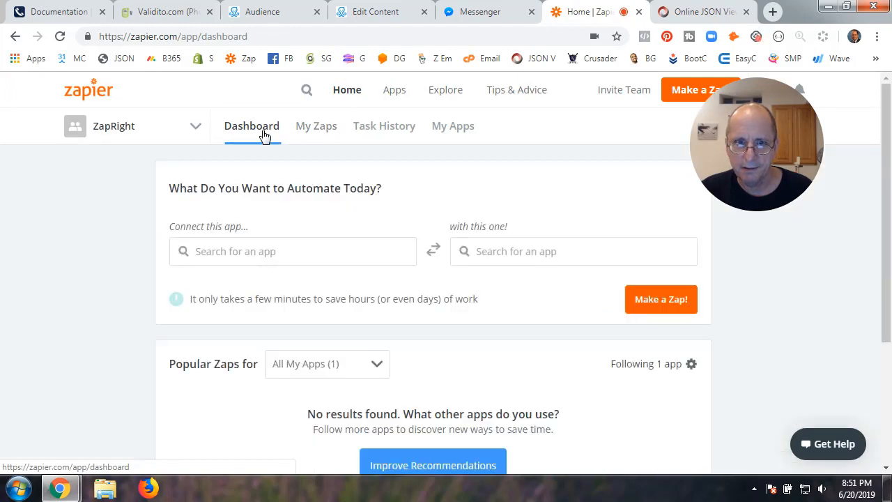
{"action": "scroll", "coordinate": [273, 298], "scroll_direction": "down", "scroll_amount": 3}
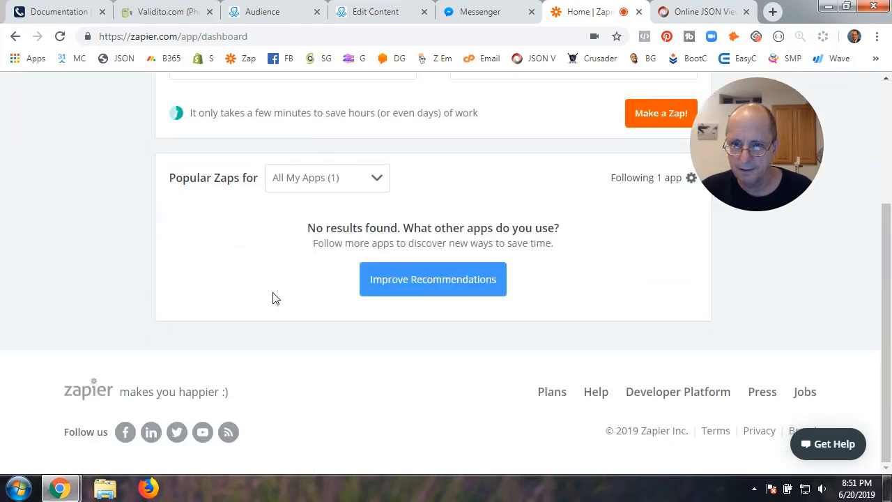
{"action": "scroll", "coordinate": [273, 298], "scroll_direction": "up", "scroll_amount": 3}
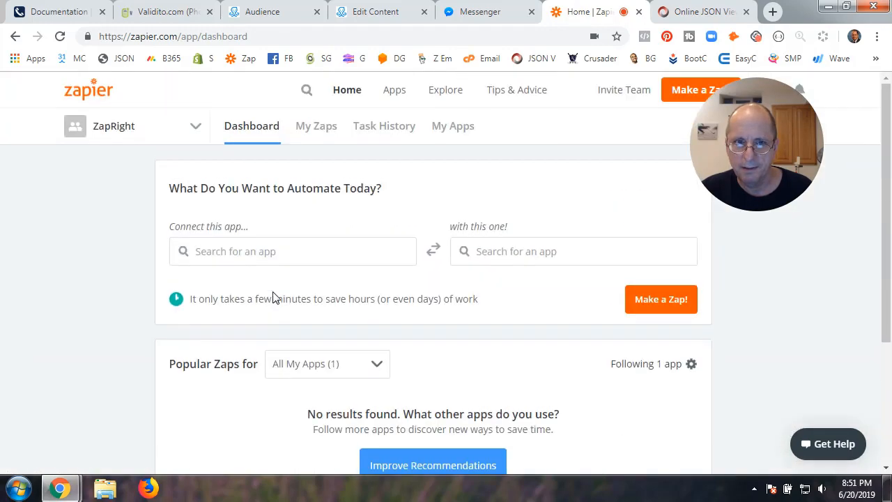
{"action": "left_click", "coordinate": [322, 133]}
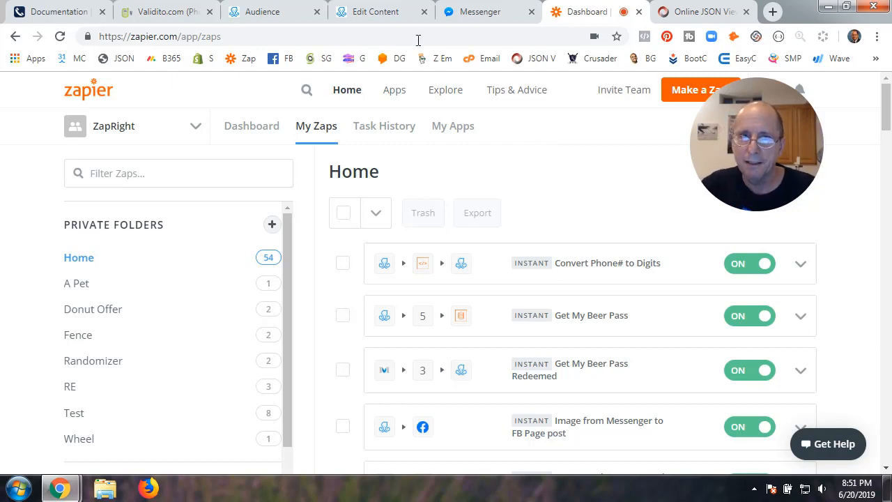
{"action": "left_click", "coordinate": [383, 16]}
{"action": "left_click", "coordinate": [279, 263]}
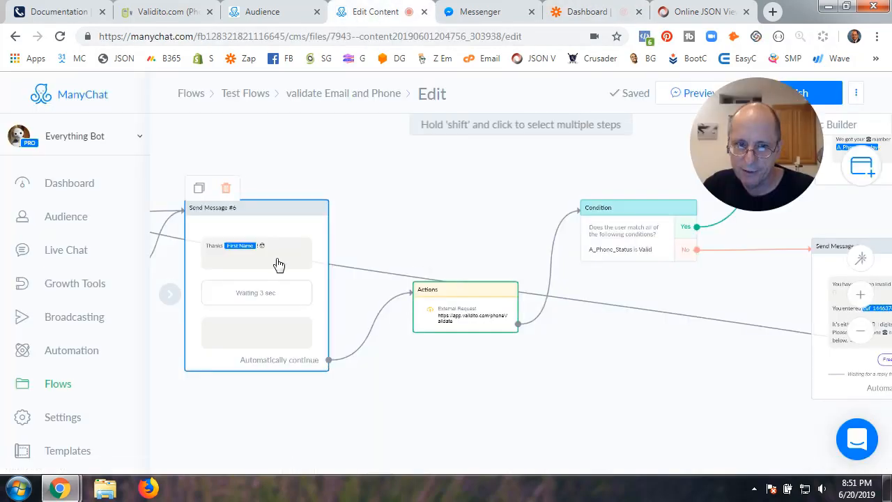
Inspect the External Request's URL, its A_Phone_Entered_Raw body variable, and response field mapping
{"action": "left_click", "coordinate": [483, 307]}
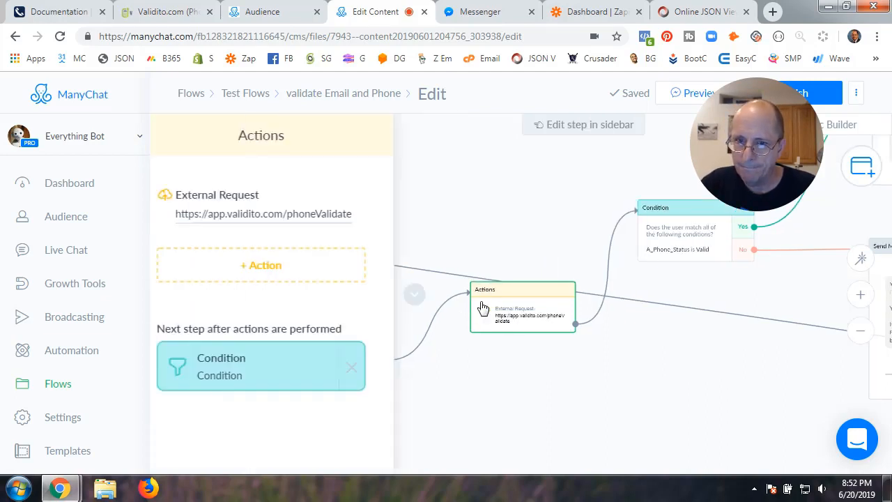
{"action": "left_click", "coordinate": [268, 220]}
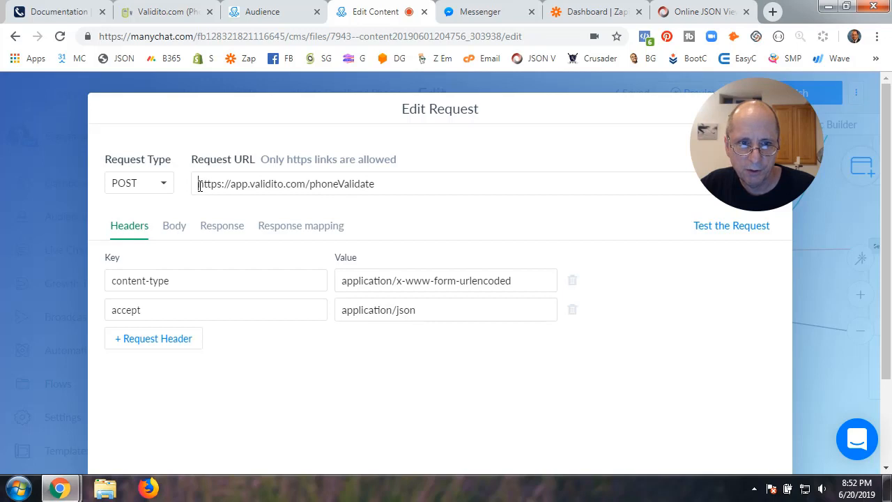
{"action": "left_click_drag", "start_coordinate": [199, 185], "coordinate": [426, 198]}
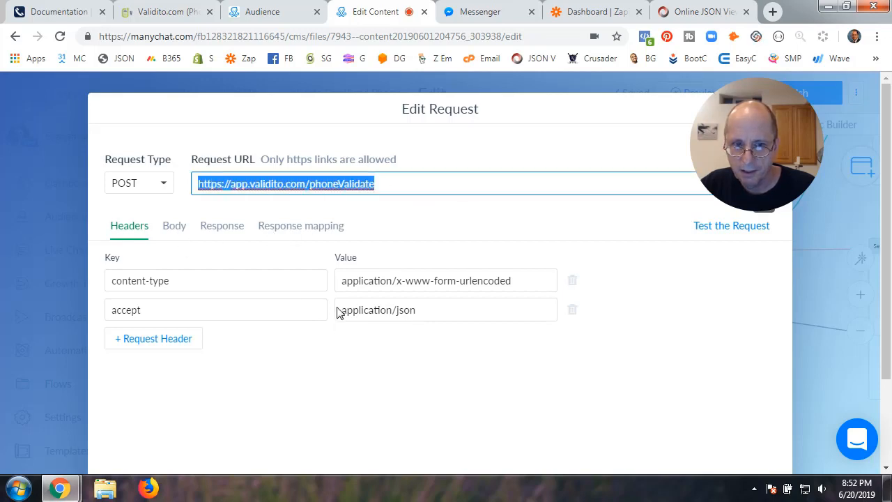
{"action": "left_click", "coordinate": [241, 270]}
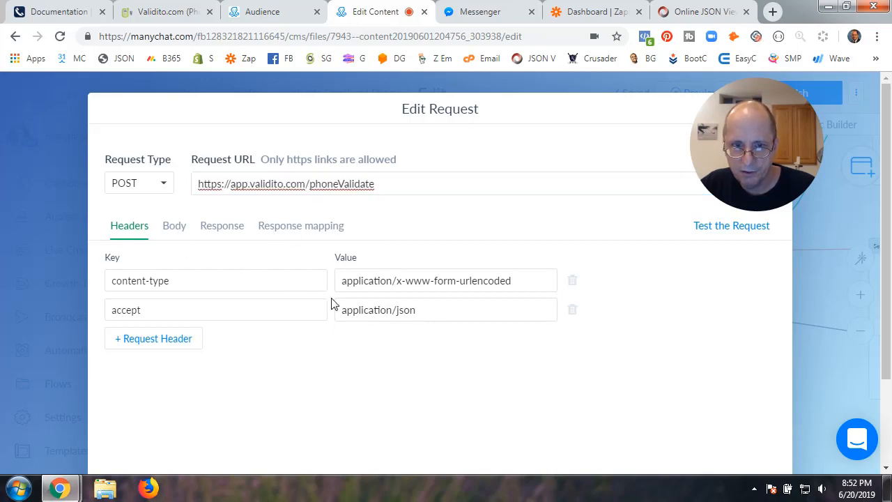
{"action": "left_click", "coordinate": [185, 236]}
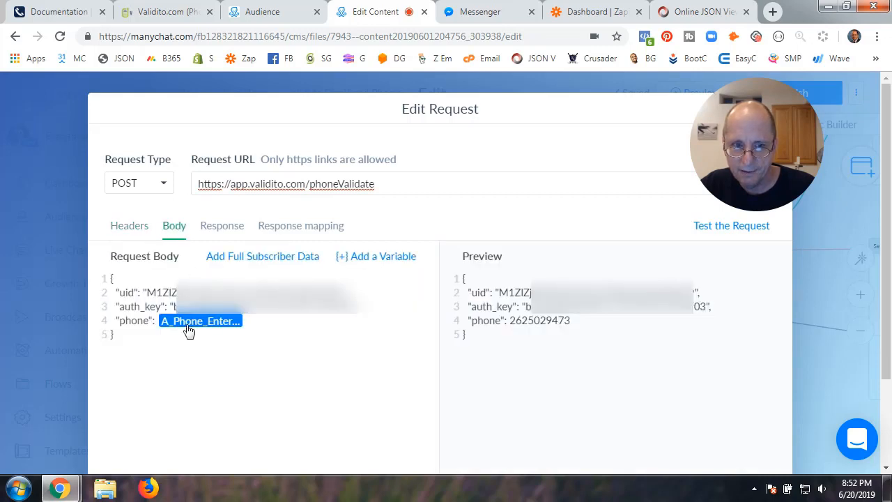
{"action": "left_click", "coordinate": [208, 326]}
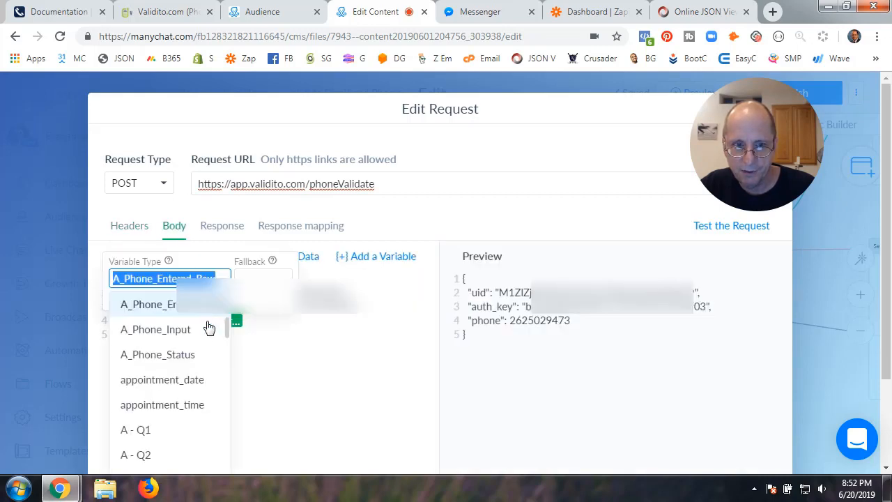
{"action": "left_click", "coordinate": [277, 368]}
{"action": "left_click", "coordinate": [277, 368]}
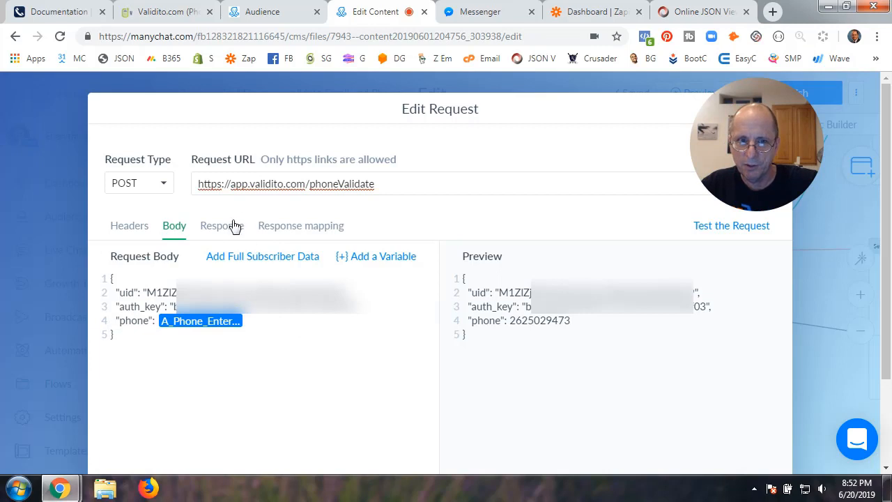
{"action": "left_click", "coordinate": [281, 233]}
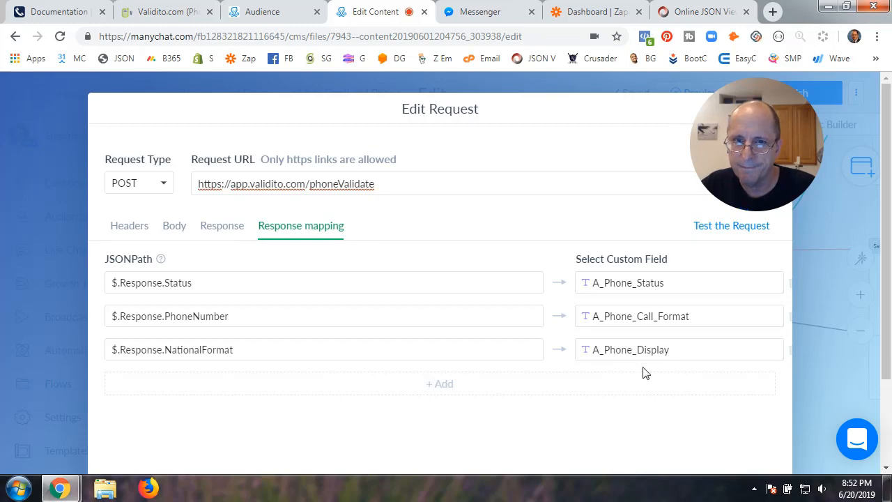
{"action": "scroll", "coordinate": [645, 373], "scroll_direction": "down", "scroll_amount": 2}
{"action": "scroll", "coordinate": [687, 399], "scroll_direction": "up", "scroll_amount": 3}
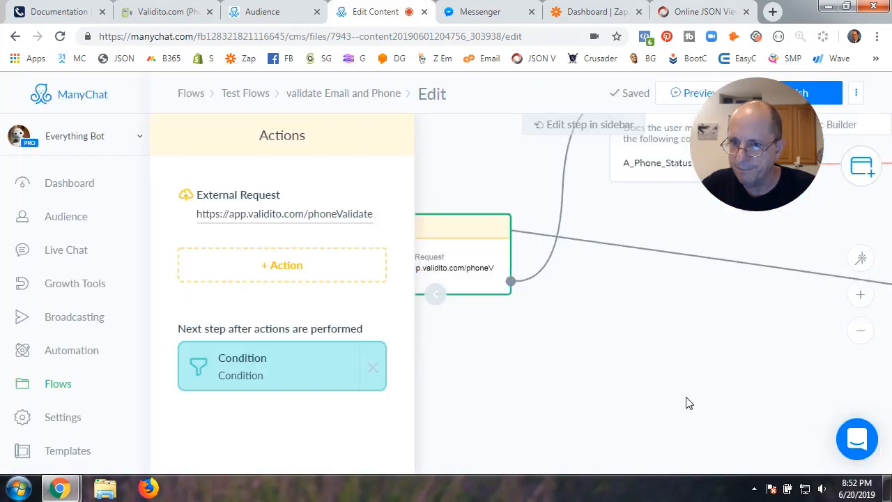
Check that Send Message #4's phone re-entry reply is stored in A_Phone_Input
{"action": "scroll", "coordinate": [687, 399], "scroll_direction": "down", "scroll_amount": 5}
{"action": "left_click_drag", "start_coordinate": [745, 379], "coordinate": [521, 386]}
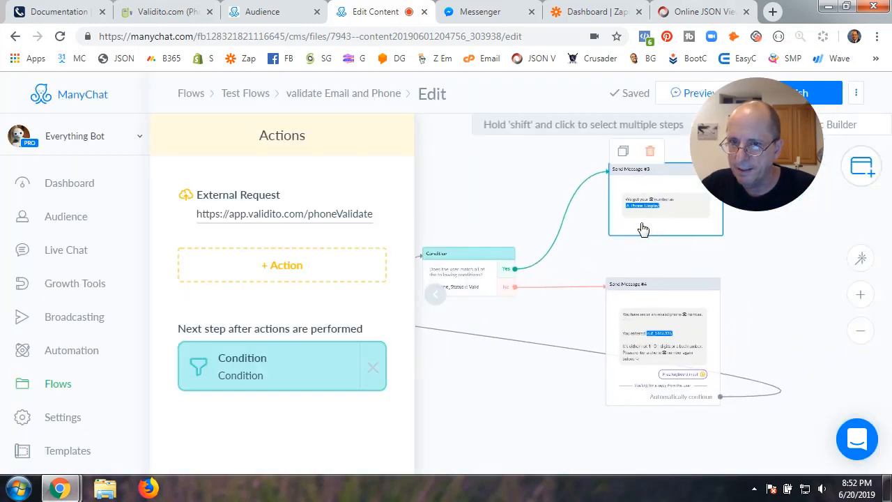
{"action": "left_click", "coordinate": [666, 213]}
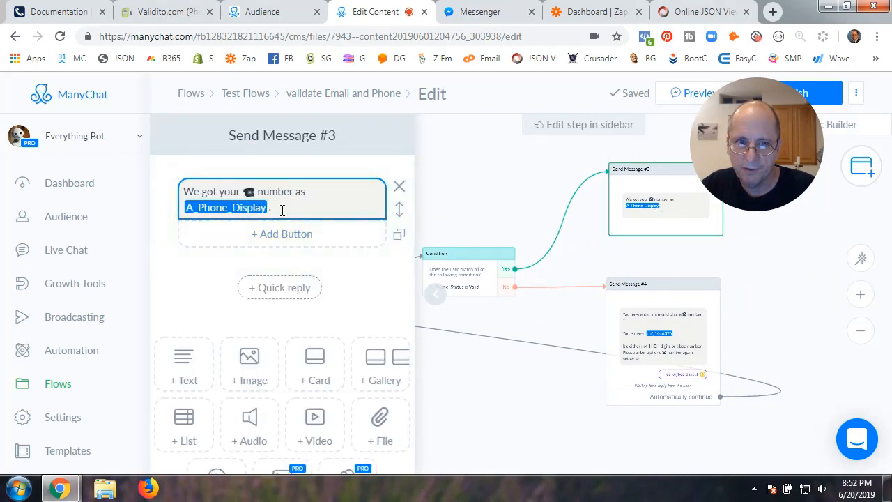
{"action": "left_click", "coordinate": [672, 332]}
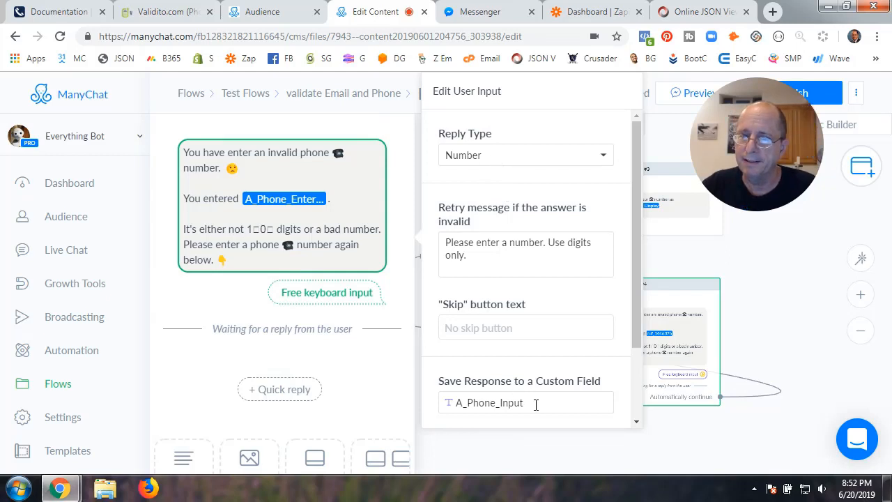
{"action": "scroll", "coordinate": [535, 404], "scroll_direction": "down", "scroll_amount": 2}
{"action": "scroll", "coordinate": [535, 404], "scroll_direction": "up", "scroll_amount": 2}
{"action": "scroll", "coordinate": [535, 404], "scroll_direction": "down", "scroll_amount": 2}
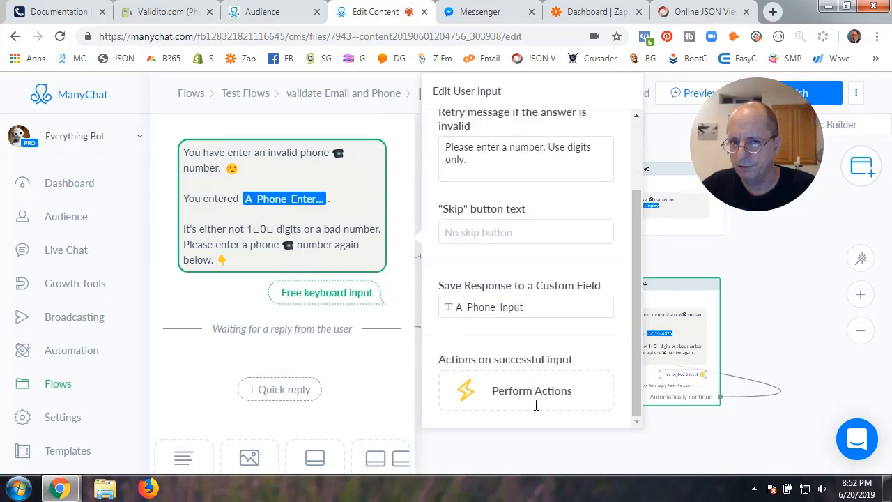
{"action": "left_click", "coordinate": [537, 305]}
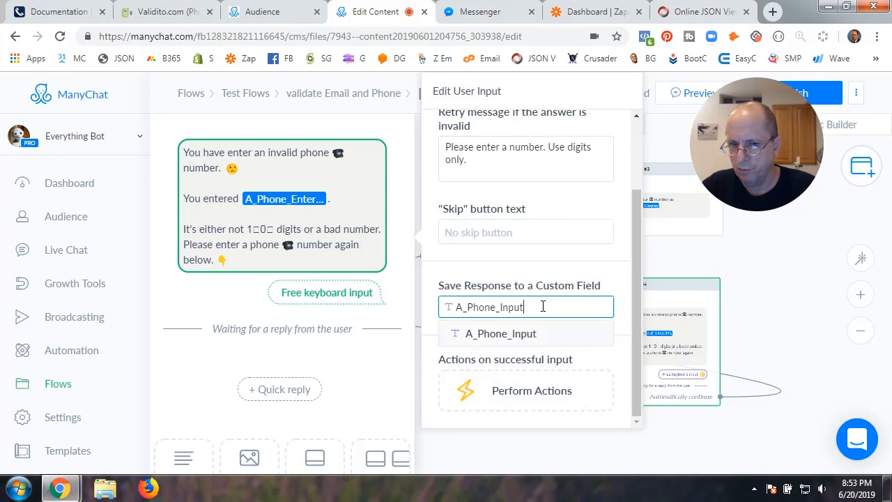
{"action": "left_click_drag", "start_coordinate": [542, 307], "coordinate": [451, 309]}
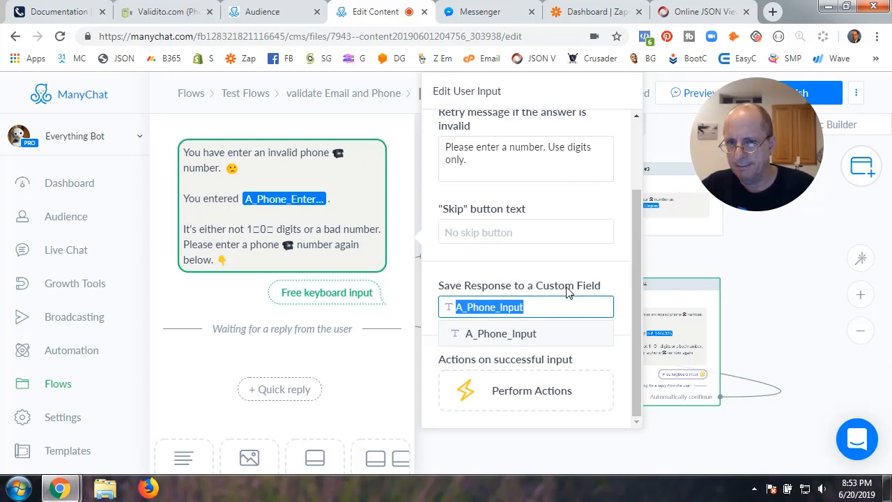
{"action": "left_click", "coordinate": [659, 267]}
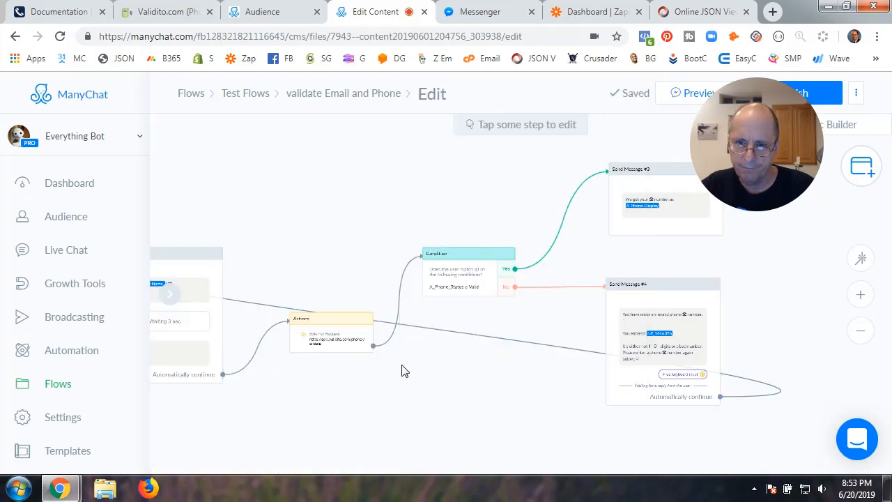
{"action": "left_click_drag", "start_coordinate": [383, 412], "coordinate": [546, 403]}
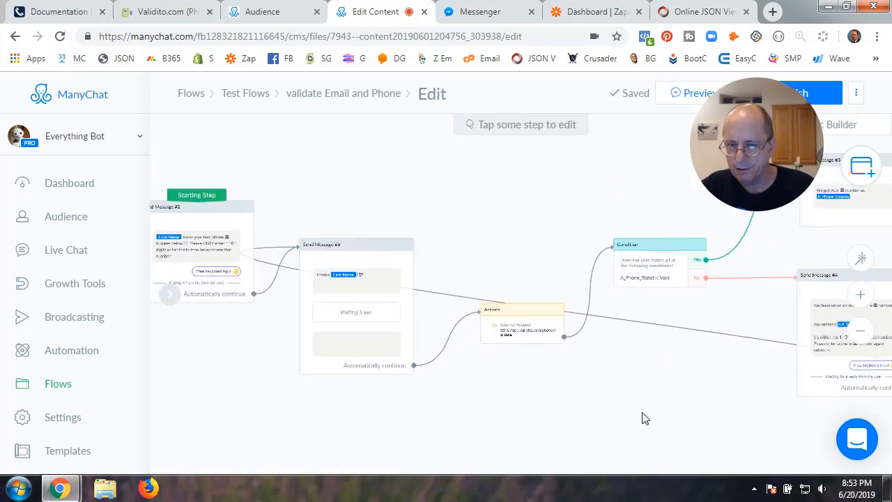
{"action": "left_click_drag", "start_coordinate": [644, 416], "coordinate": [460, 416]}
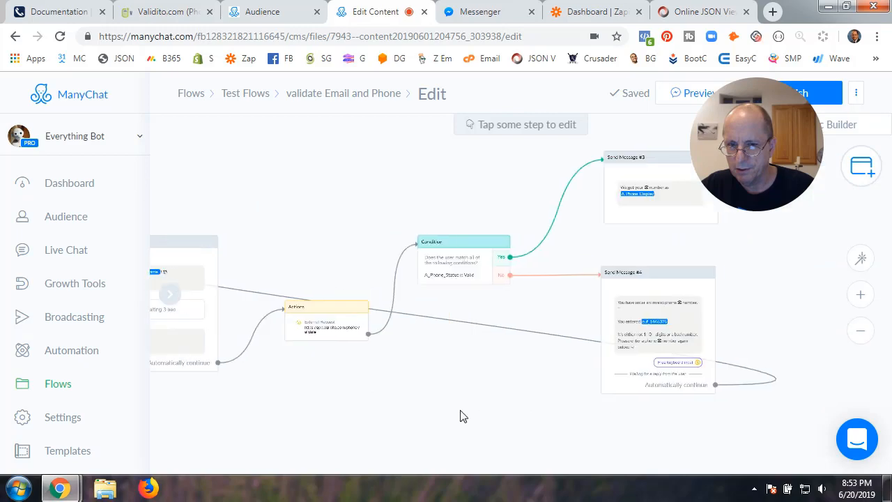
Set Send Message #4's expected reply type to Number after trying Text and Phone
{"action": "left_click", "coordinate": [677, 328]}
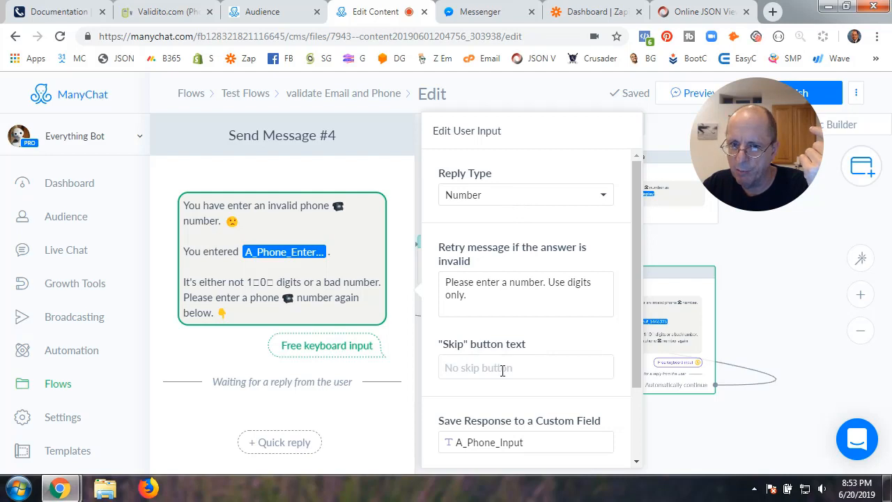
{"action": "scroll", "coordinate": [503, 370], "scroll_direction": "down", "scroll_amount": 2}
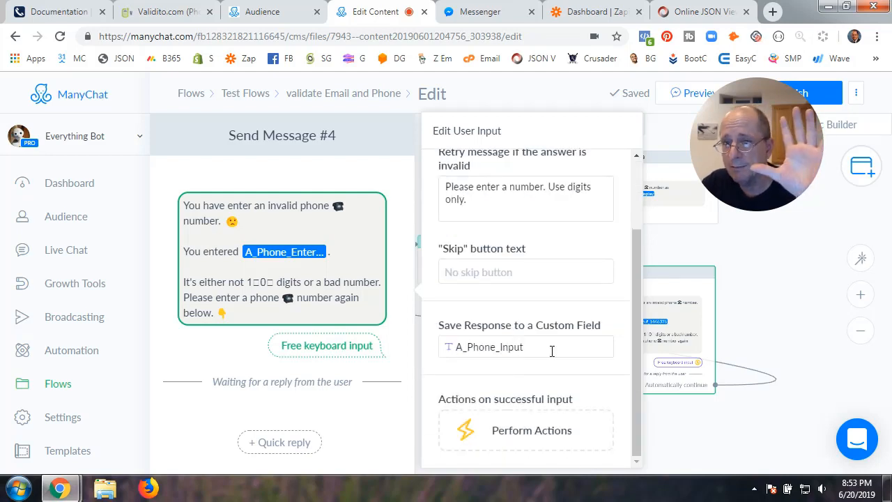
{"action": "scroll", "coordinate": [510, 297], "scroll_direction": "up", "scroll_amount": 2}
{"action": "left_click", "coordinate": [509, 201]}
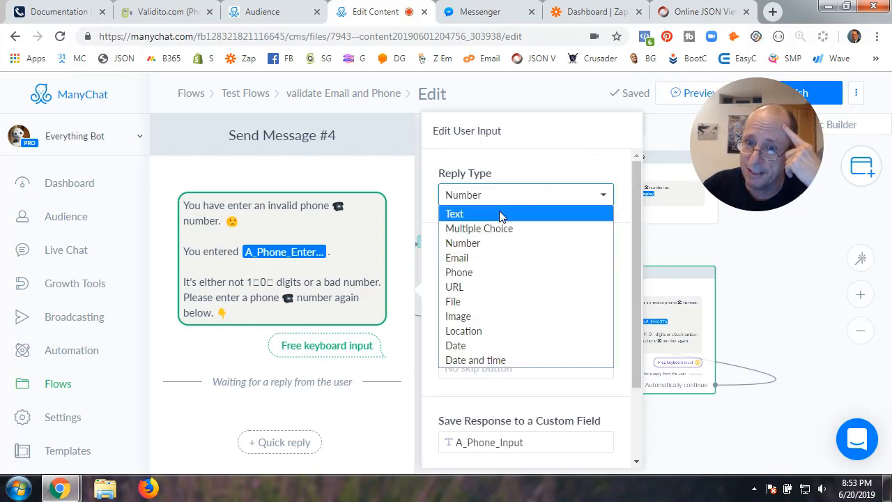
{"action": "left_click", "coordinate": [497, 215]}
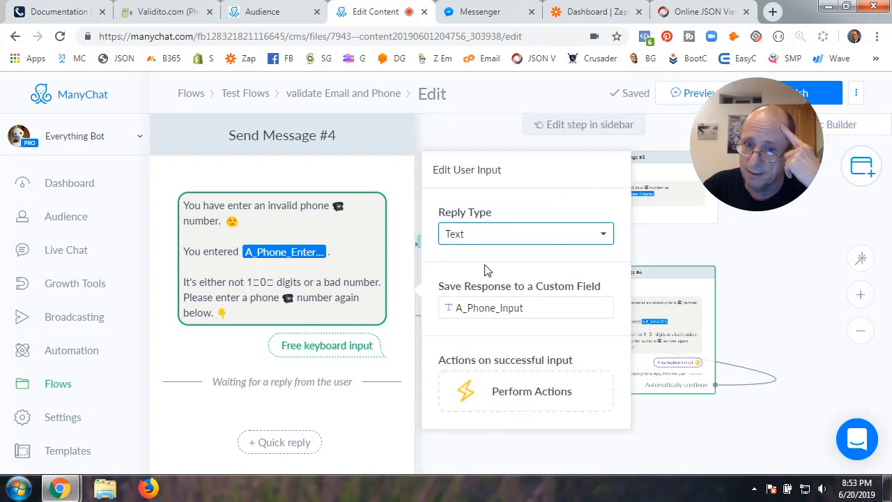
{"action": "left_click", "coordinate": [492, 240]}
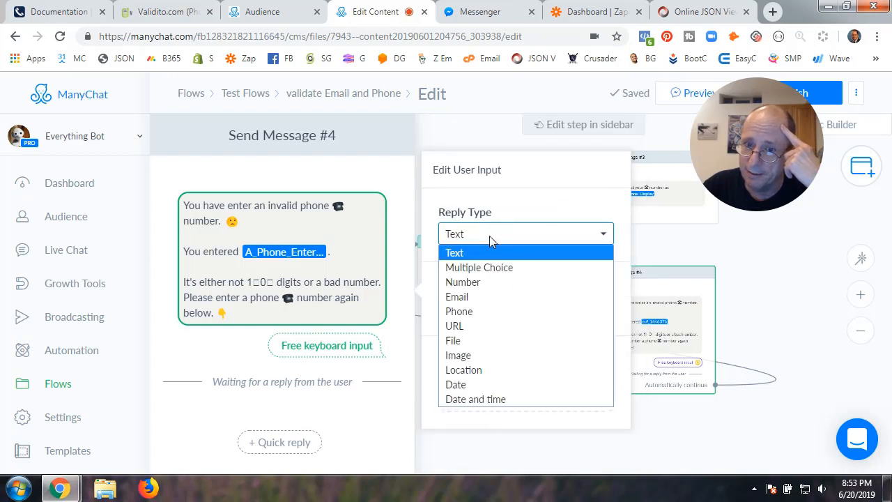
{"action": "left_click", "coordinate": [480, 311]}
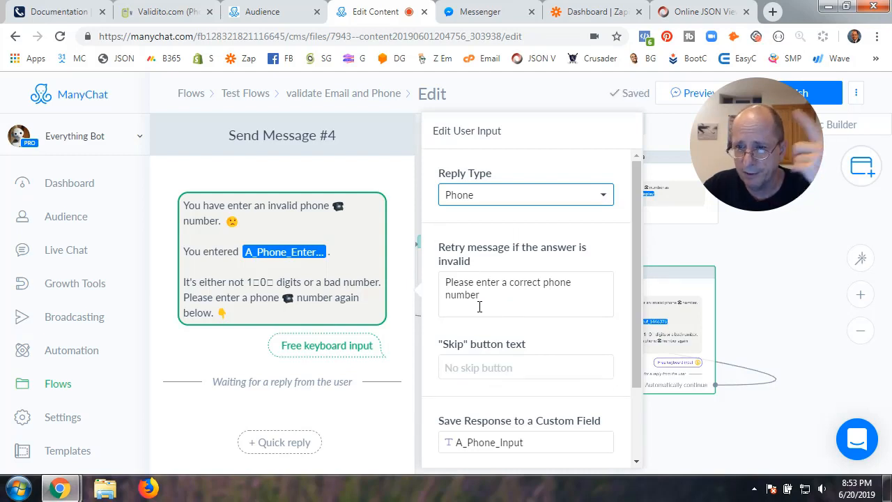
{"action": "left_click", "coordinate": [509, 198]}
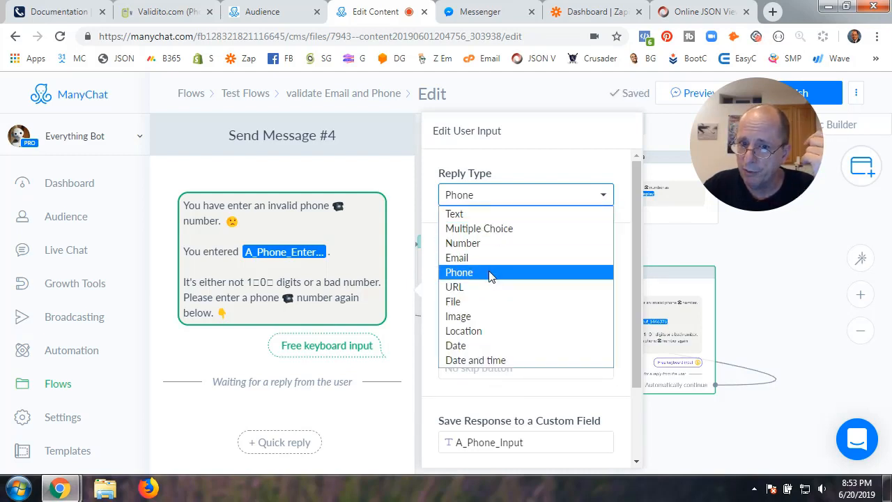
{"action": "left_click", "coordinate": [498, 217]}
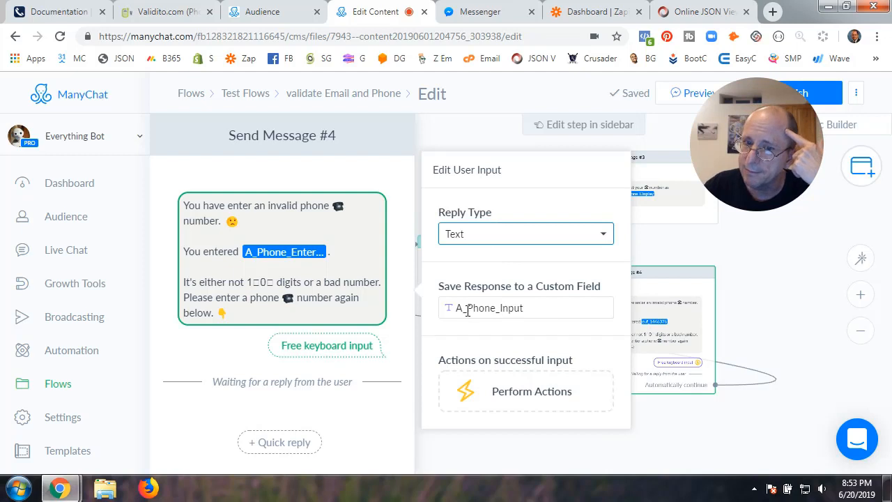
{"action": "left_click", "coordinate": [518, 239]}
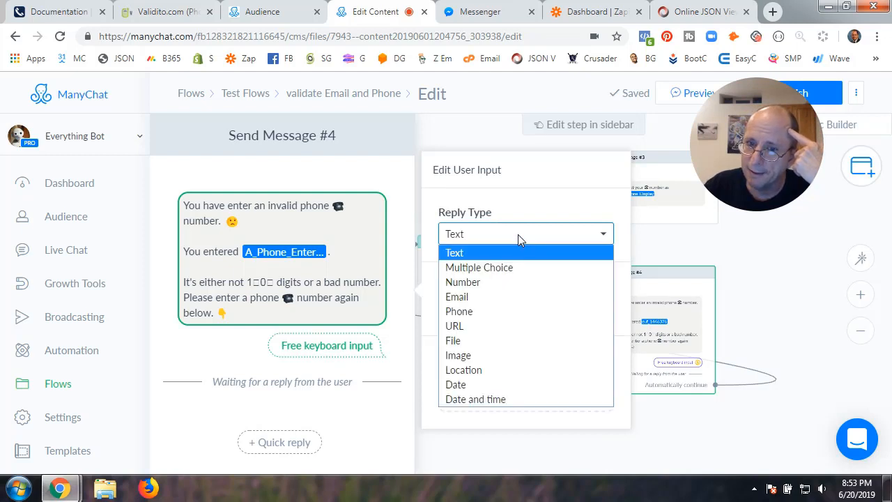
{"action": "left_click", "coordinate": [498, 282]}
{"action": "scroll", "coordinate": [490, 365], "scroll_direction": "down", "scroll_amount": 2}
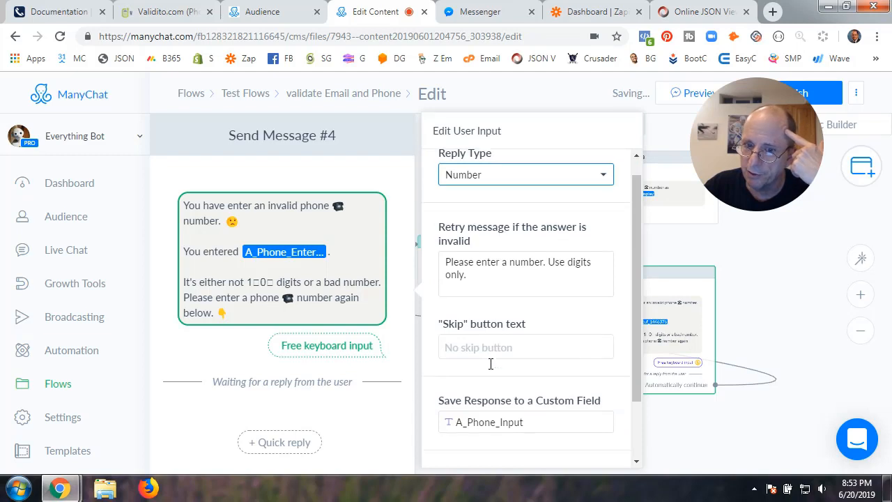
{"action": "scroll", "coordinate": [490, 367], "scroll_direction": "up", "scroll_amount": 2}
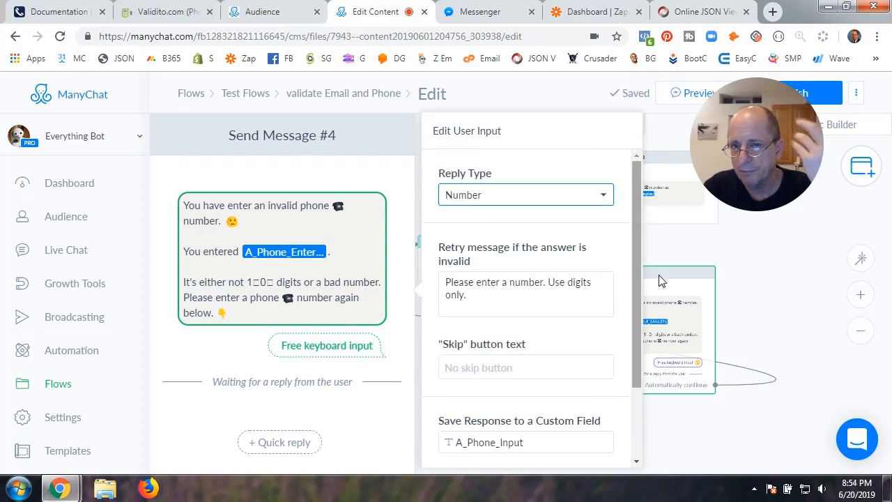
{"action": "left_click", "coordinate": [690, 253]}
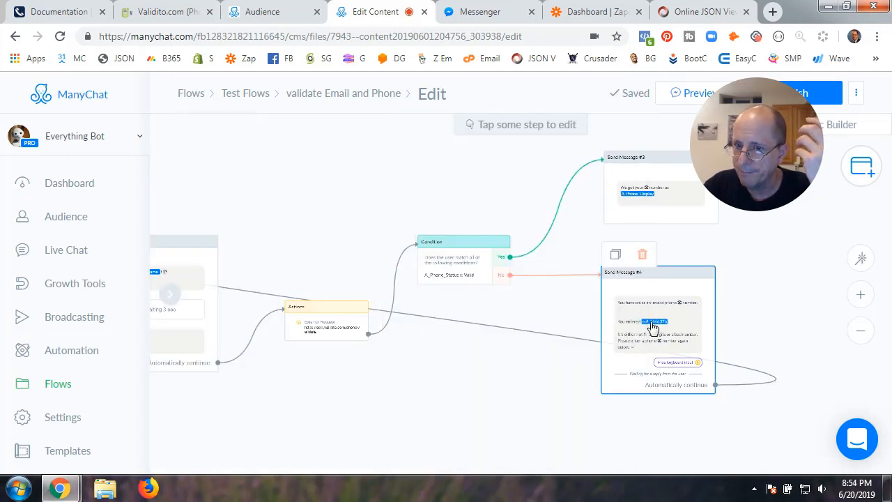
Publish the updated validation flow and preview it in the Messenger conversation with the bot
{"action": "left_click", "coordinate": [835, 94]}
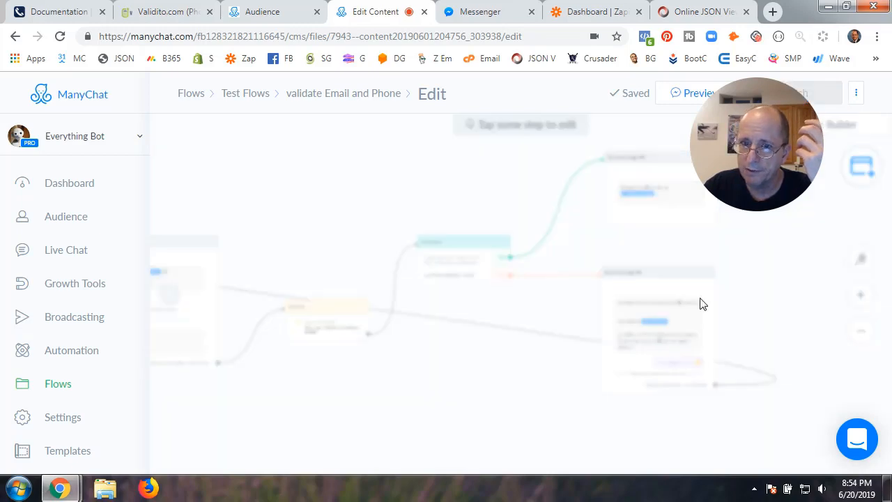
{"action": "left_click_drag", "start_coordinate": [424, 387], "coordinate": [629, 407]}
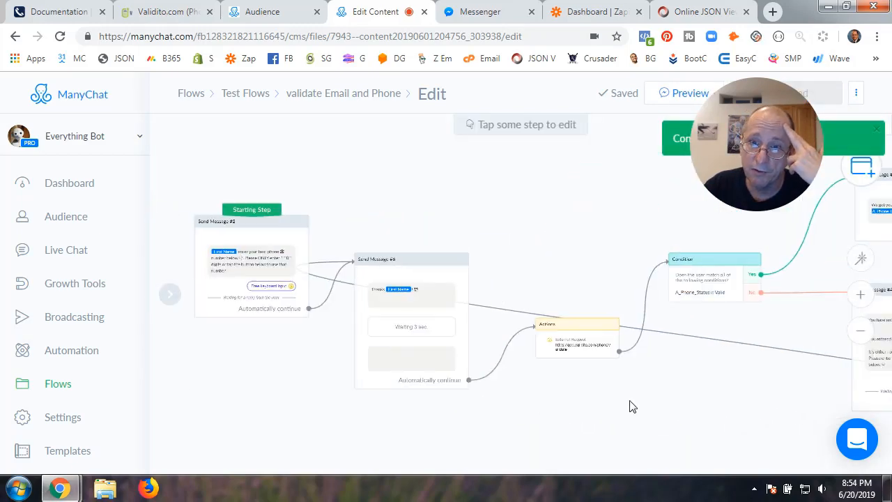
{"action": "left_click", "coordinate": [652, 96]}
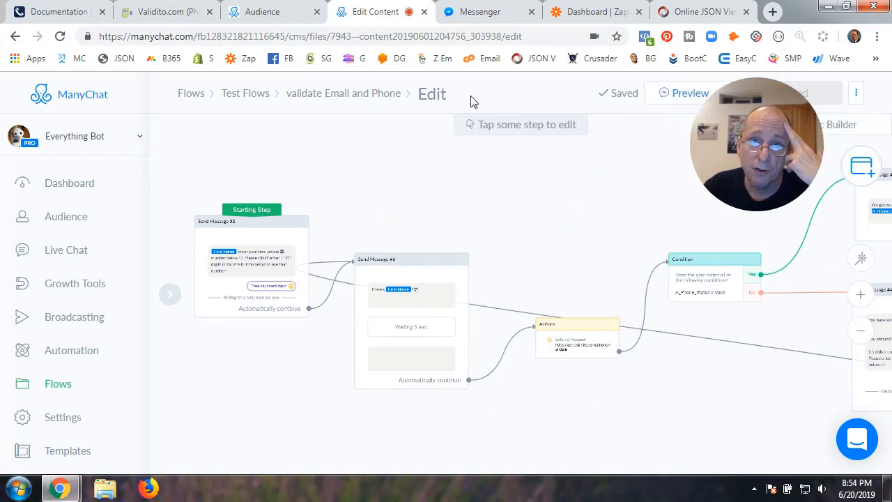
{"action": "left_click", "coordinate": [493, 14]}
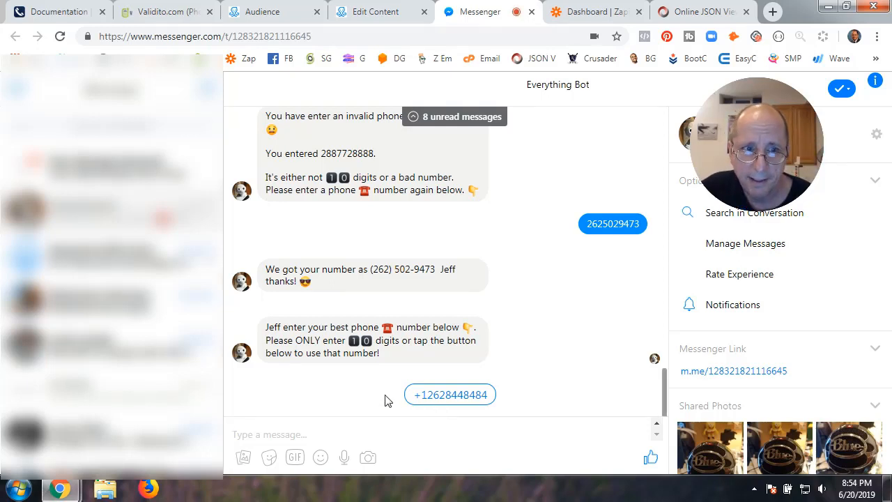
Check the test subscriber's fields in Audience, then reply to the bot with the suggested phone number
{"action": "left_click", "coordinate": [293, 19]}
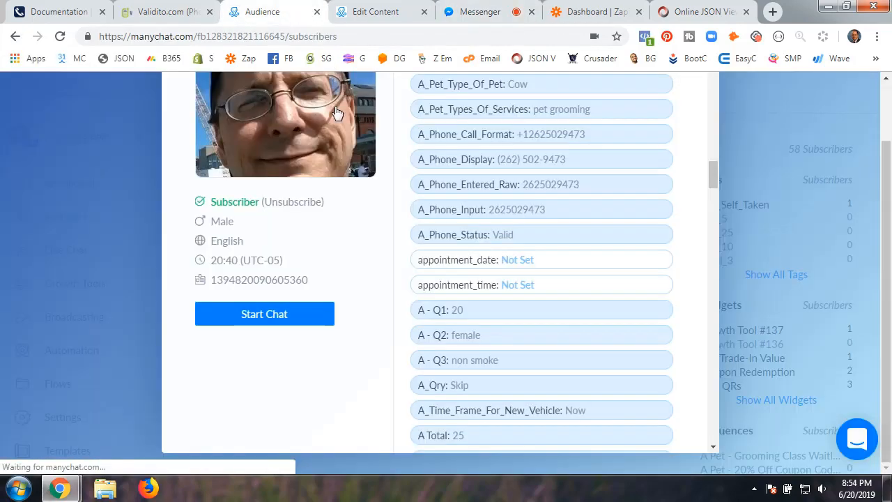
{"action": "scroll", "coordinate": [522, 314], "scroll_direction": "up", "scroll_amount": 3}
{"action": "left_click", "coordinate": [755, 255]}
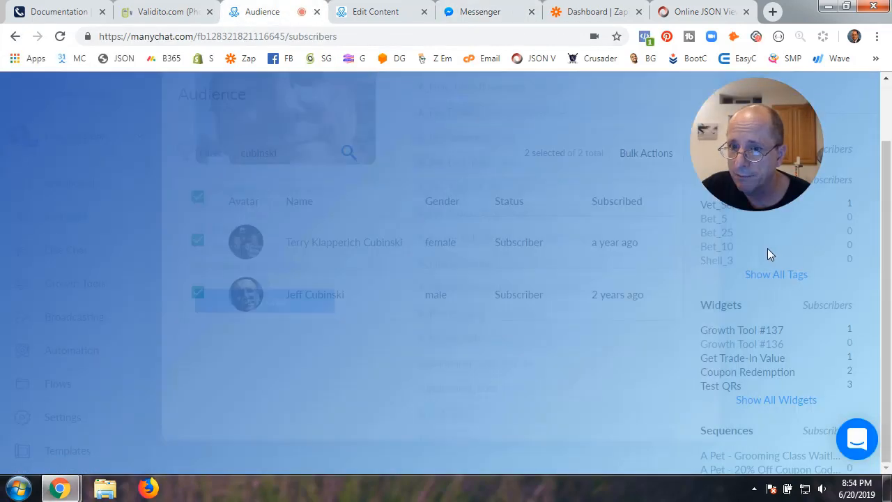
{"action": "left_click", "coordinate": [434, 292]}
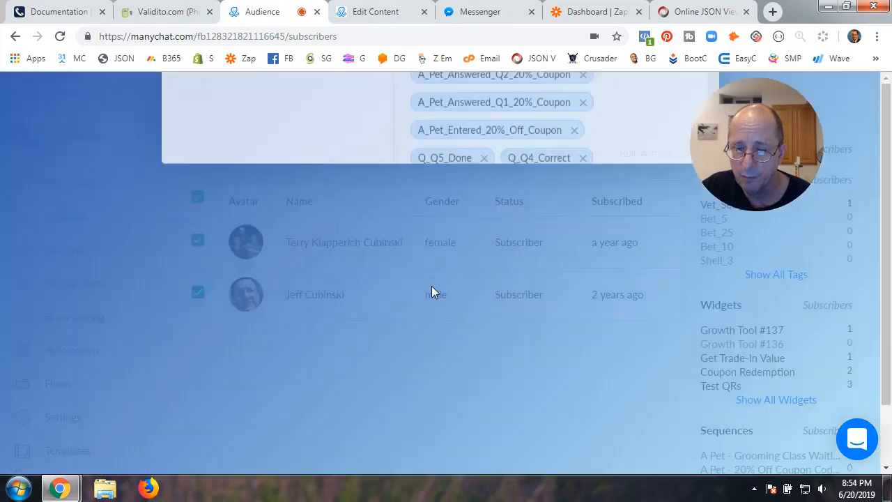
{"action": "scroll", "coordinate": [561, 317], "scroll_direction": "down", "scroll_amount": 10}
{"action": "scroll", "coordinate": [563, 320], "scroll_direction": "down", "scroll_amount": 15}
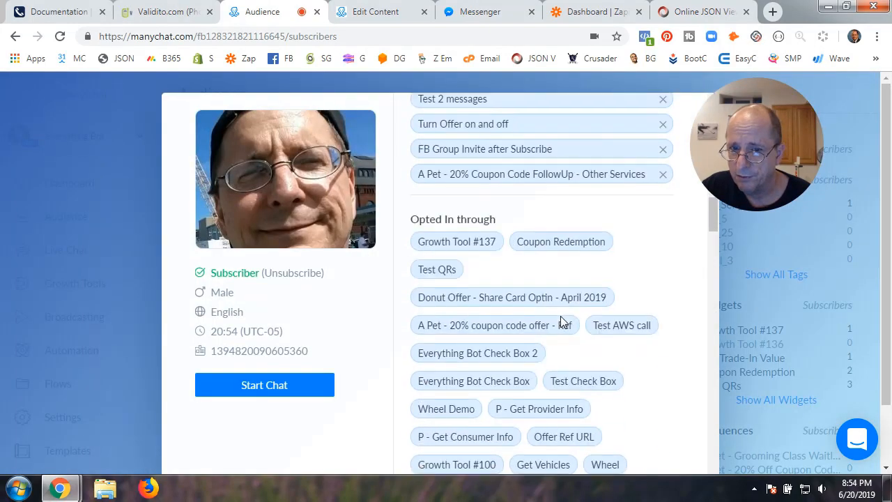
{"action": "scroll", "coordinate": [560, 315], "scroll_direction": "down", "scroll_amount": 2}
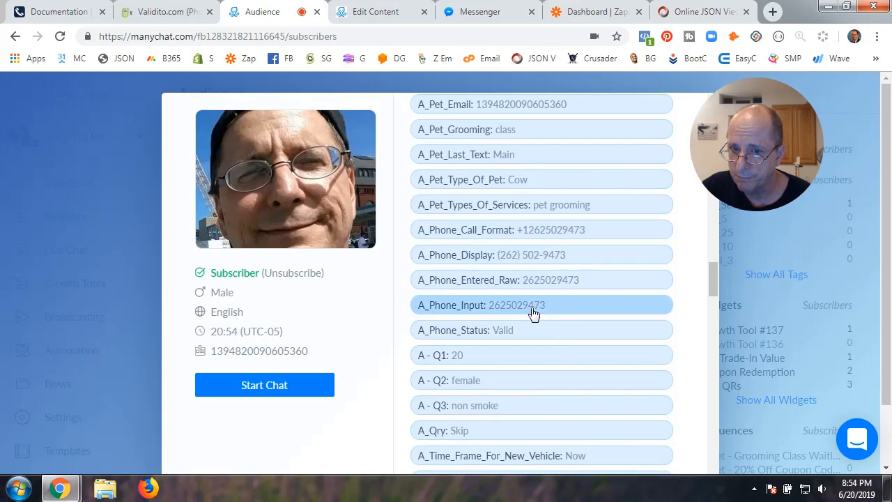
{"action": "left_click", "coordinate": [464, 14]}
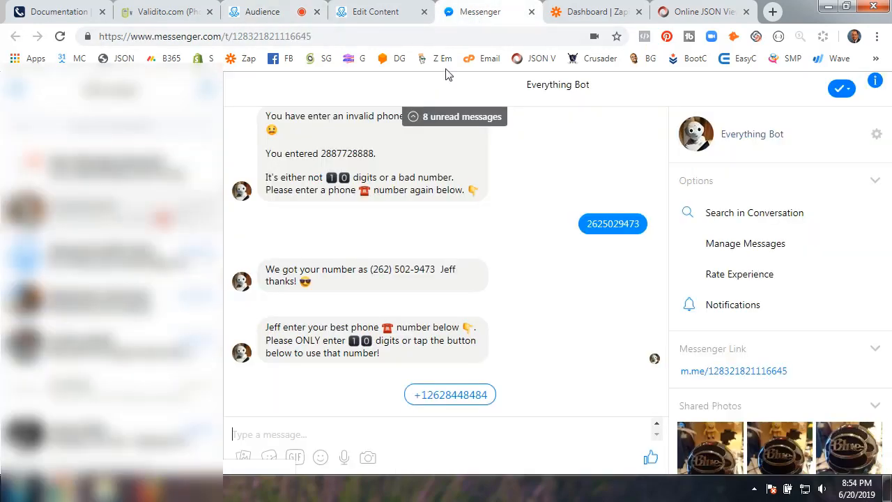
{"action": "left_click", "coordinate": [450, 396]}
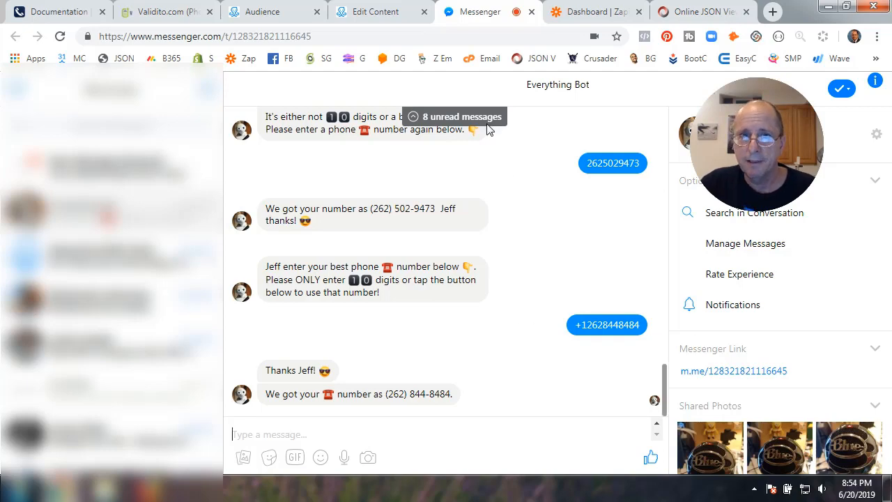
Reopen the test subscriber's details to see the A_Phone fields holding the new number as Valid
{"action": "left_click", "coordinate": [277, 13]}
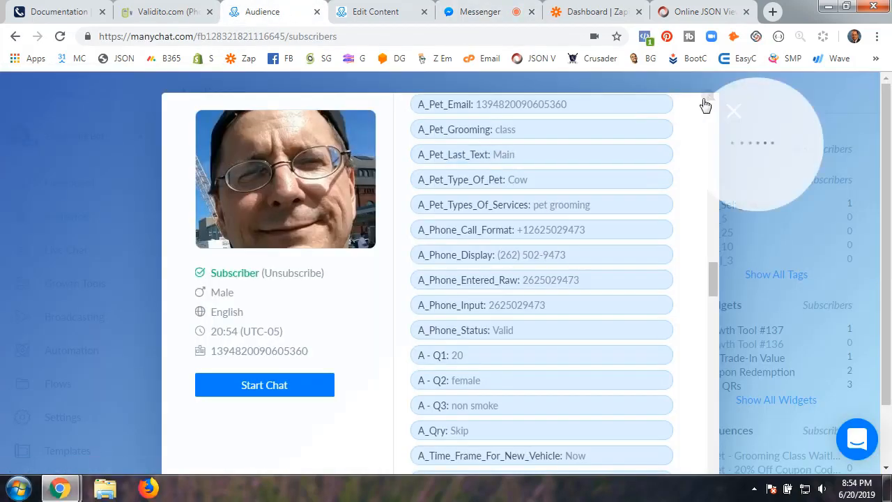
{"action": "left_click_drag", "start_coordinate": [746, 137], "coordinate": [793, 240]}
{"action": "left_click", "coordinate": [733, 111]}
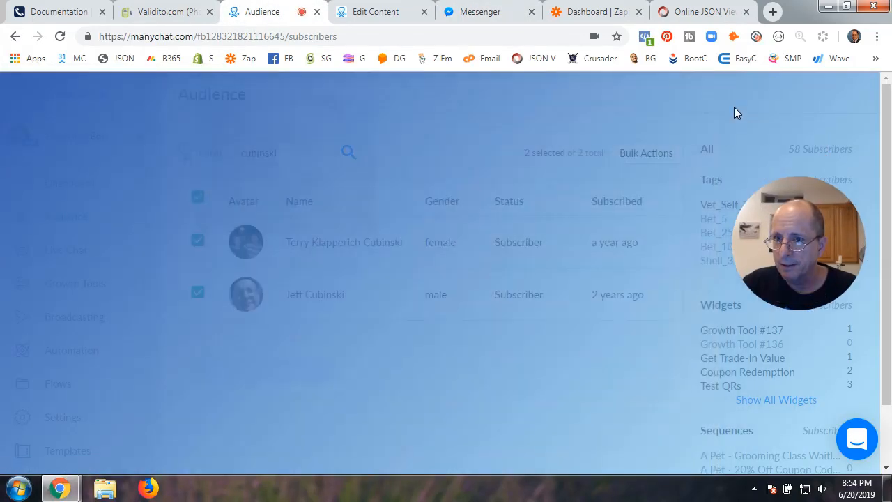
{"action": "left_click", "coordinate": [404, 295]}
{"action": "scroll", "coordinate": [459, 314], "scroll_direction": "down", "scroll_amount": 10}
{"action": "scroll", "coordinate": [458, 315], "scroll_direction": "down", "scroll_amount": 15}
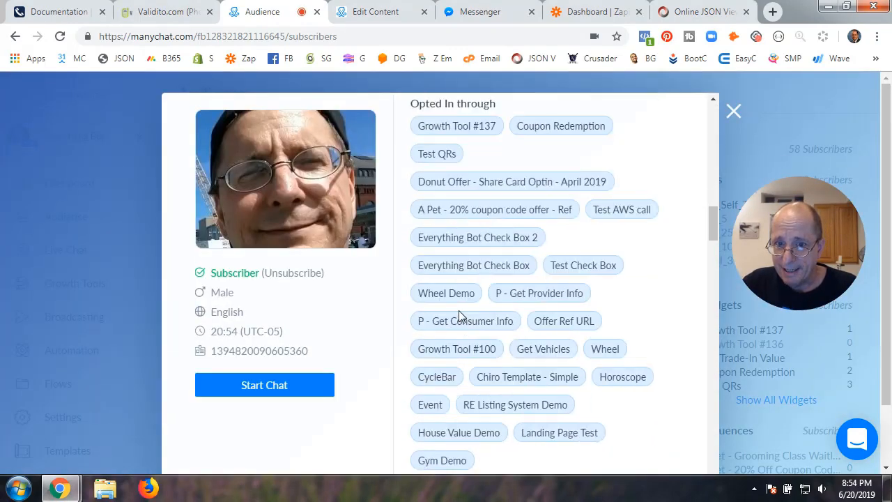
{"action": "scroll", "coordinate": [460, 315], "scroll_direction": "down", "scroll_amount": 3}
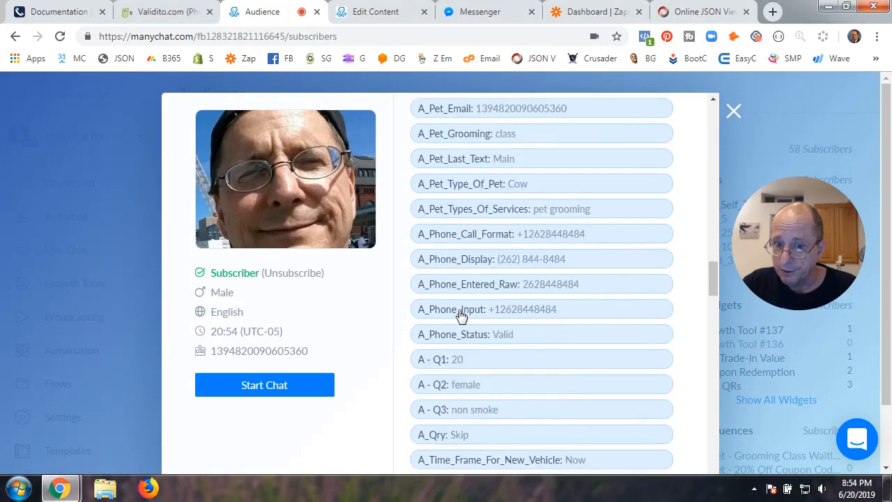
{"action": "scroll", "coordinate": [458, 313], "scroll_direction": "up", "scroll_amount": 2}
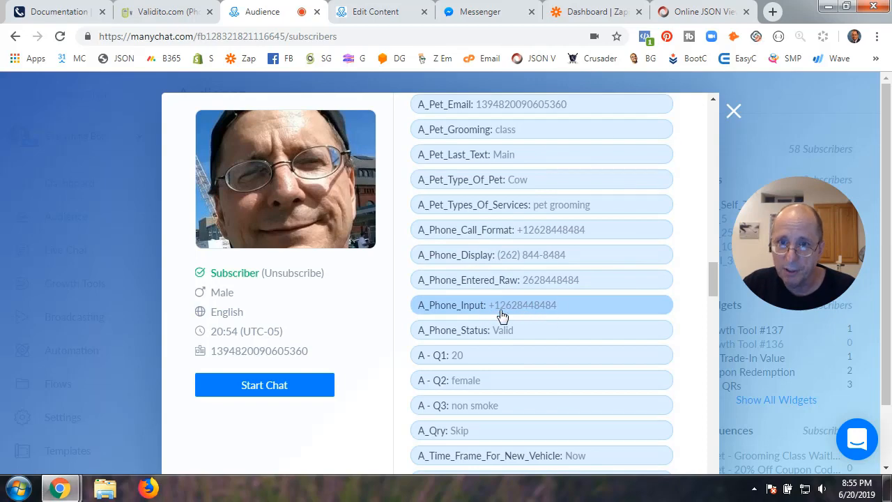
Compare the bot conversation with the stored phone fields, then bring up the Zapier dashboard
{"action": "left_click", "coordinate": [478, 13]}
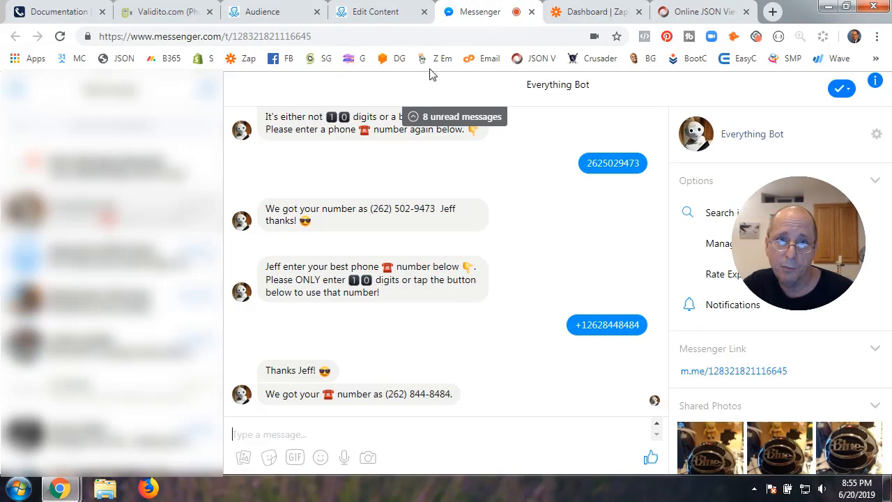
{"action": "left_click", "coordinate": [275, 16]}
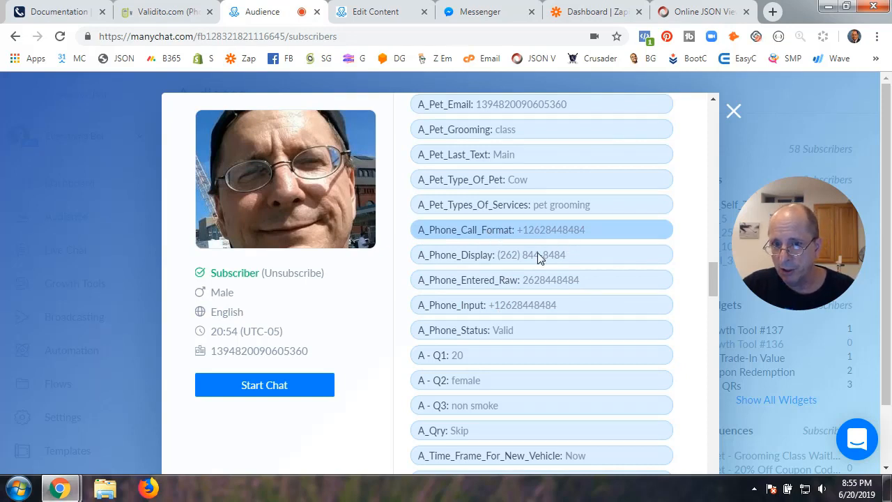
{"action": "left_click", "coordinate": [492, 20]}
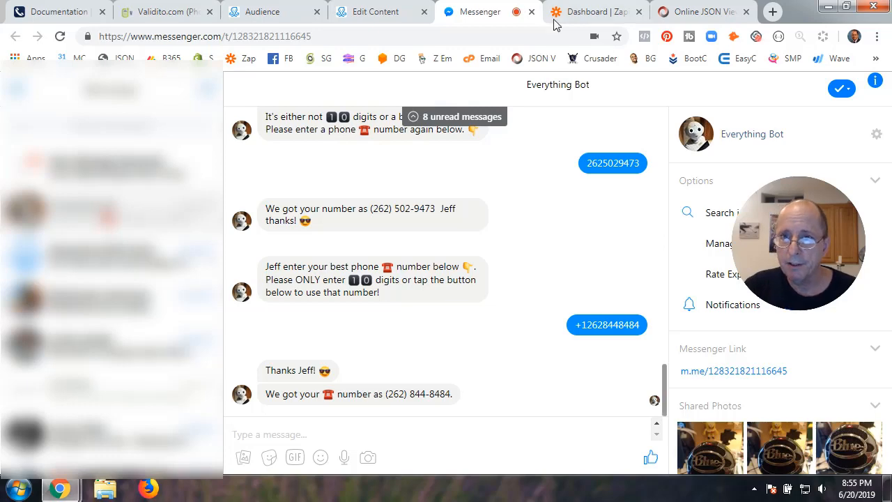
{"action": "left_click", "coordinate": [596, 14]}
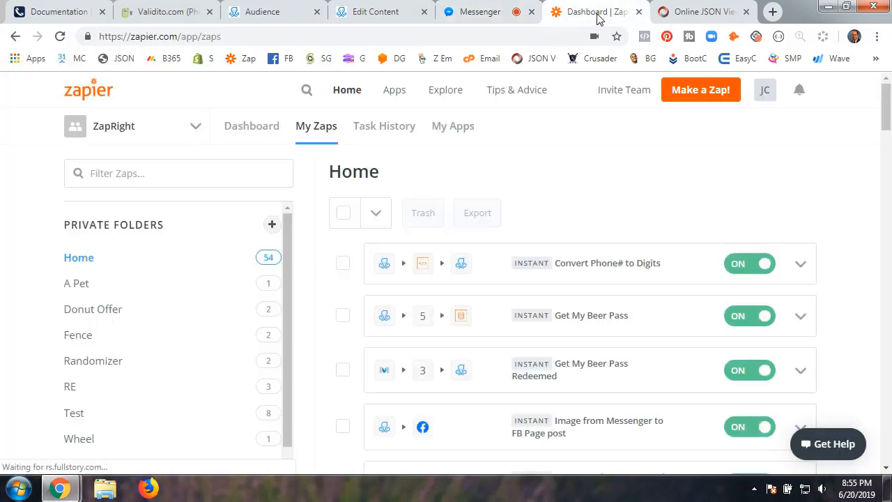
Confirm in Task History that the newest Convert Phone# to Digits run succeeded, then return to ManyChat's flow editor
{"action": "left_click", "coordinate": [382, 128]}
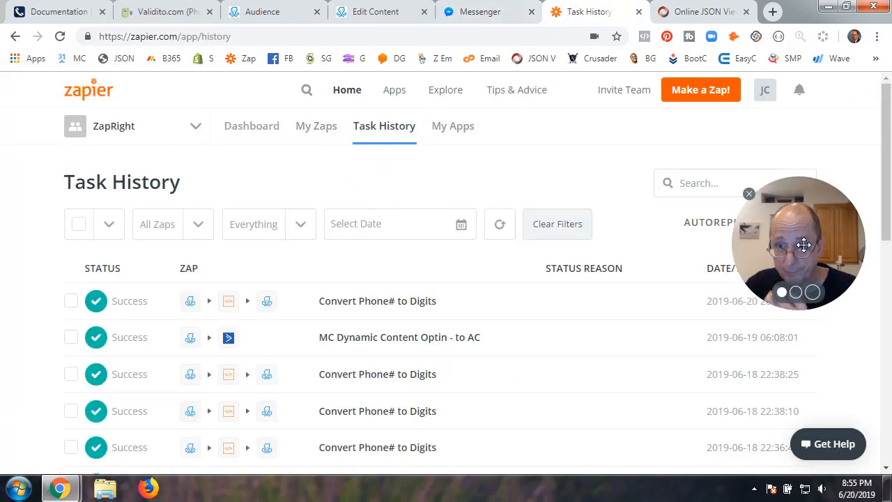
{"action": "left_click_drag", "start_coordinate": [803, 243], "coordinate": [796, 166]}
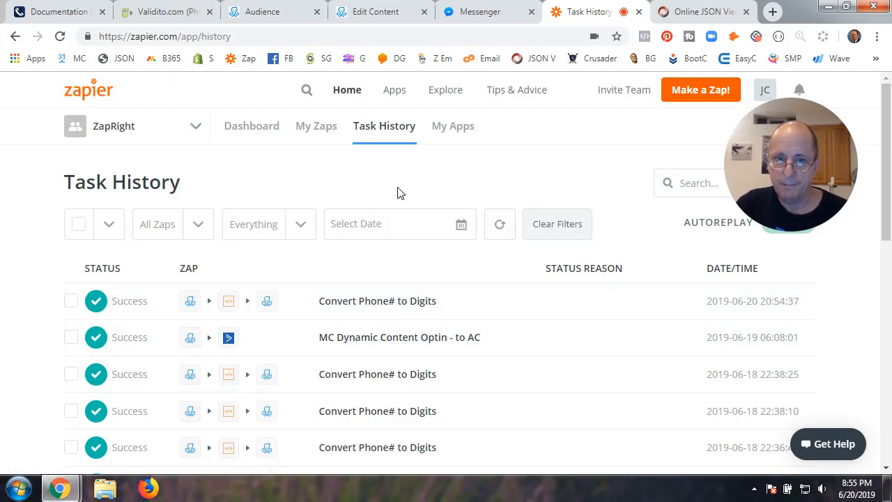
{"action": "left_click", "coordinate": [284, 17]}
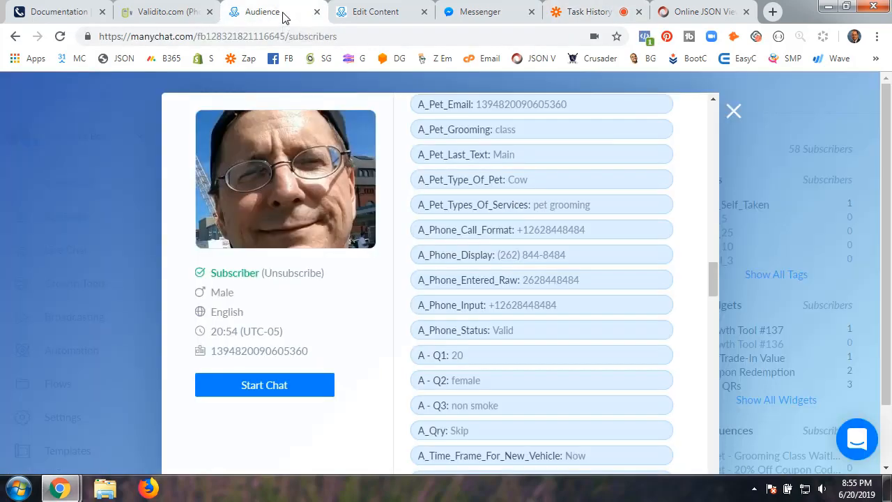
{"action": "left_click", "coordinate": [389, 17]}
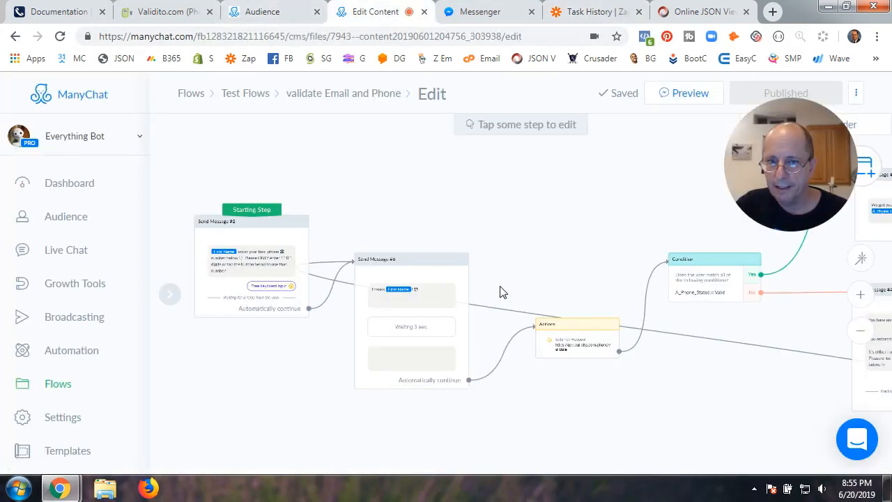
Zoom out and centre the 'validate Email and Phone' flow, then open the numverify documentation
{"action": "scroll", "coordinate": [503, 292], "scroll_direction": "down", "scroll_amount": 3}
{"action": "left_click_drag", "start_coordinate": [541, 237], "coordinate": [498, 205]}
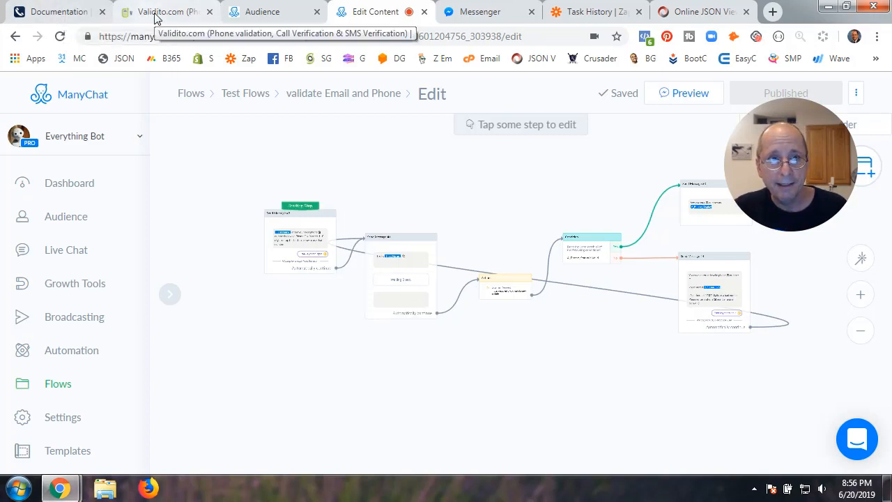
{"action": "left_click", "coordinate": [61, 21]}
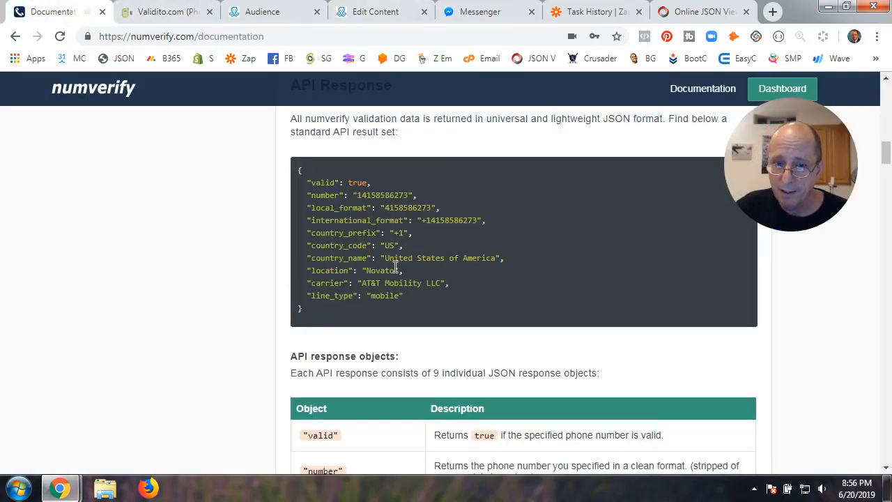
Highlight the international_format value in numverify's sample JSON response and scroll through the page
{"action": "left_click_drag", "start_coordinate": [421, 220], "coordinate": [483, 221]}
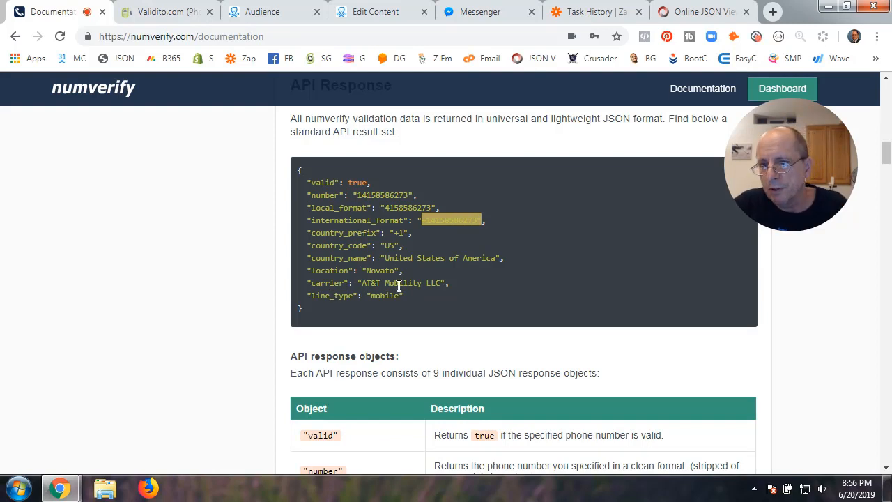
{"action": "scroll", "coordinate": [339, 340], "scroll_direction": "down", "scroll_amount": 5}
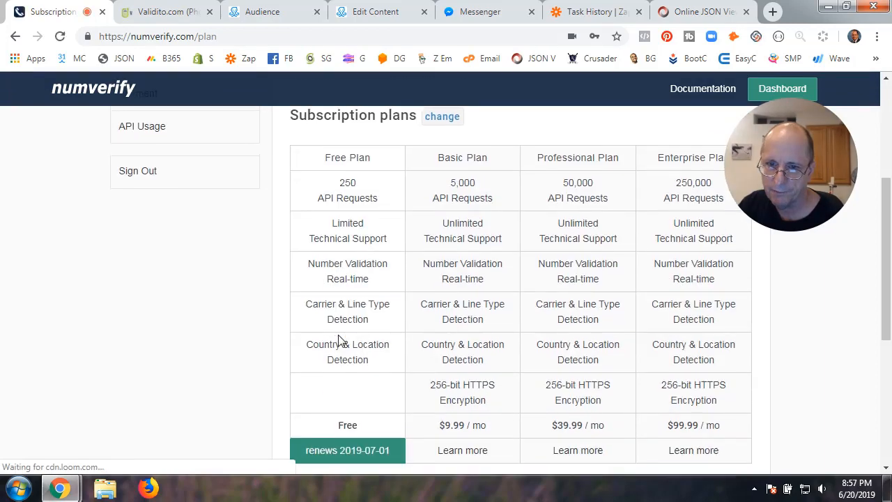
{"action": "scroll", "coordinate": [338, 341], "scroll_direction": "up", "scroll_amount": 2}
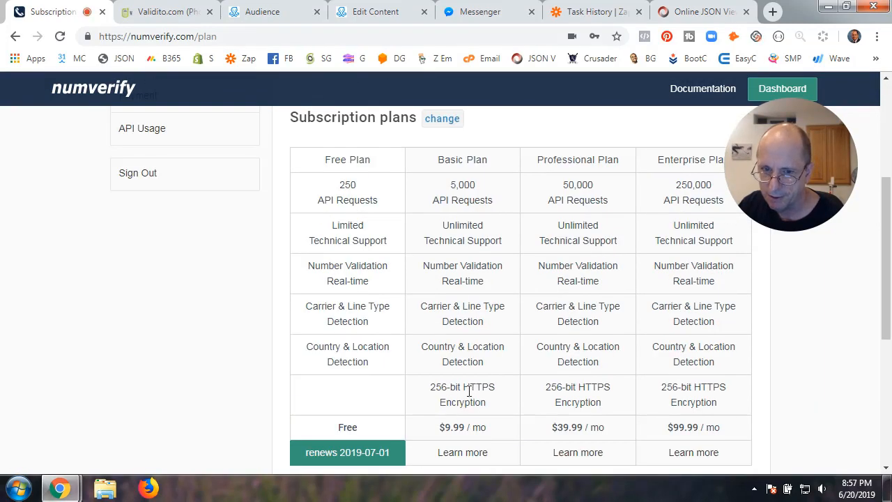